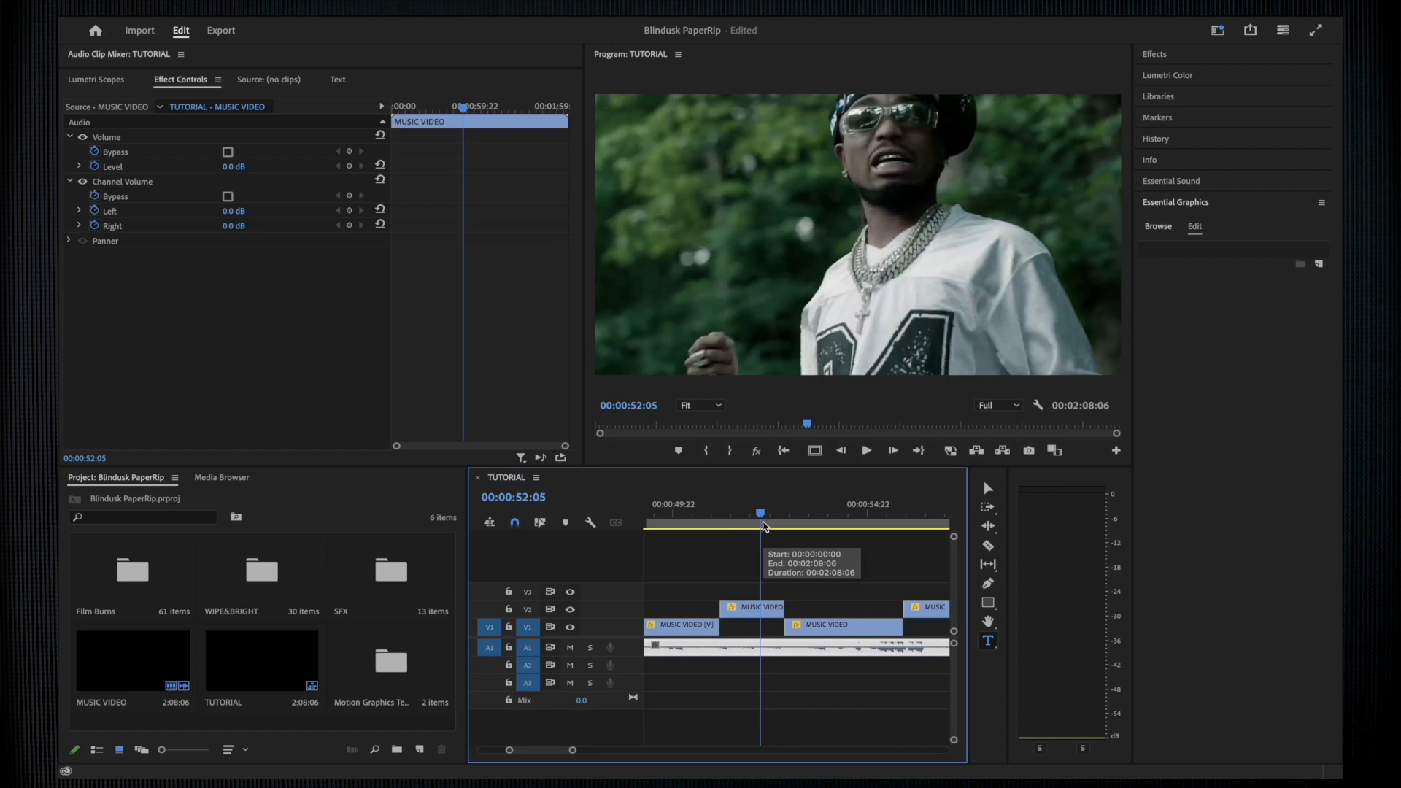
Place the Paper_Rip_Transition_4K_12 template on video track V3 so it ends at the cut where the V2 clip gives way to V1.
mouse_move(762, 517)
left_mouse_down()
mouse_move(750, 514)
mouse_move(801, 517)
mouse_move(737, 516)
left_mouse_up()
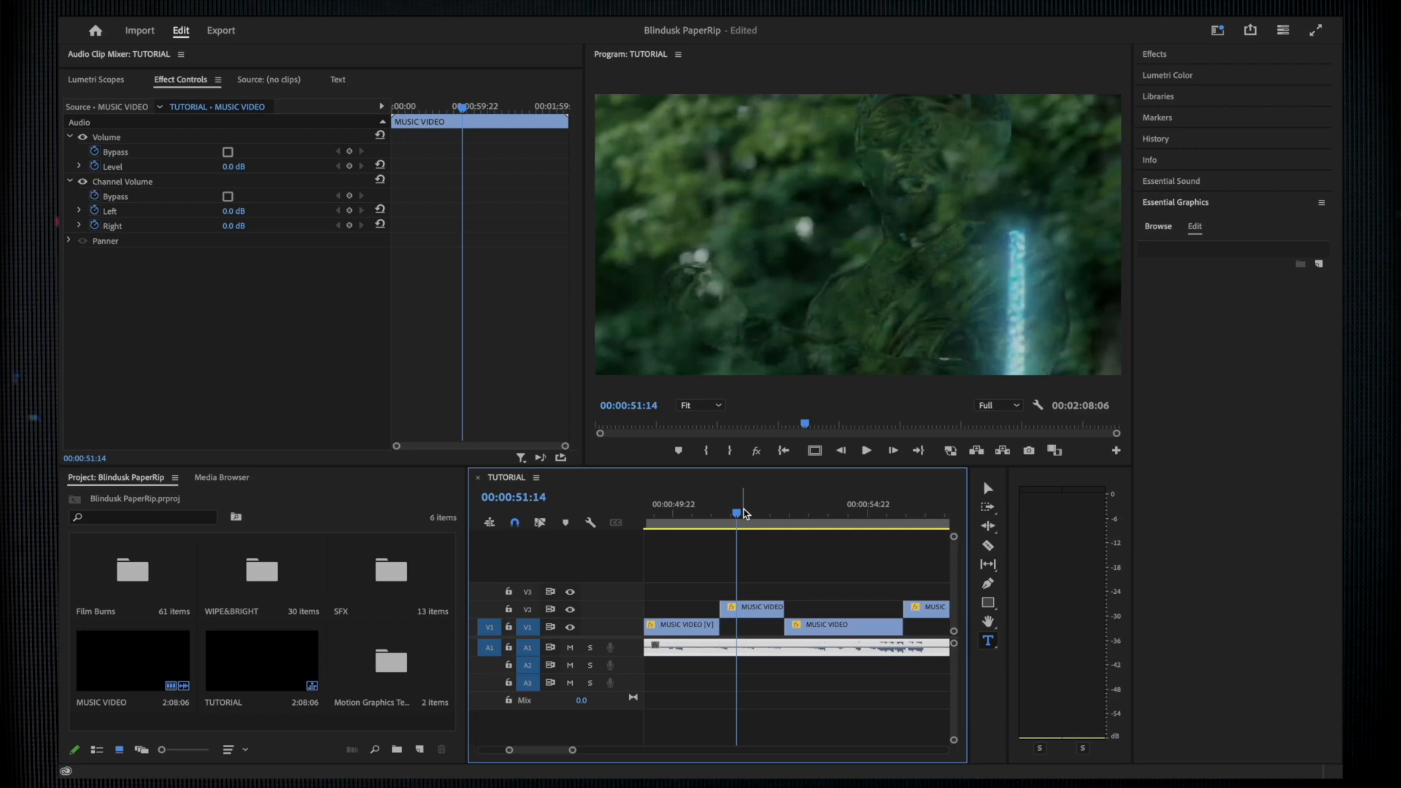
left_click_drag(745, 513, 764, 513)
left_click(1166, 228)
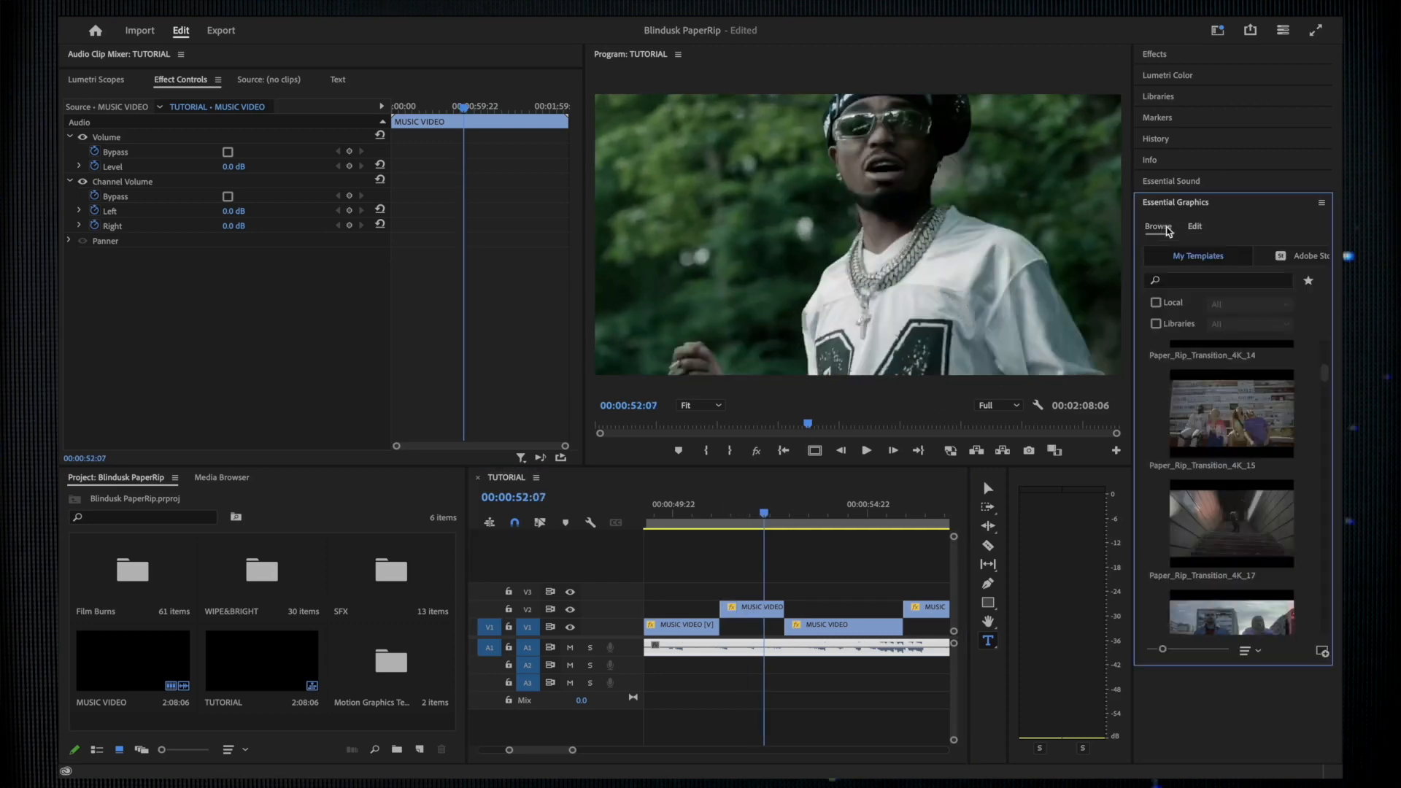
scroll(1191, 455, "up", 3)
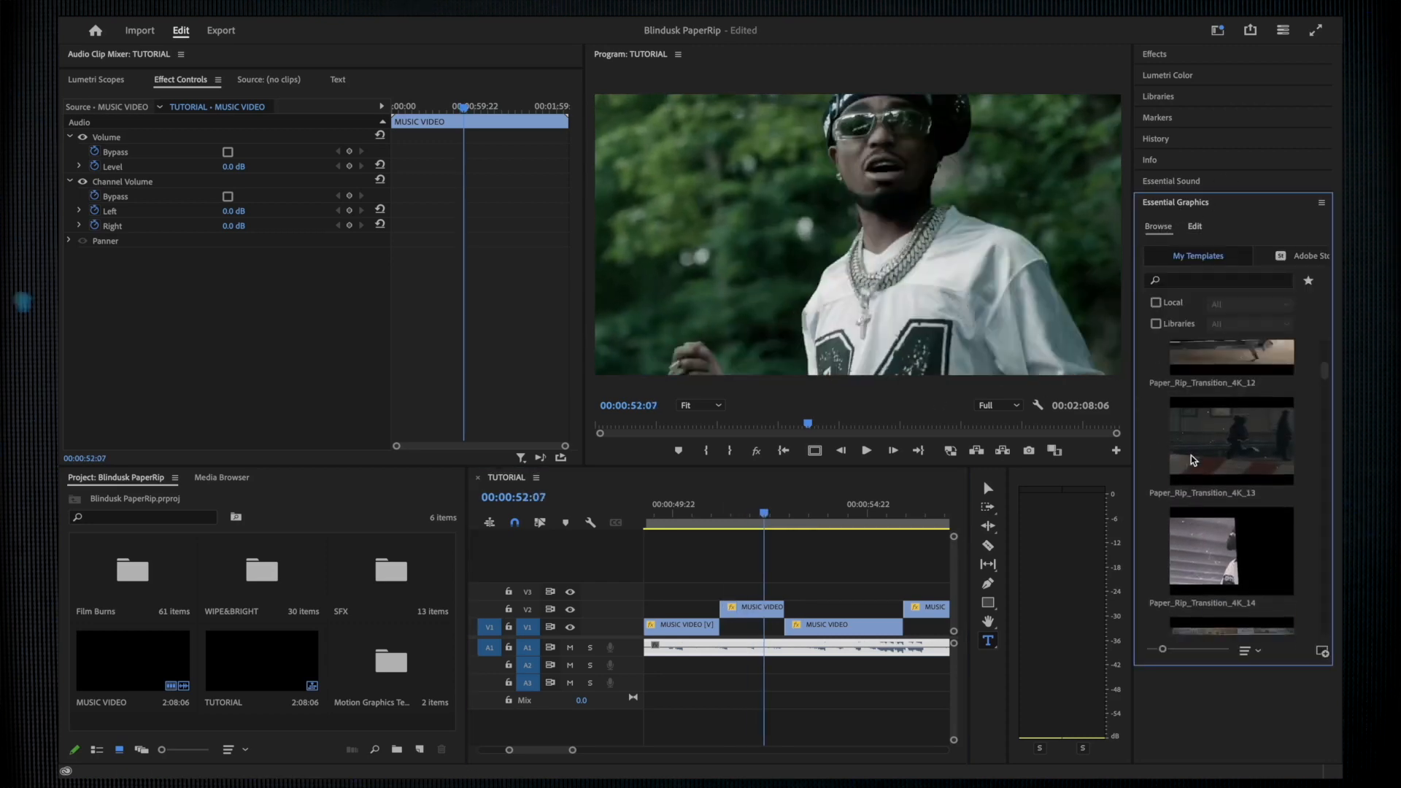
scroll(1212, 461, "up", 5)
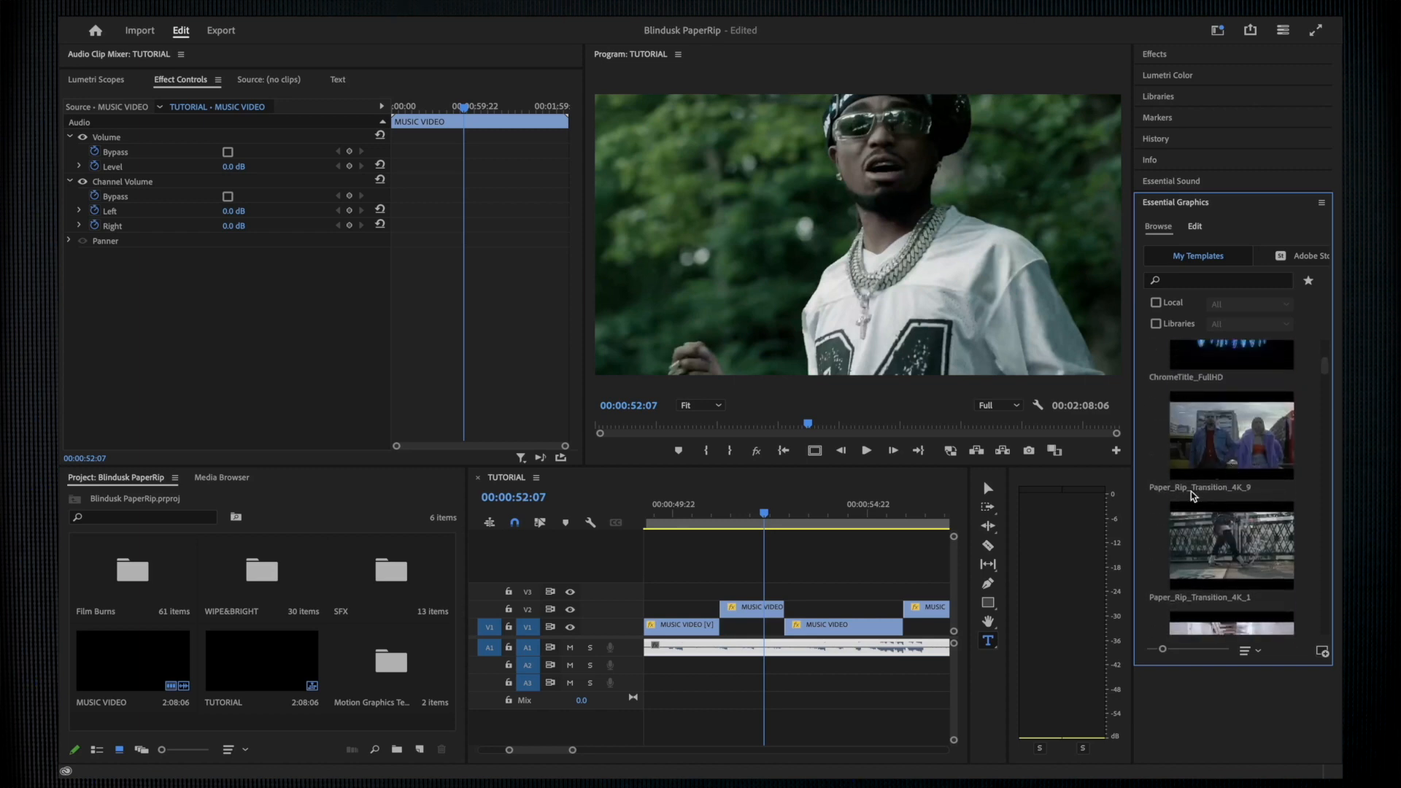
scroll(1192, 491, "up", 2)
scroll(1191, 491, "down", 5)
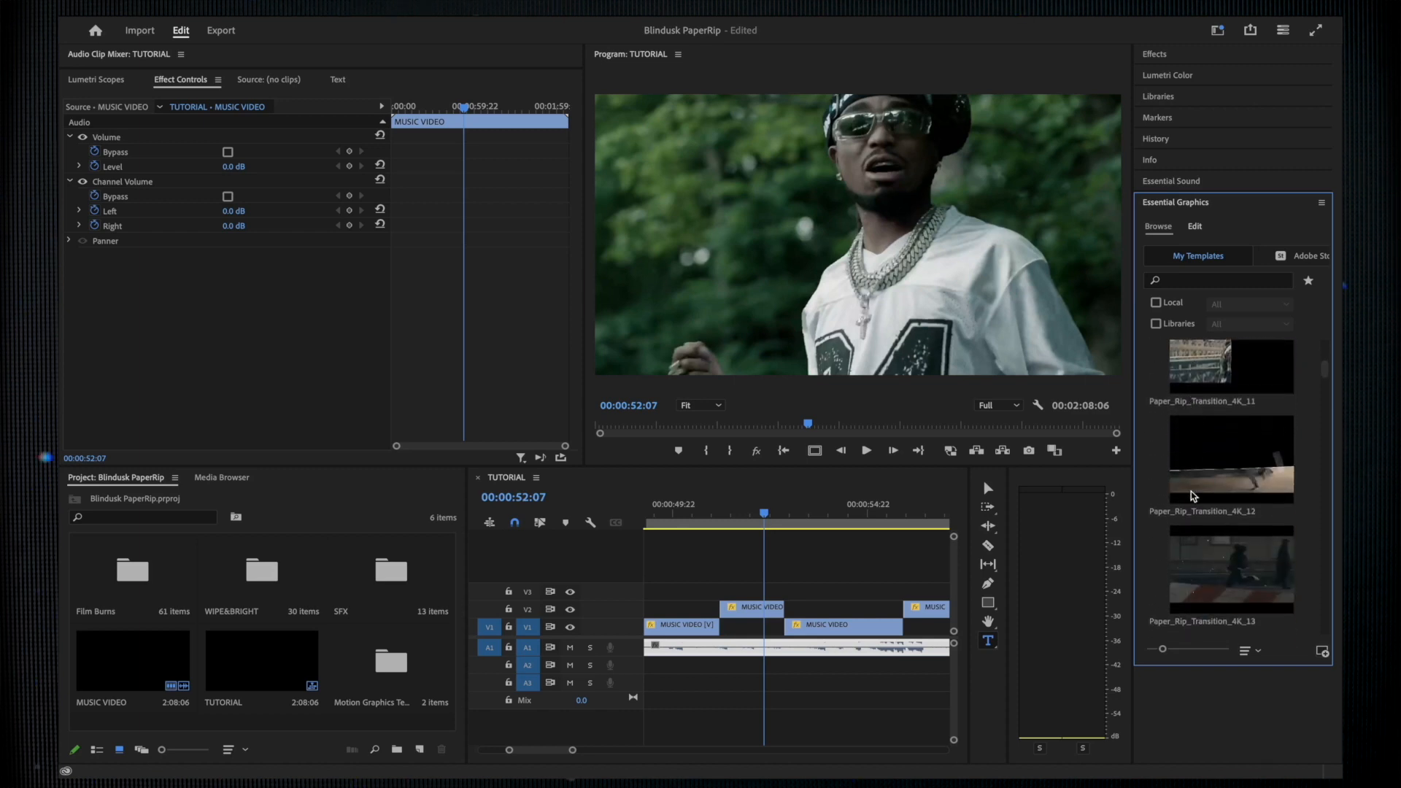
left_click_drag(1197, 494, 788, 594)
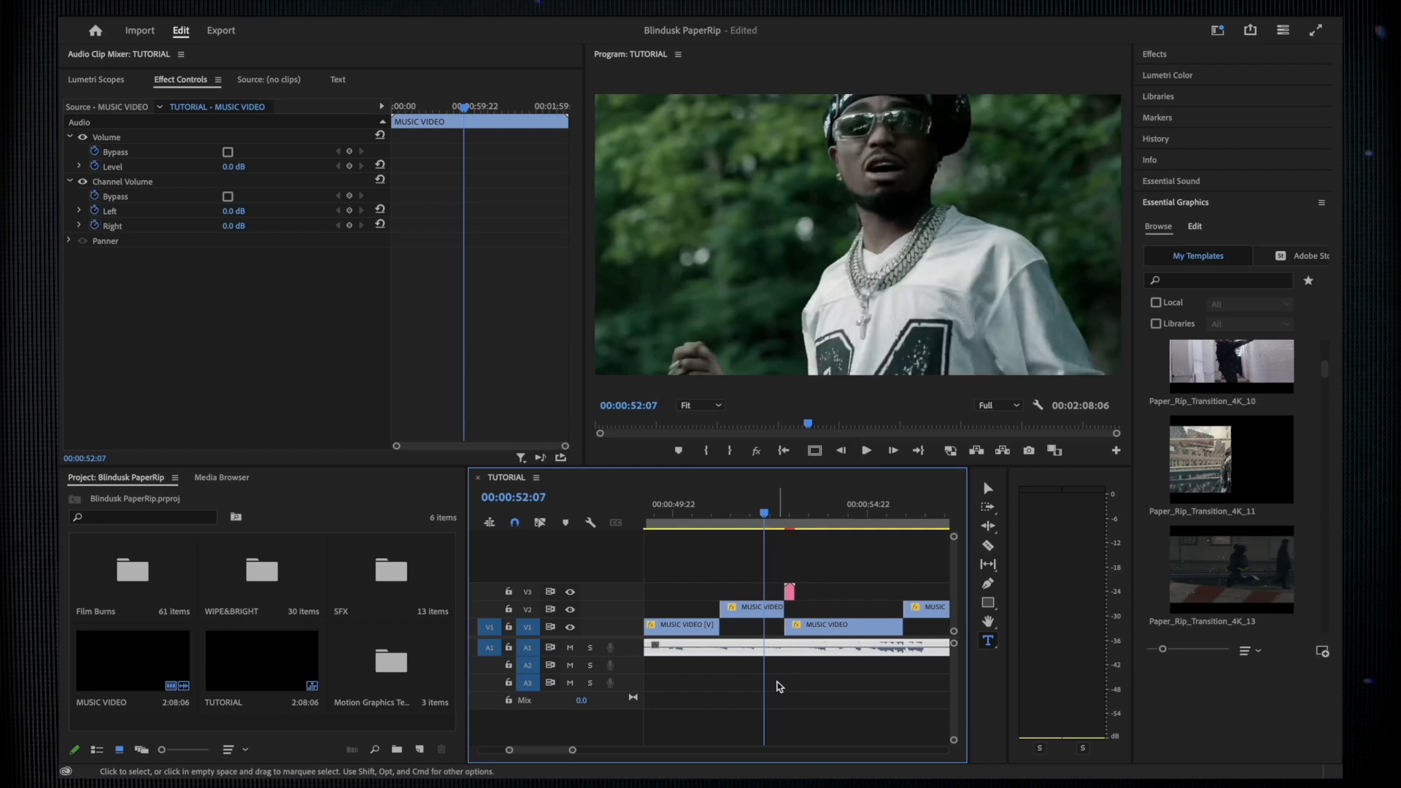
scroll(778, 687, "up", 5)
left_click_drag(858, 593, 805, 595)
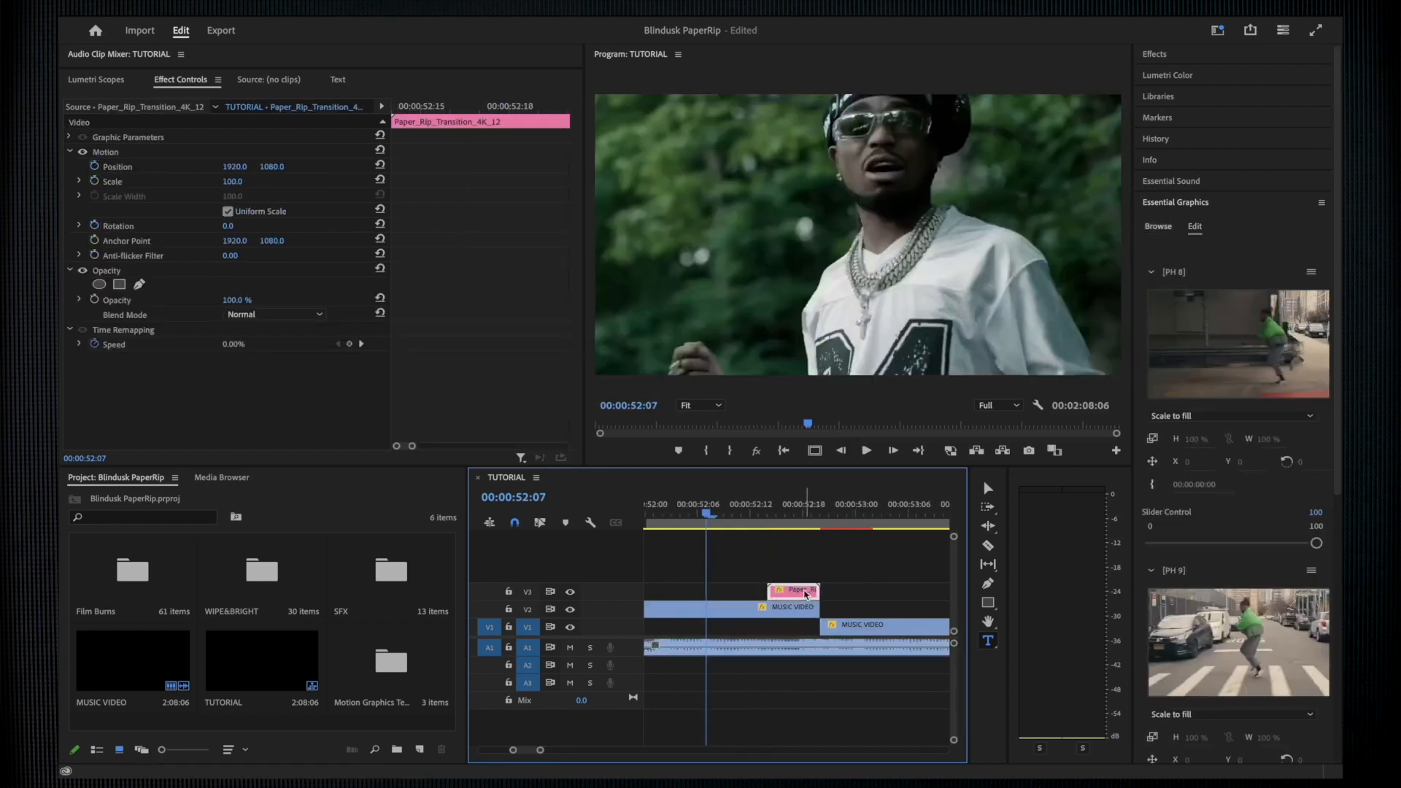
Play back and scrub through the cut to review the paper rip transition's timing.
left_click_drag(743, 515, 676, 515)
key("space")
key("space")
scroll(767, 534, "down", 2)
left_click(744, 514)
key("space")
left_click_drag(721, 510, 787, 506)
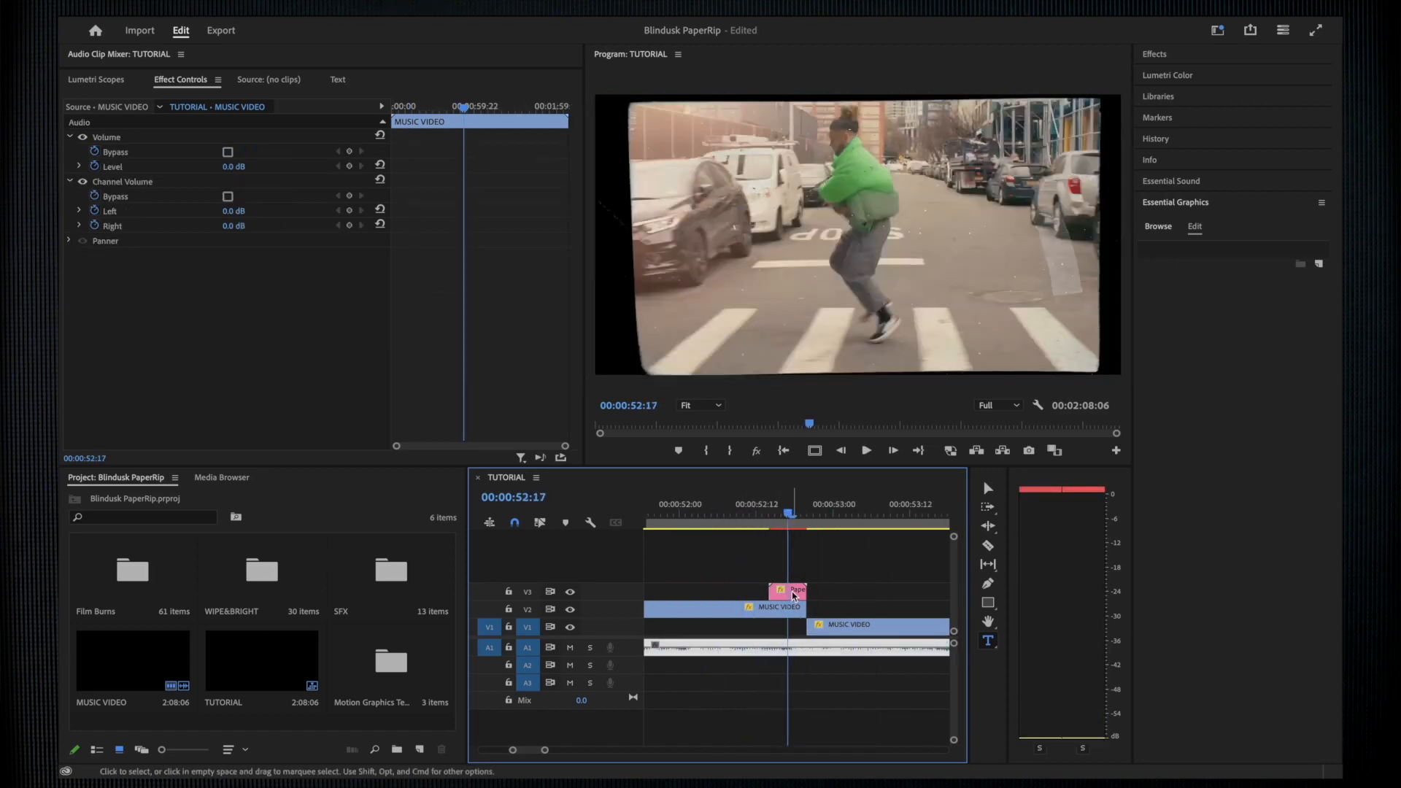
Split the V2 music video clip at the start of the paper rip transition, at 00:00:52:14.
left_click(793, 596)
key("shift+Left")
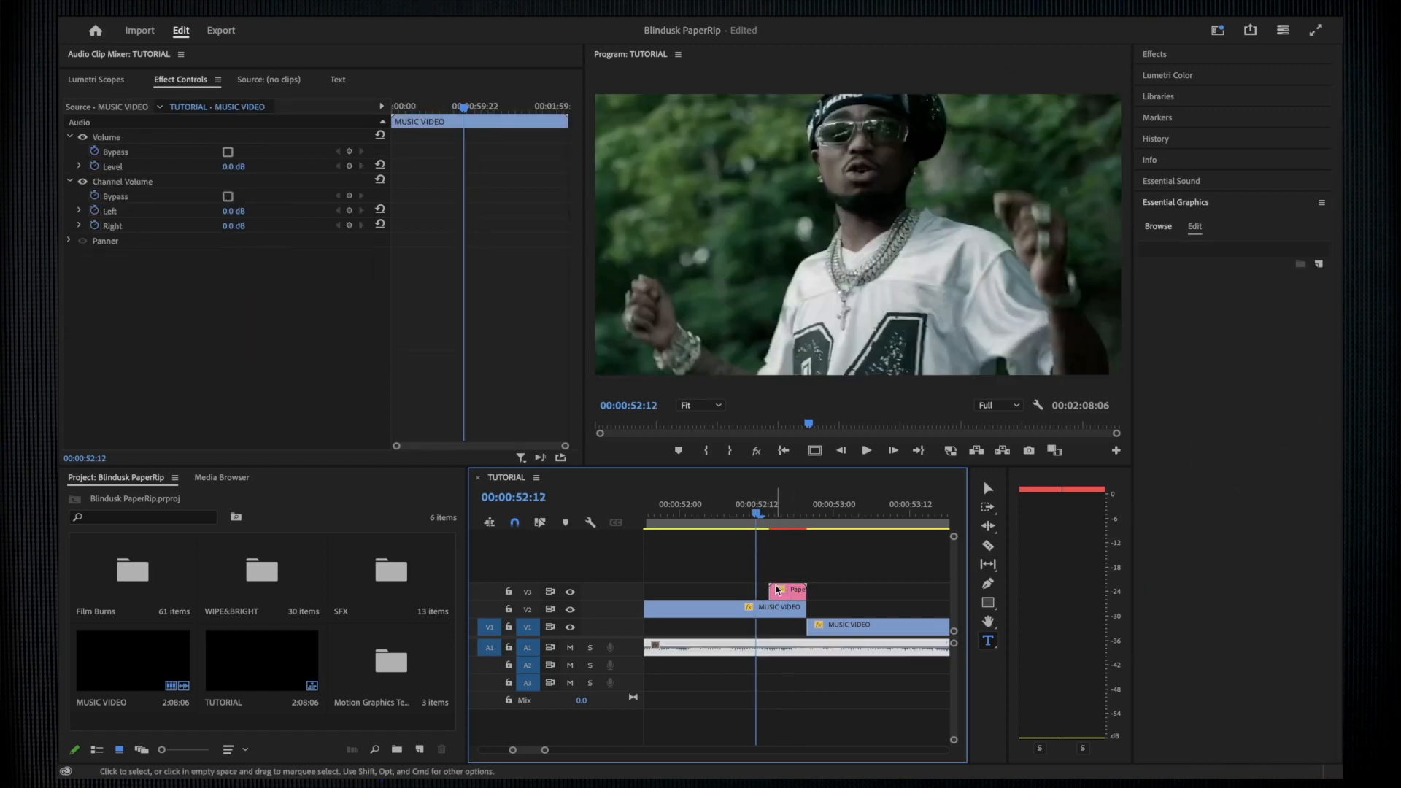
left_click(763, 511)
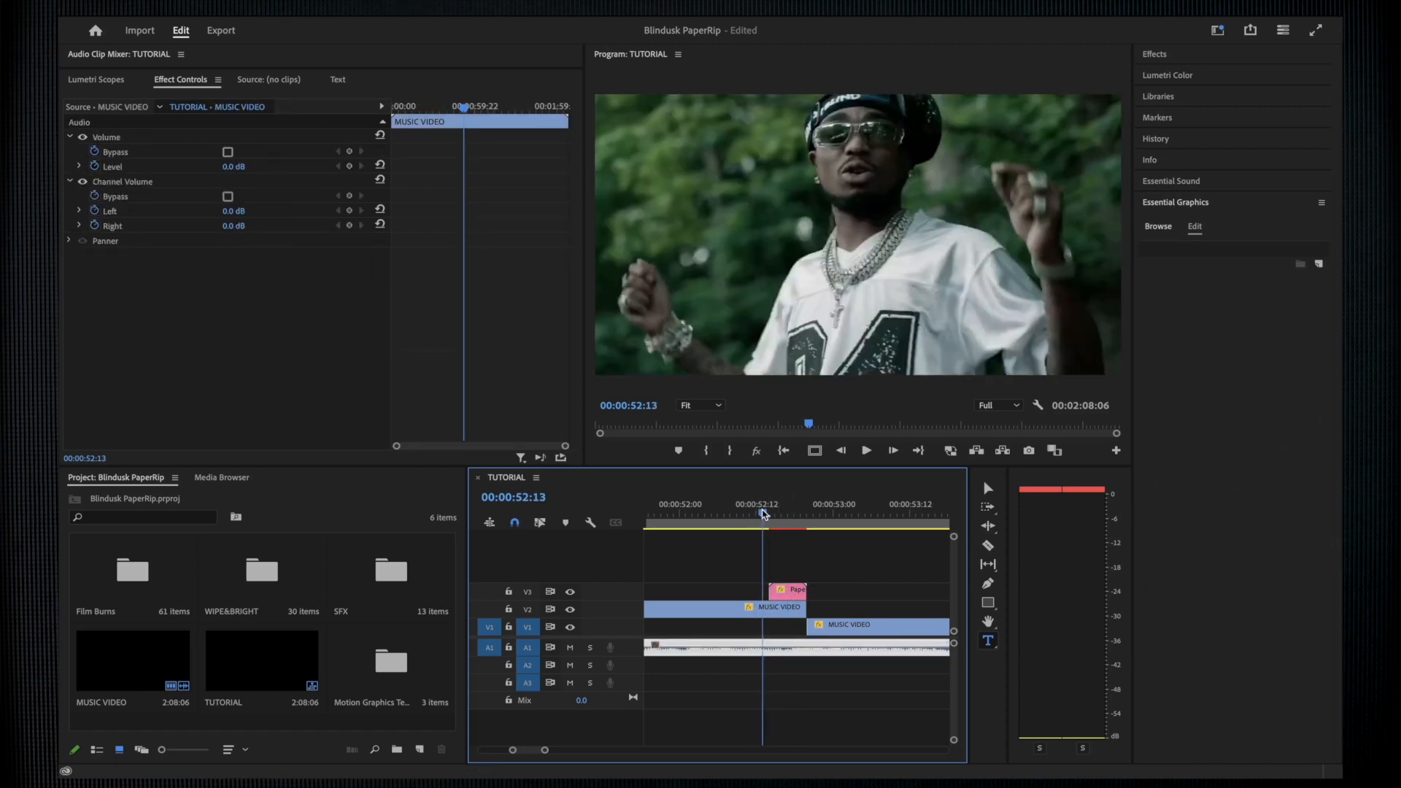
left_click(786, 592)
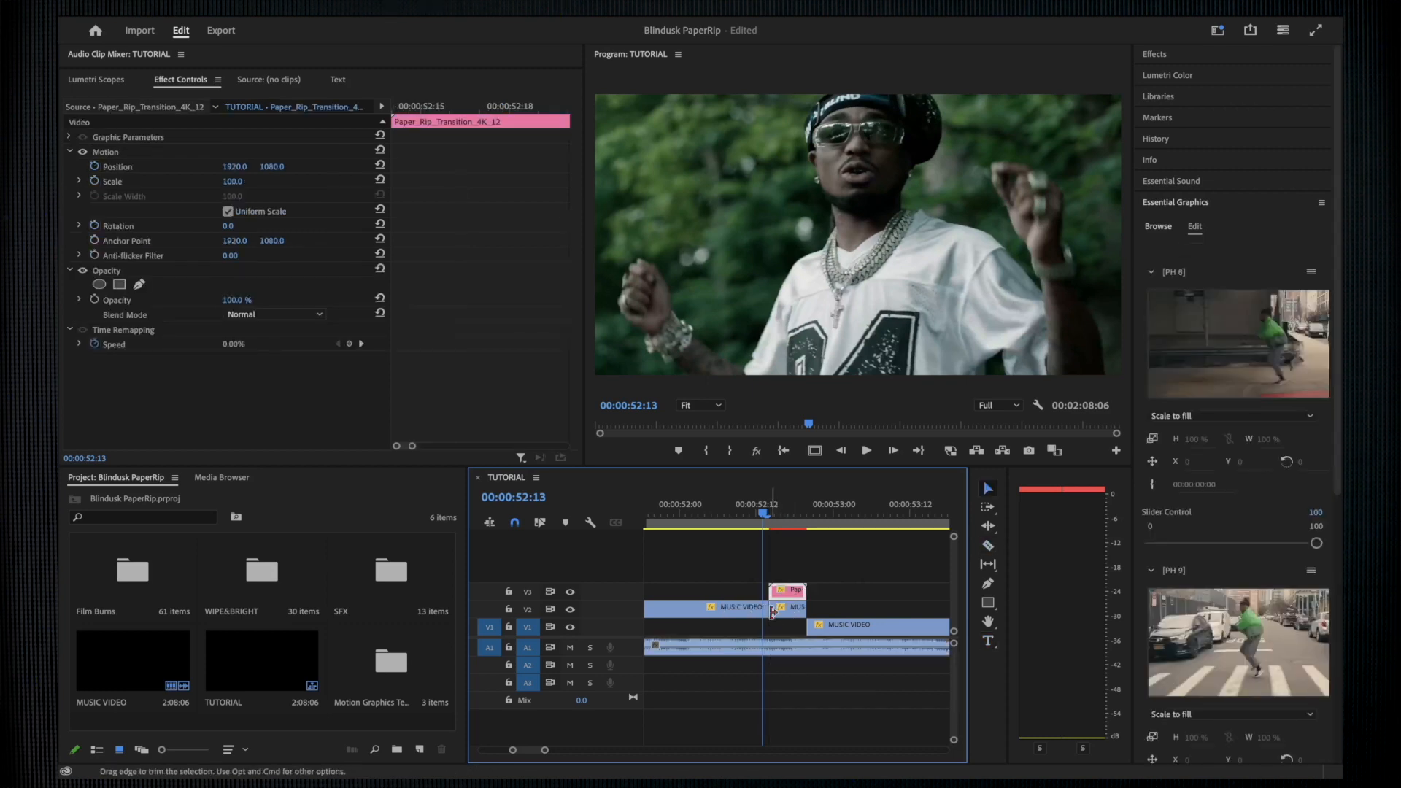
scroll(773, 612, "up", 3)
left_click(765, 511)
scroll(794, 600, "down", 2)
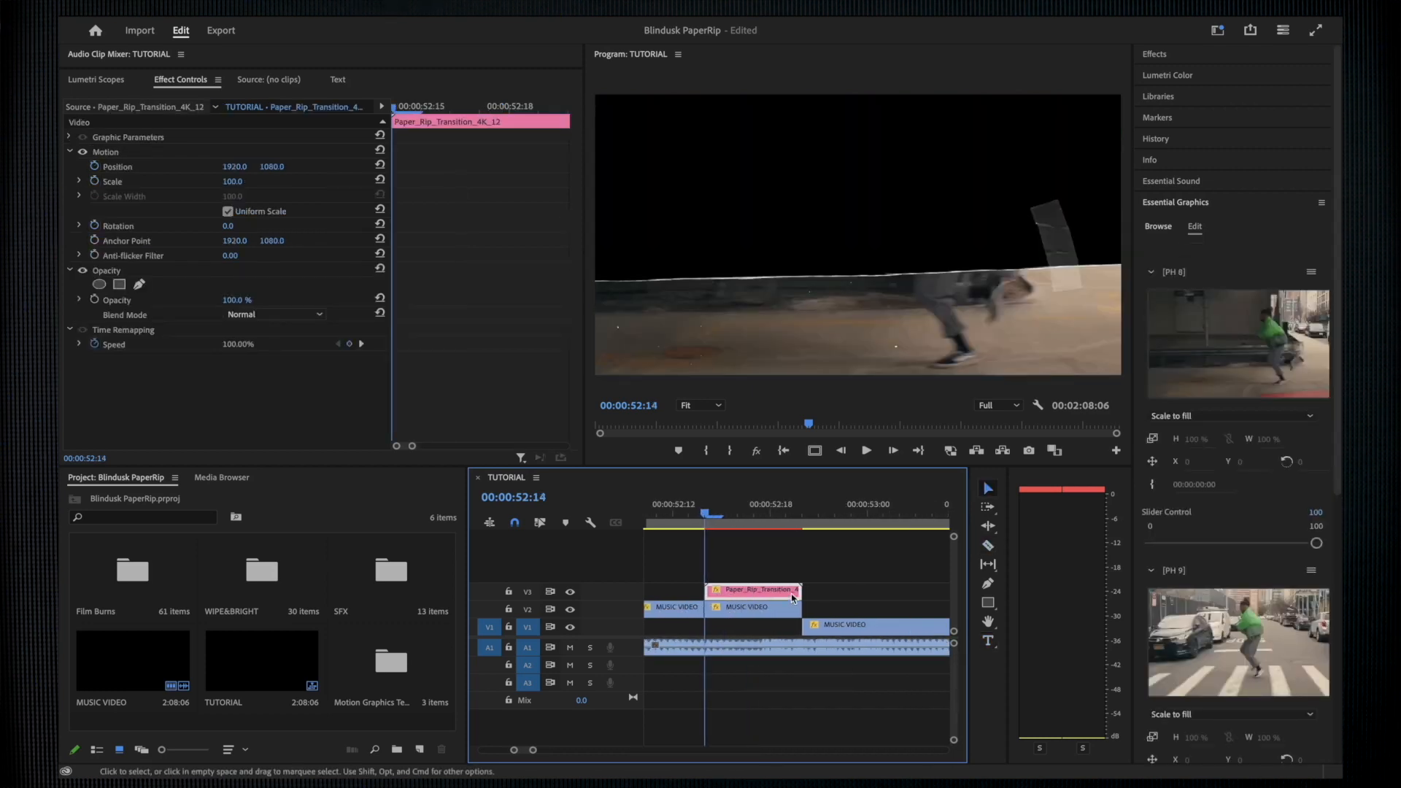
Shift the paper rip transition aside and add a frame hold to the short V2 clip segment before the cut.
left_click_drag(795, 600, 875, 599)
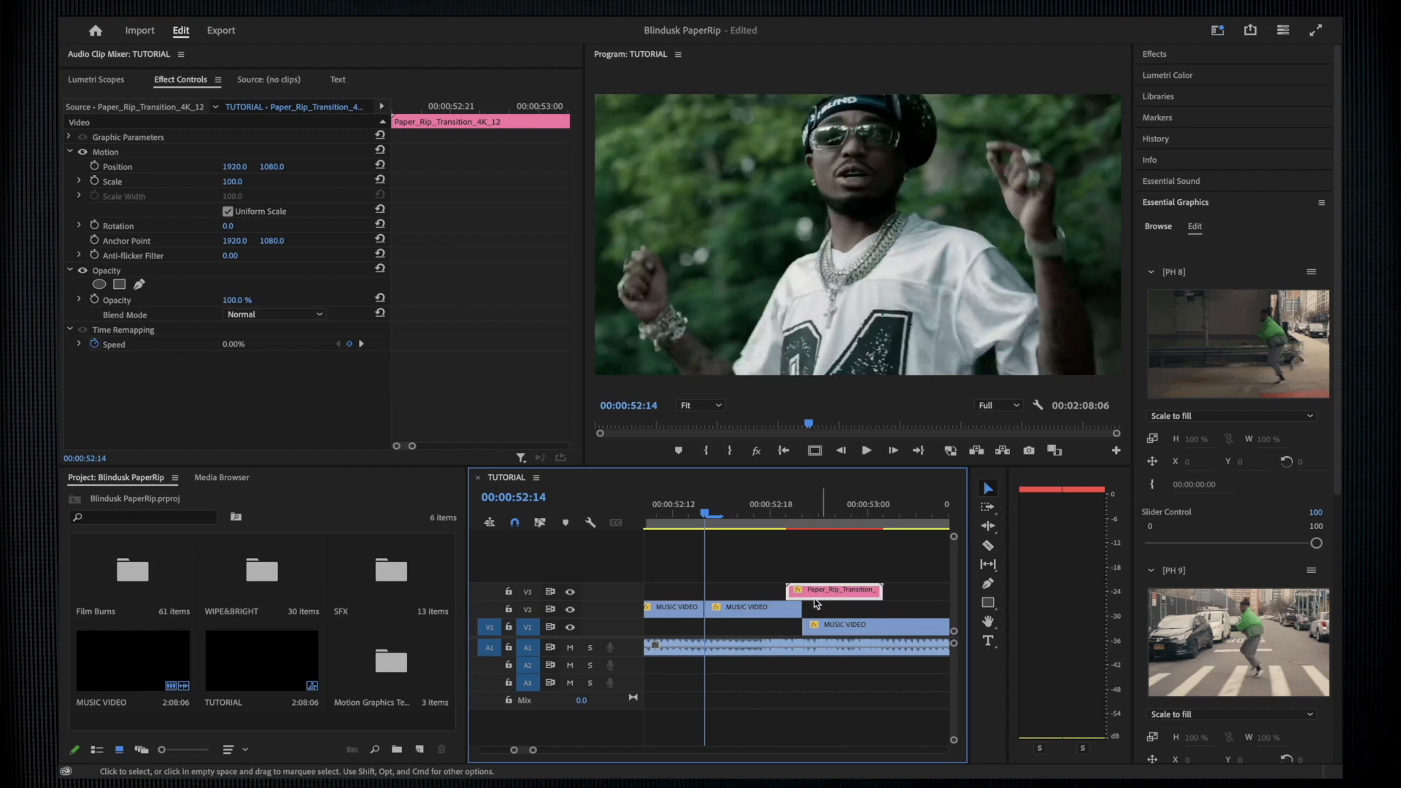
right_click(748, 615)
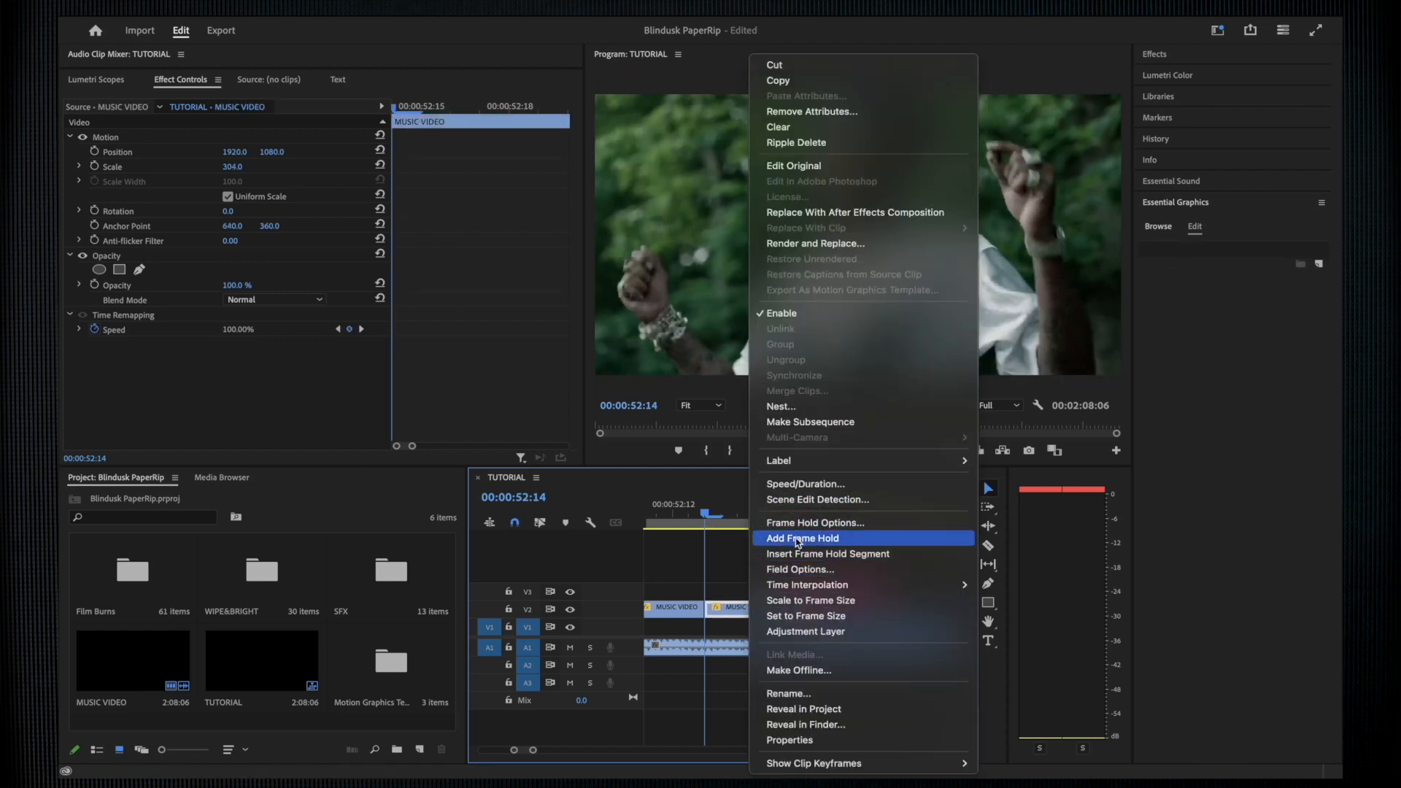
left_click(797, 538)
Nest the held V2 clip segment as a sequence named Freeze Frame.
right_click(746, 620)
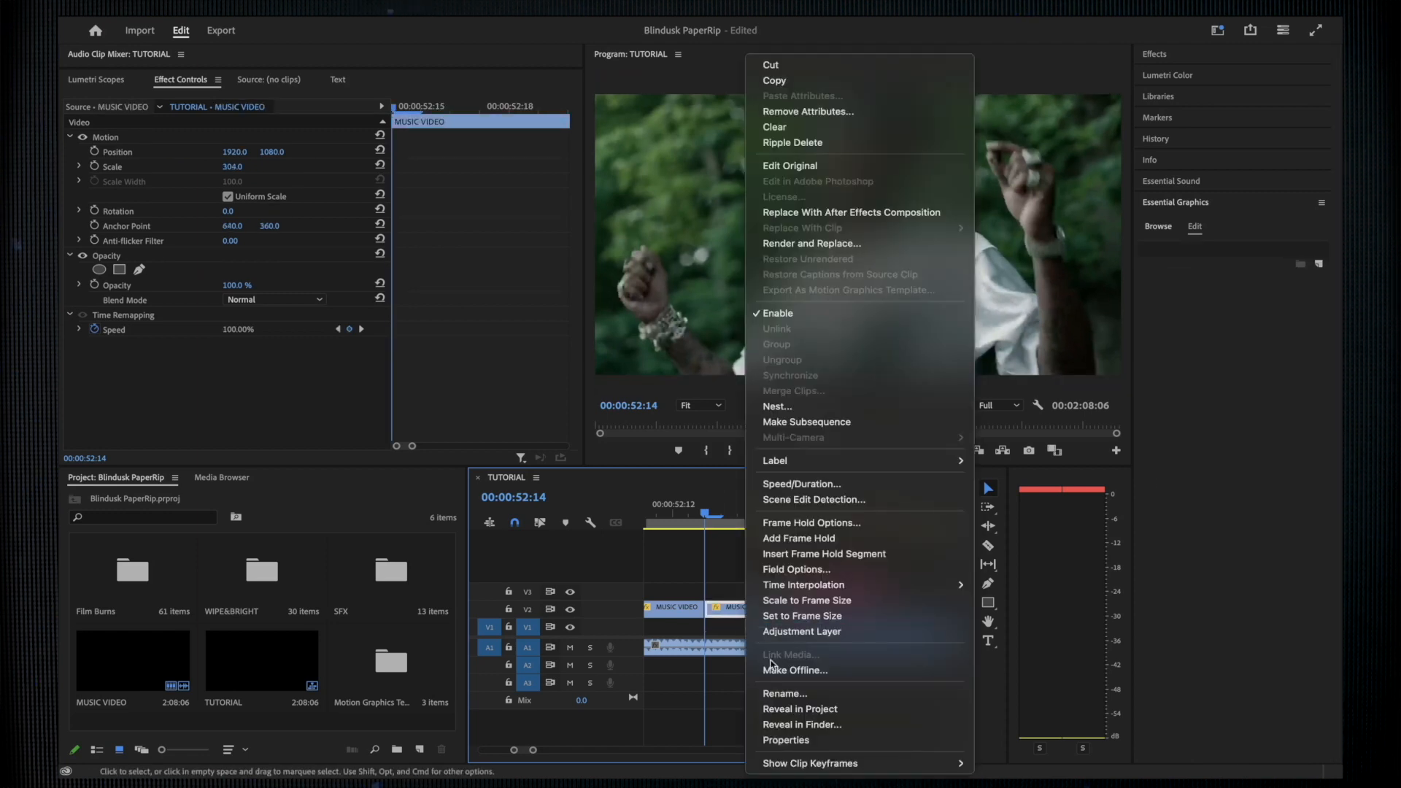
left_click(796, 407)
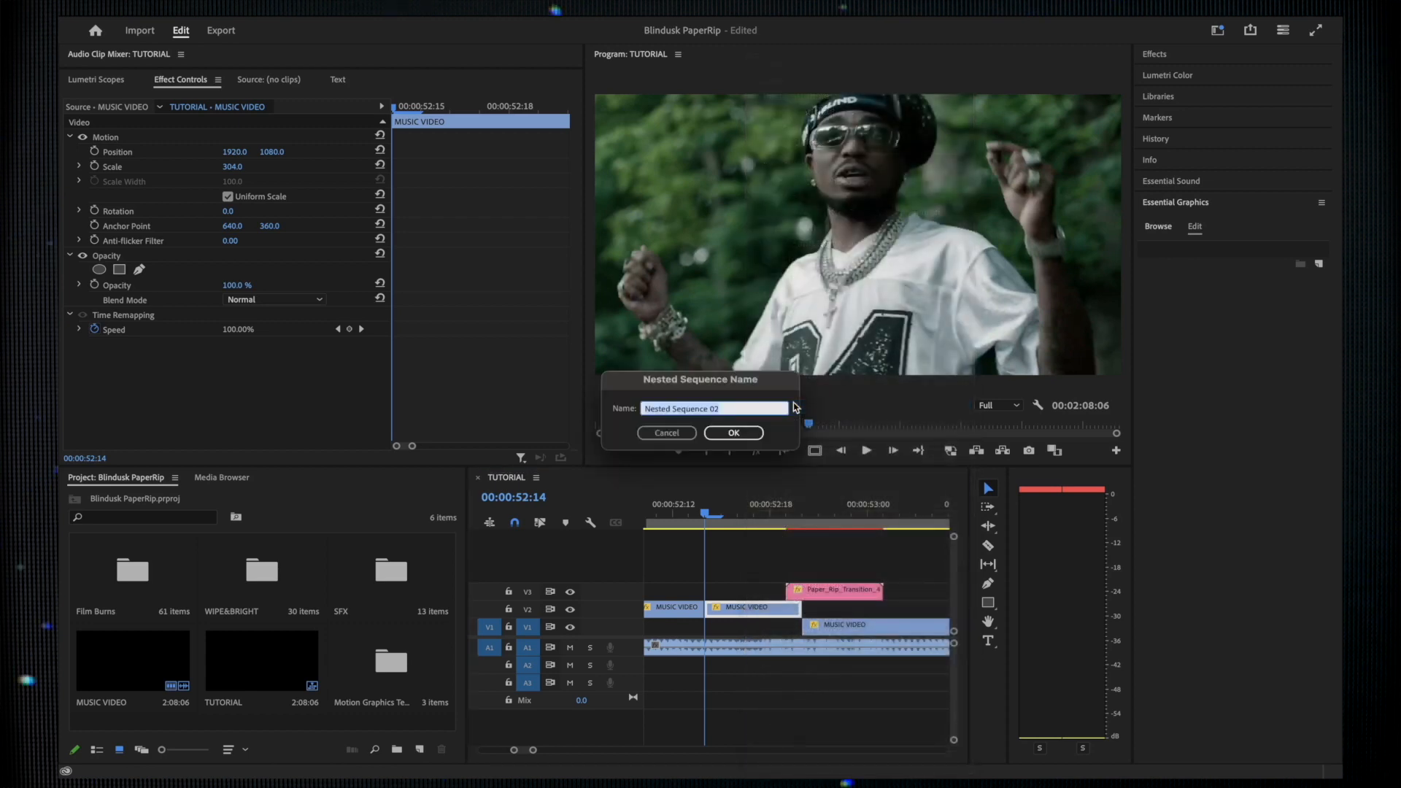
type("F")
type("i")
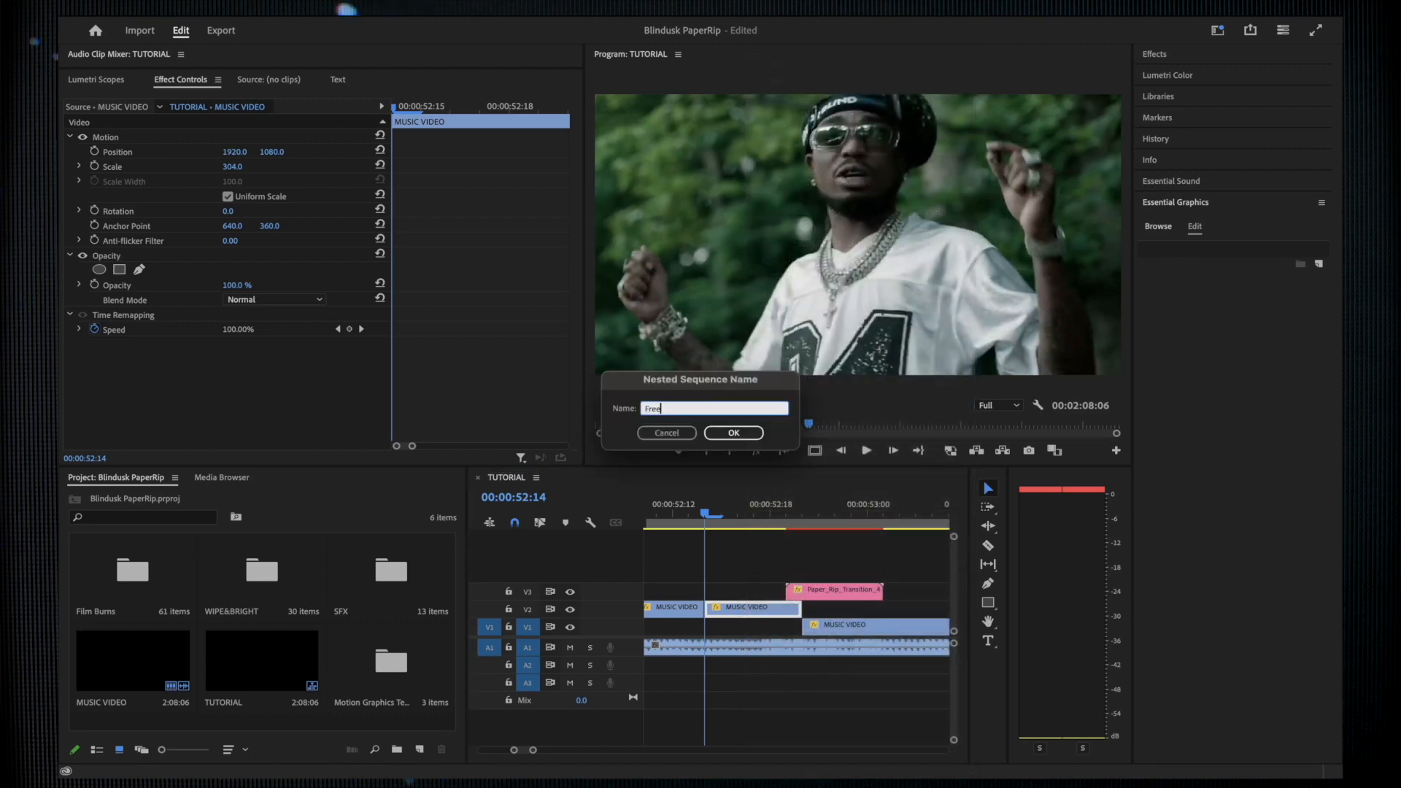
key("Return")
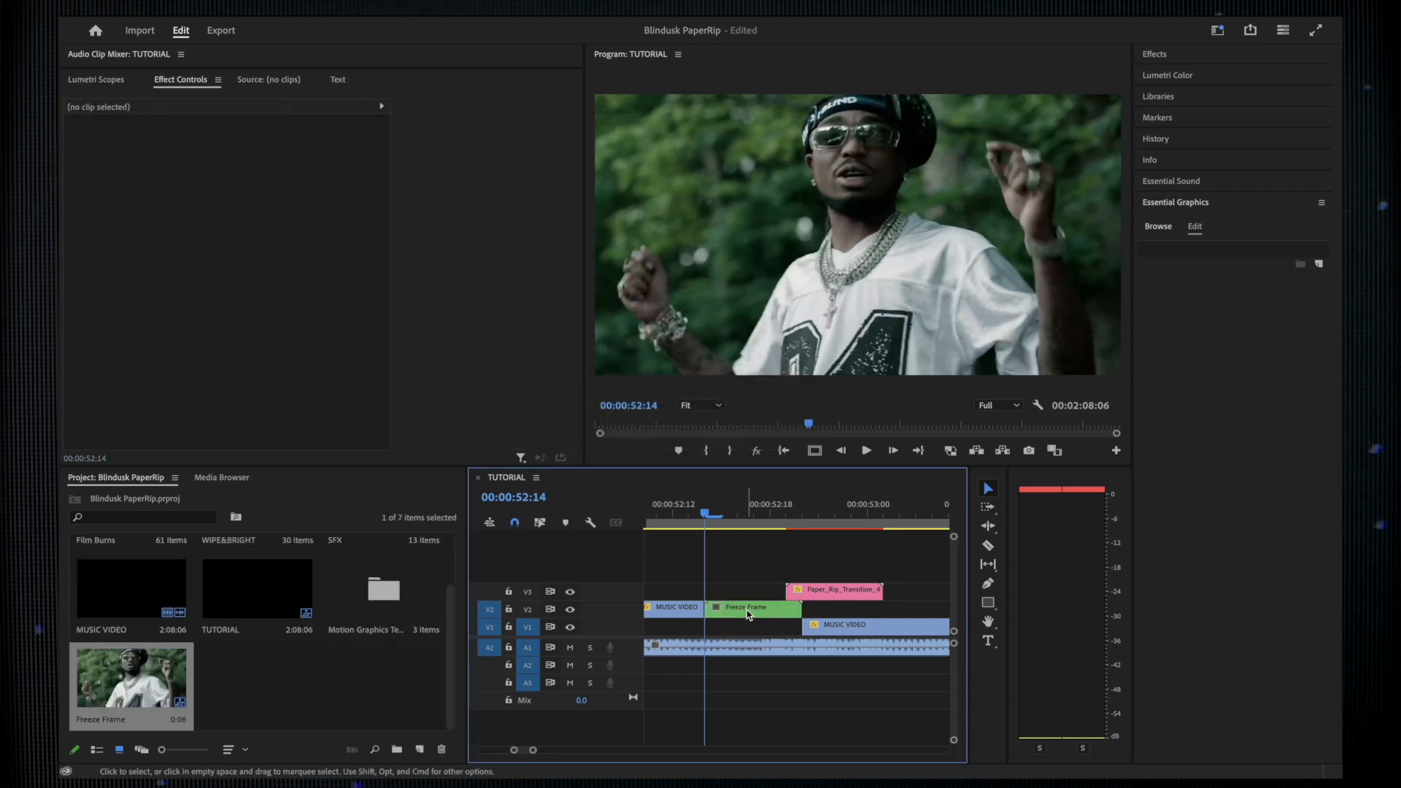
Move the paper rip transition back above the Freeze Frame clip and use Freeze Frame as its PH 8 and PH 9 media.
key("minus")
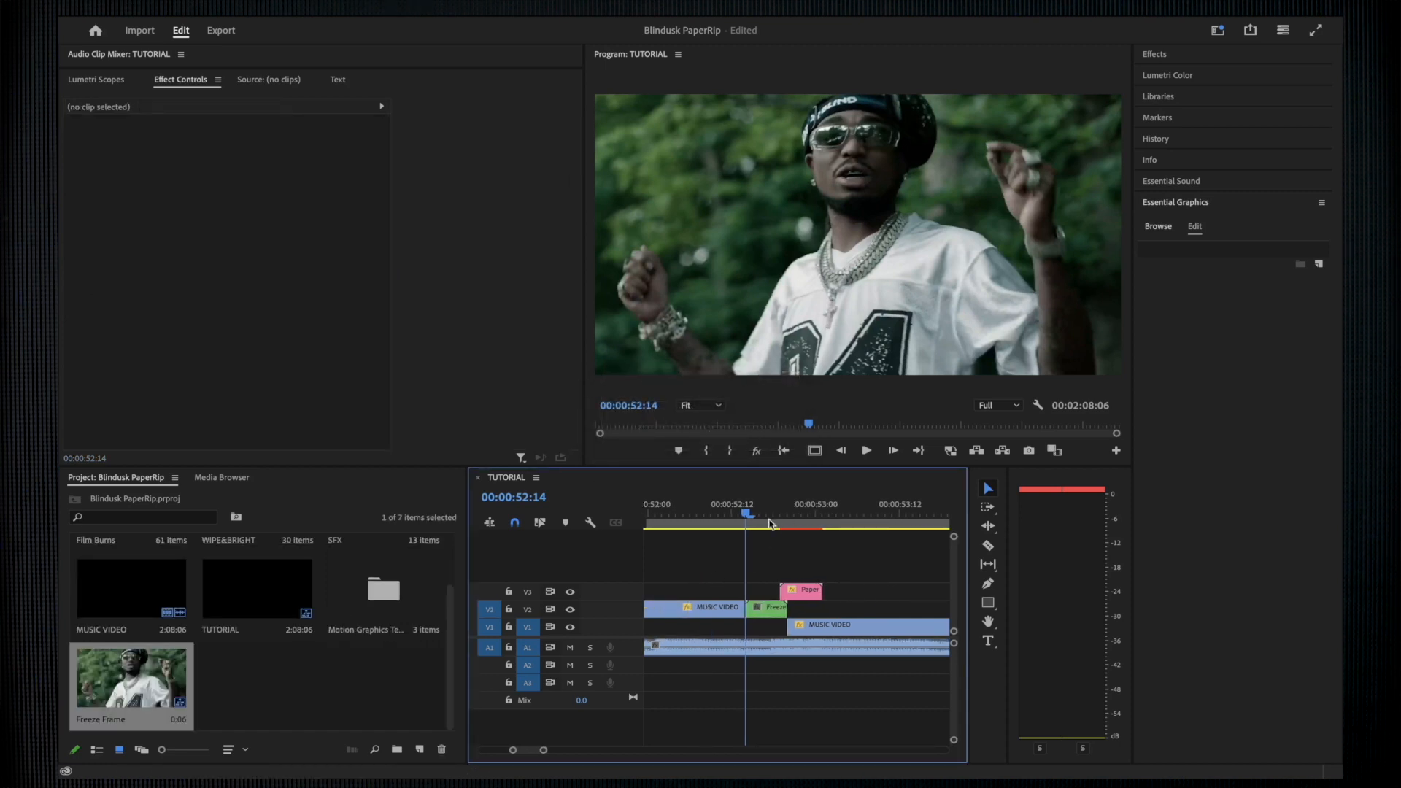
left_click_drag(802, 590, 766, 591)
left_click(119, 679)
left_click_drag(118, 676, 1268, 343)
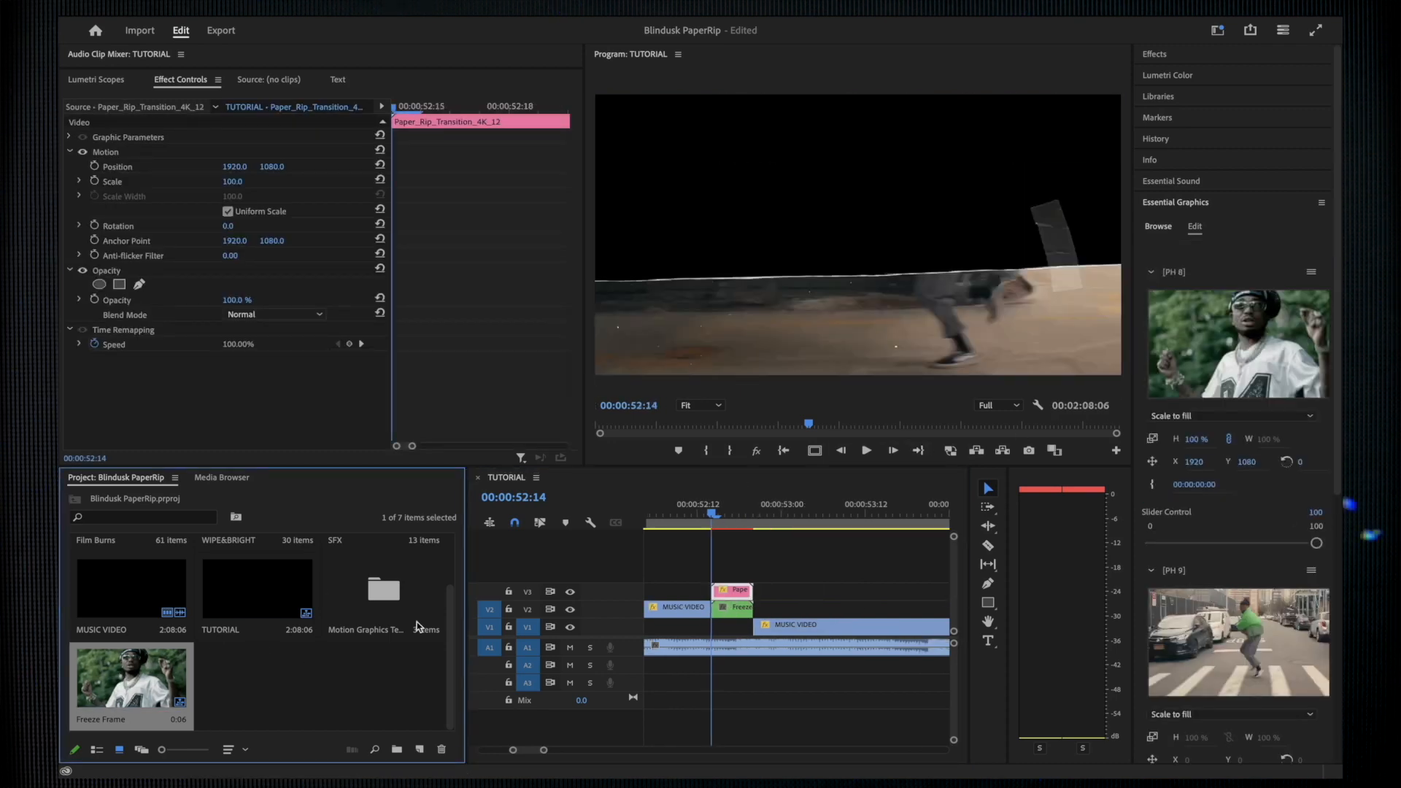
left_click_drag(145, 677, 1241, 643)
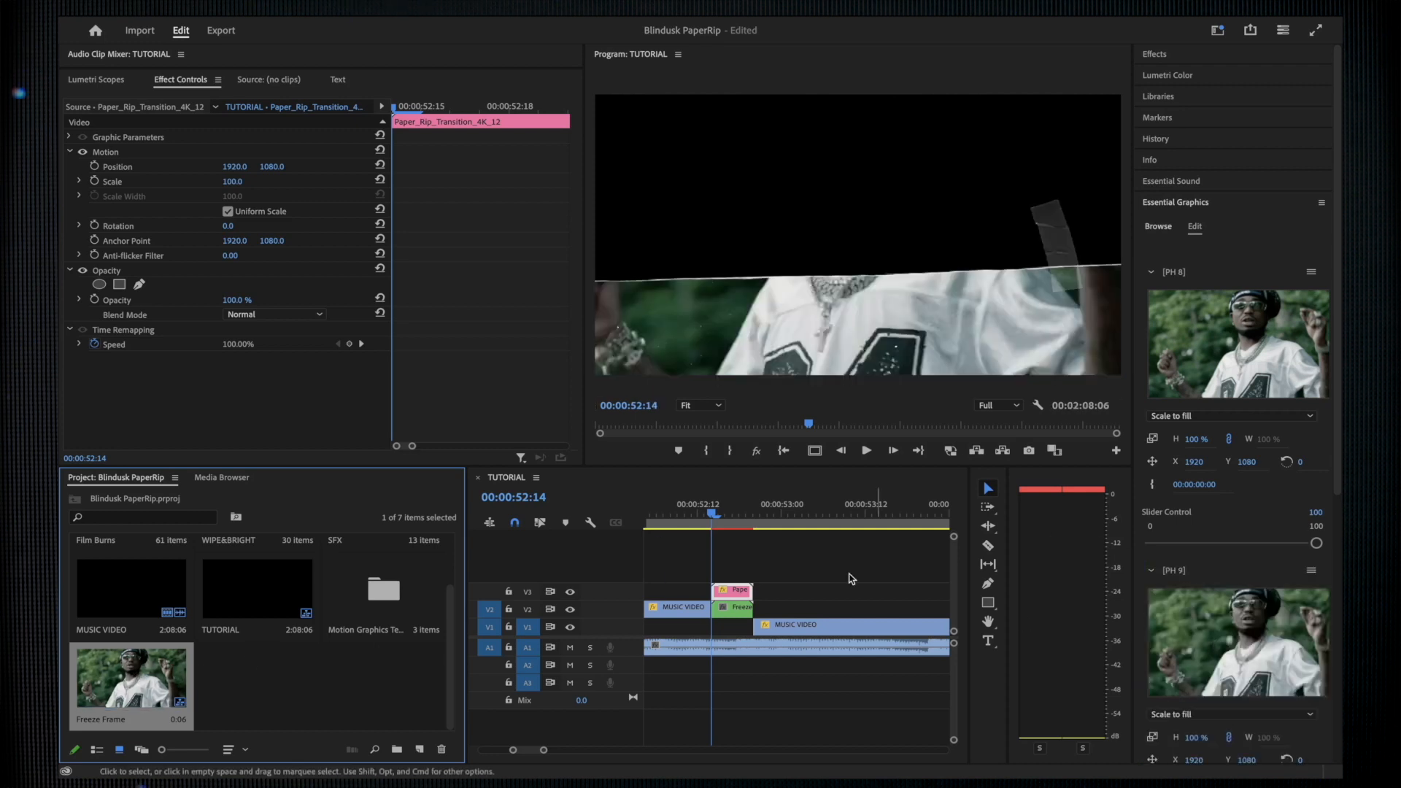
Play back the cut to review the paper rip transition with the freeze frame in it.
left_click_drag(721, 519, 658, 515)
scroll(732, 587, "down", 3)
scroll(759, 581, "left", 2)
key("space")
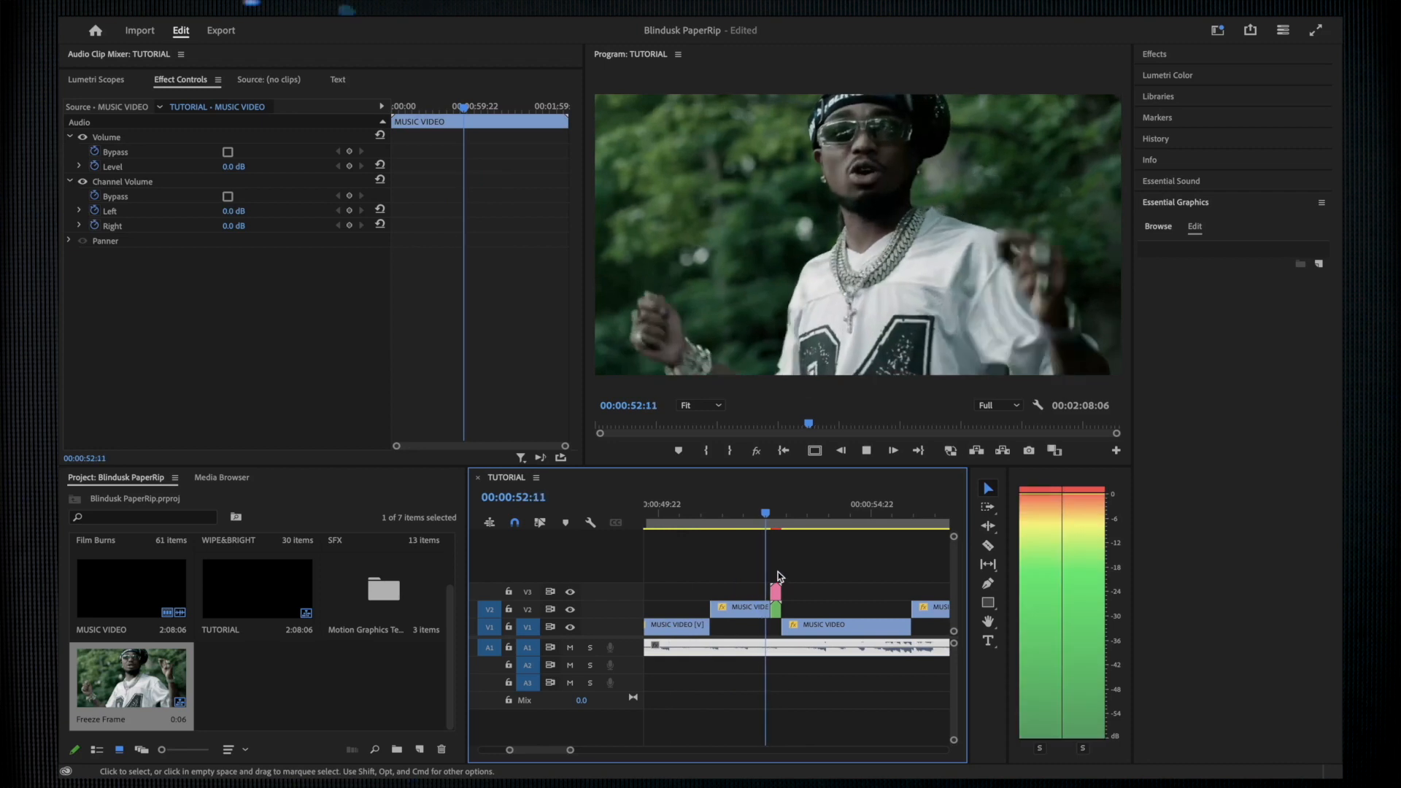
left_click(768, 516)
key("space")
Park the playhead on the transition's start at 00:00:52:14 and open the SFX bin to its Paper_SFX sounds.
left_click(755, 526)
scroll(781, 624, "up", 3)
left_click(707, 518)
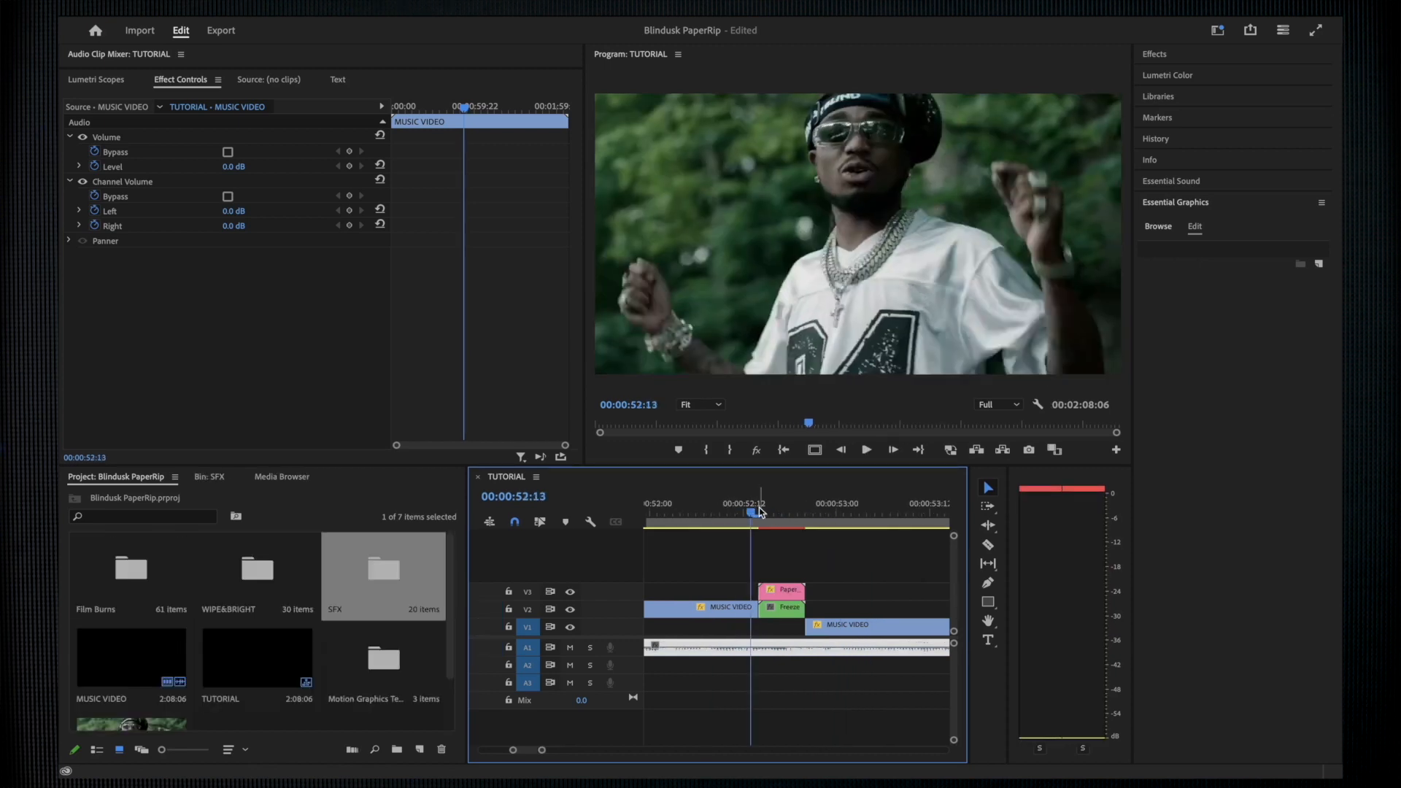
mouse_move(759, 511)
left_mouse_down()
mouse_move(806, 519)
mouse_move(744, 519)
mouse_move(806, 522)
mouse_move(761, 535)
left_mouse_up()
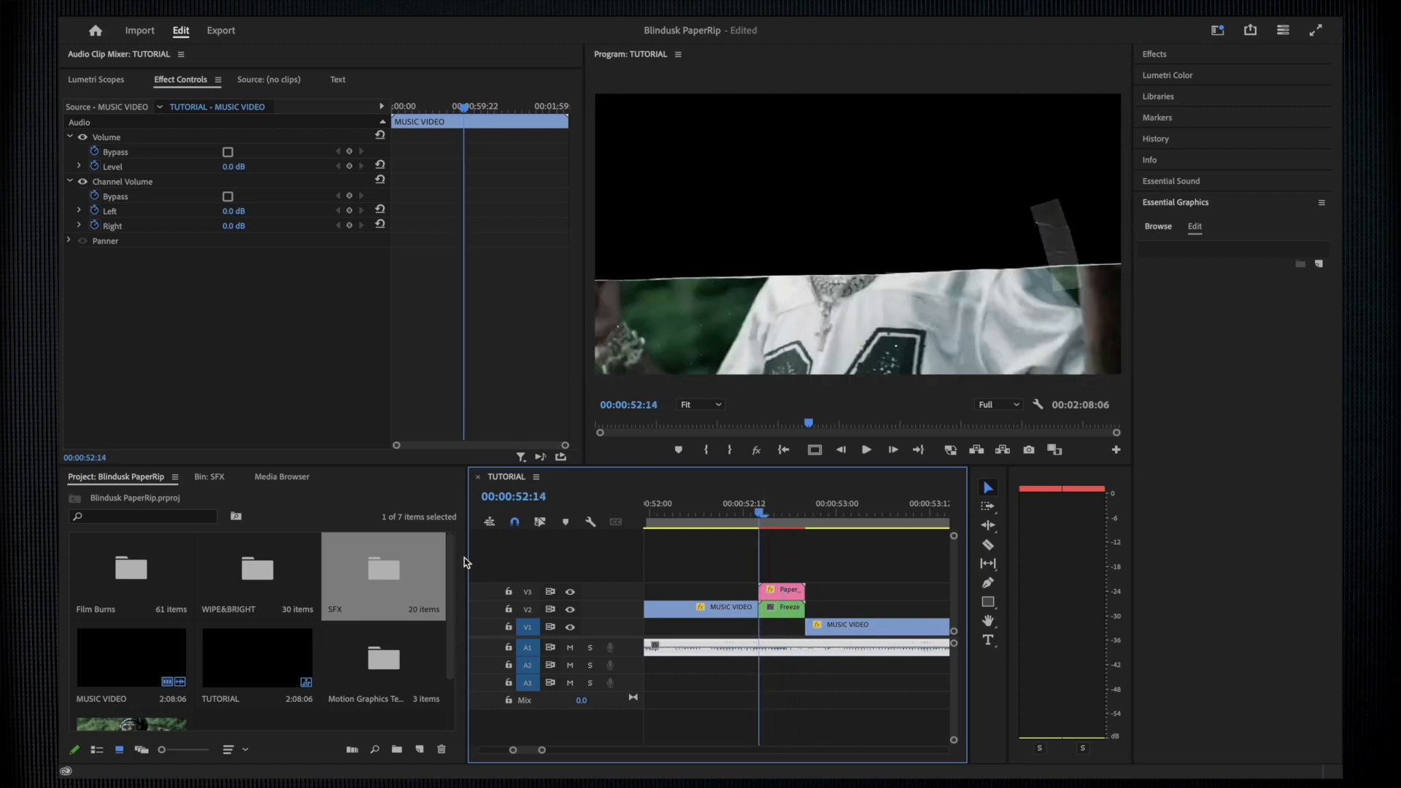
double_click(391, 564)
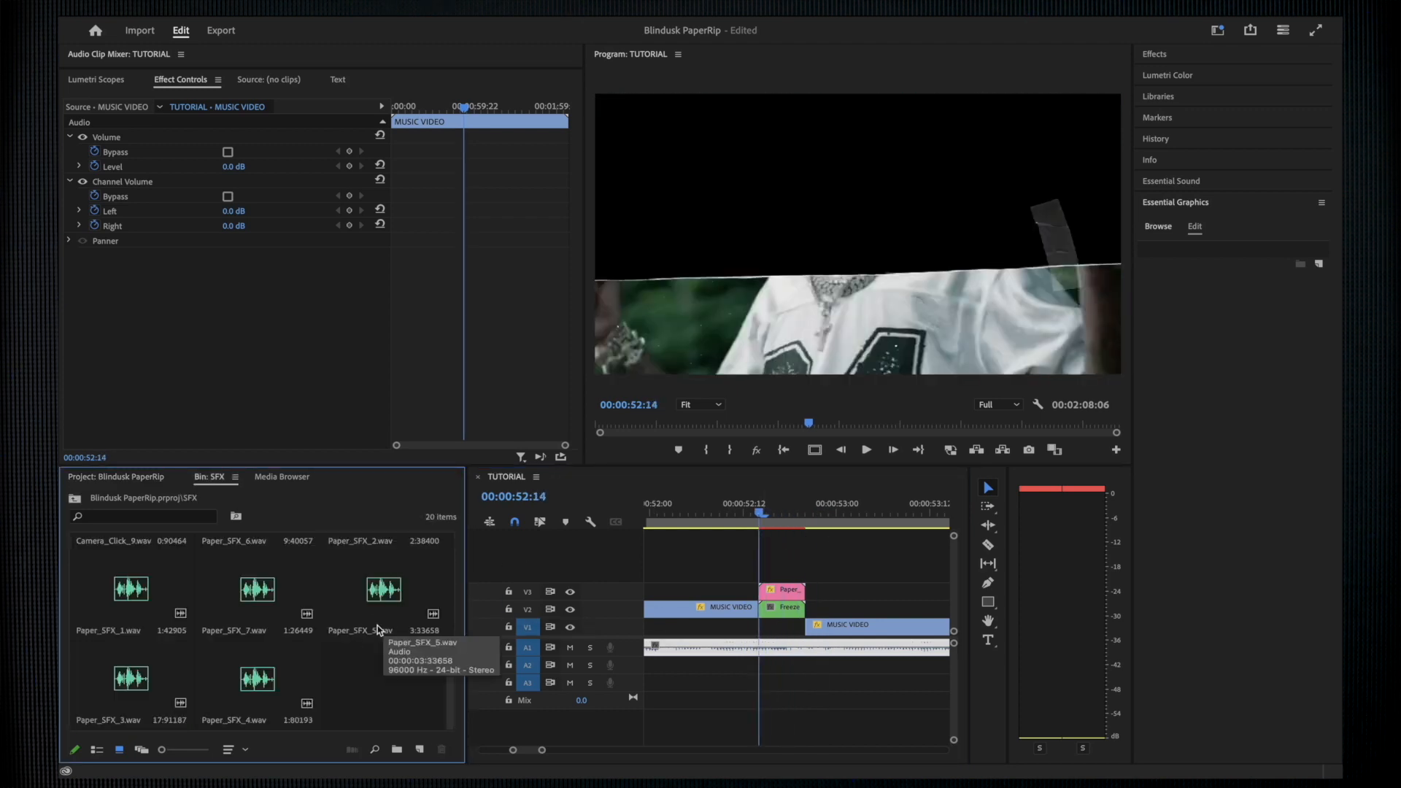
scroll(379, 629, "up", 3)
scroll(379, 629, "down", 3)
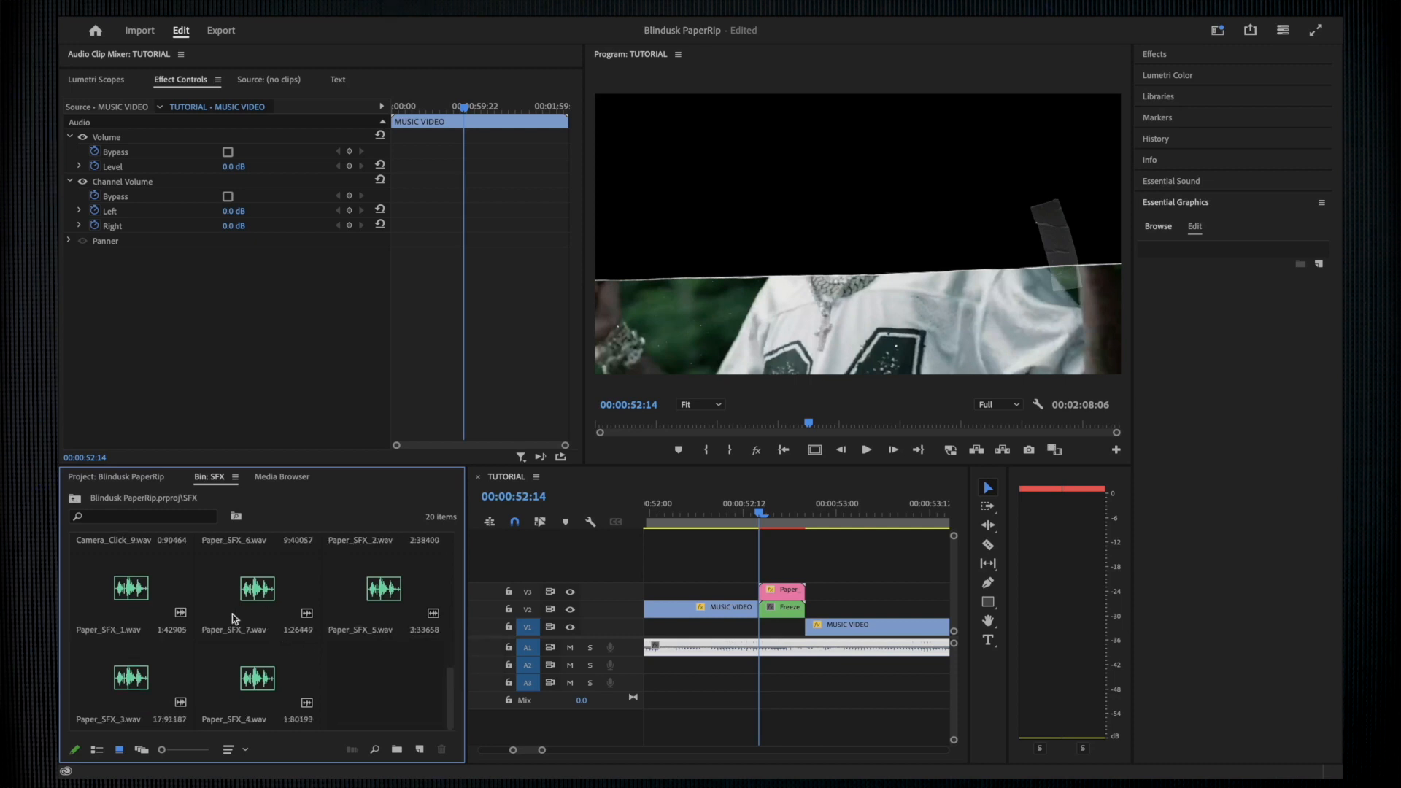
Try Paper_SFX_7.wav on audio track A2 under the transition, starting slightly earlier than it, and play it back.
left_click_drag(261, 613, 757, 670)
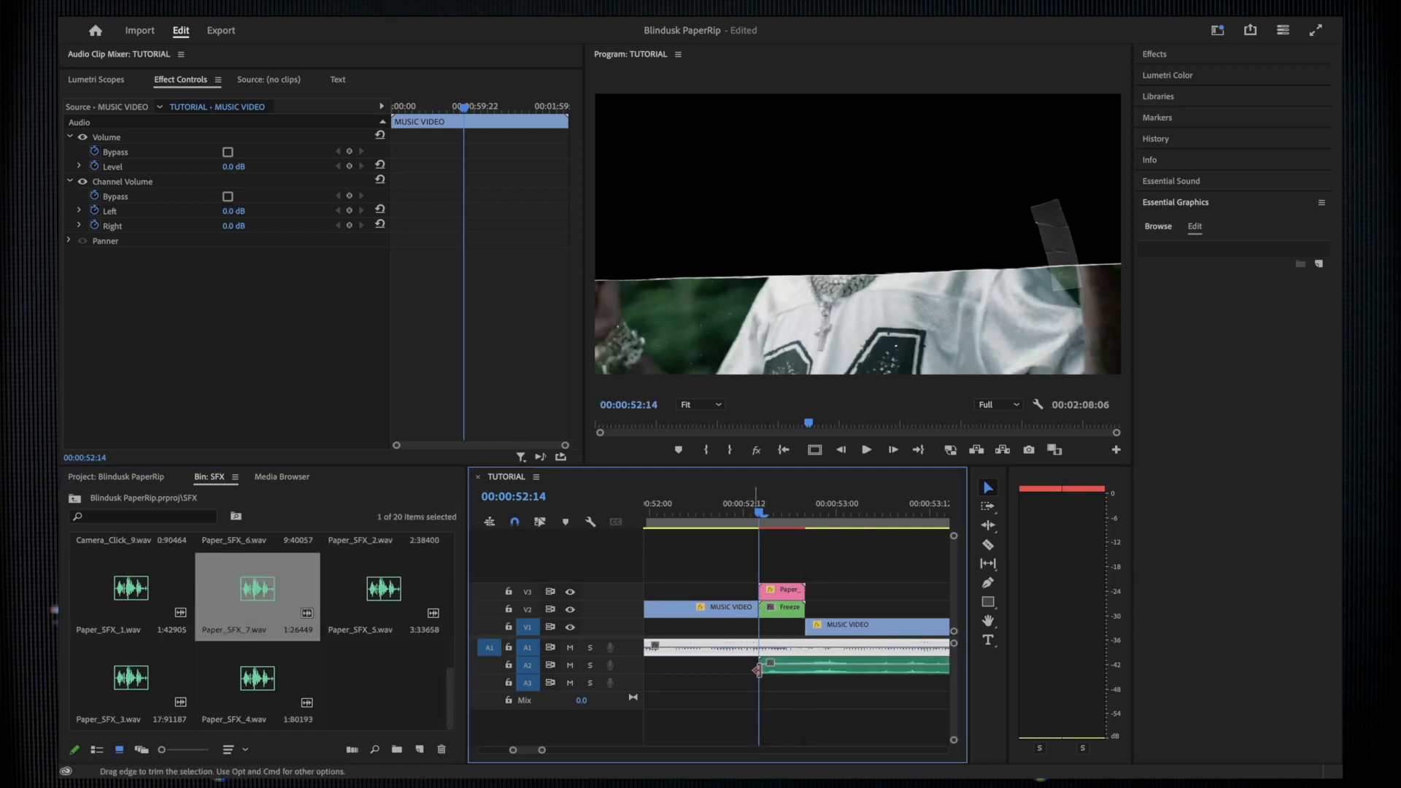
scroll(813, 699, "down", 3)
scroll(762, 680, "up", 2)
scroll(628, 665, "up", 3)
left_click_drag(785, 697, 775, 697)
key("space")
left_click(736, 509)
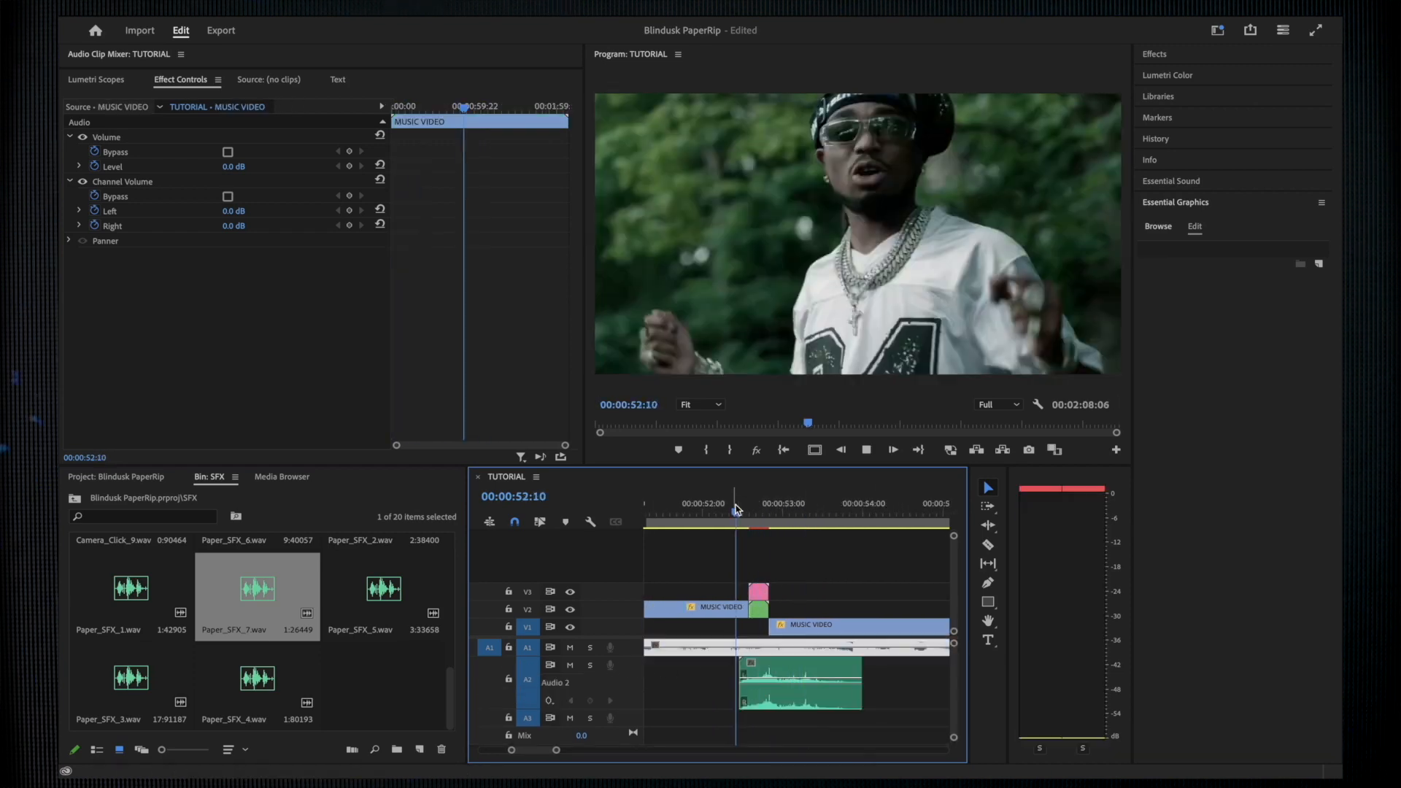
key("space")
Delete Paper_SFX_7.wav from audio track A2 and try another paper sound in its place.
left_click(775, 690)
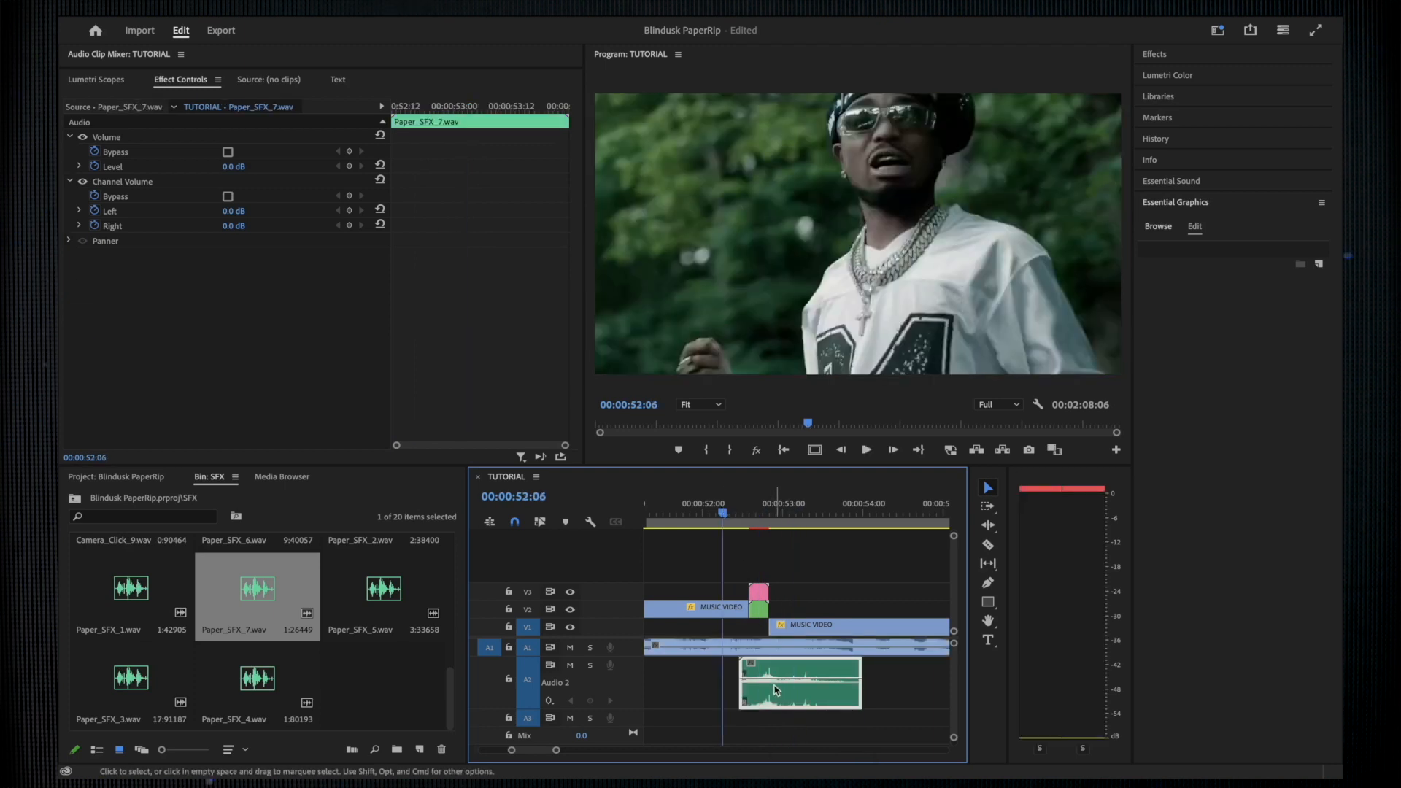
key("Delete")
left_click_drag(343, 603, 740, 677)
key("super+z")
Place Paper_SFX_1.wav on audio track A2 under the transition with its level at 6.8 dB.
left_click_drag(124, 603, 776, 683)
scroll(758, 685, "up", 2)
left_click(803, 686)
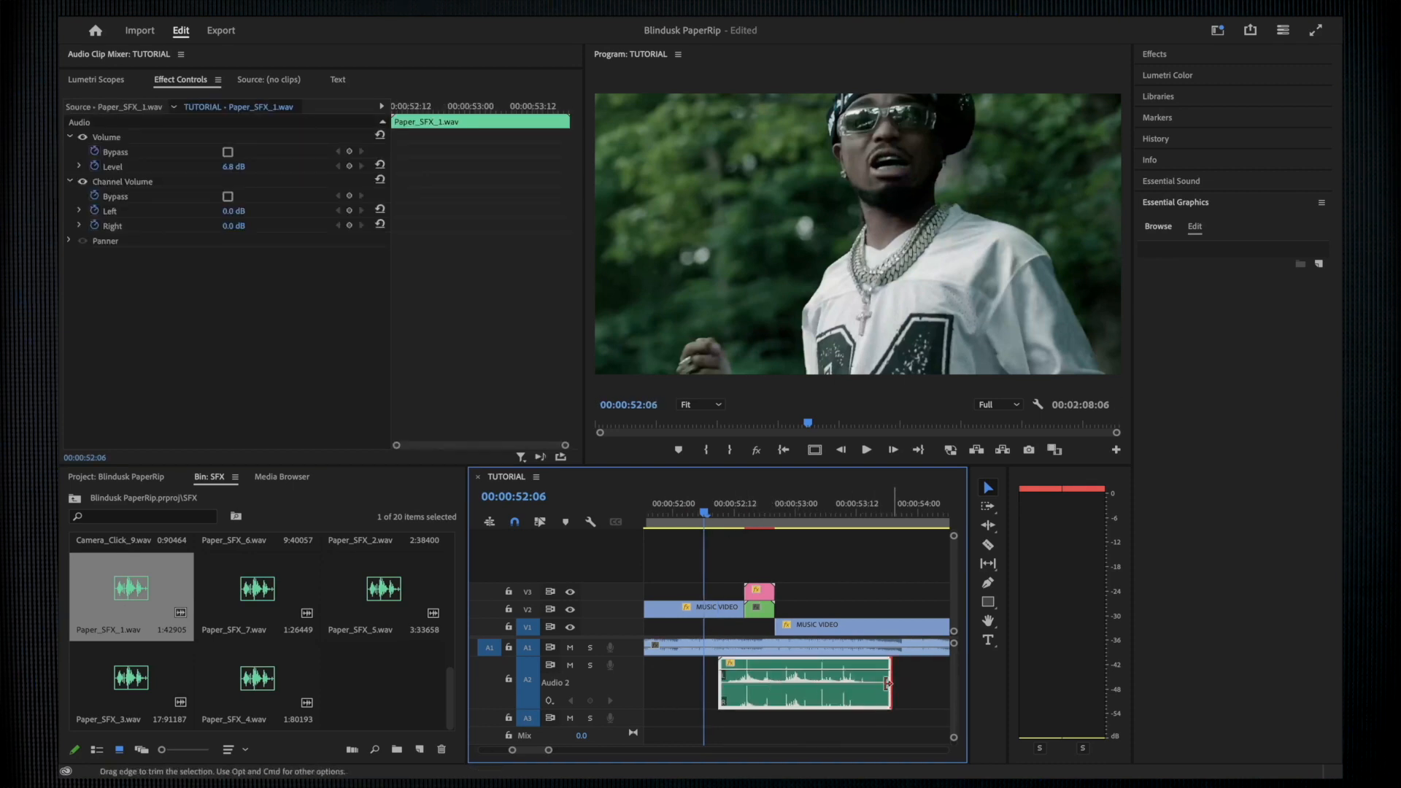
Trim the end of Paper_SFX_1.wav to a 14-frame clip and add Constant Power fades at both ends.
left_click_drag(888, 683, 804, 683)
key("ctrl+shift+d")
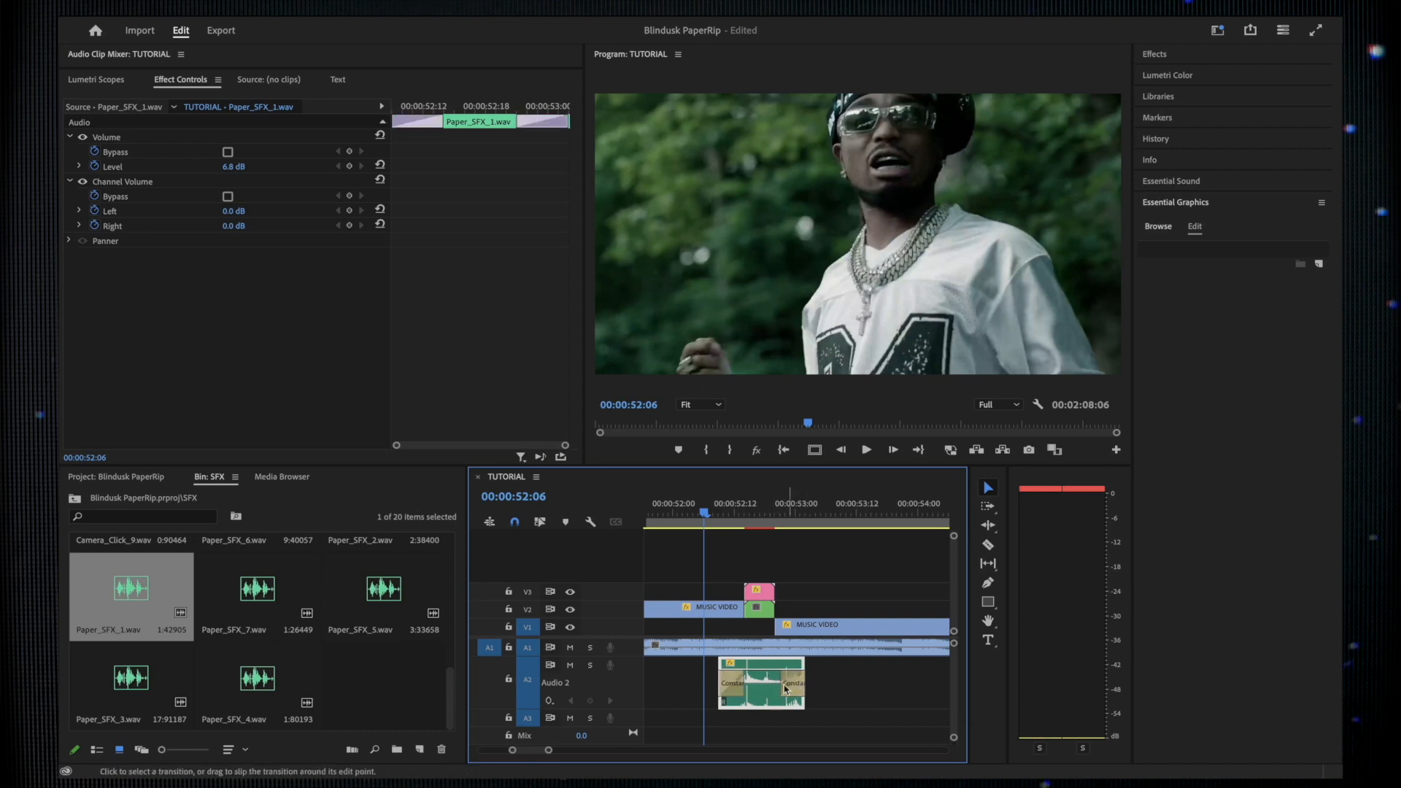
left_click(786, 684)
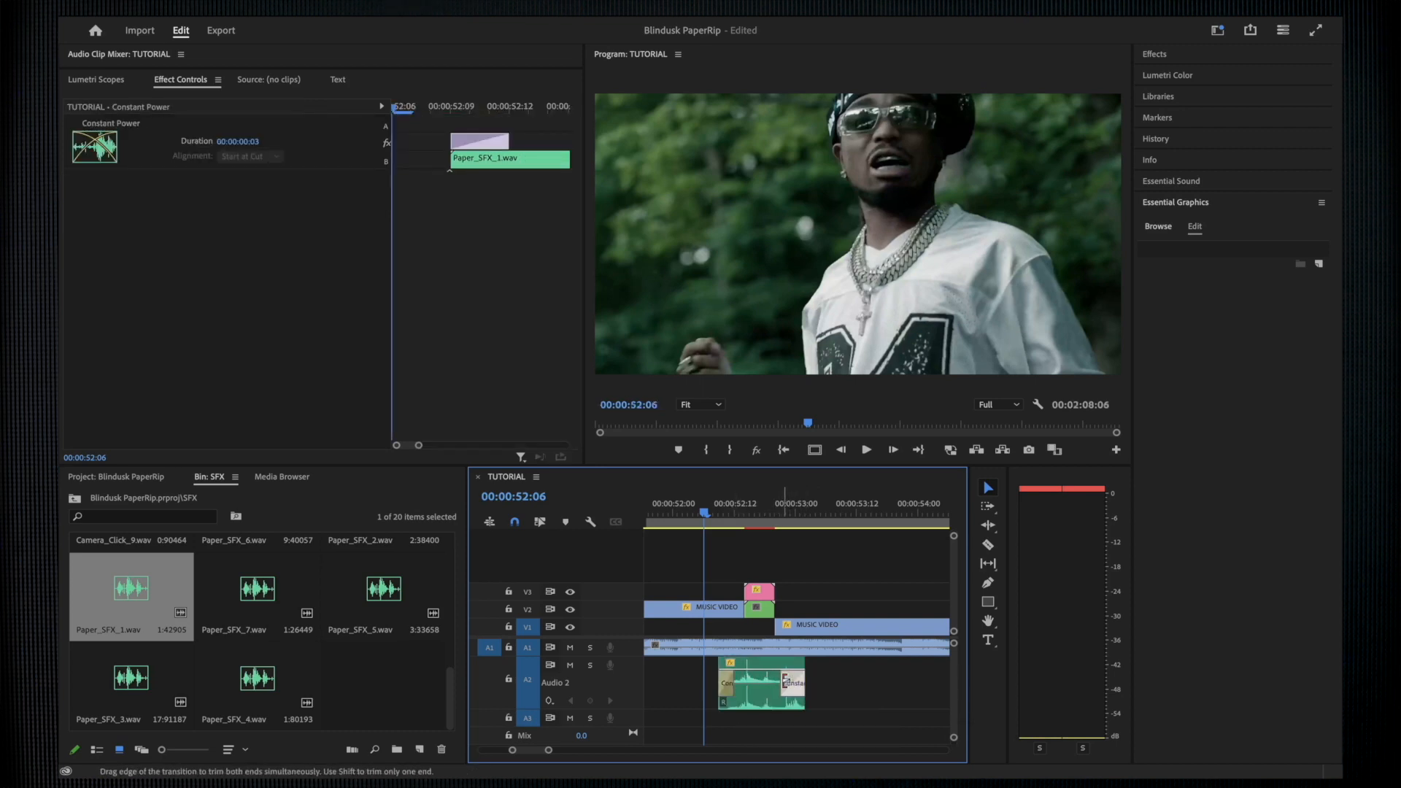
mouse_move(786, 681)
left_mouse_down()
mouse_move(805, 699)
mouse_move(789, 701)
left_mouse_up()
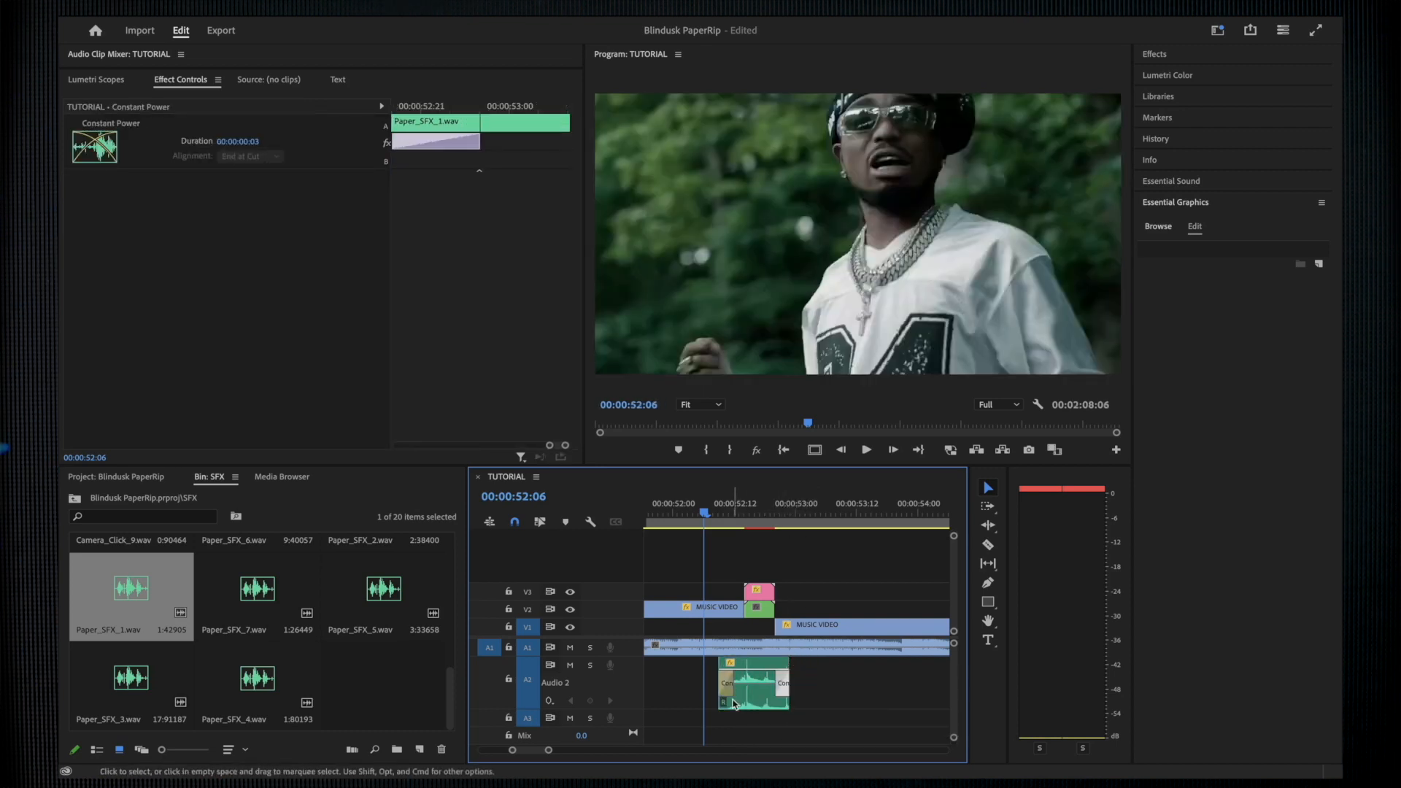
Set the level of Paper_SFX_1.wav to 2.2 dB and play back the transition with its sound.
scroll(734, 704, "up", 5)
scroll(760, 702, "down", 3)
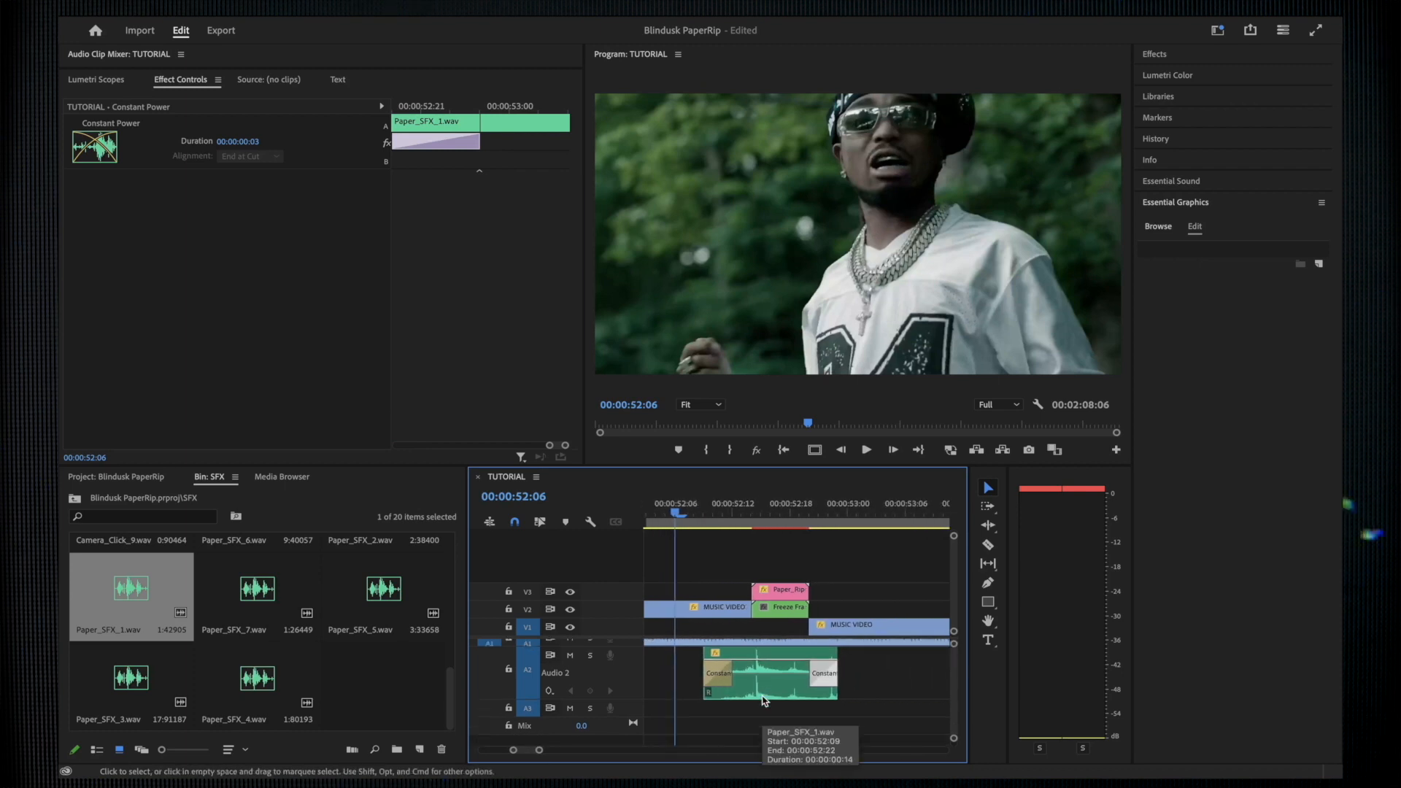
key("space")
scroll(763, 640, "down", 3)
left_click(713, 513)
left_click(751, 643)
left_click(771, 685)
mouse_move(771, 685)
left_mouse_down()
mouse_move(787, 685)
mouse_move(775, 665)
left_mouse_up()
key("space")
scroll(771, 635, "down", 1)
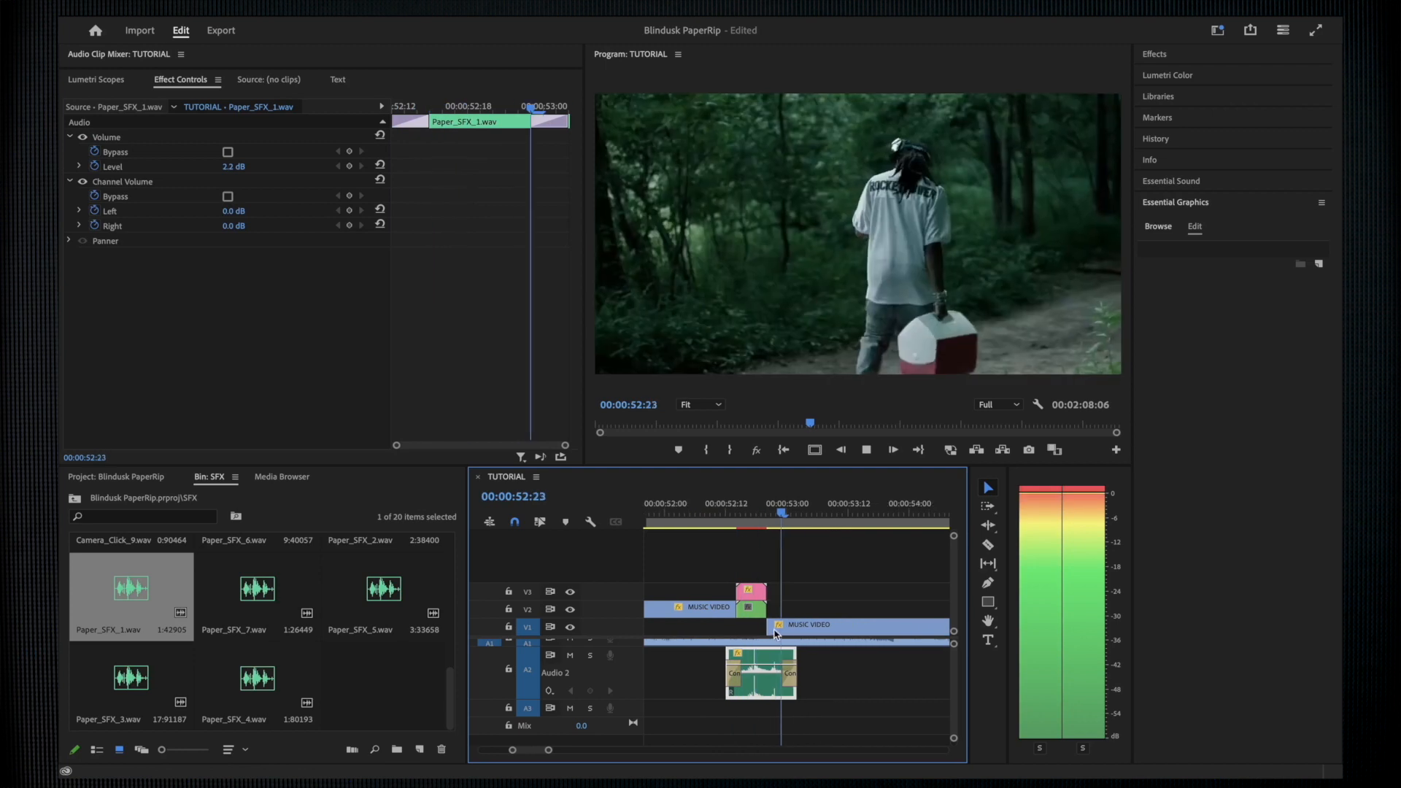
Split the MUSIC VIDEO audio on track A1 at the start and end of the freeze frame above it.
left_click(711, 511)
scroll(744, 703, "up", 3)
scroll(803, 677, "right", 2)
scroll(799, 677, "left", 2)
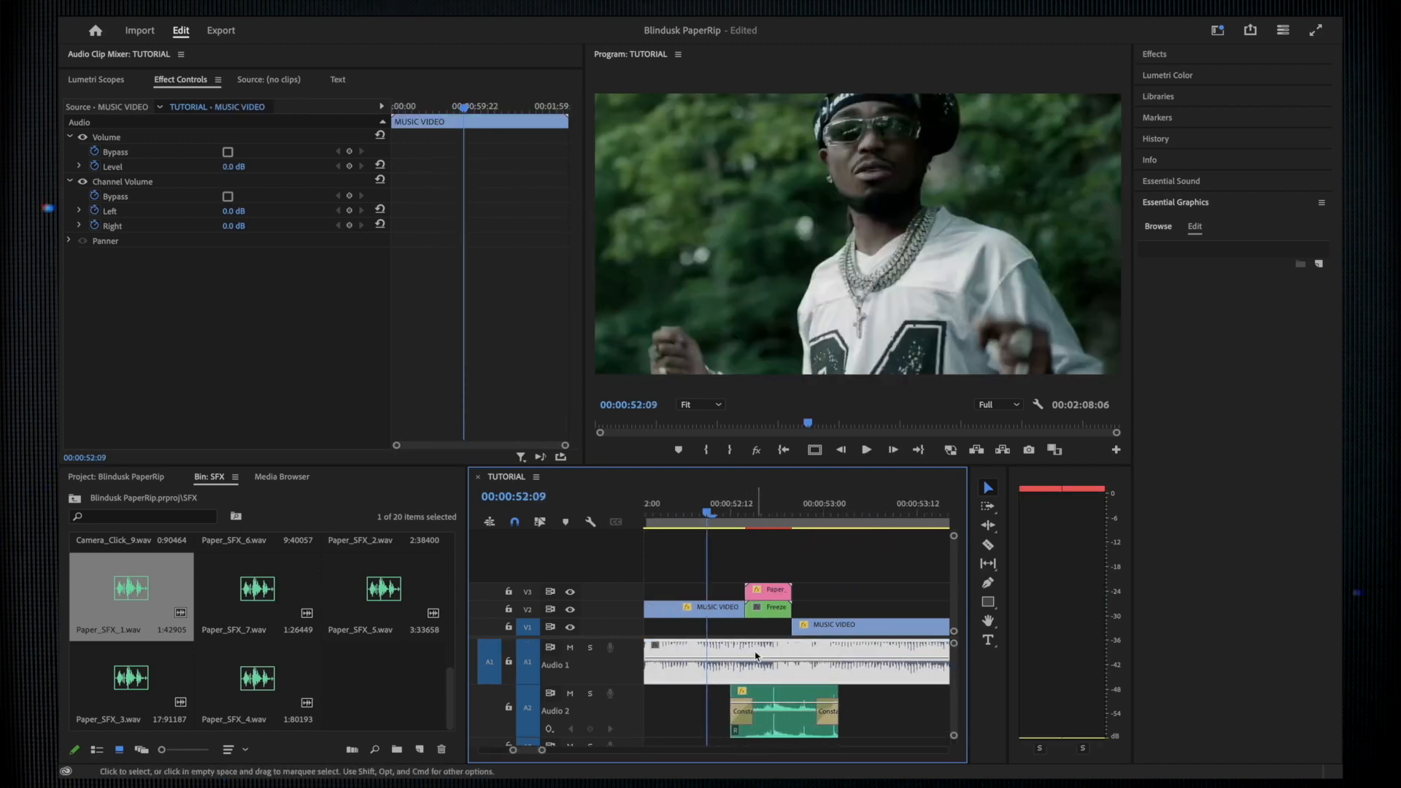
key("c")
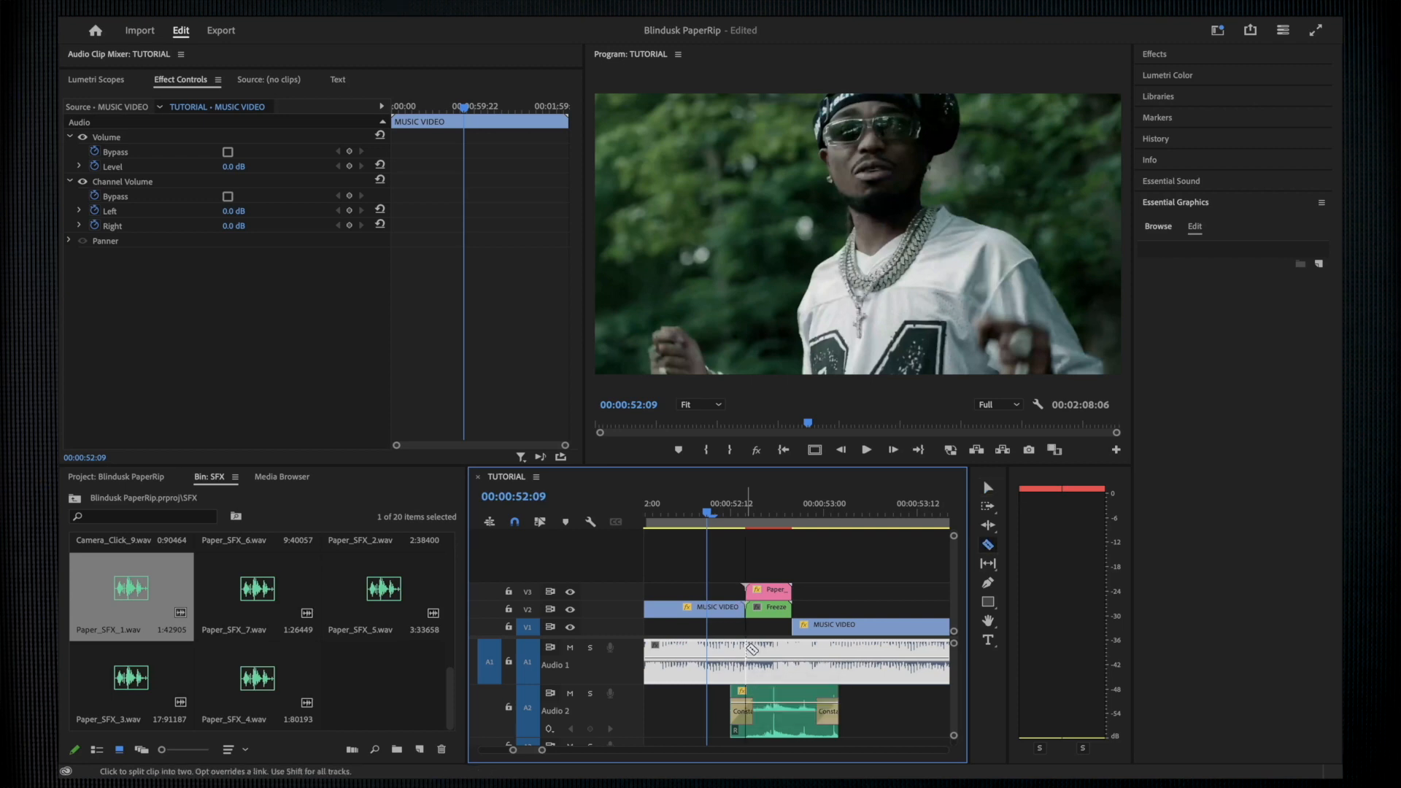
left_click(746, 655)
key("v")
key("c")
left_click(792, 654)
key("v")
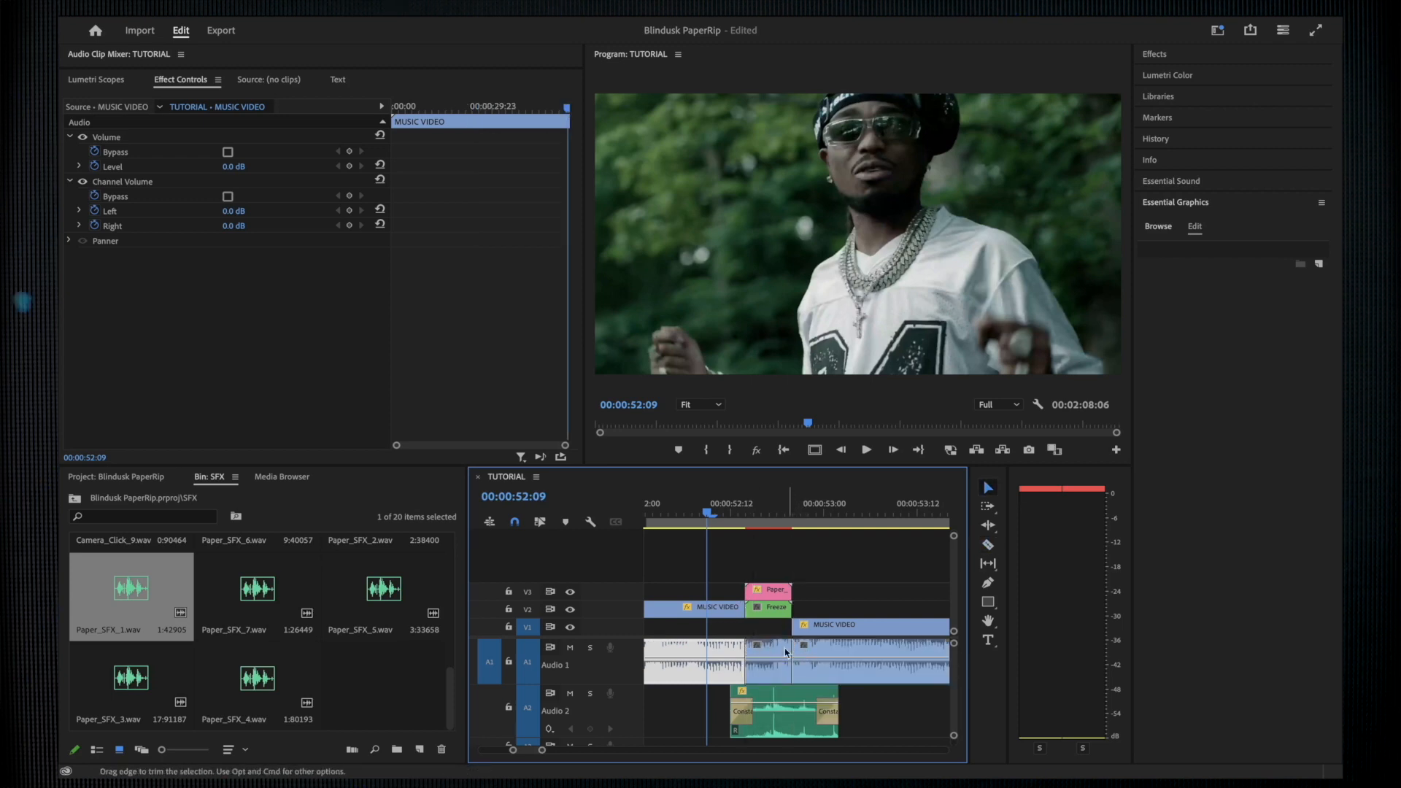
Apply the Lowpass effect to the short A1 audio segment under the freeze frame and add audio fades at both its ends.
left_click(767, 661)
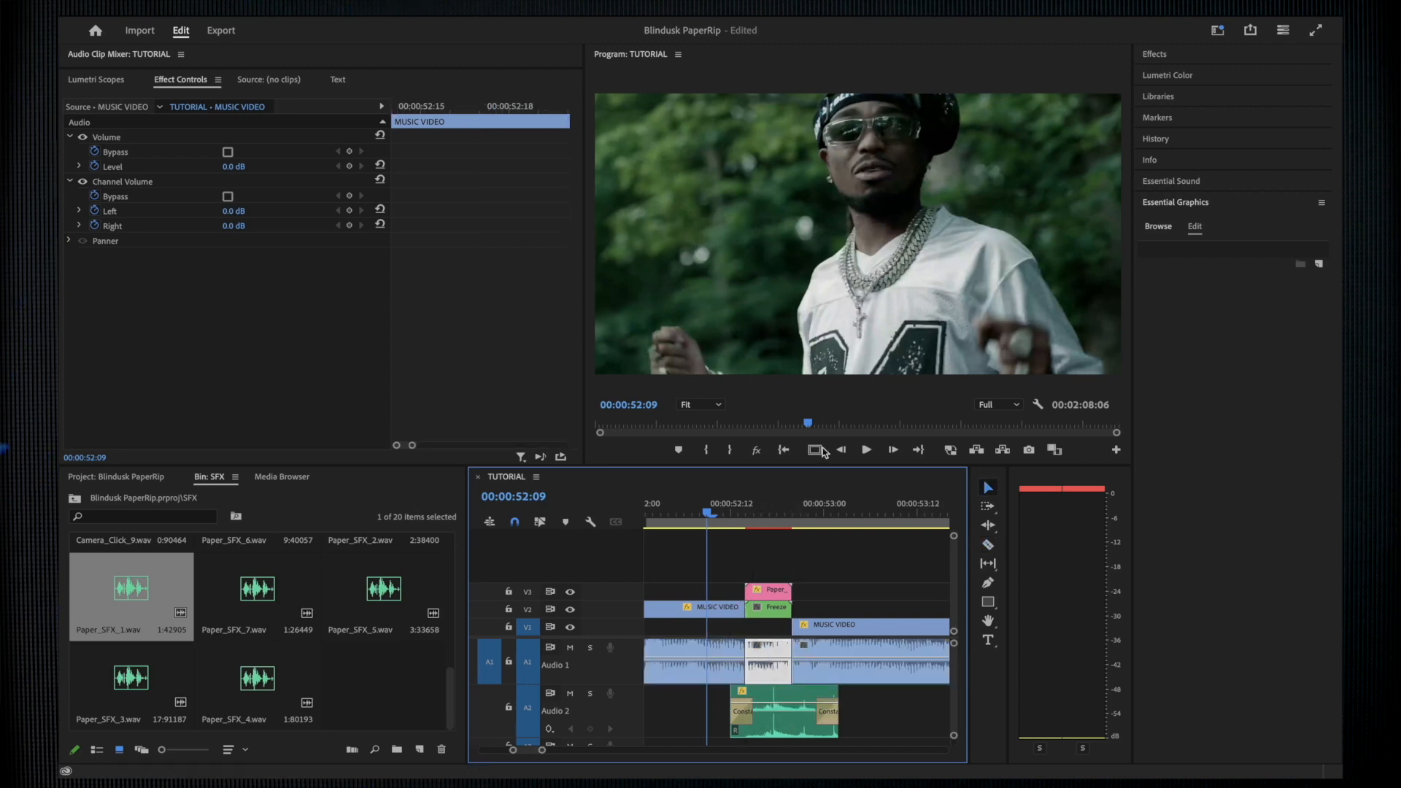
left_click(1171, 55)
left_click(1176, 73)
type("low")
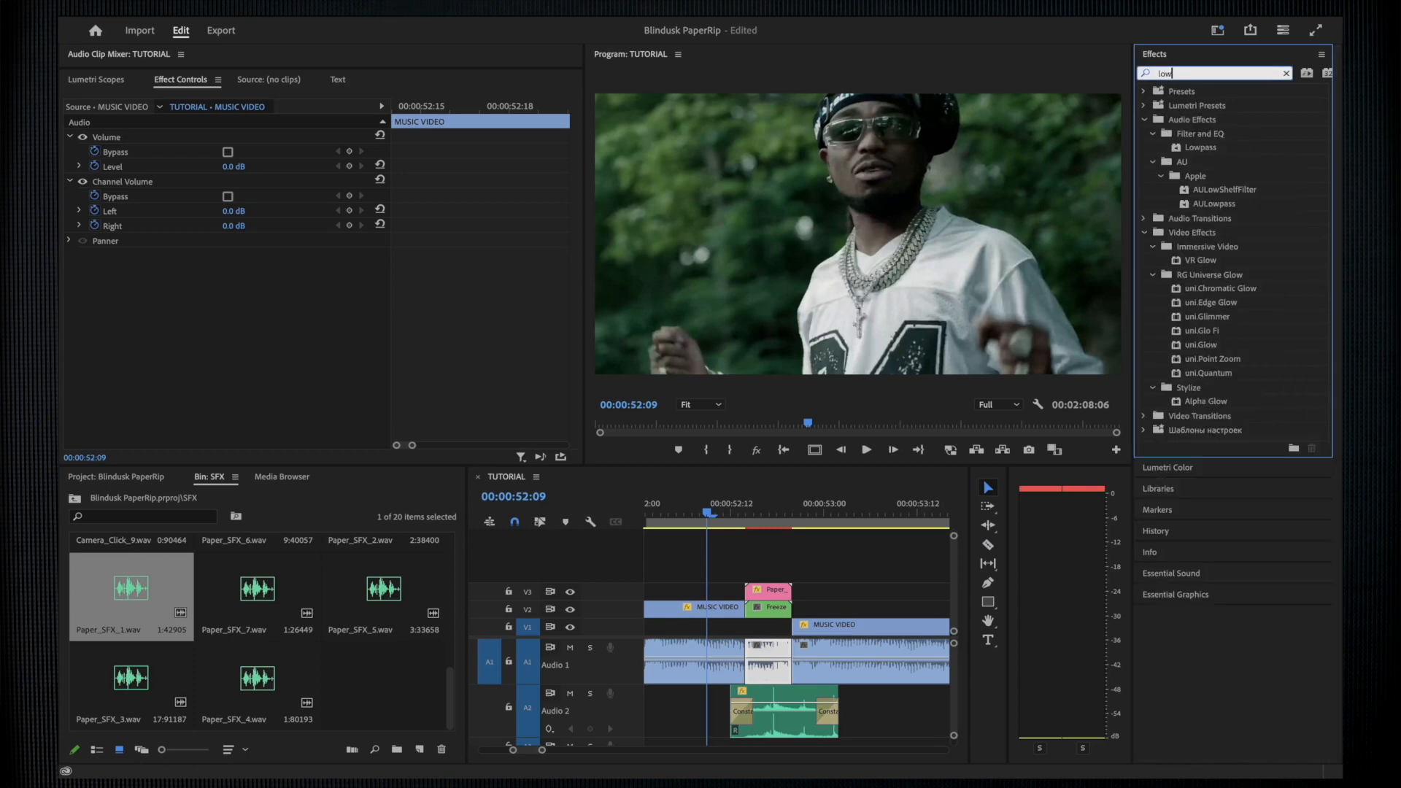
left_click(1209, 151)
left_click_drag(817, 502, 774, 653)
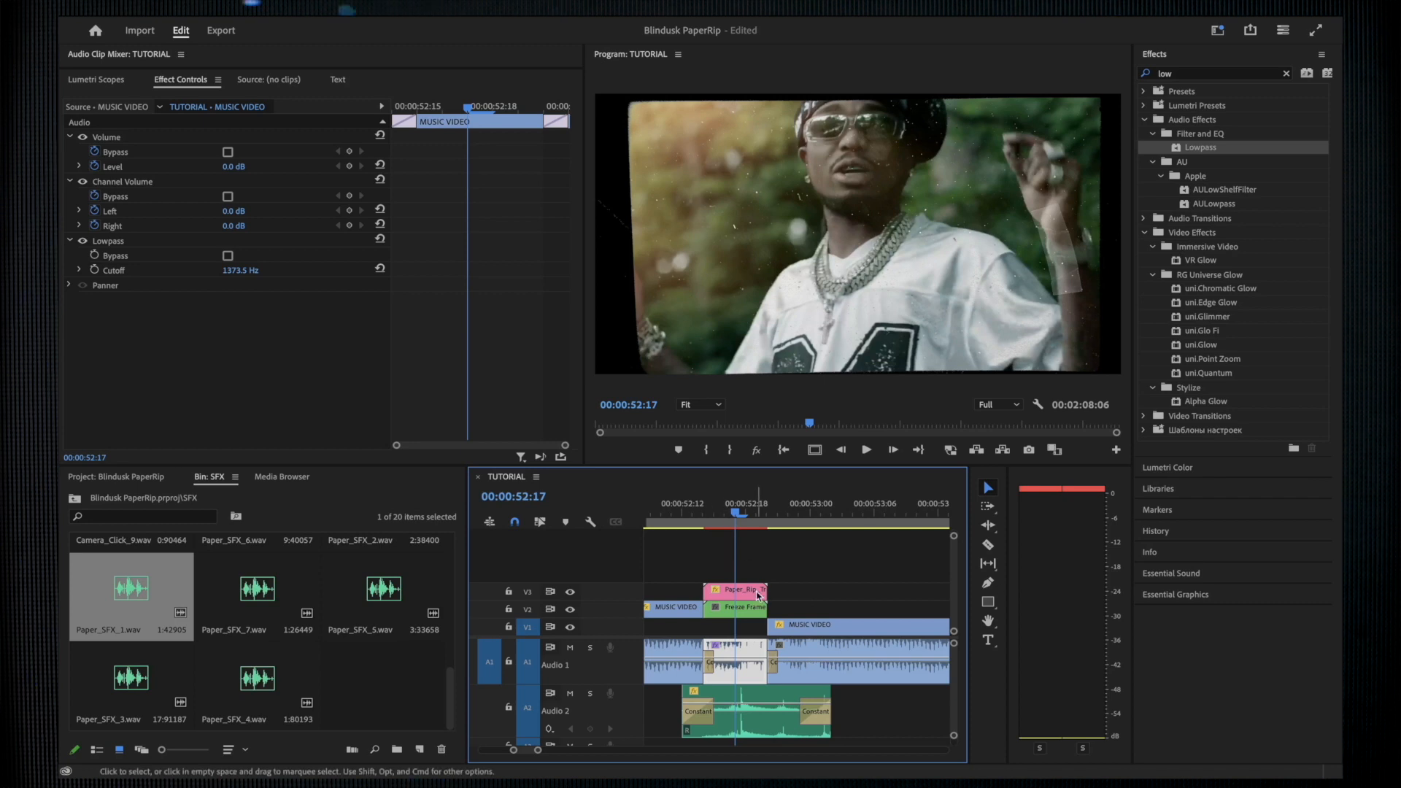
Lower the level of Paper_SFX_1.wav on track A2 to -0.5 dB and play back the transition with the filtered music.
key("minus")
key("minus")
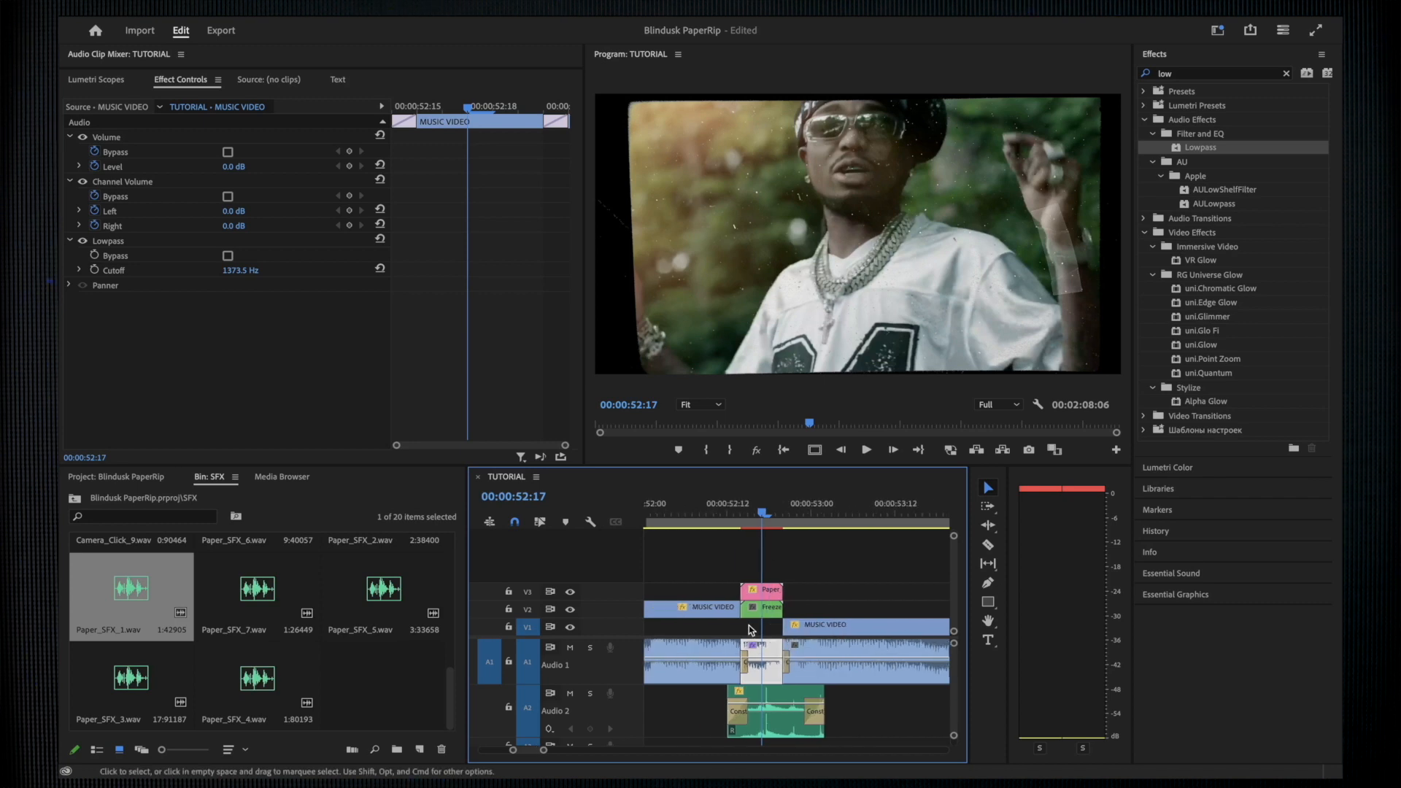
left_click(702, 514)
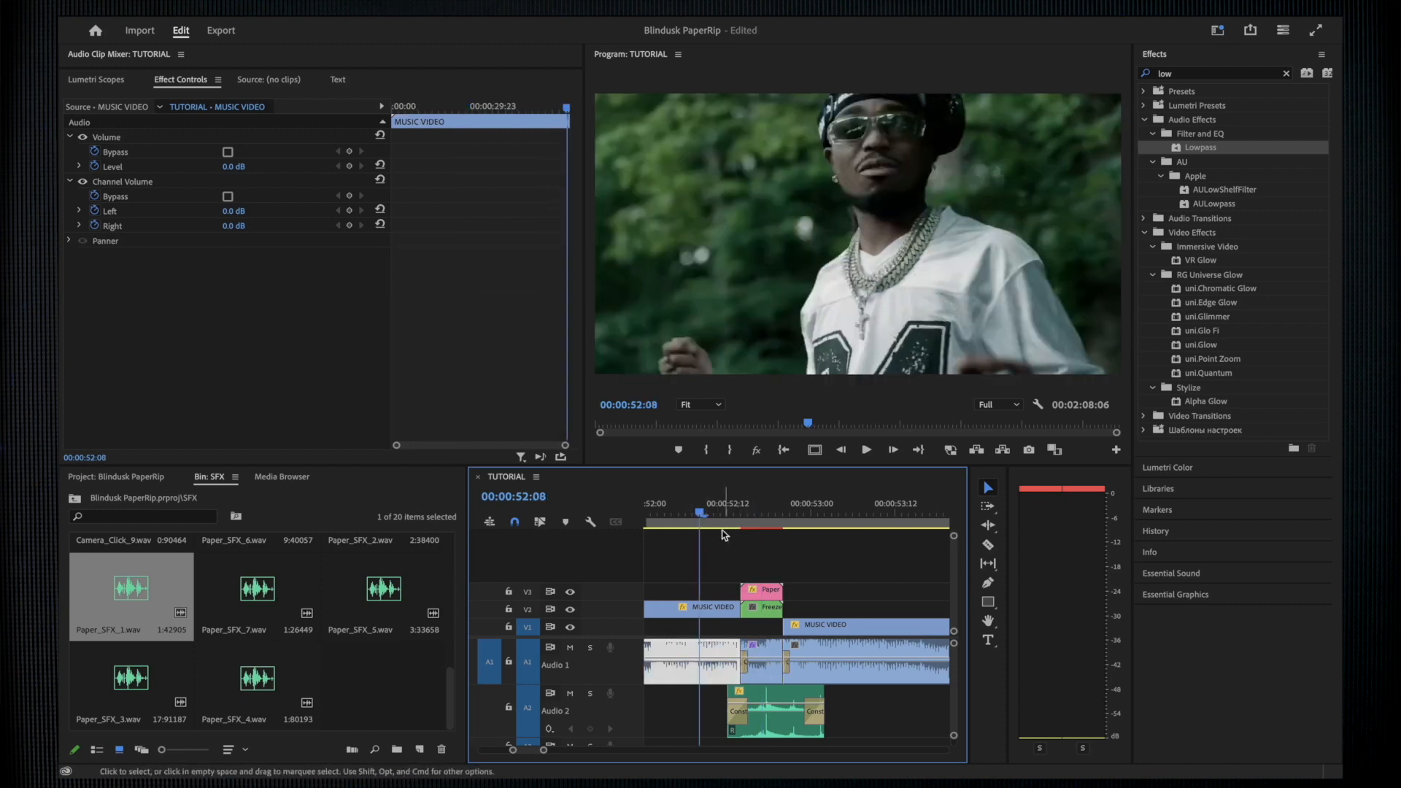
left_click_drag(776, 709, 775, 710)
scroll(755, 623, "down", 3)
key("space")
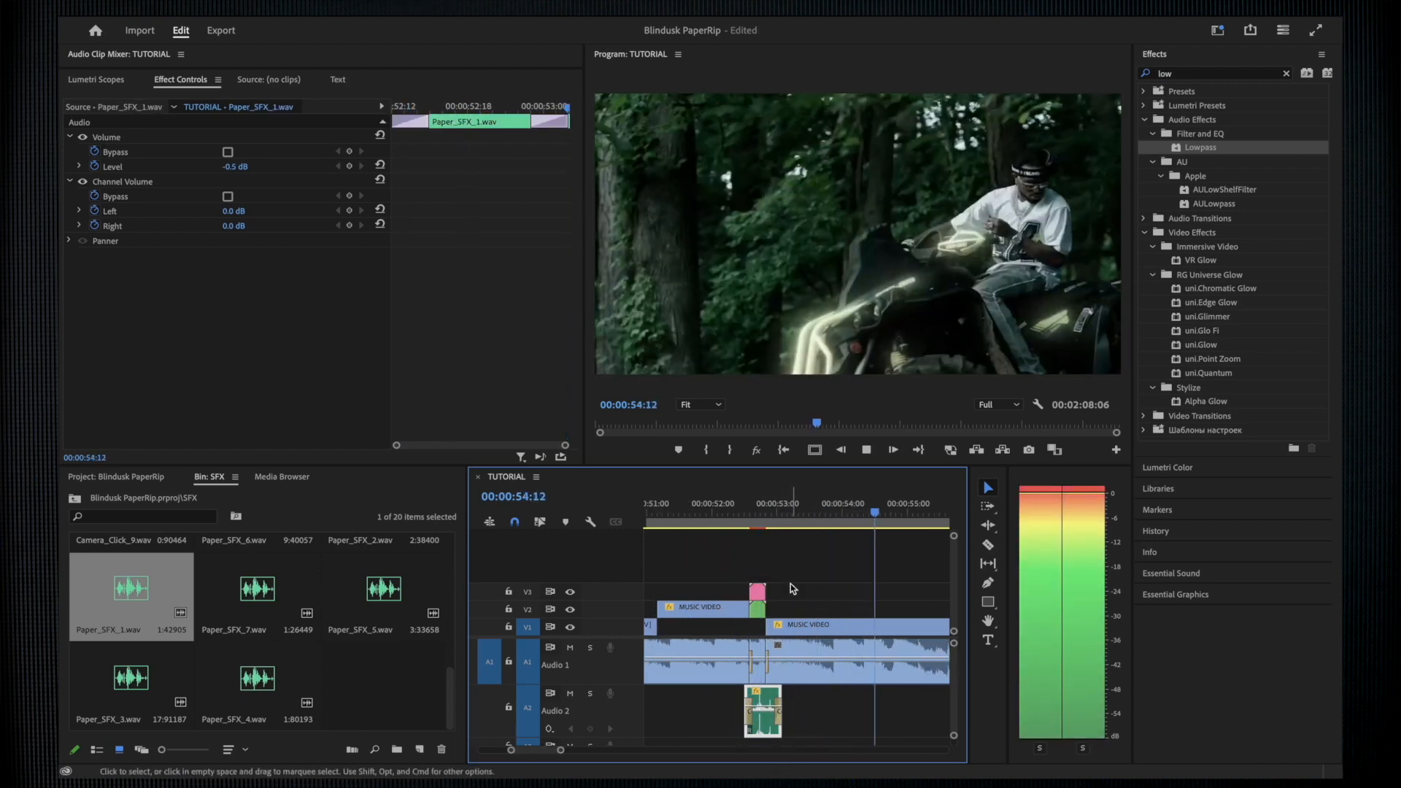
scroll(791, 586, "down", 3)
key("space")
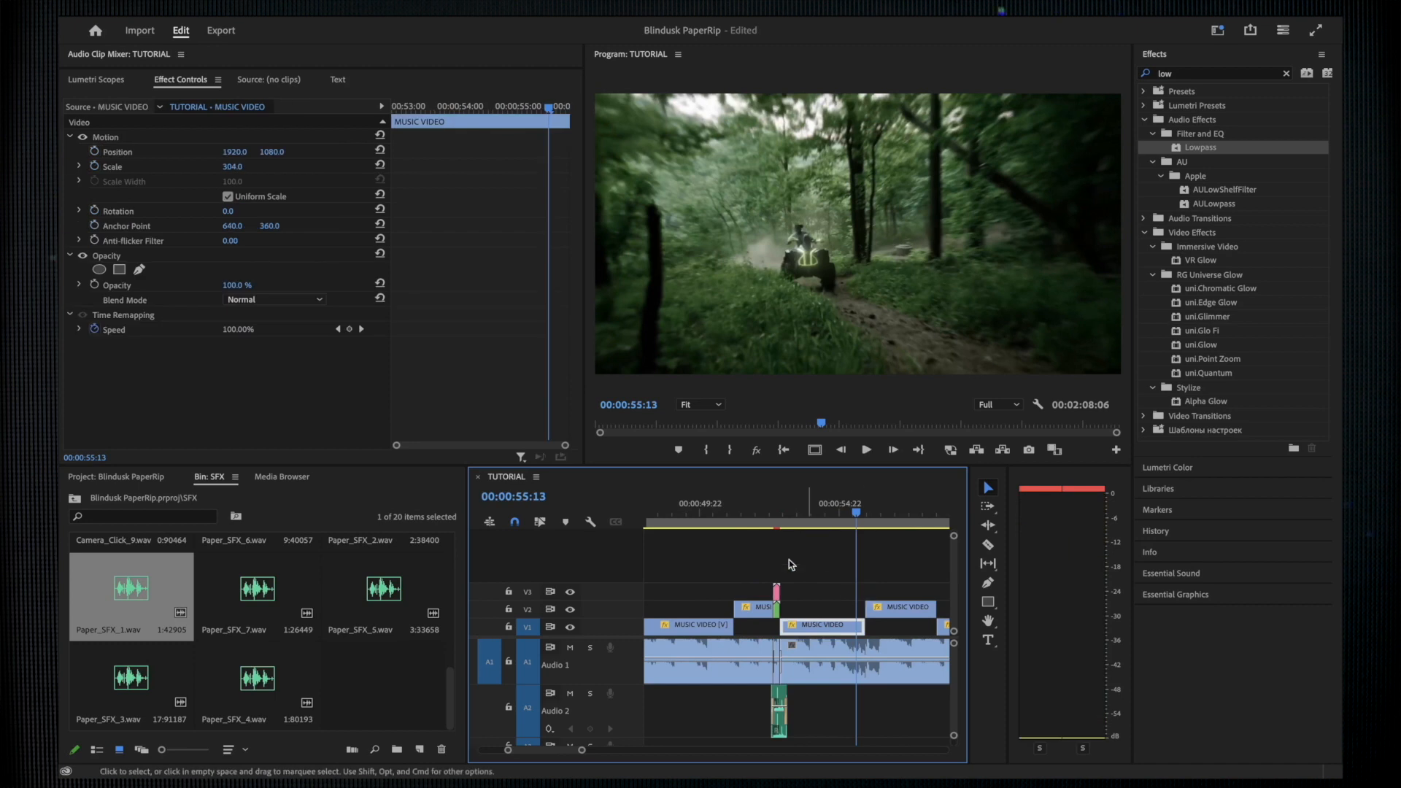
Place the Paper_Rip_Transition_4K_10 template on track V3 at 00:00:58:02, over the cut between the V2 and V1 clips.
left_click(768, 515)
key("space")
scroll(779, 569, "up", 3)
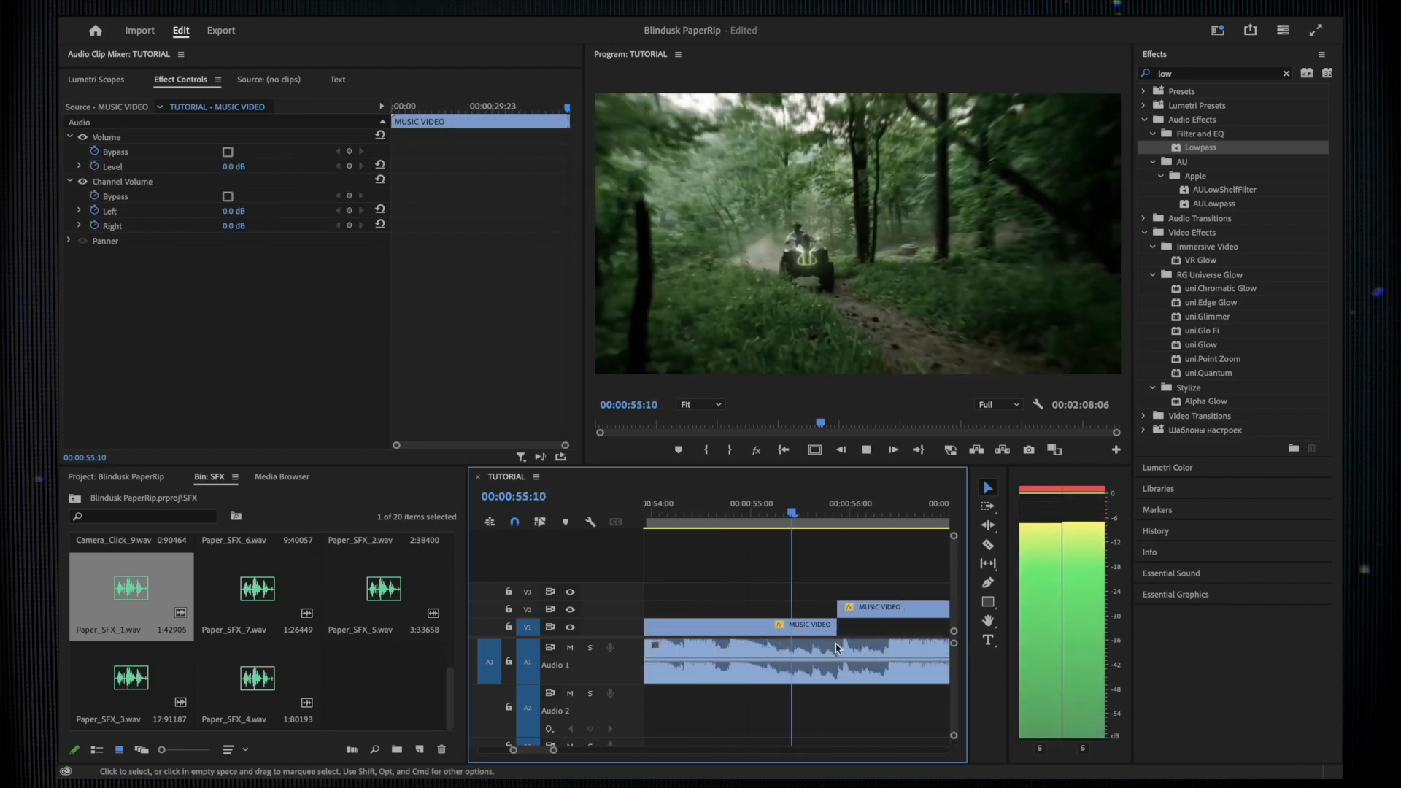
key("space")
scroll(790, 558, "down", 3)
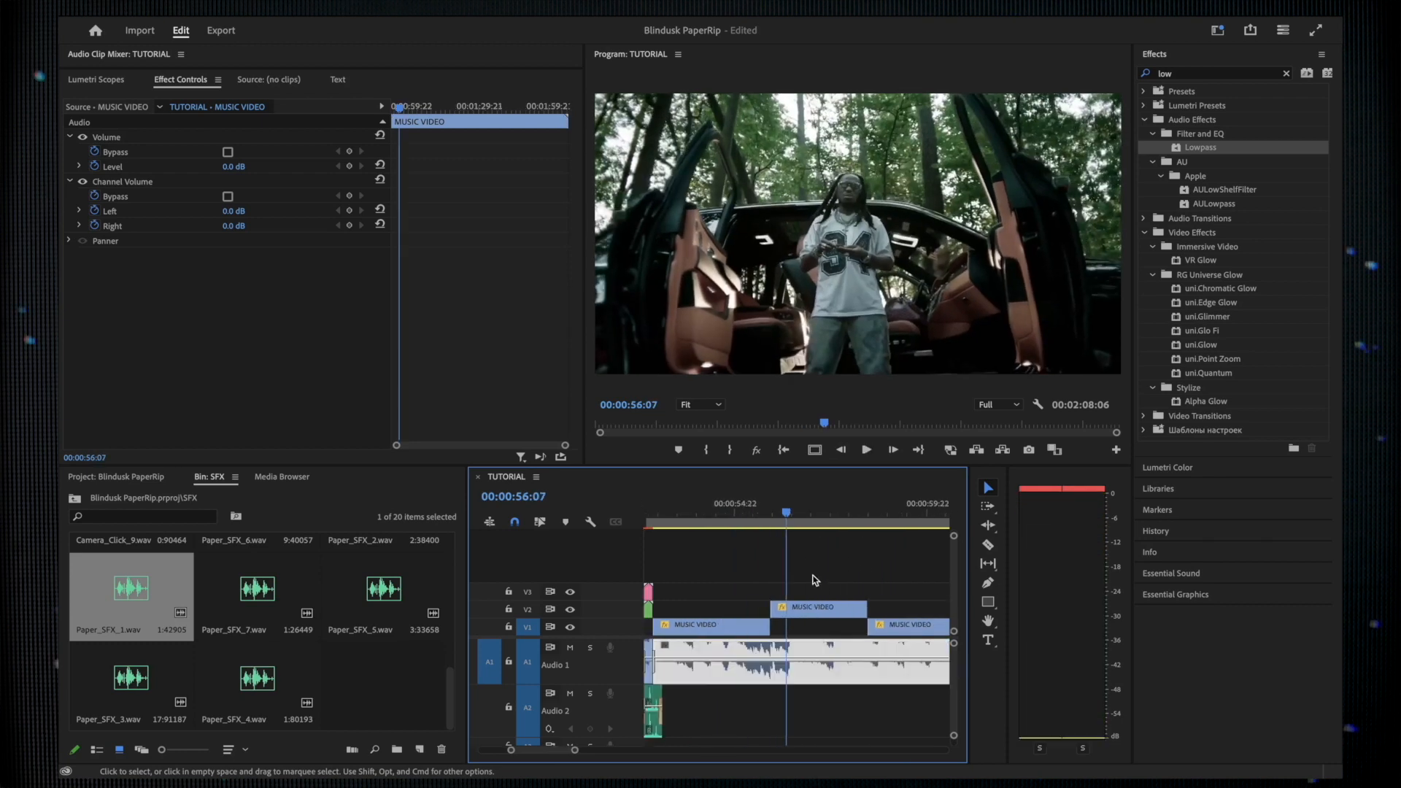
left_click(767, 517)
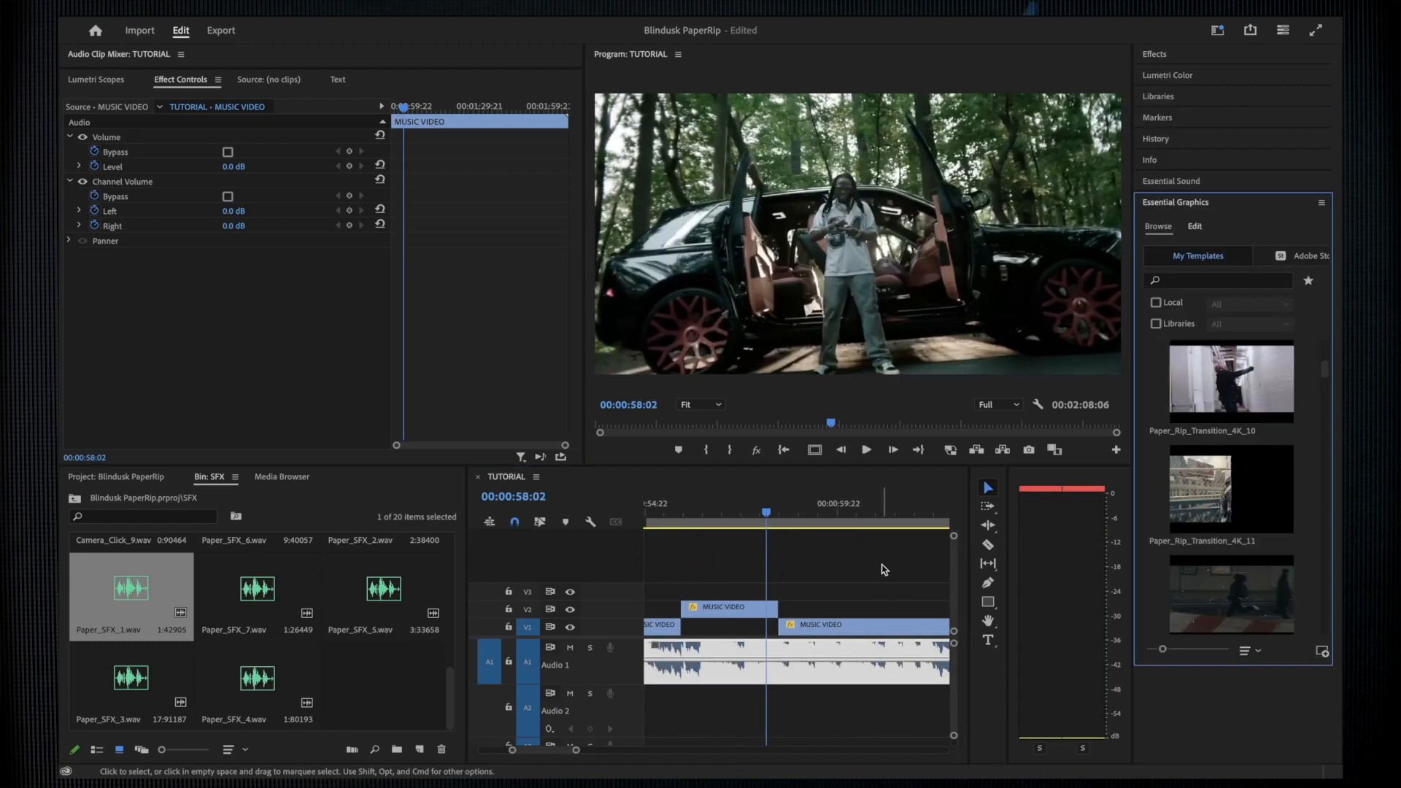
scroll(1250, 485, "up", 2)
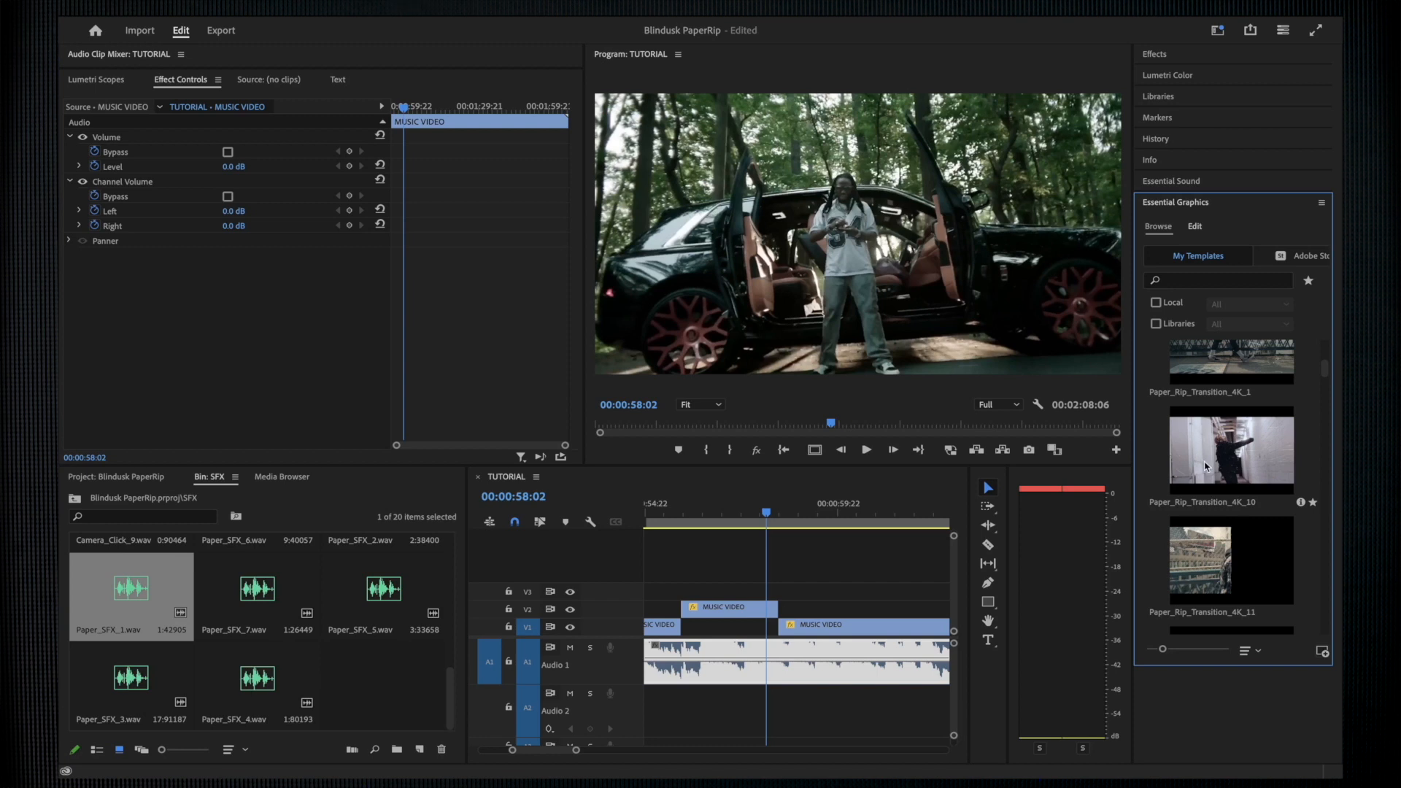
left_click(1231, 452)
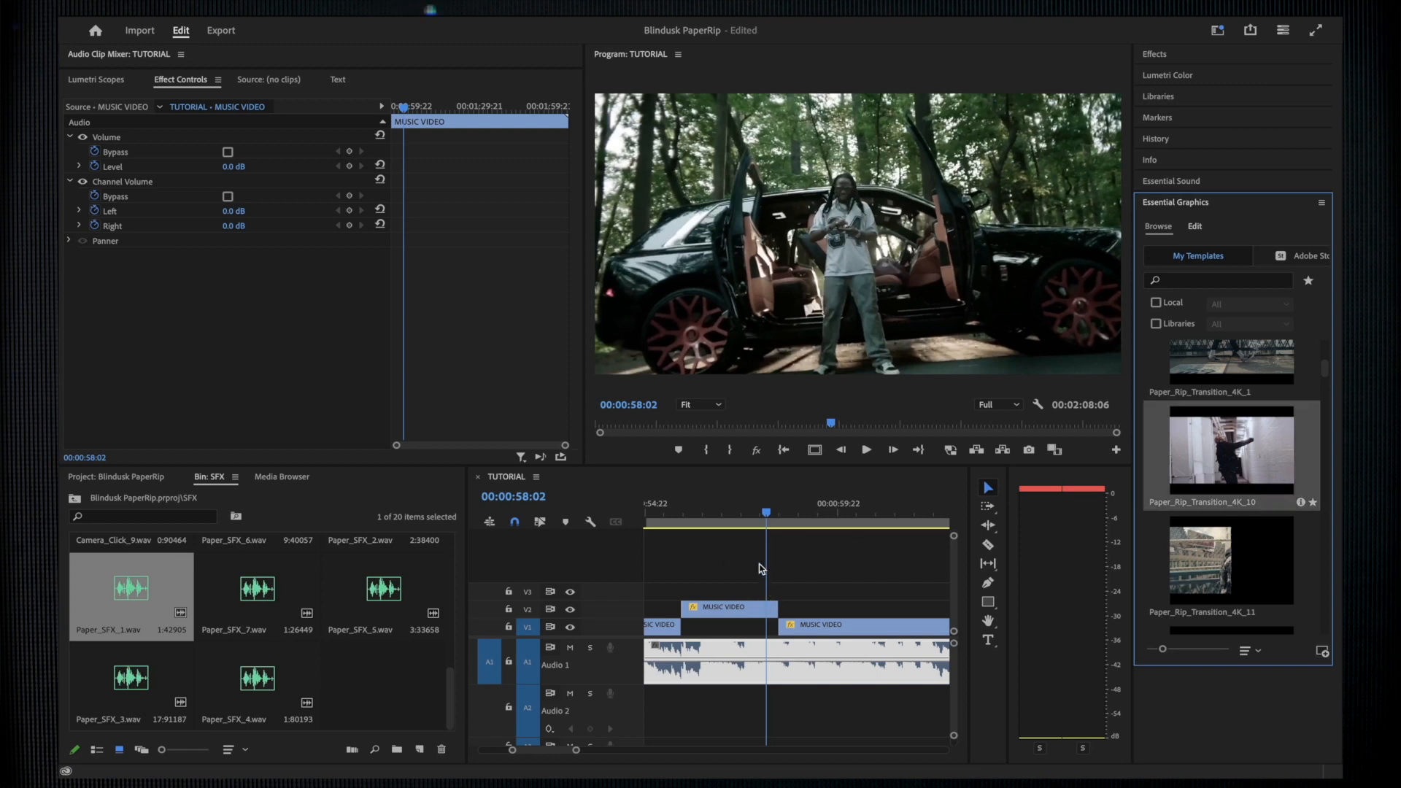
left_click_drag(890, 527, 775, 593)
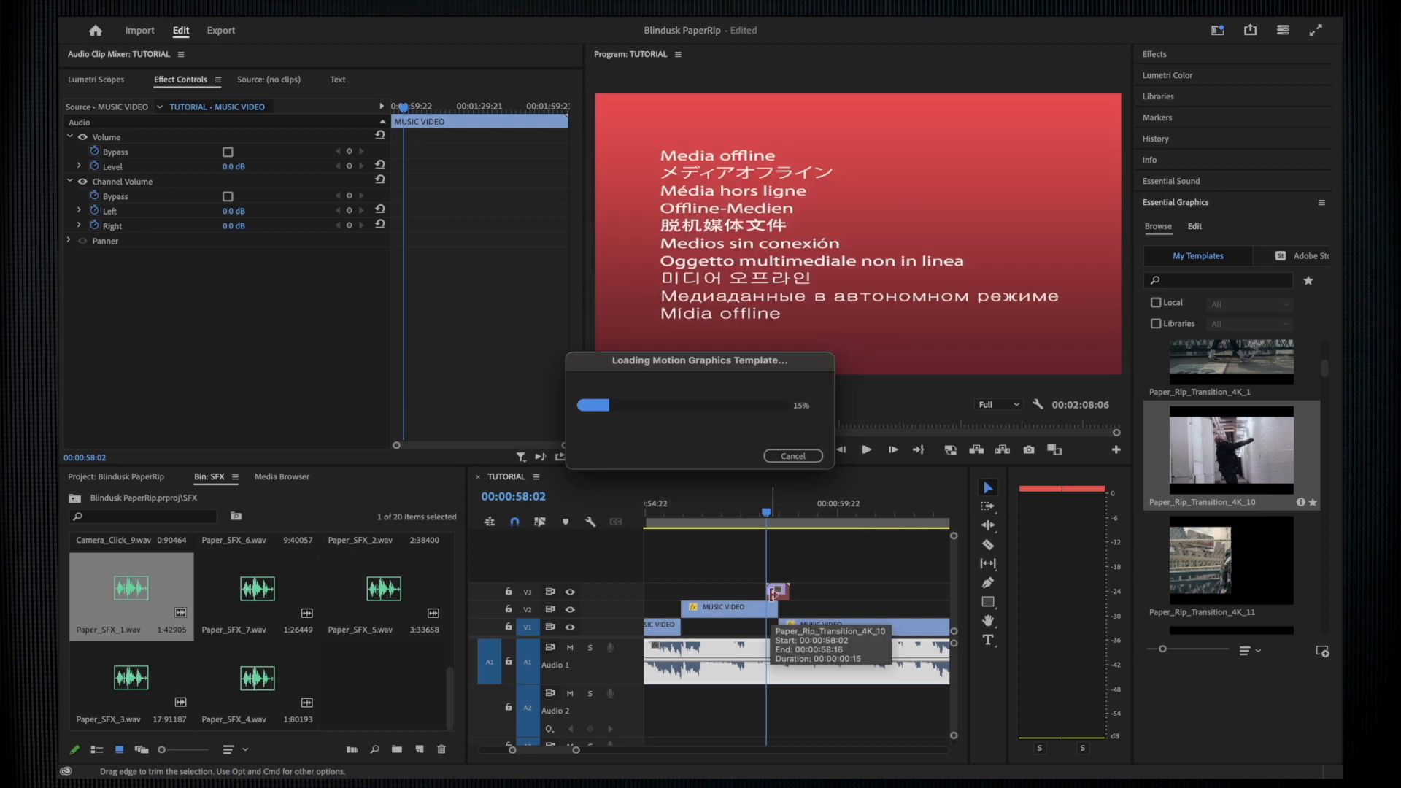
Preview the new transition and add Paper_Rip_Transition_4K_15 on a new track V4 at 00:00:58:16, near the end of the first template.
key("shift+Left")
key("shift+Left")
scroll(771, 575, "up", 2)
key("space")
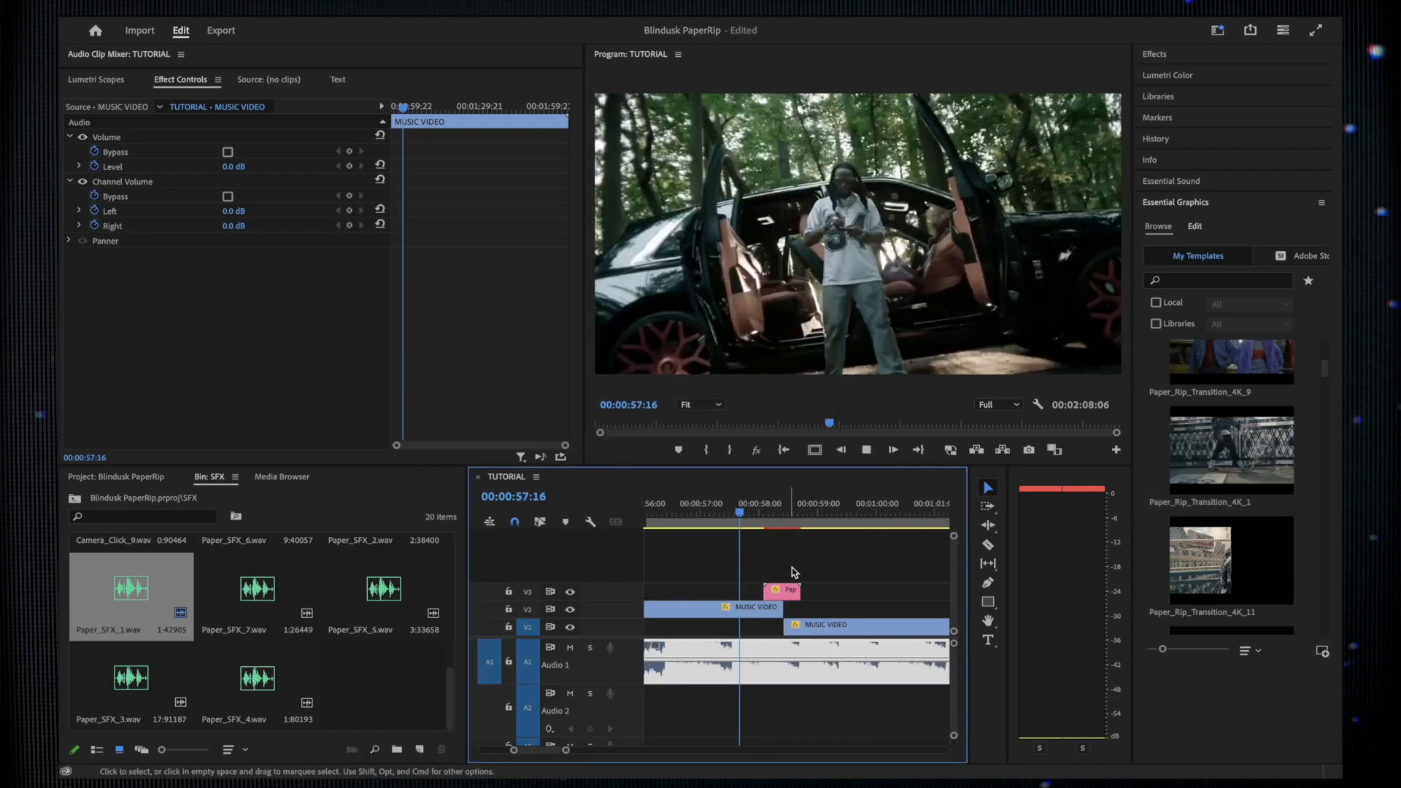
key("space")
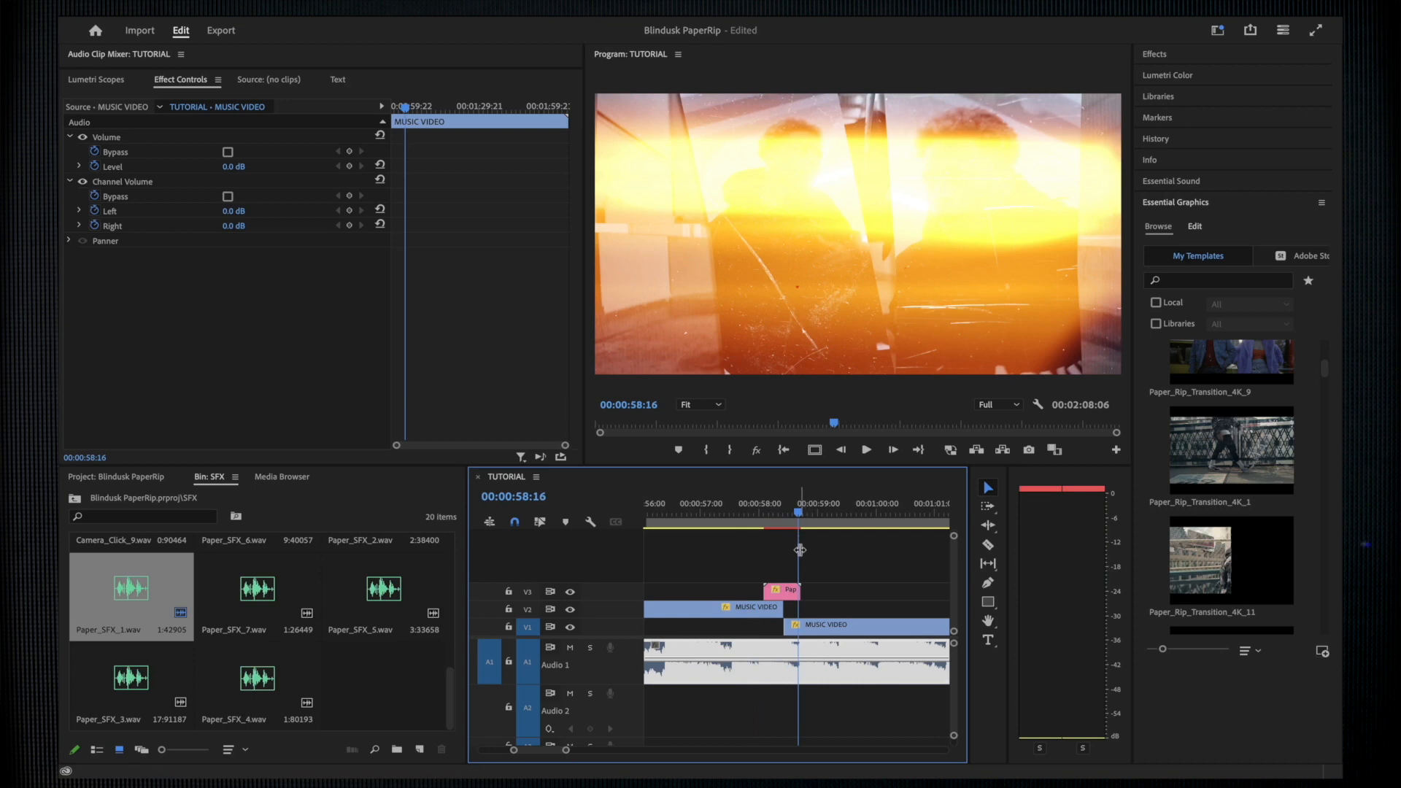
scroll(1231, 509, "down", 2)
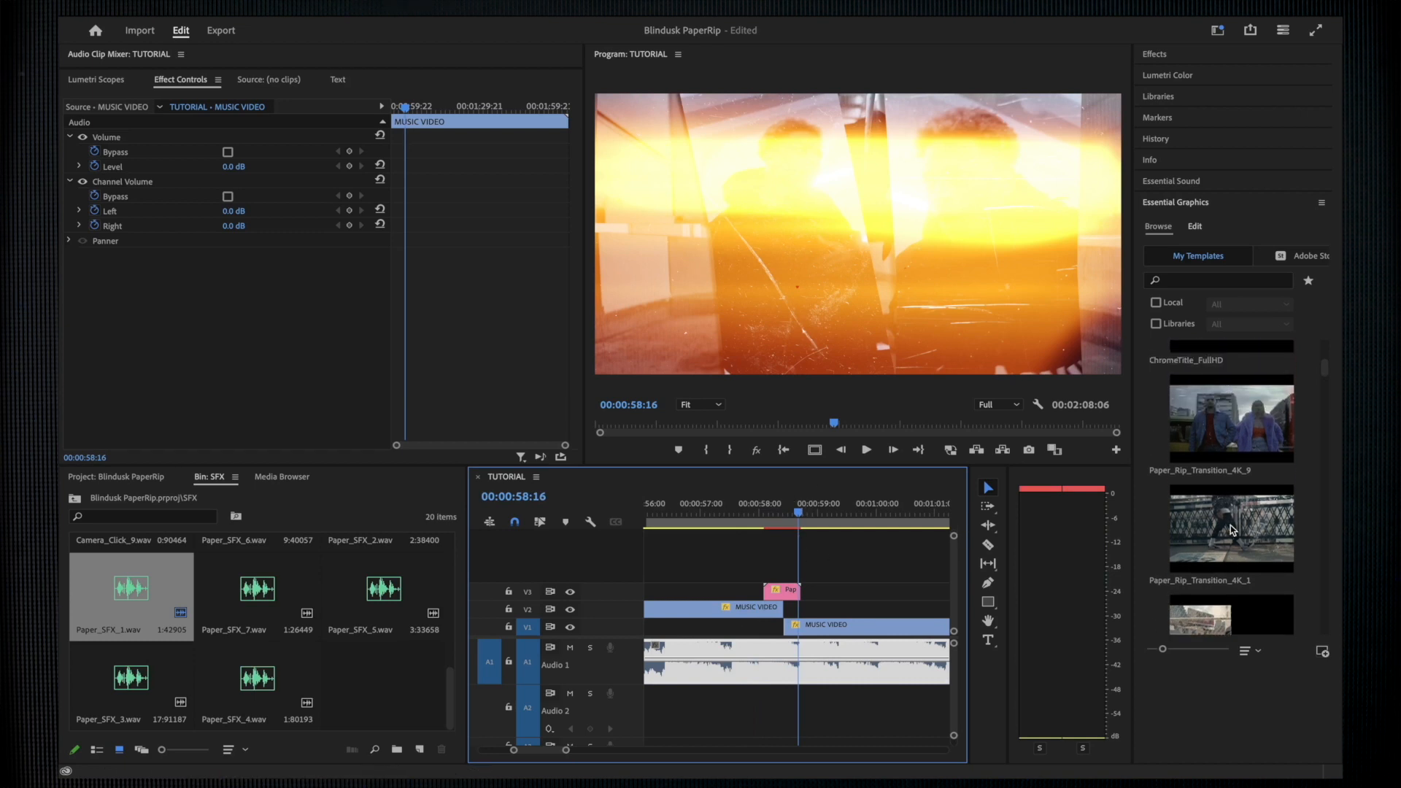
scroll(1232, 509, "down", 3)
left_click_drag(1214, 471, 803, 582)
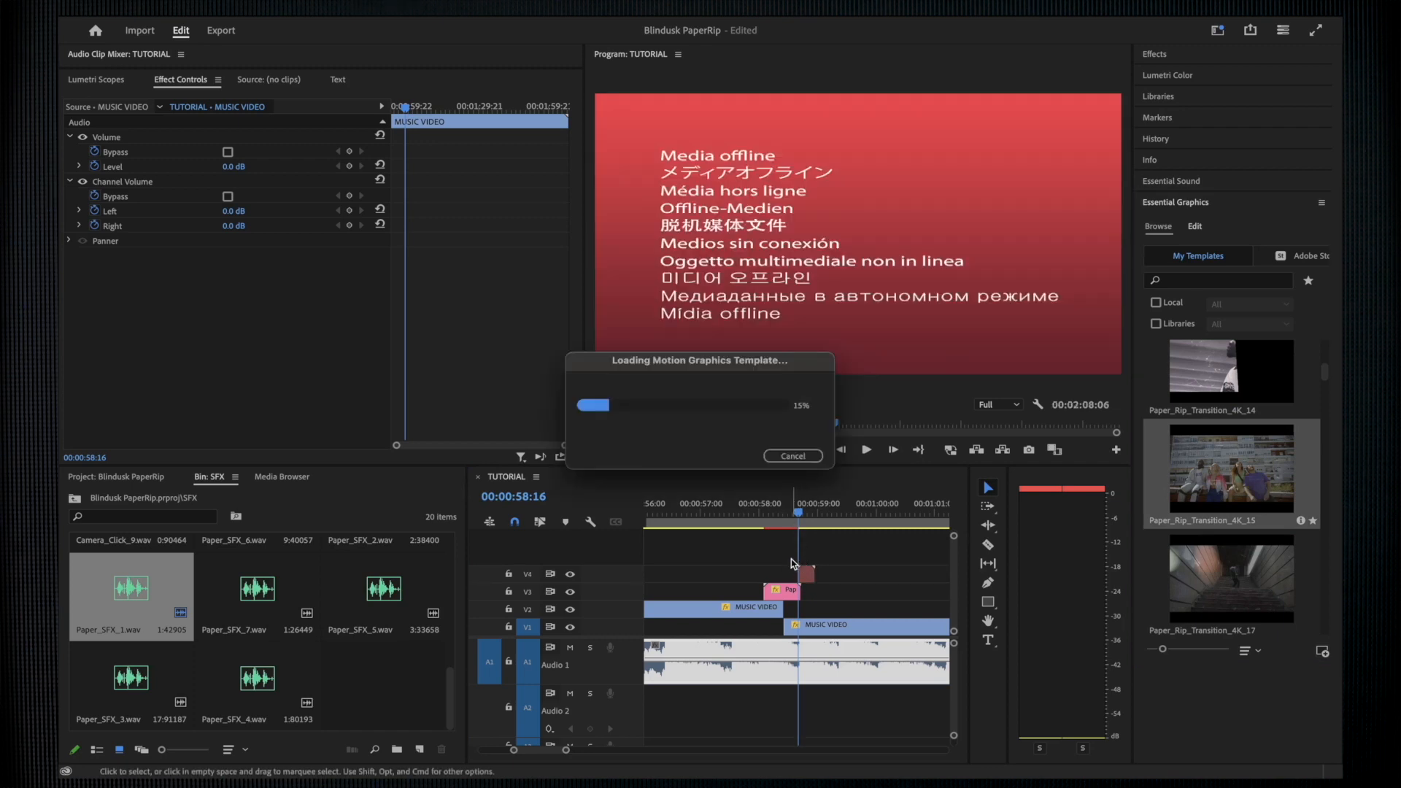
Play back and scrub through the two overlapping paper rip transitions to check their timing against the clips below.
left_click(752, 521)
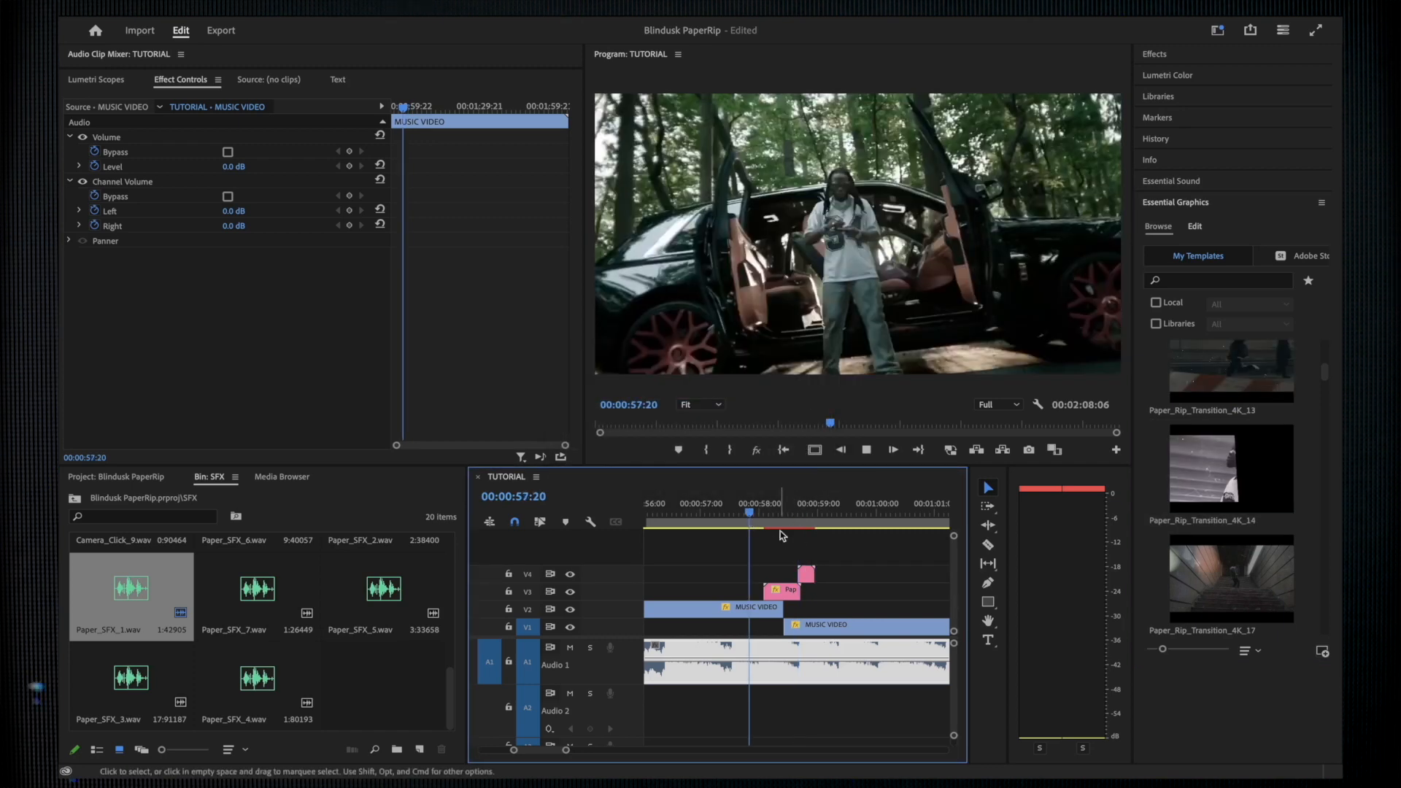
key("=")
key("space")
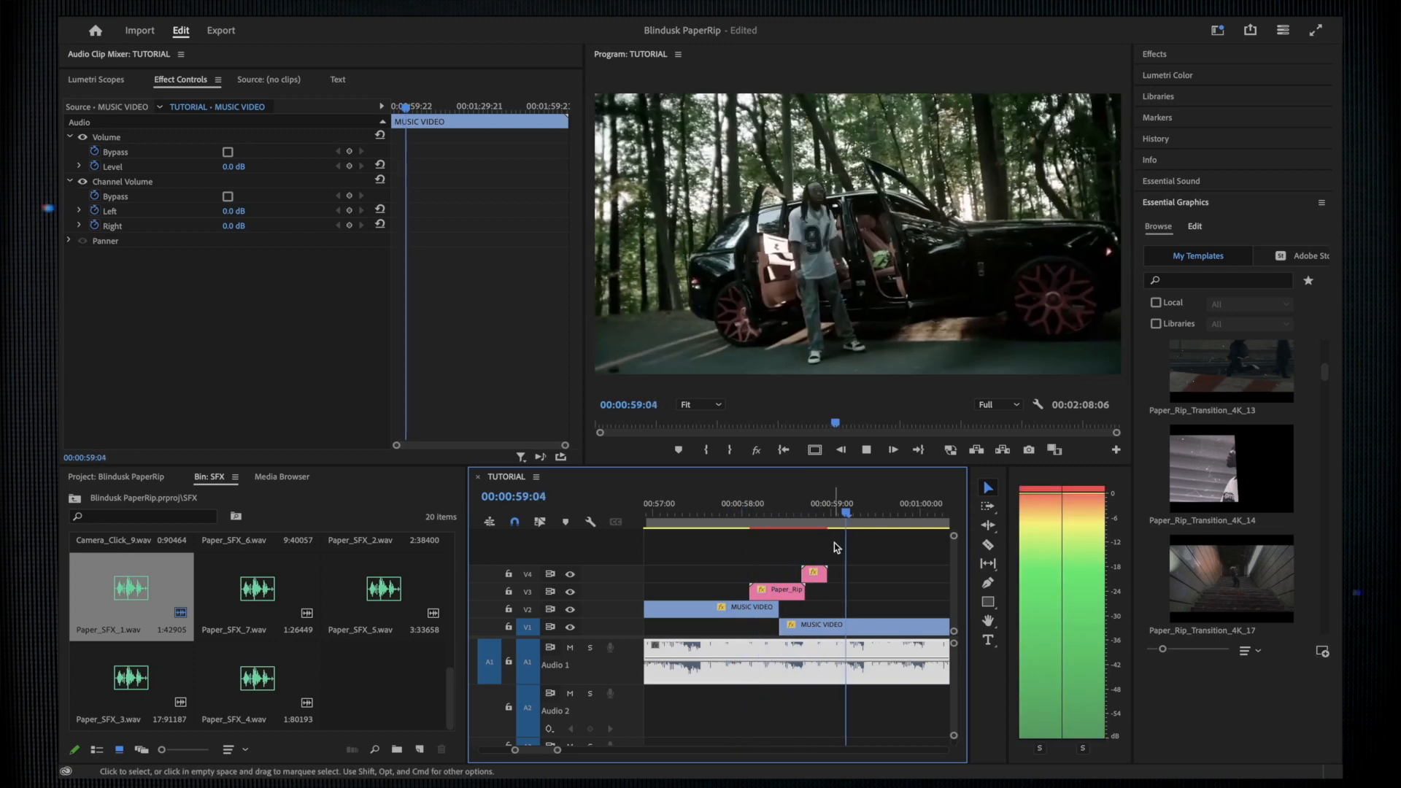
left_click(755, 510)
key("-")
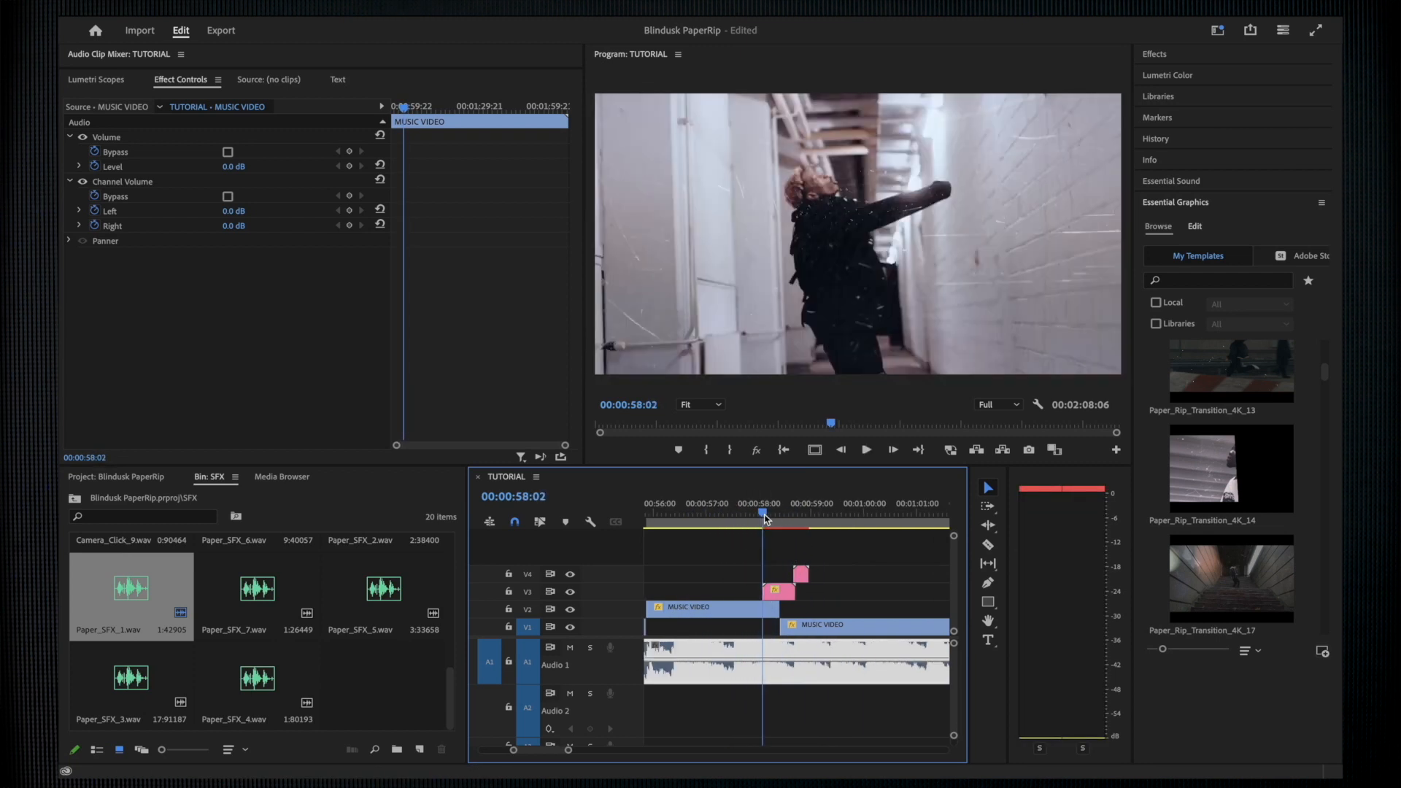
left_click_drag(763, 518, 768, 519)
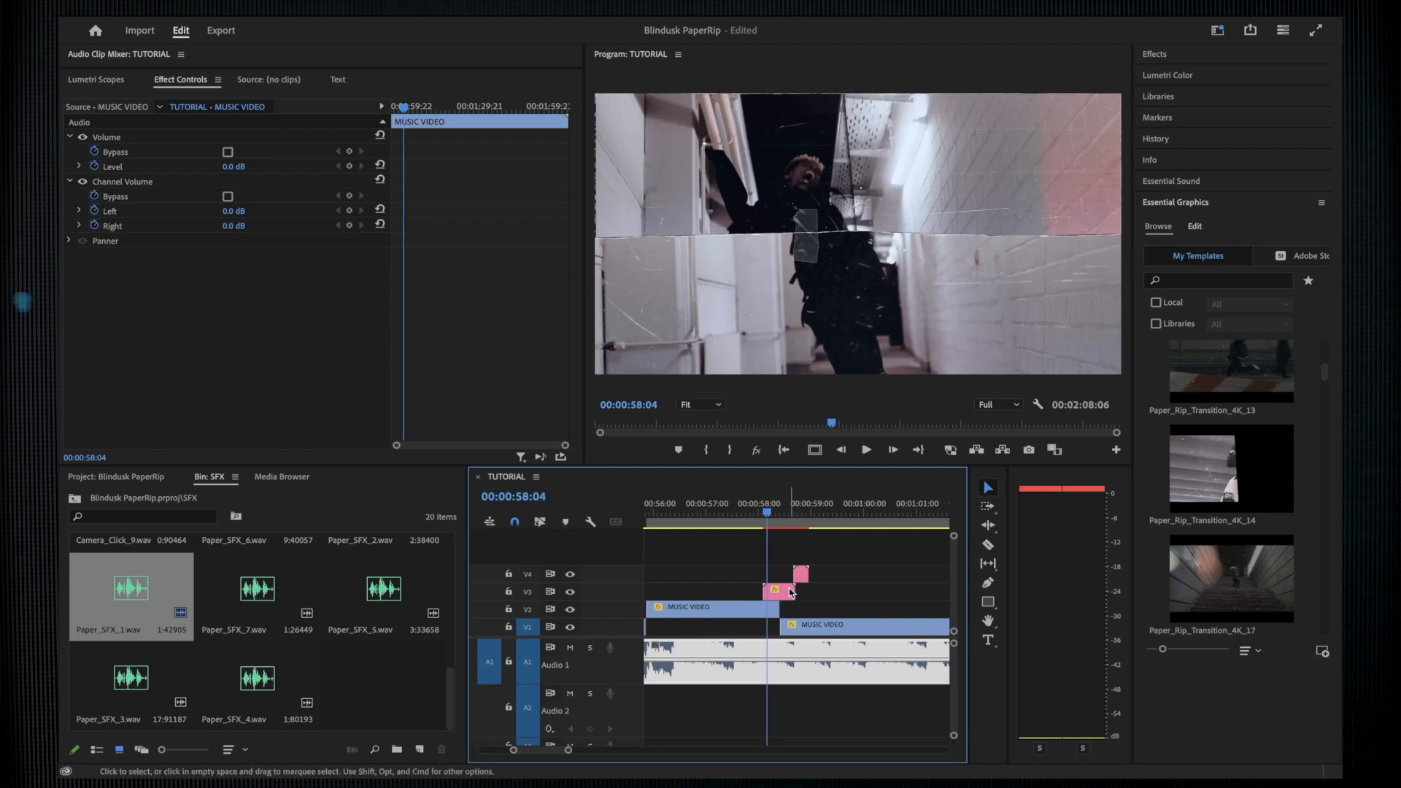
key("=")
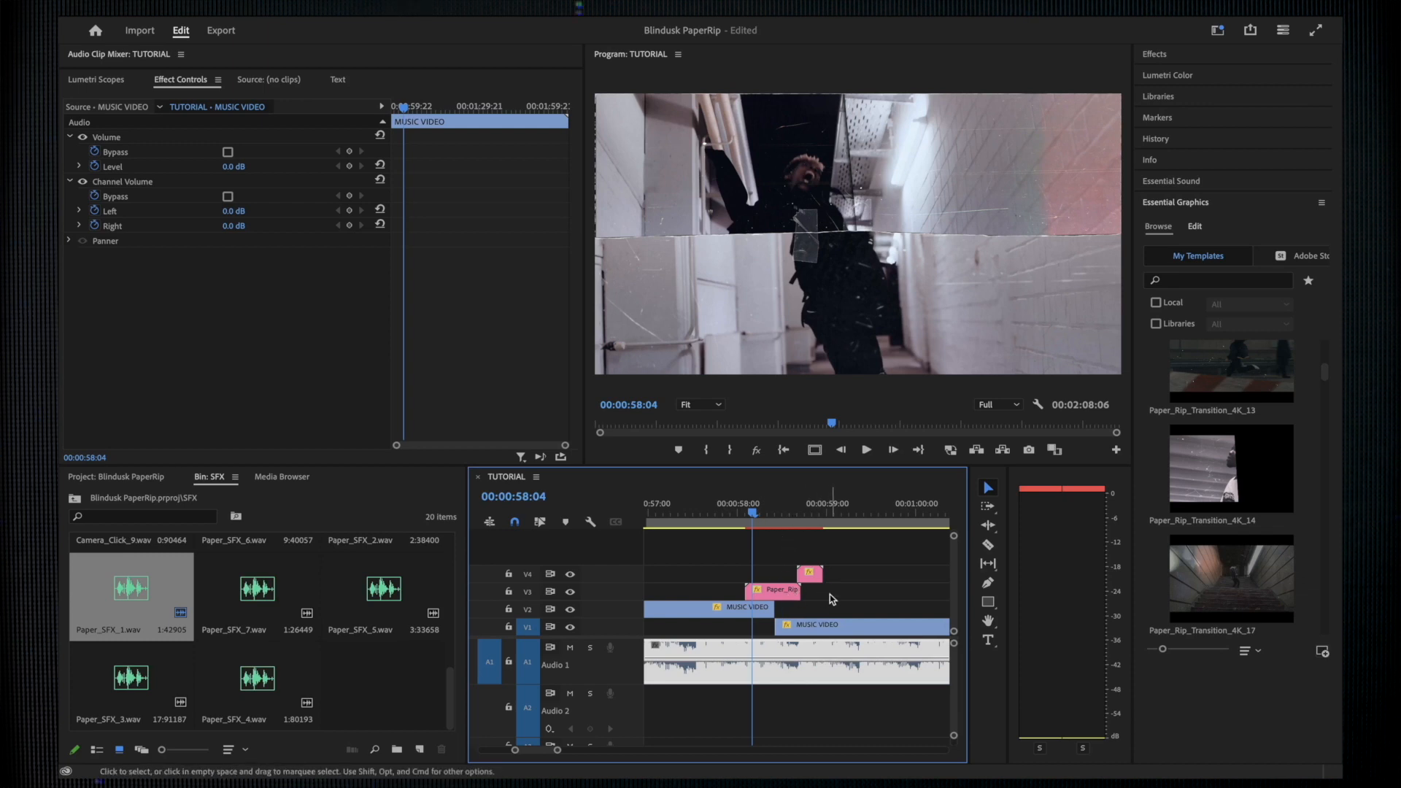
key("space")
scroll(792, 555, "down", 1)
left_click(720, 513)
Split the V2 clip at the start of the V3 transition and the V1 clip at the end of the V4 transition.
left_click(753, 516)
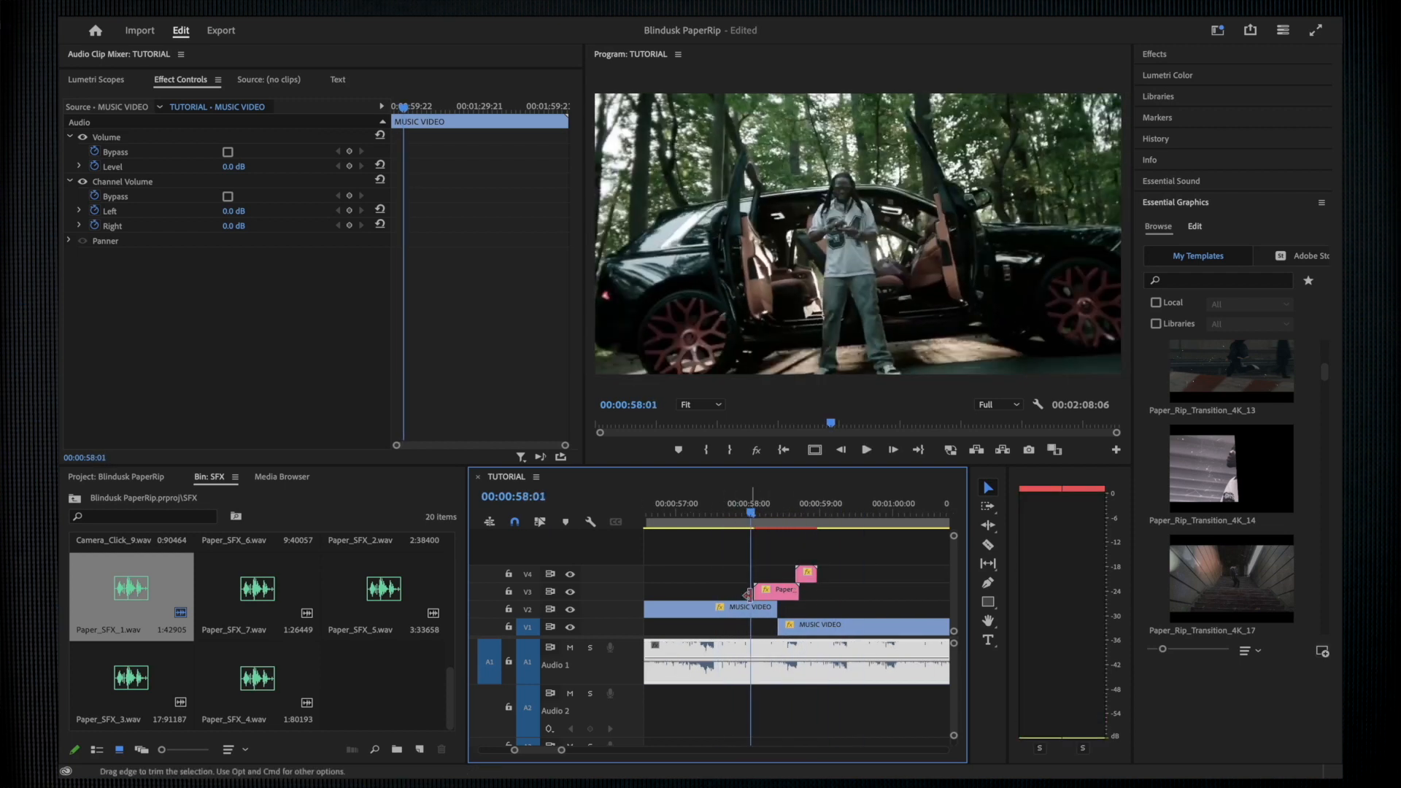
scroll(754, 517, "up", 2)
left_click(833, 516)
left_click_drag(838, 521, 720, 527)
left_click(738, 515)
key("c")
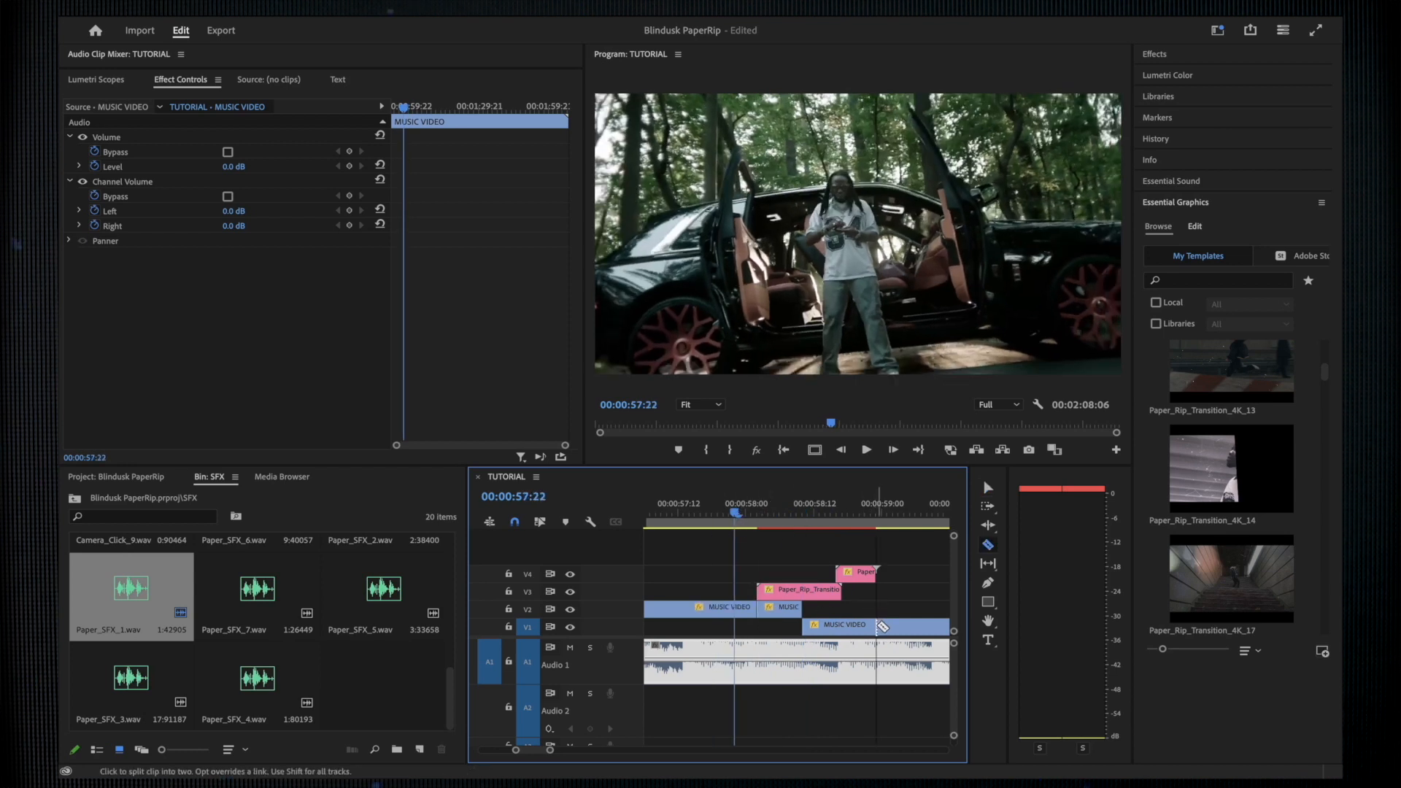
left_click(879, 626)
key("v")
scroll(810, 607, "right", 2)
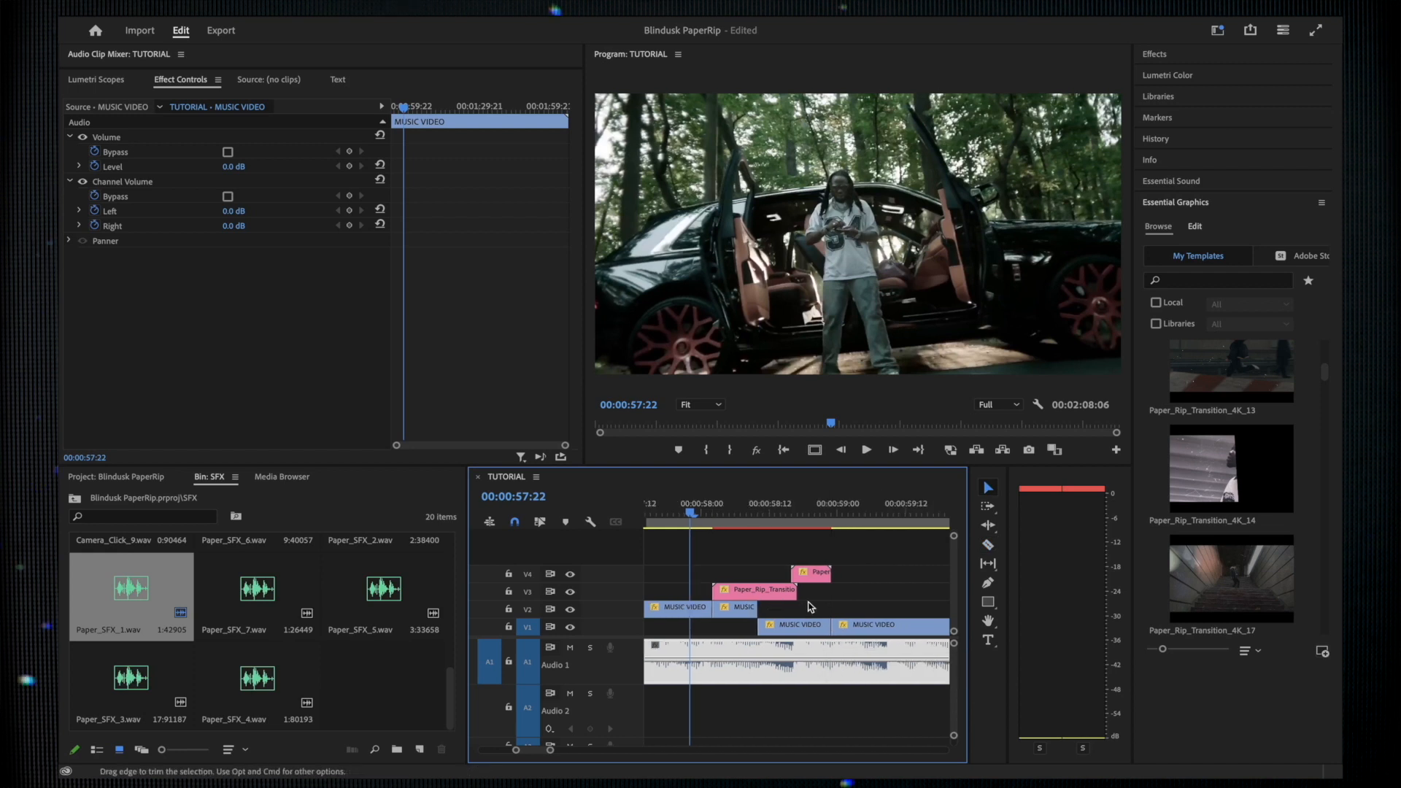
Hide video tracks V3 and V4 and place the playhead at 00:00:58:02, the start of the short V2 clip.
left_click(761, 591)
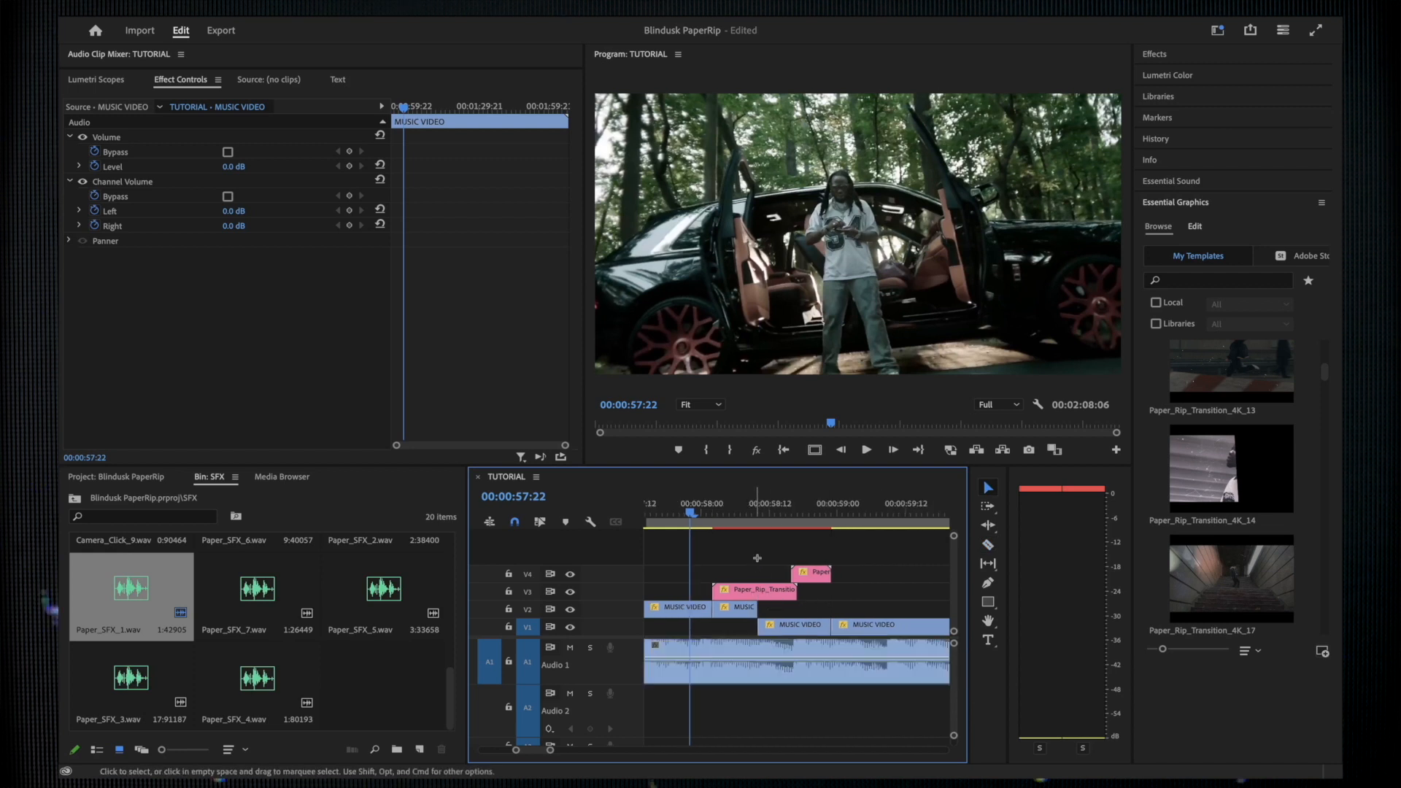
left_click(570, 575)
left_click(710, 509)
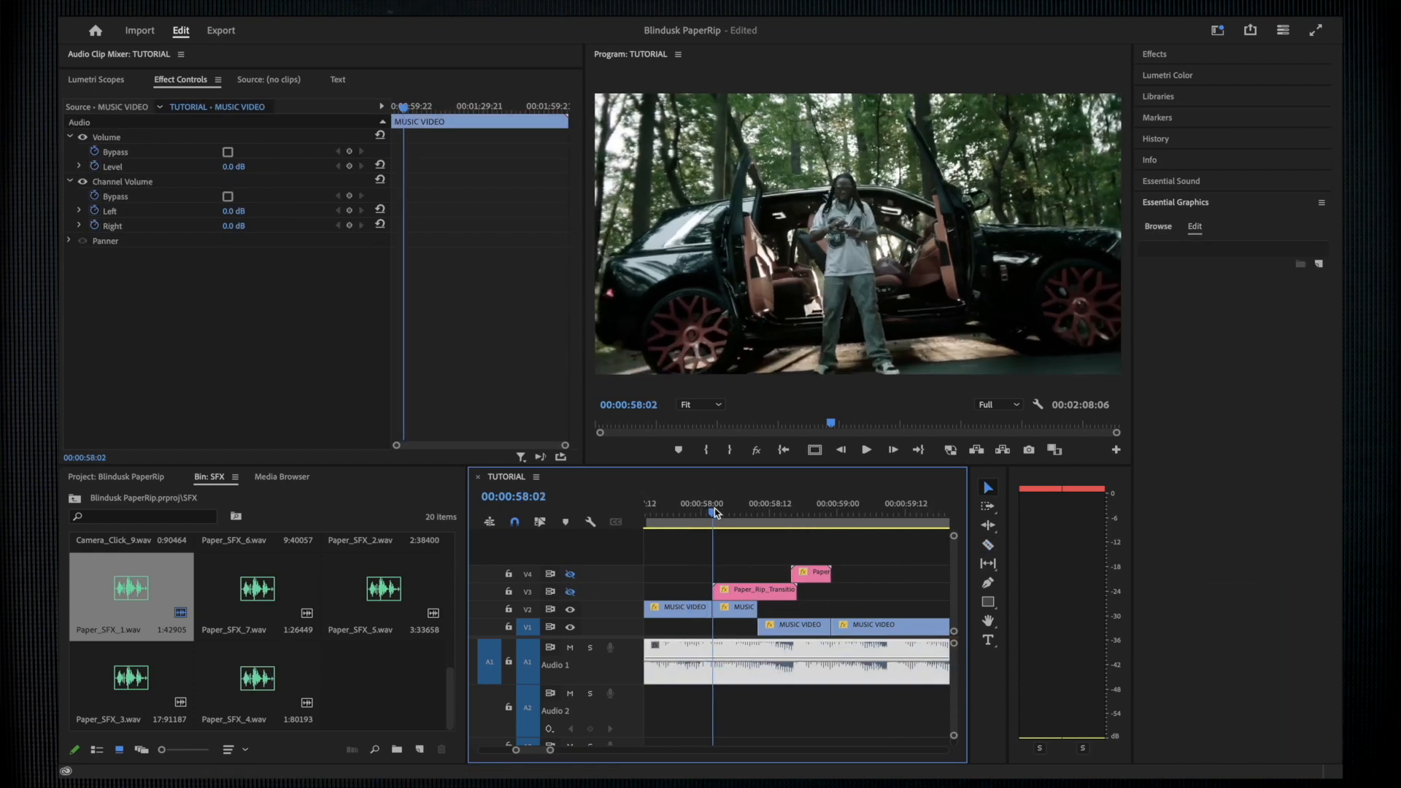
Add a frame hold to the short V2 clip under the first transition and nest it as a freeze frame sequence.
right_click(735, 606)
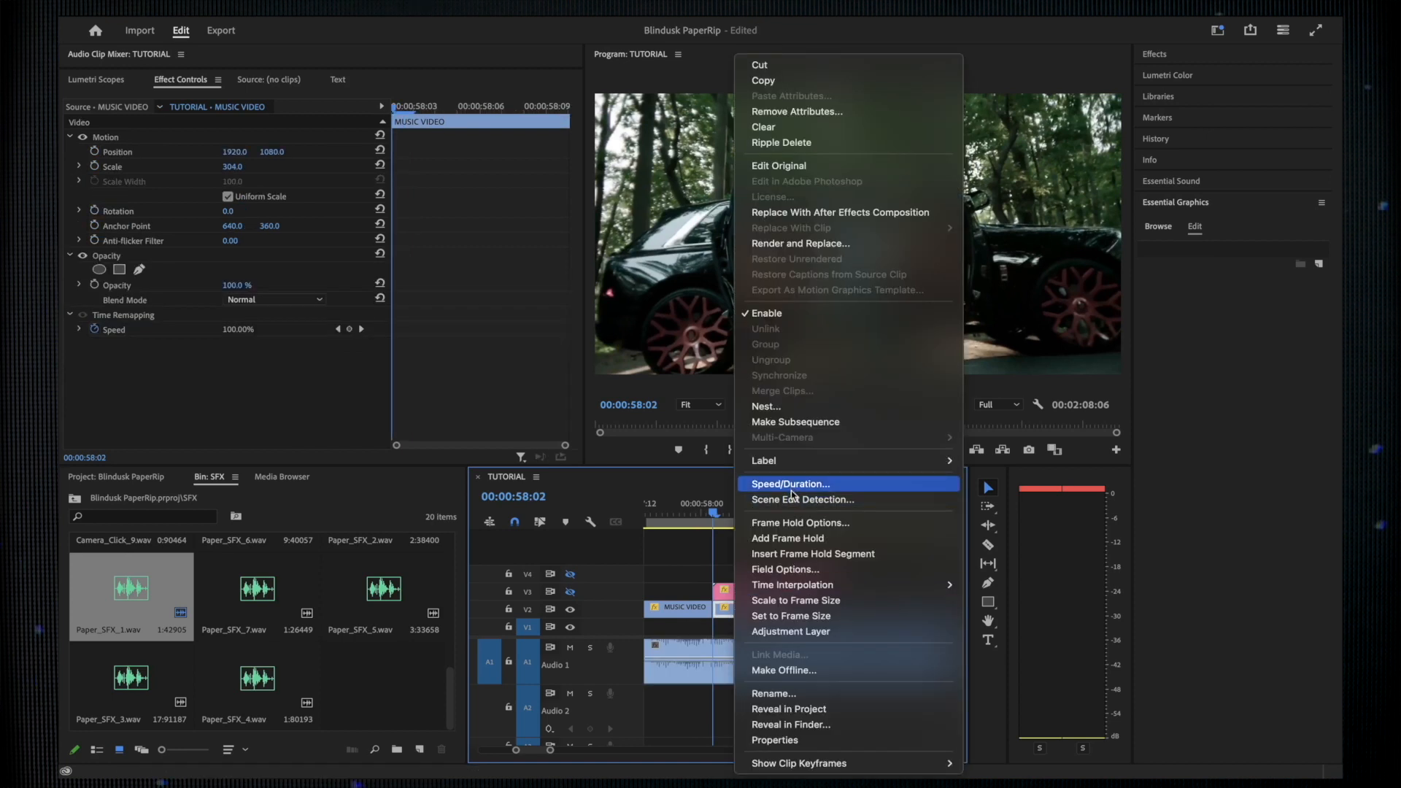
left_click(791, 537)
right_click(739, 605)
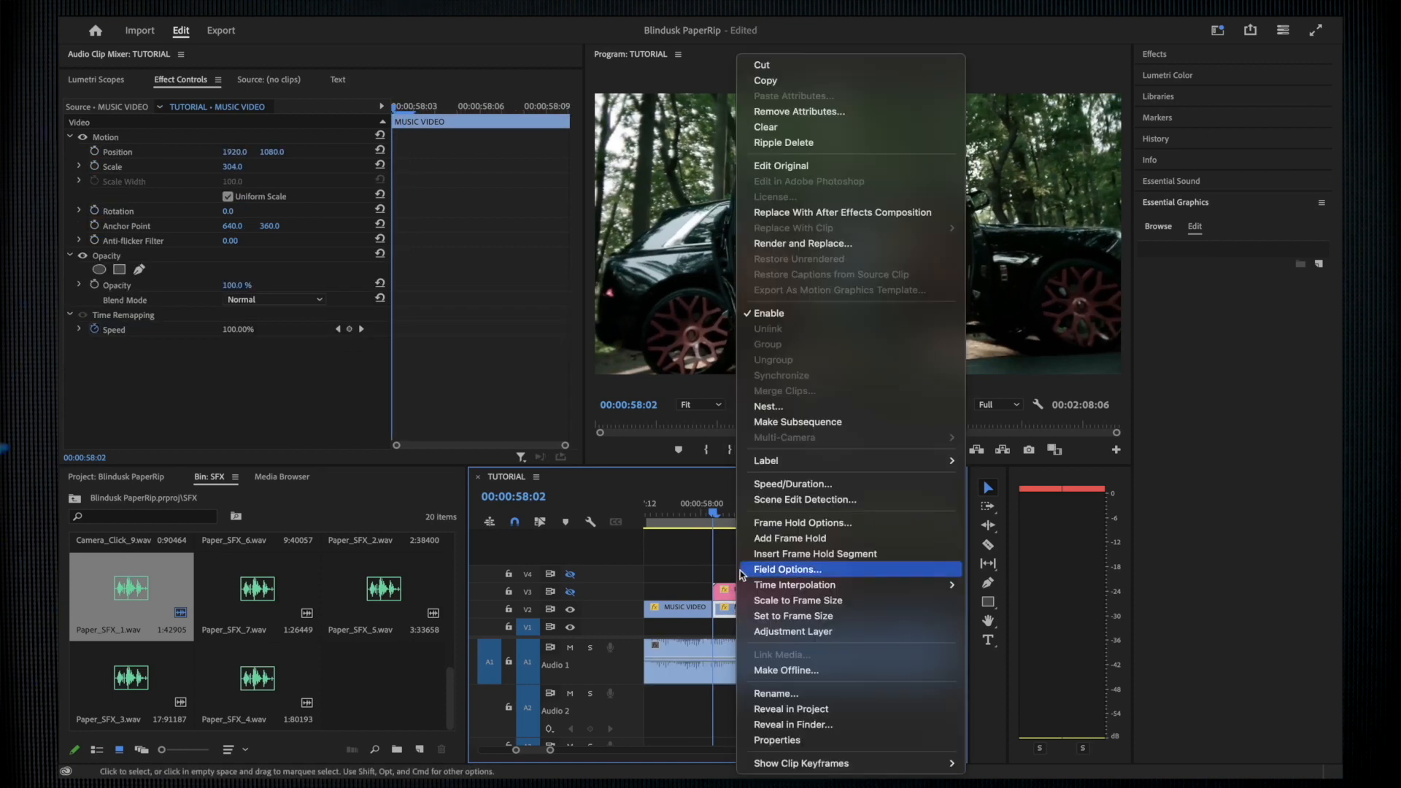
left_click(772, 410)
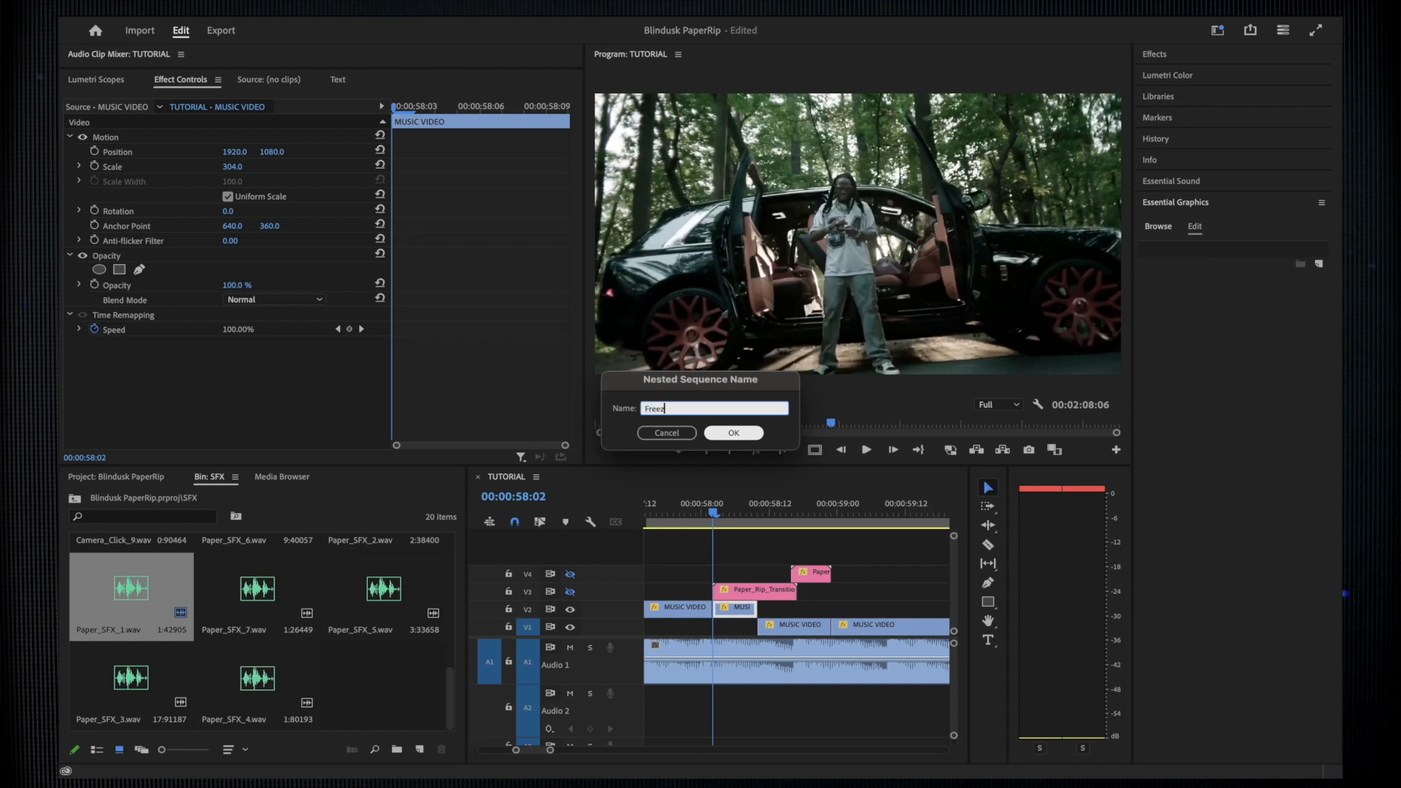
left_click(725, 436)
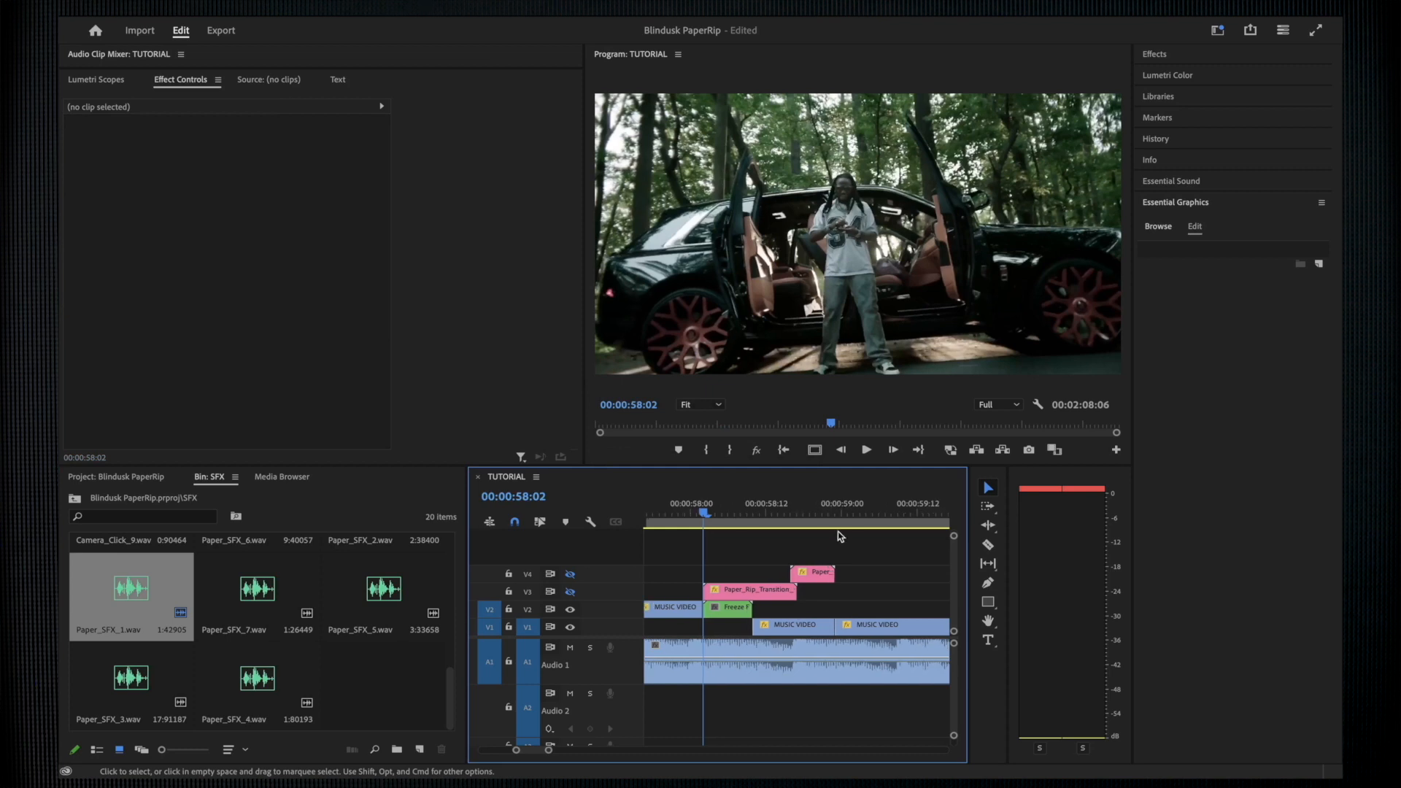
Split the V1 clip shortly after the V4 transition's end at 00:00:58:23 and duplicate the short piece onto V2.
left_click(835, 517)
scroll(835, 555, "right", 1)
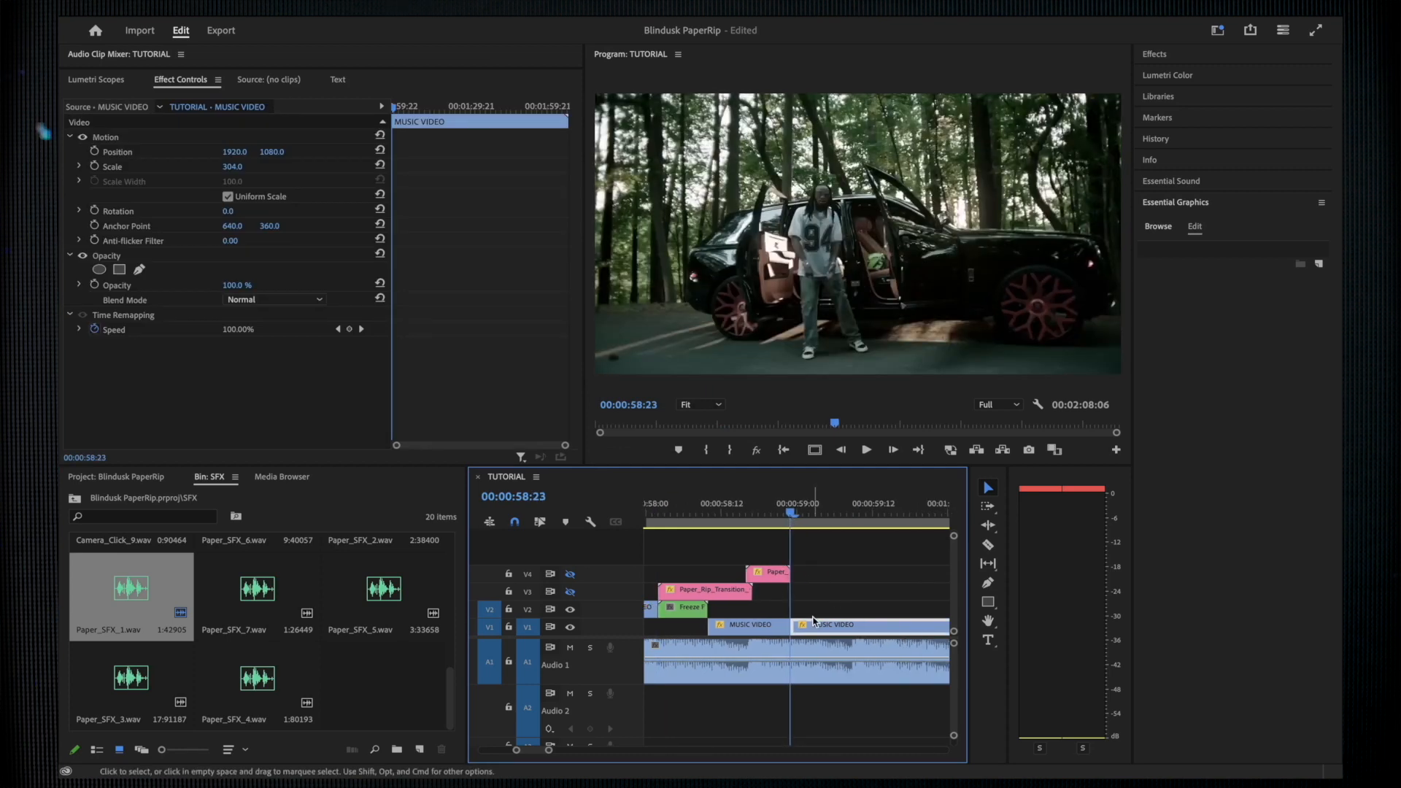
key("c")
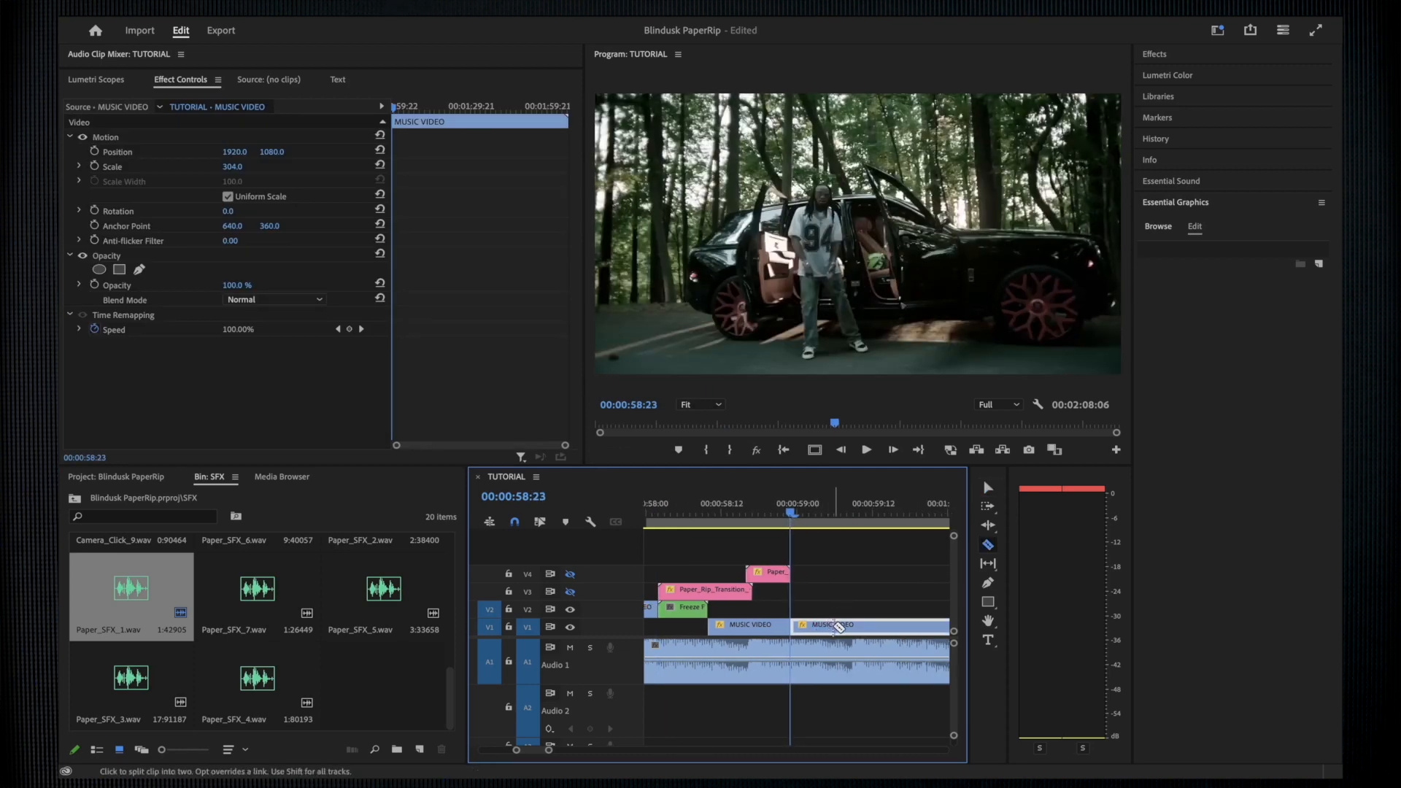
left_click(840, 627)
key("v")
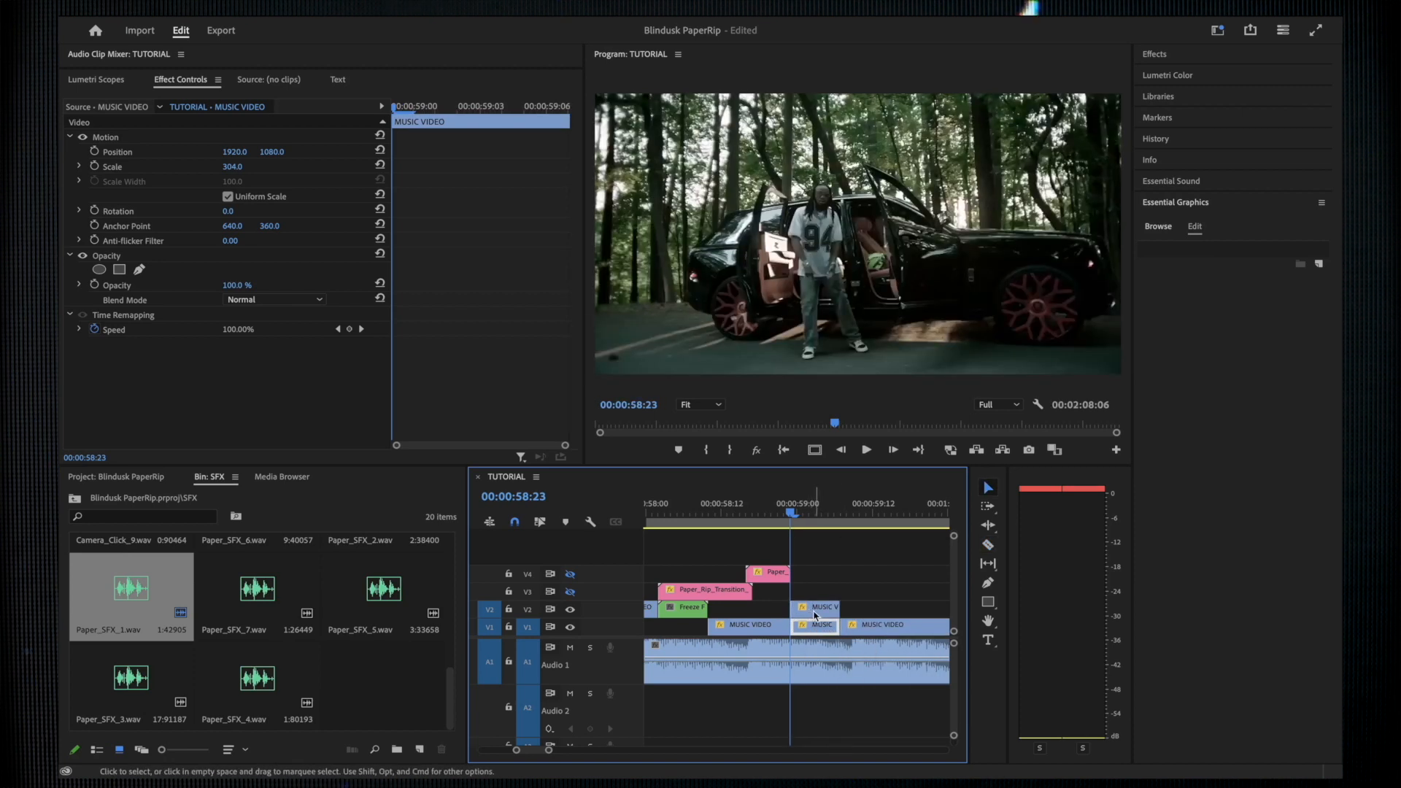
Add a frame hold to the duplicated V2 clip and nest it as Freeze Frame 3.
right_click(812, 626)
left_click(867, 540)
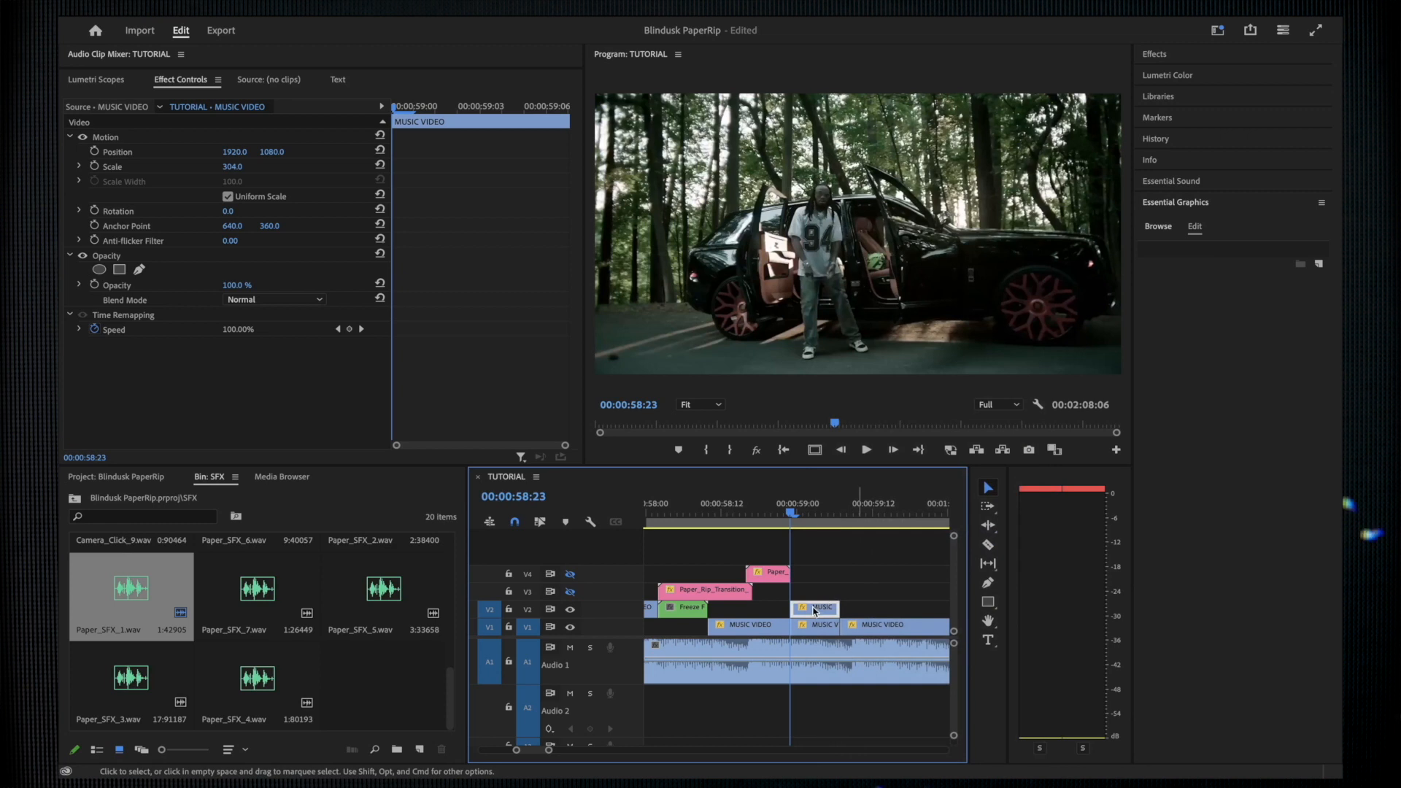
right_click(816, 613)
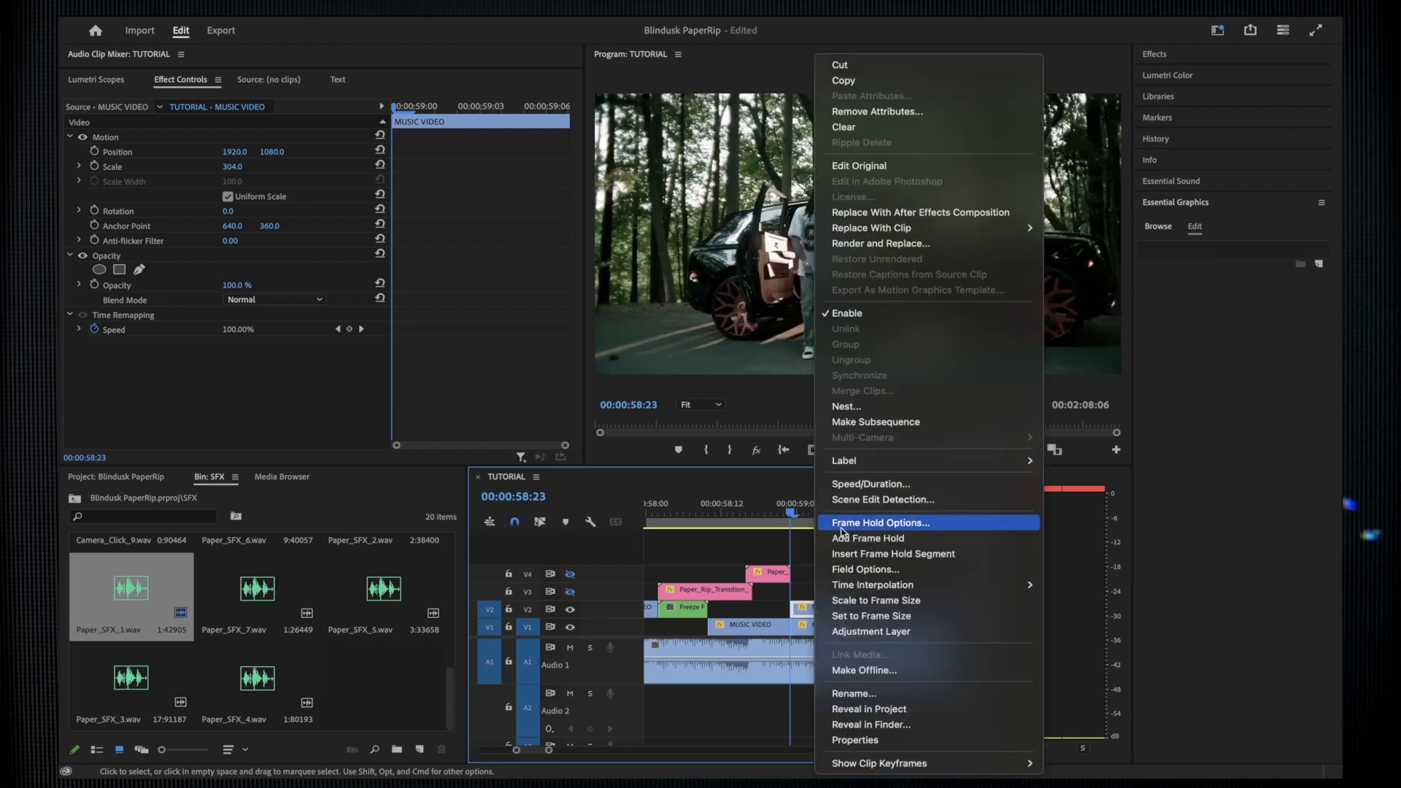
left_click(845, 405)
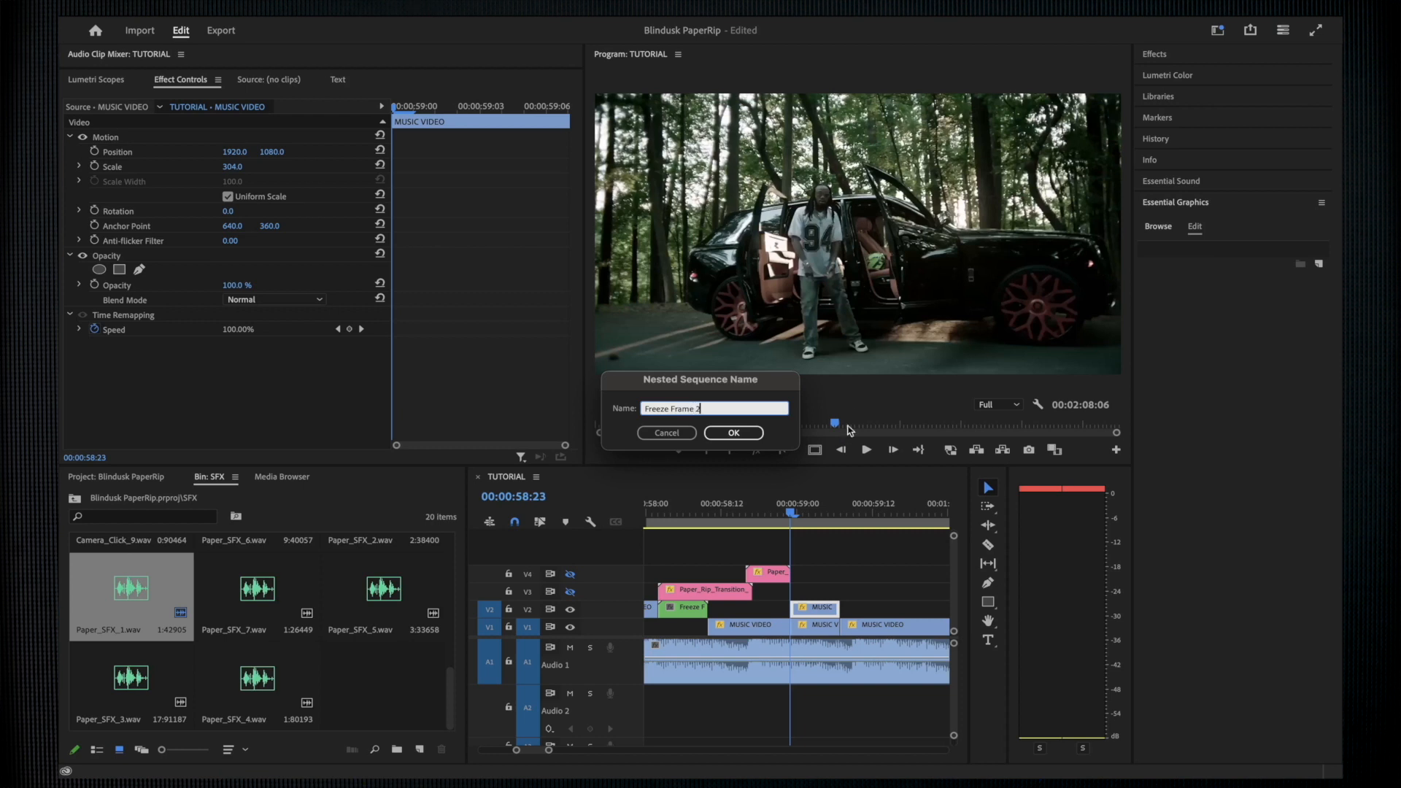
key("Return")
scroll(806, 621, "up", 1)
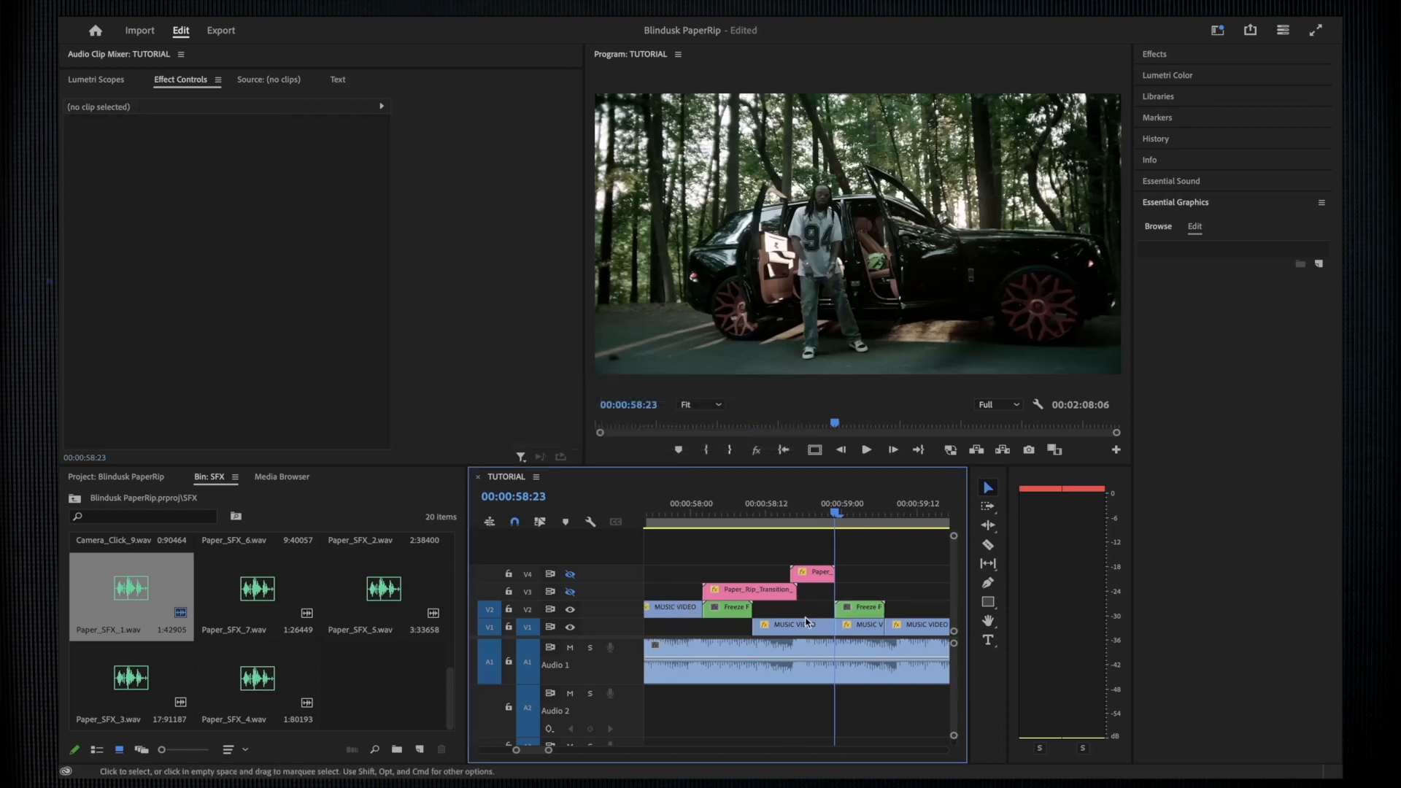
Reveal the Freeze Frame 3 nest in the project and delete its copy from V2.
left_click(859, 615)
right_click(872, 619)
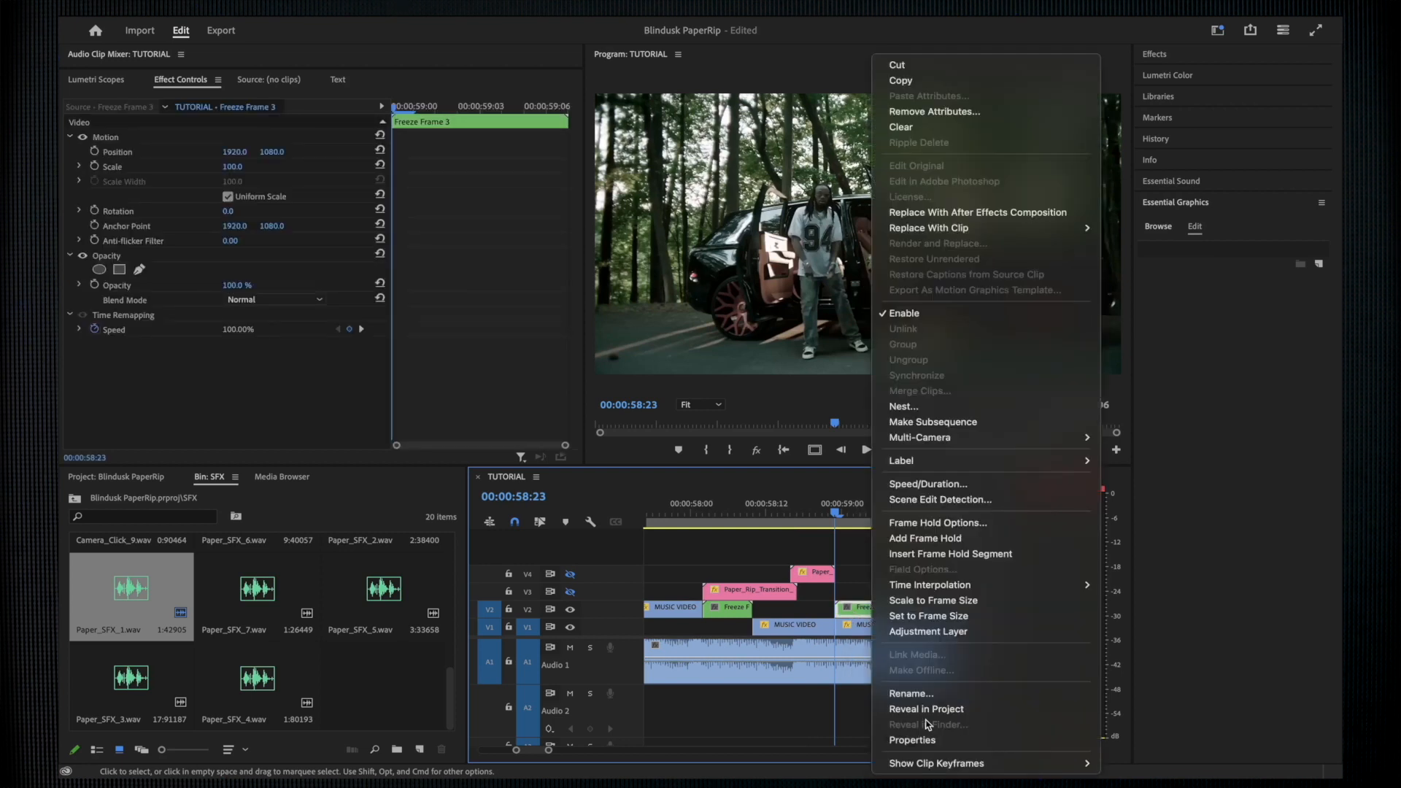
left_click(930, 711)
left_click(857, 613)
key("Delete")
scroll(818, 600, "down", 1)
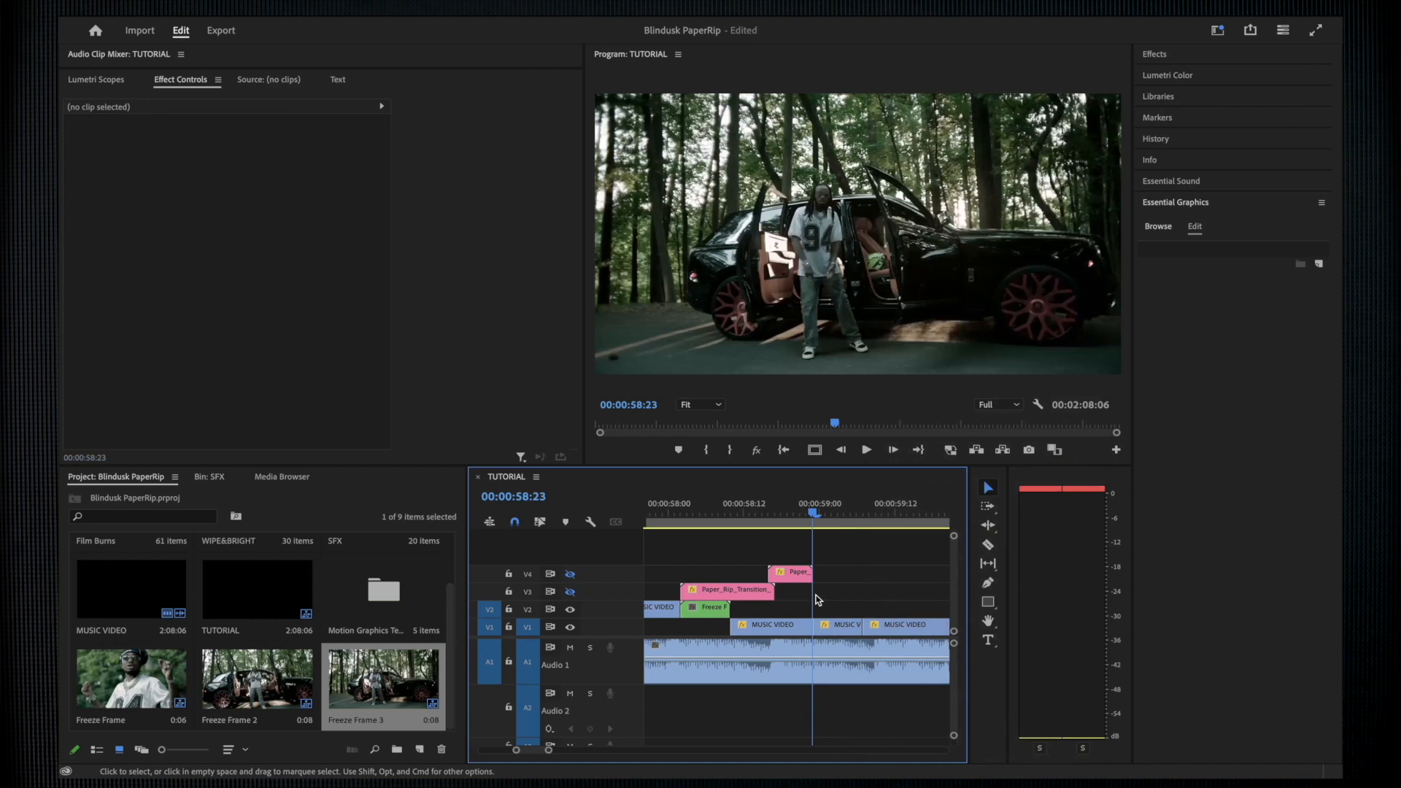
Fill placeholders PH 25, PH 26 and PH 27 of the V4 paper rip transition with Freeze Frame 3.
left_click(683, 514)
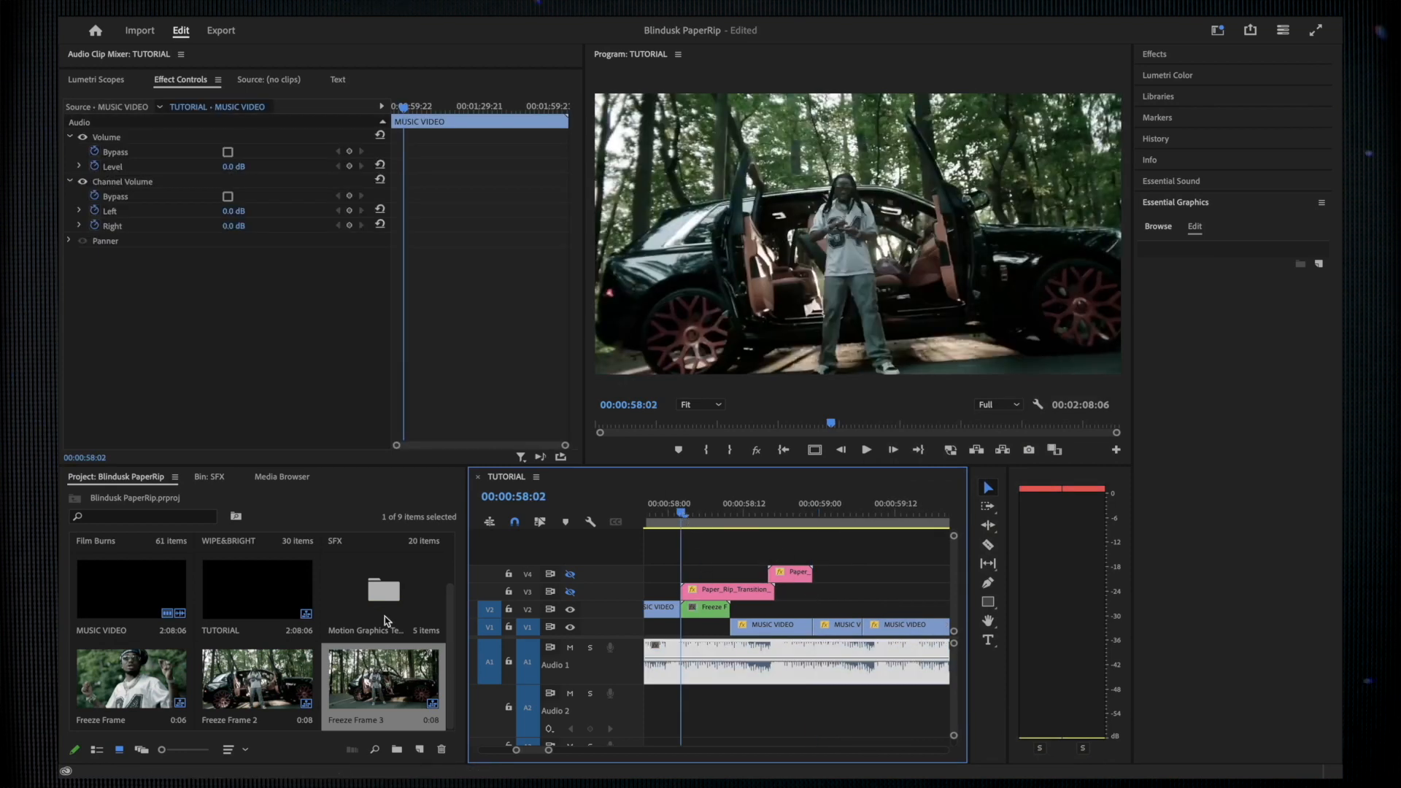
left_click(789, 513)
left_click(790, 573)
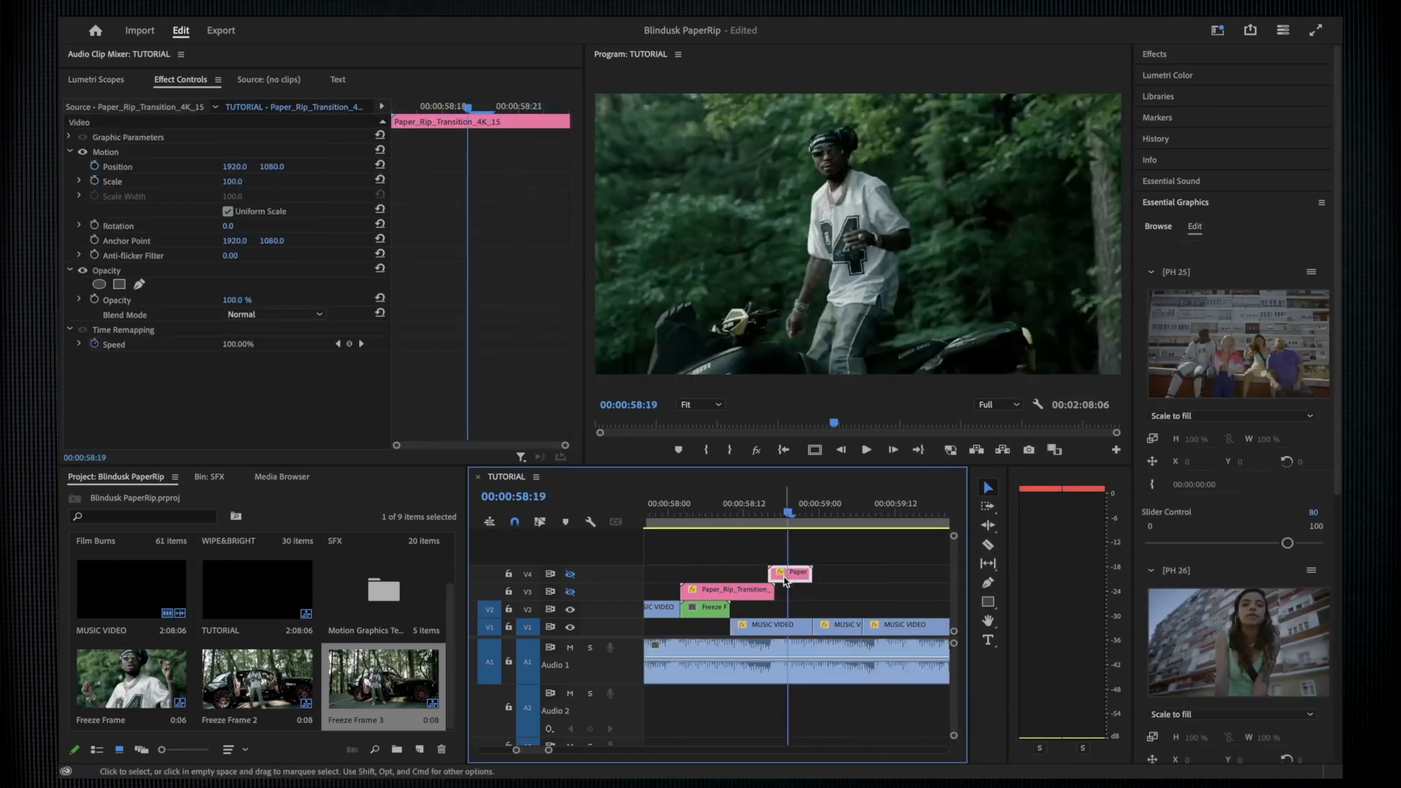
left_click_drag(382, 685, 1234, 347)
left_click_drag(394, 679, 1248, 607)
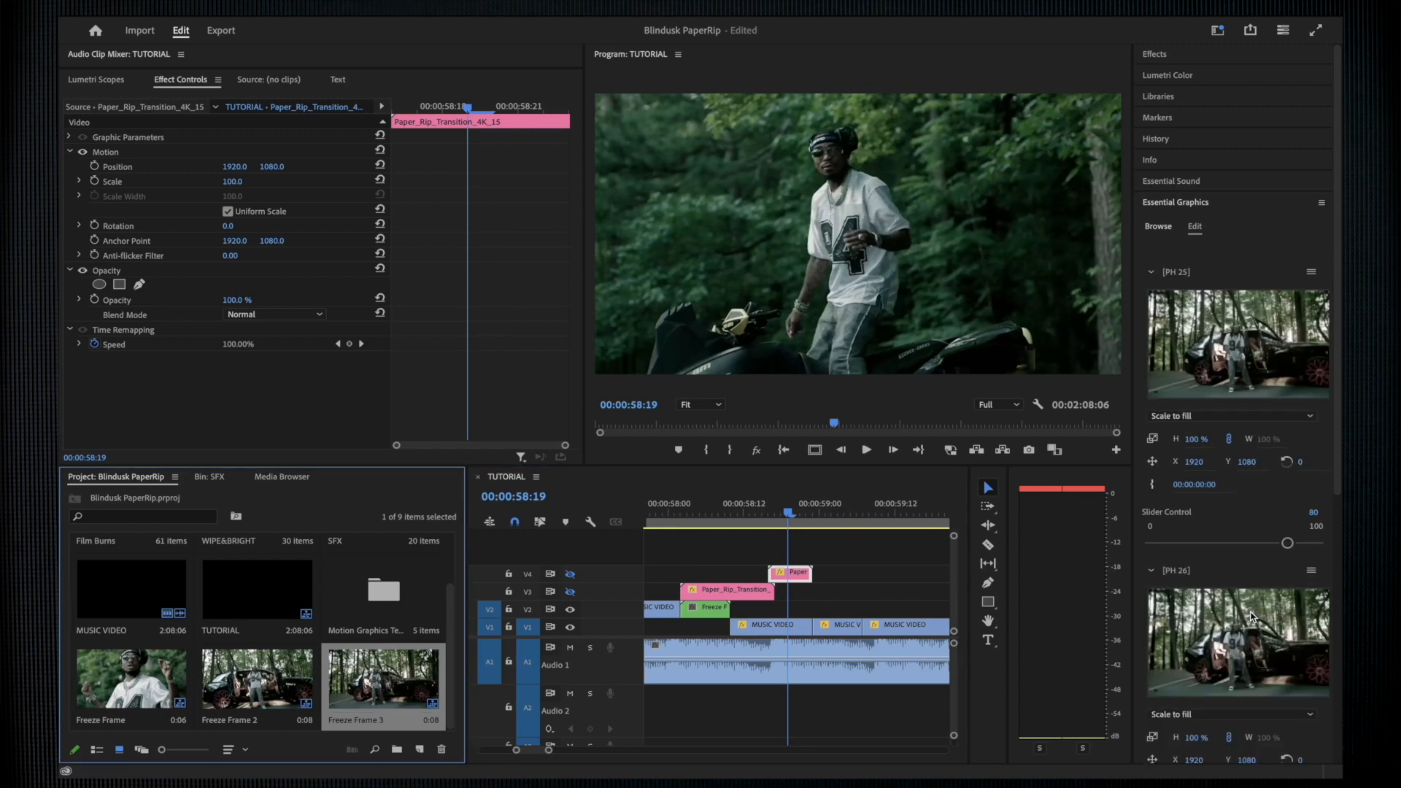
scroll(1339, 624, "down", 2)
scroll(1338, 624, "down", 4)
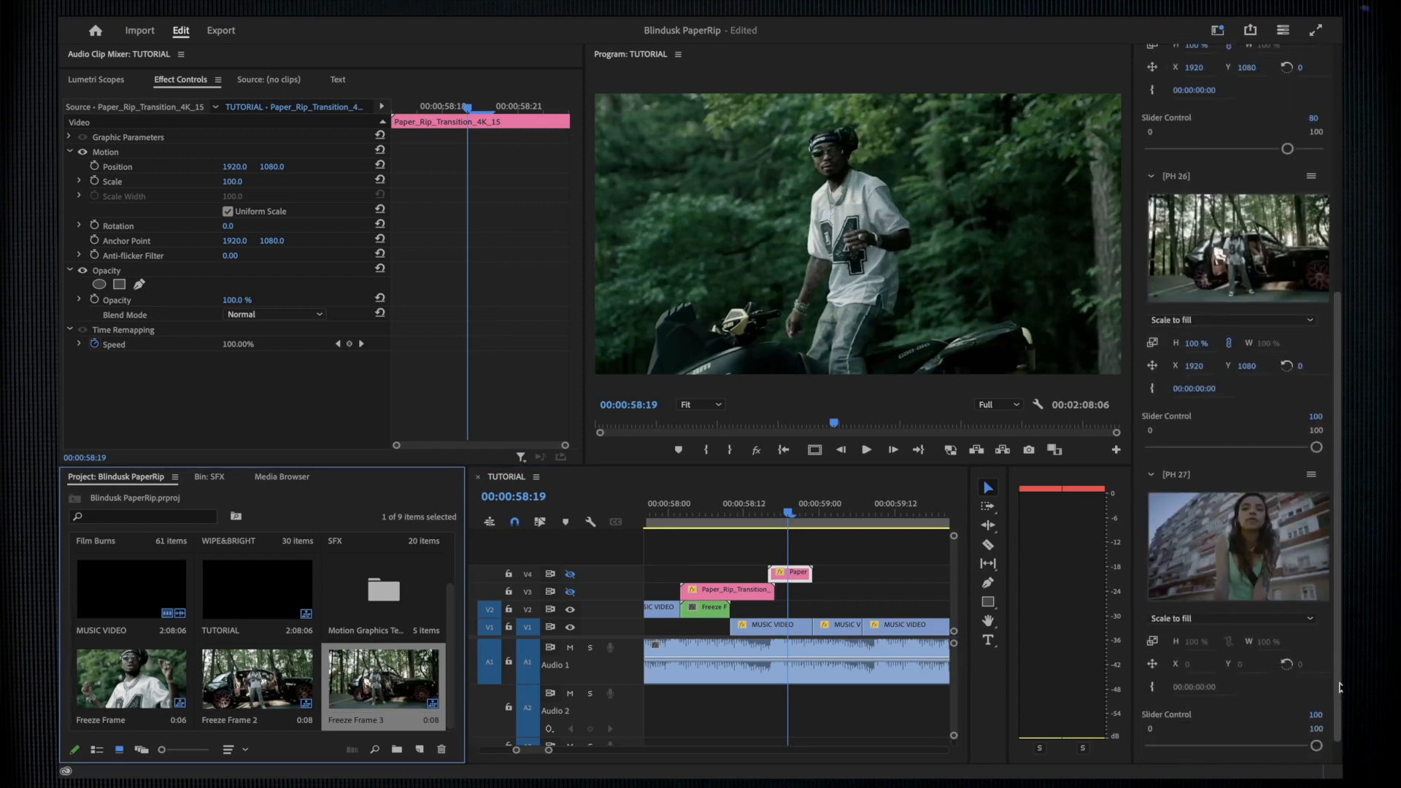
left_click_drag(383, 682, 1213, 573)
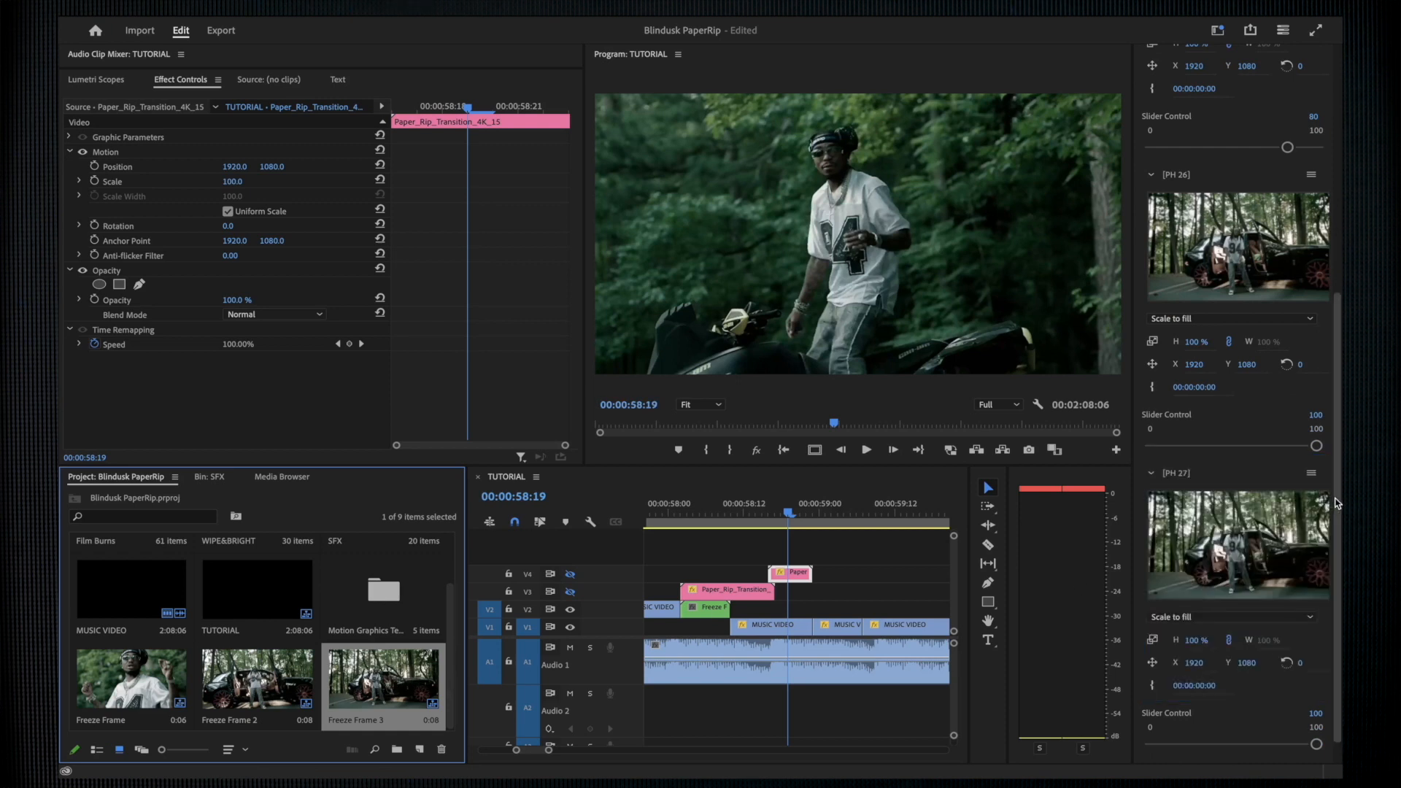
left_click_drag(1337, 508, 1337, 530)
Fill placeholders PH 44, PH 45 and PH 46 of the V3 paper rip transition with Freeze Frame 2.
left_click(694, 524)
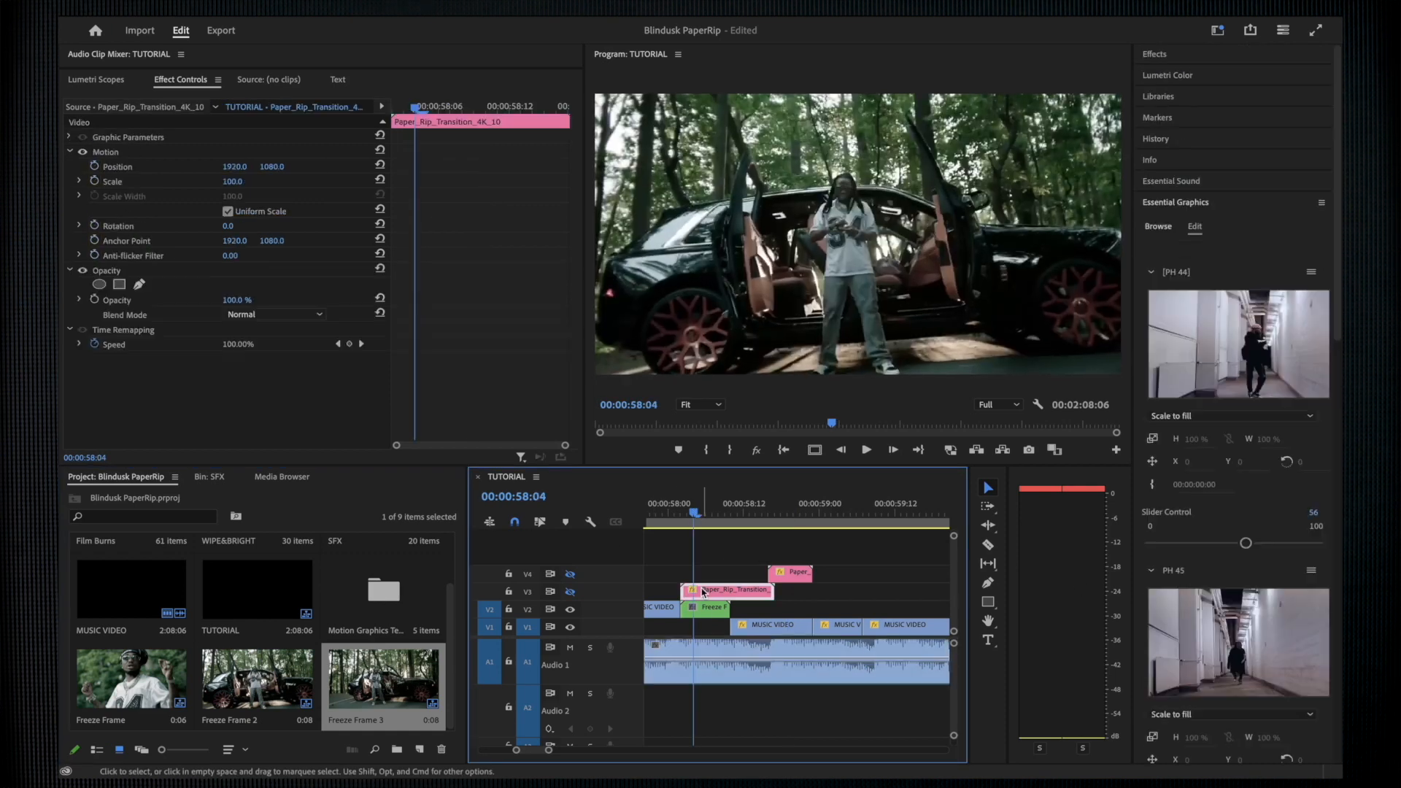
left_click_drag(272, 677, 1271, 391)
scroll(1271, 391, "down", 5)
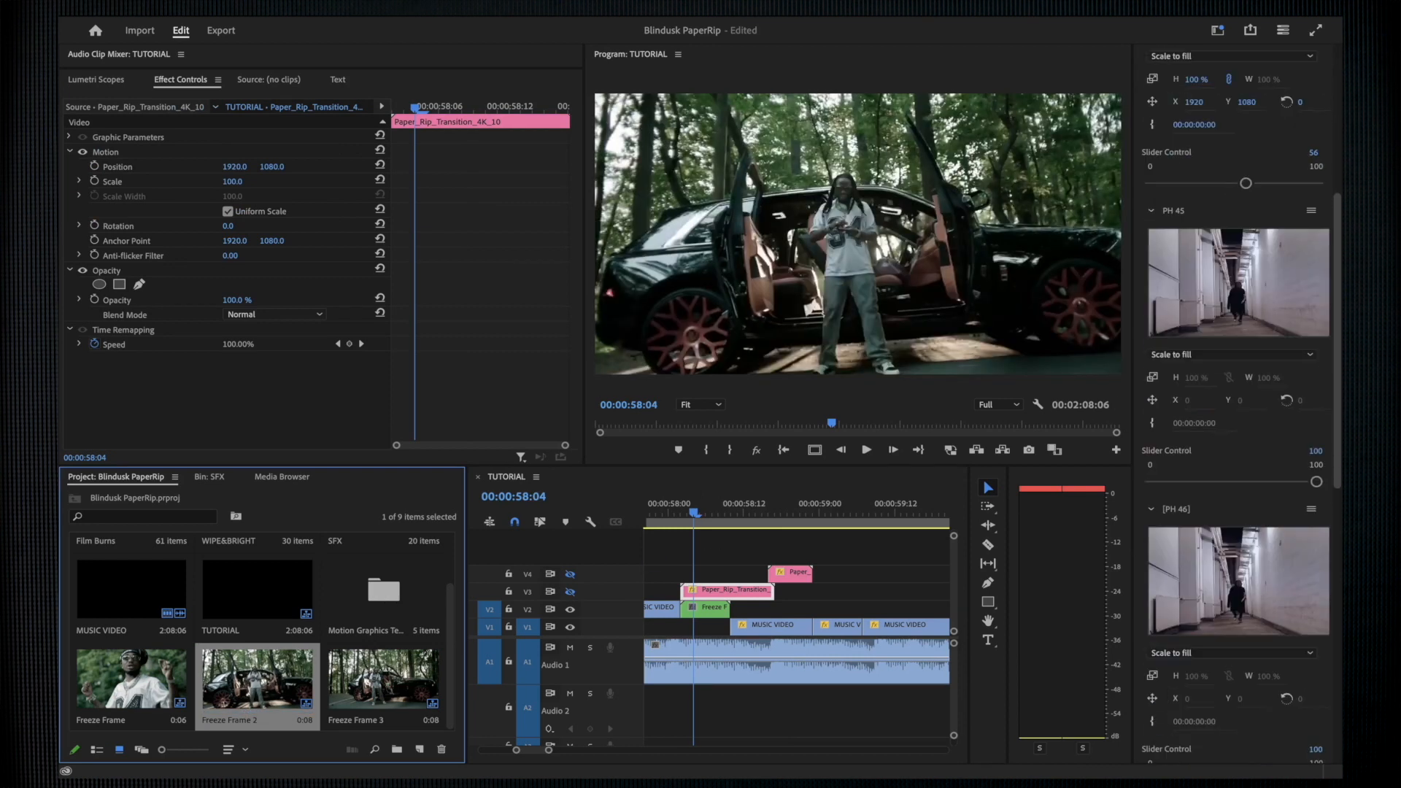
left_click_drag(279, 688, 1238, 329)
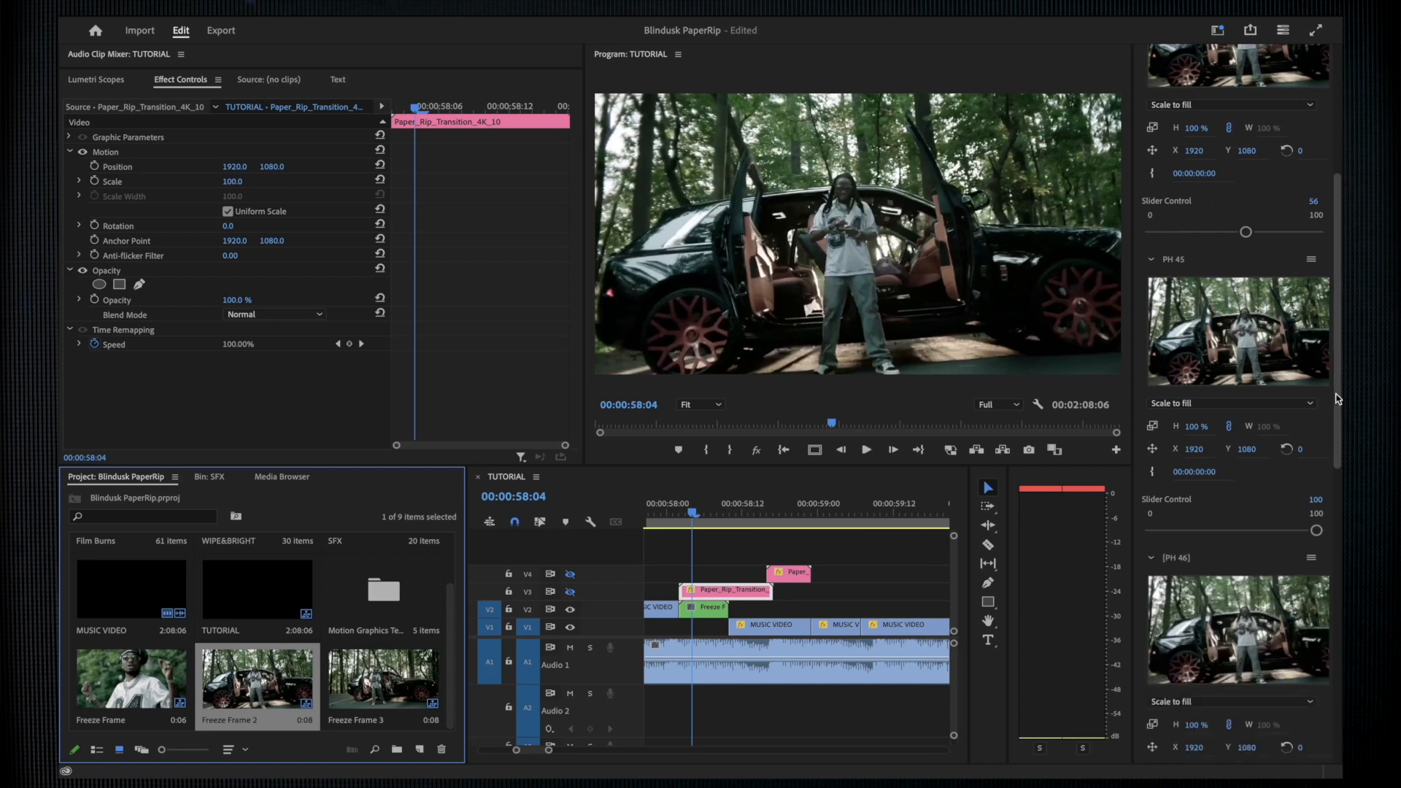
scroll(1239, 408, "down", 5)
Fill placeholders PH 47 and PH 48 of the V3 paper rip transition with Freeze Frame 3.
left_click(388, 683)
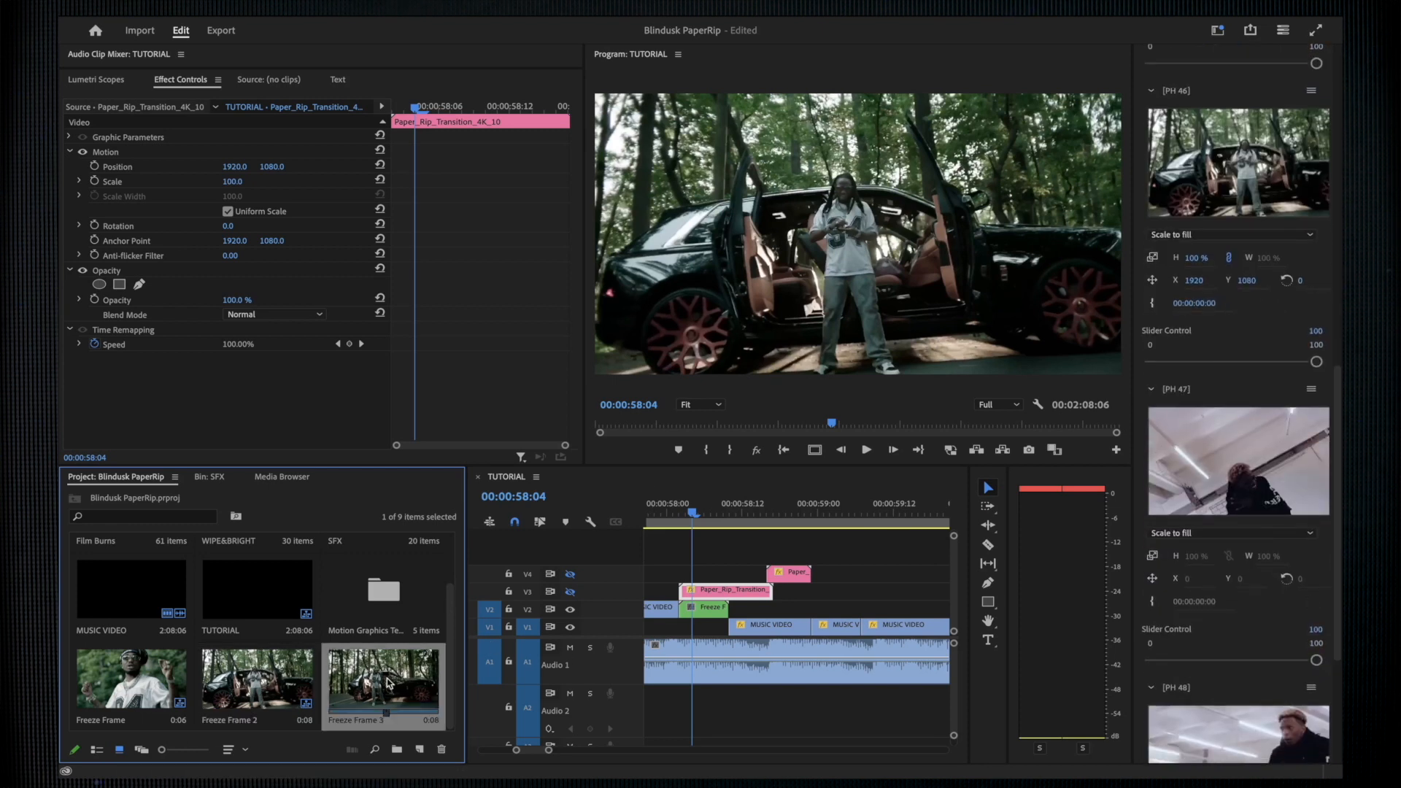
left_click_drag(388, 678, 1233, 467)
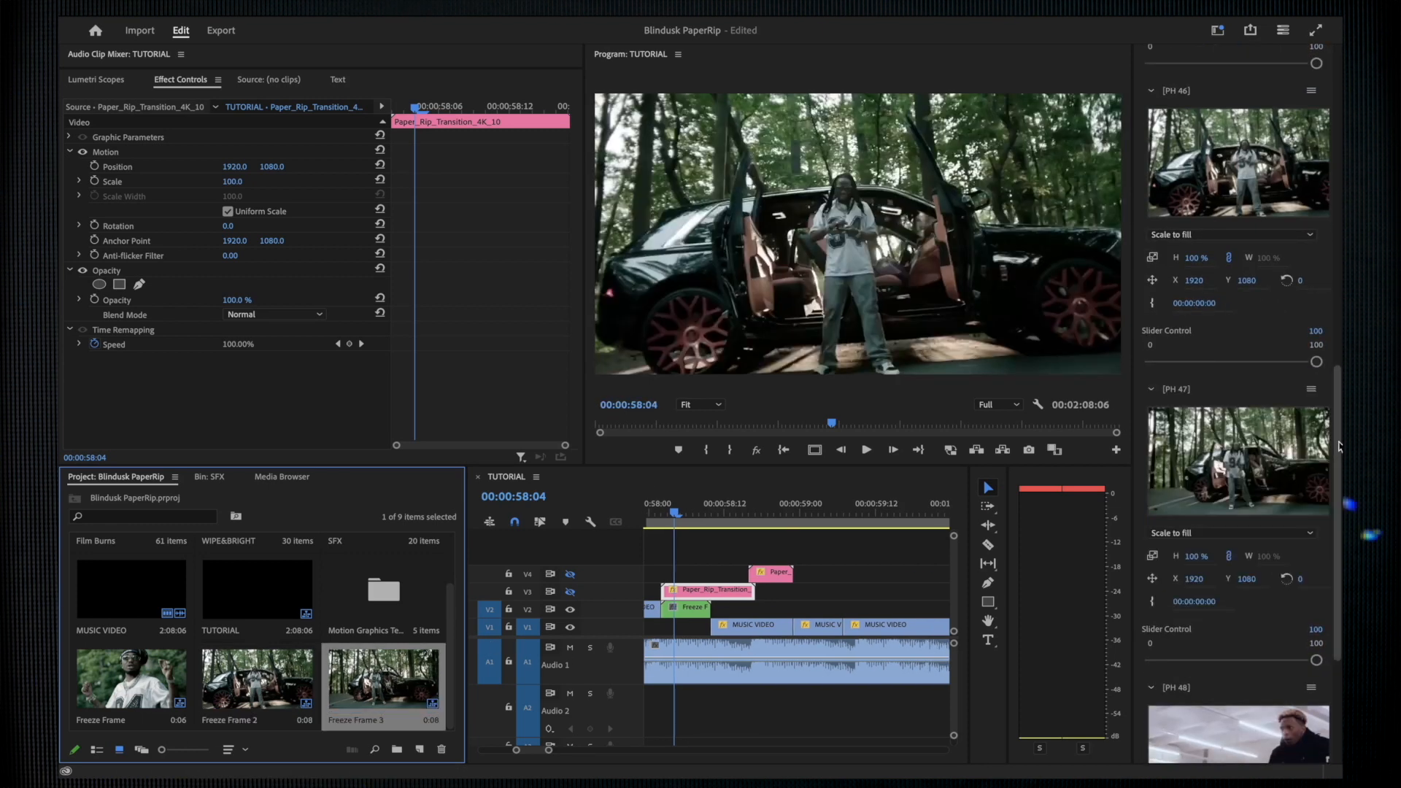
scroll(1340, 541, "down", 3)
scroll(1340, 540, "down", 2)
left_click_drag(438, 675, 1197, 518)
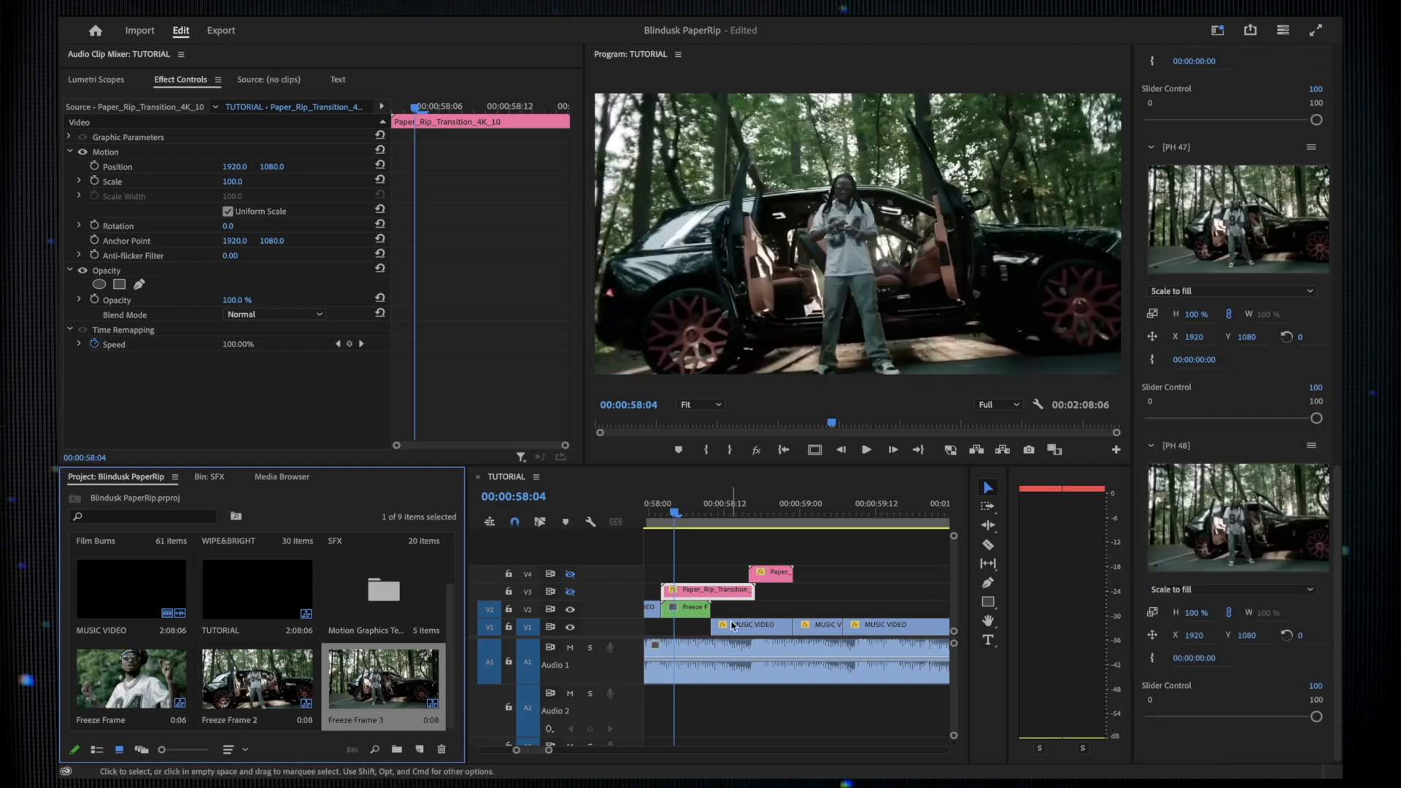
Make video tracks V3 and V4 visible again and start playback just before the double transition.
scroll(729, 620, "up", 2)
left_click(704, 515)
key("space")
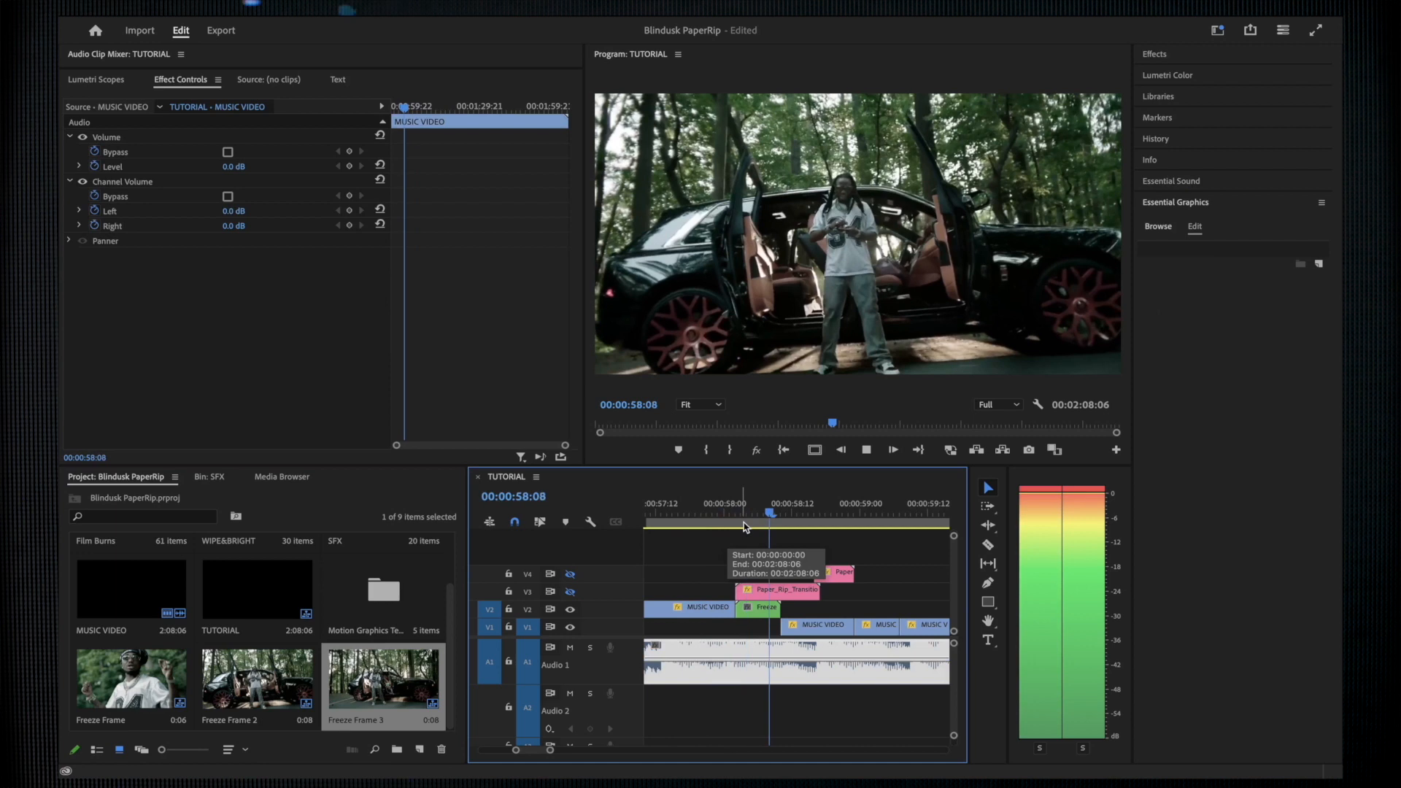
left_click(714, 509)
left_click(571, 575)
key("space")
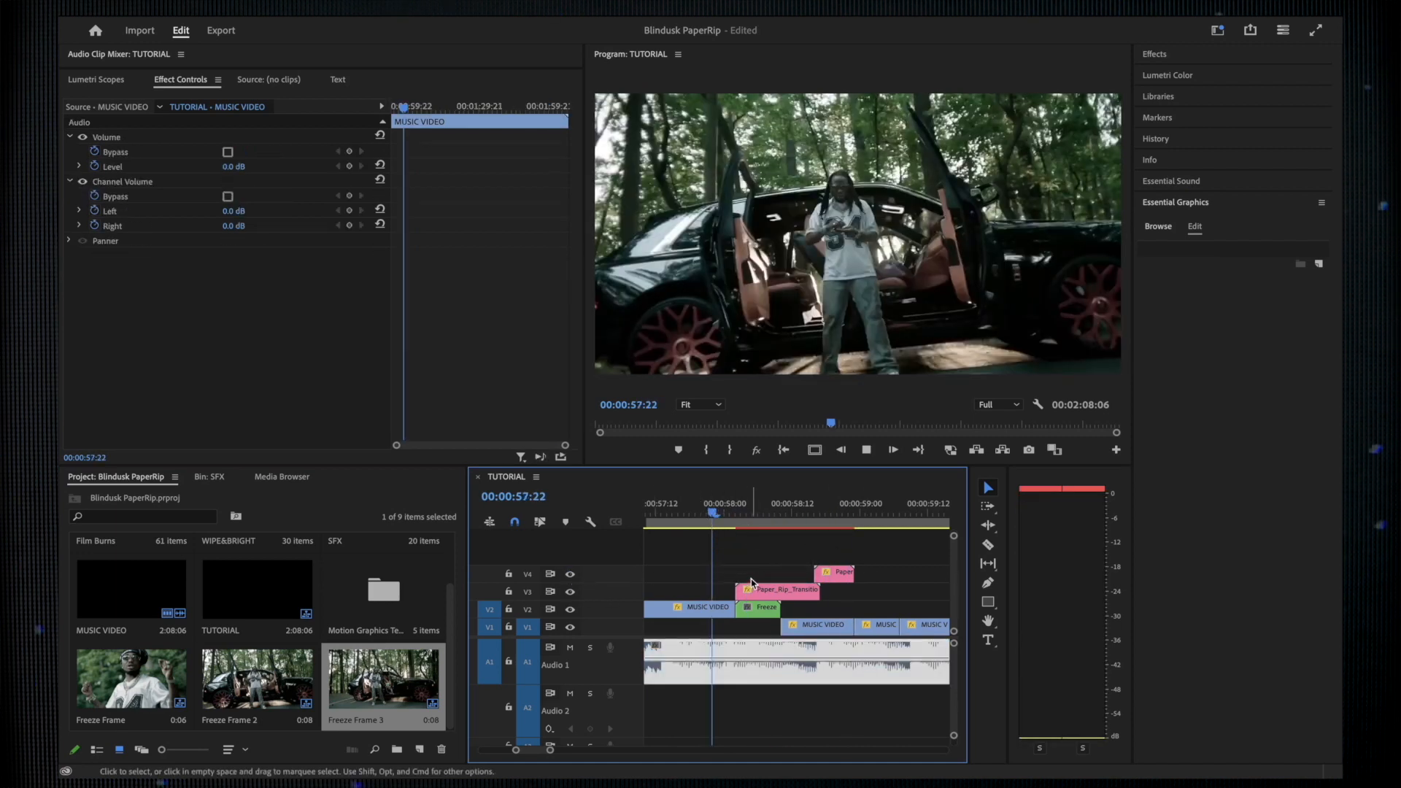
Replay and scrub through the double paper rip transition to check how the two rips follow each other.
scroll(751, 579, "down", 2)
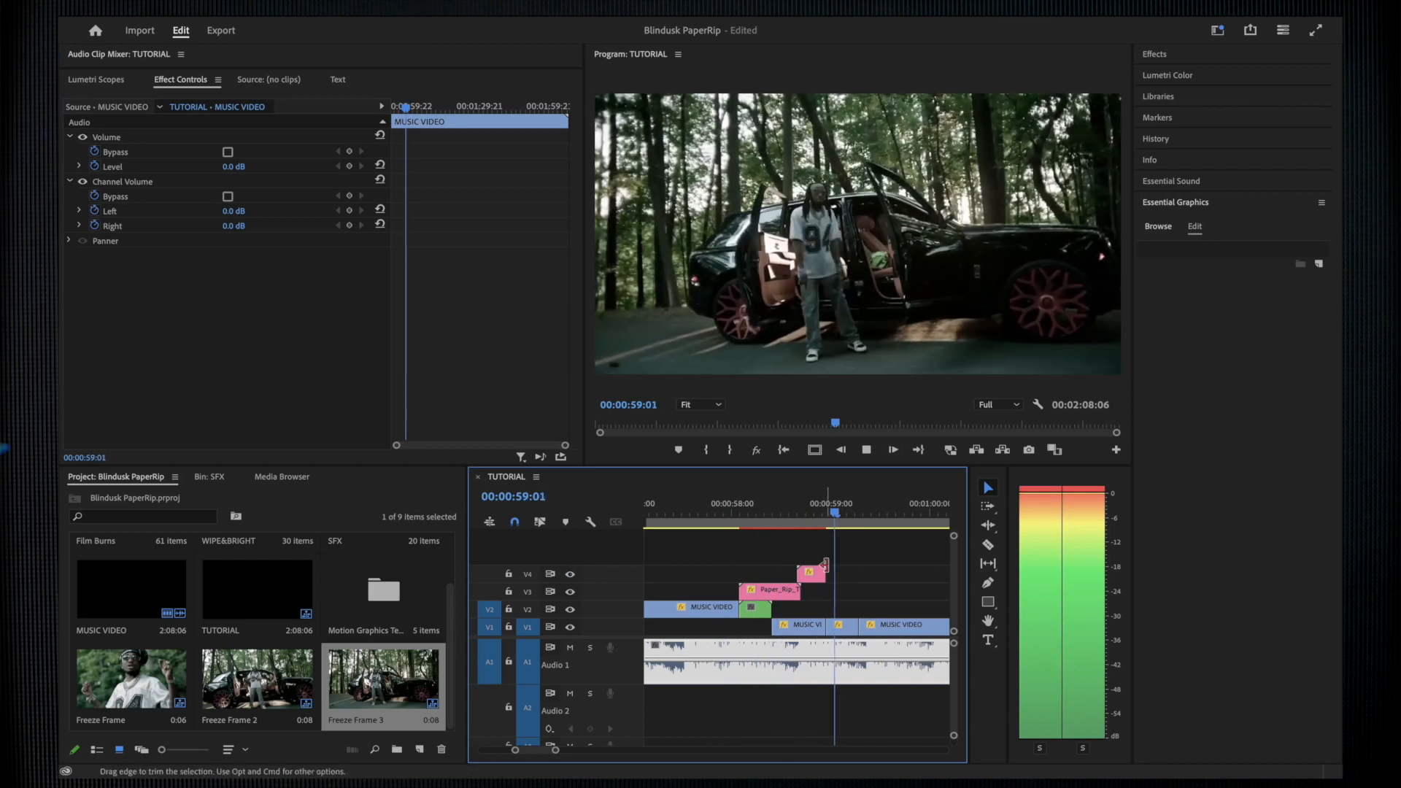
left_click(714, 511)
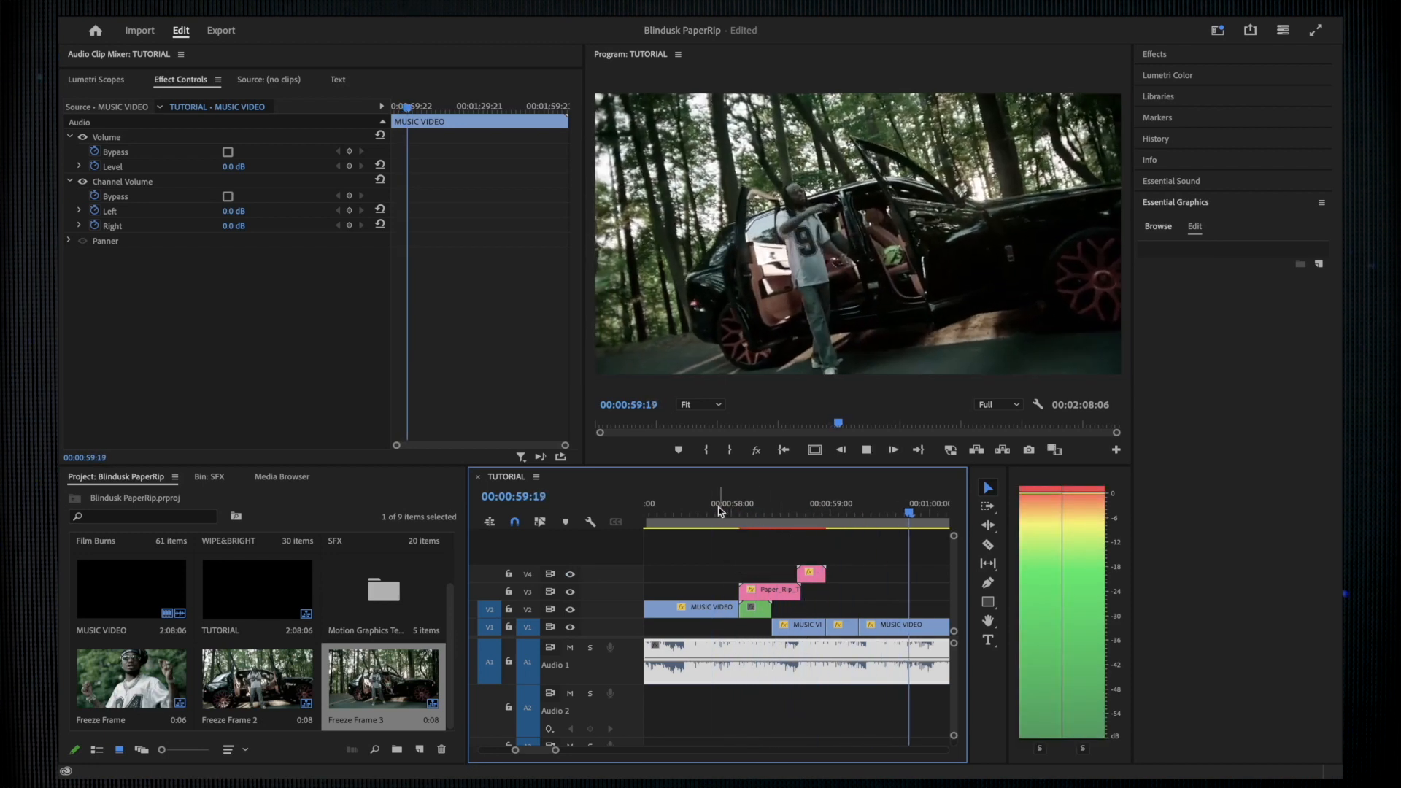
left_click(712, 509)
left_click(712, 511)
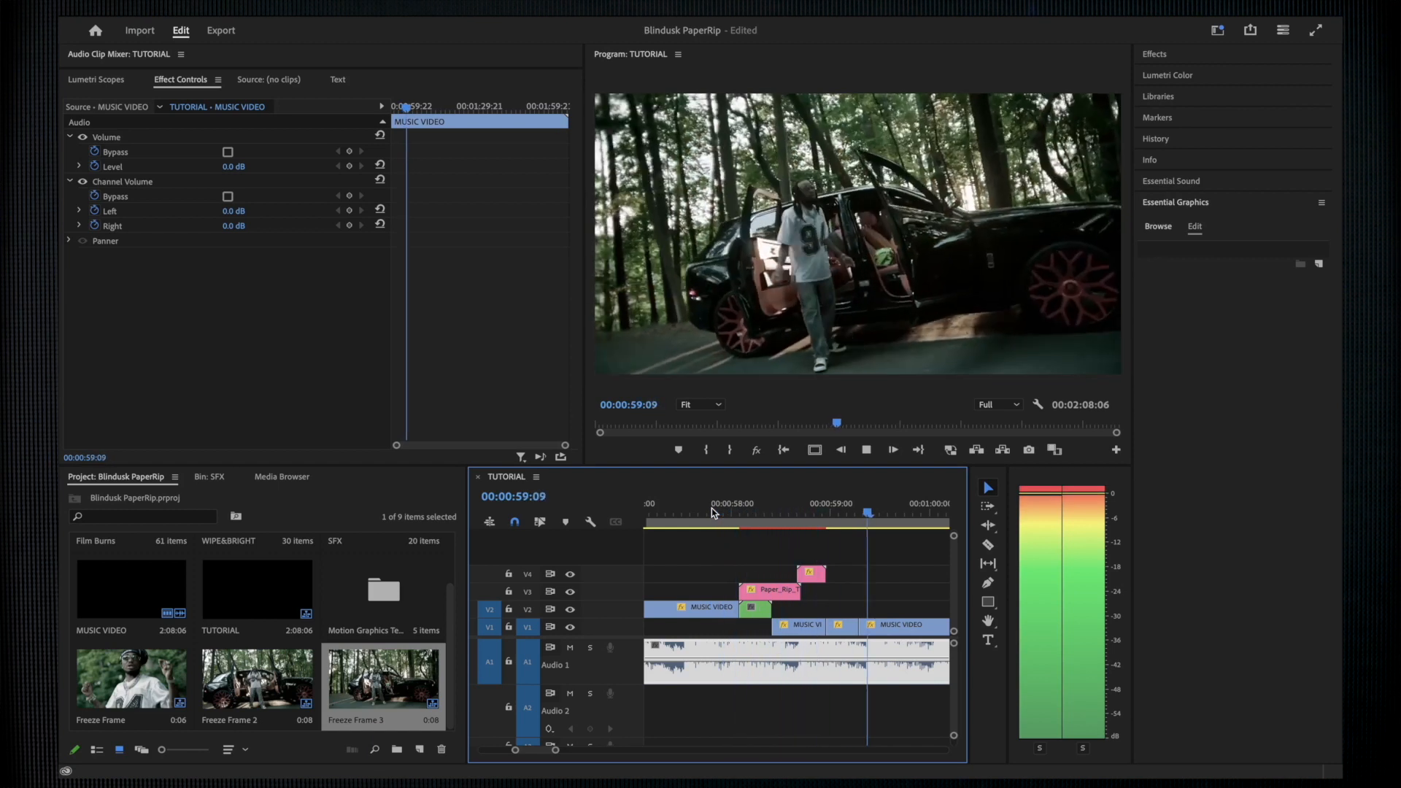
key("space")
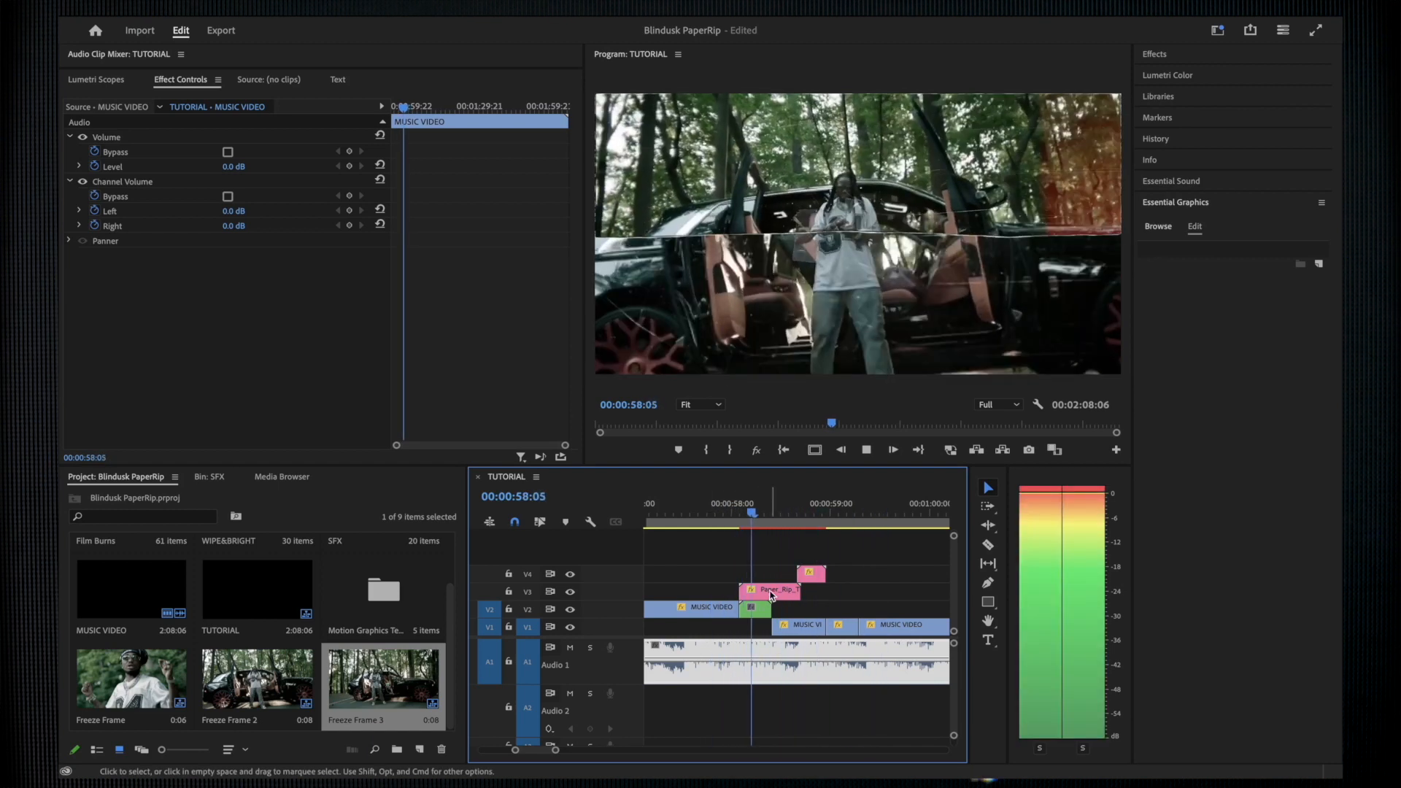
left_click(733, 515)
left_click_drag(733, 516, 769, 515)
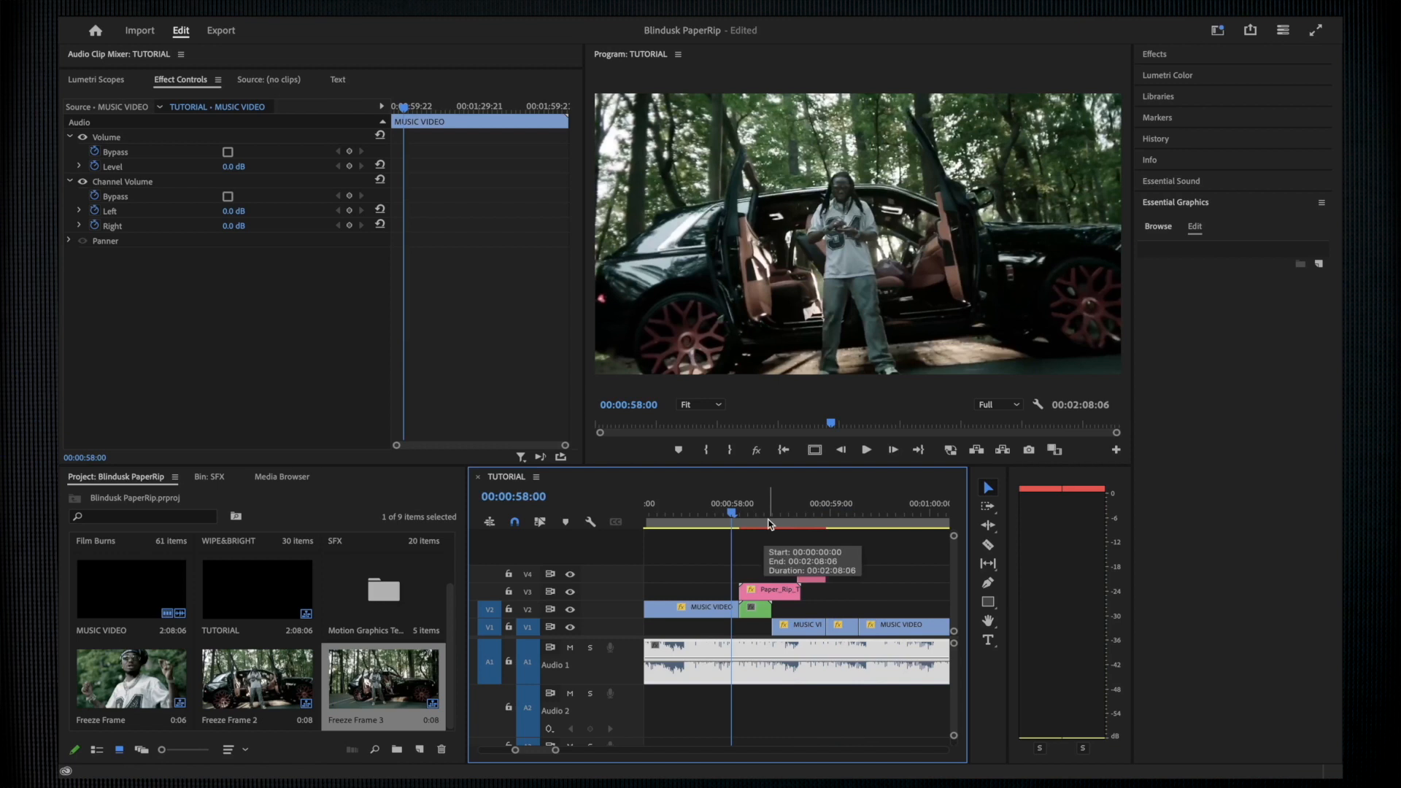
Place Paper_SFX_3.wav on A2 under the double transition and cut off the part past the V4 transition's end.
left_click(215, 478)
scroll(274, 662, "down", 3)
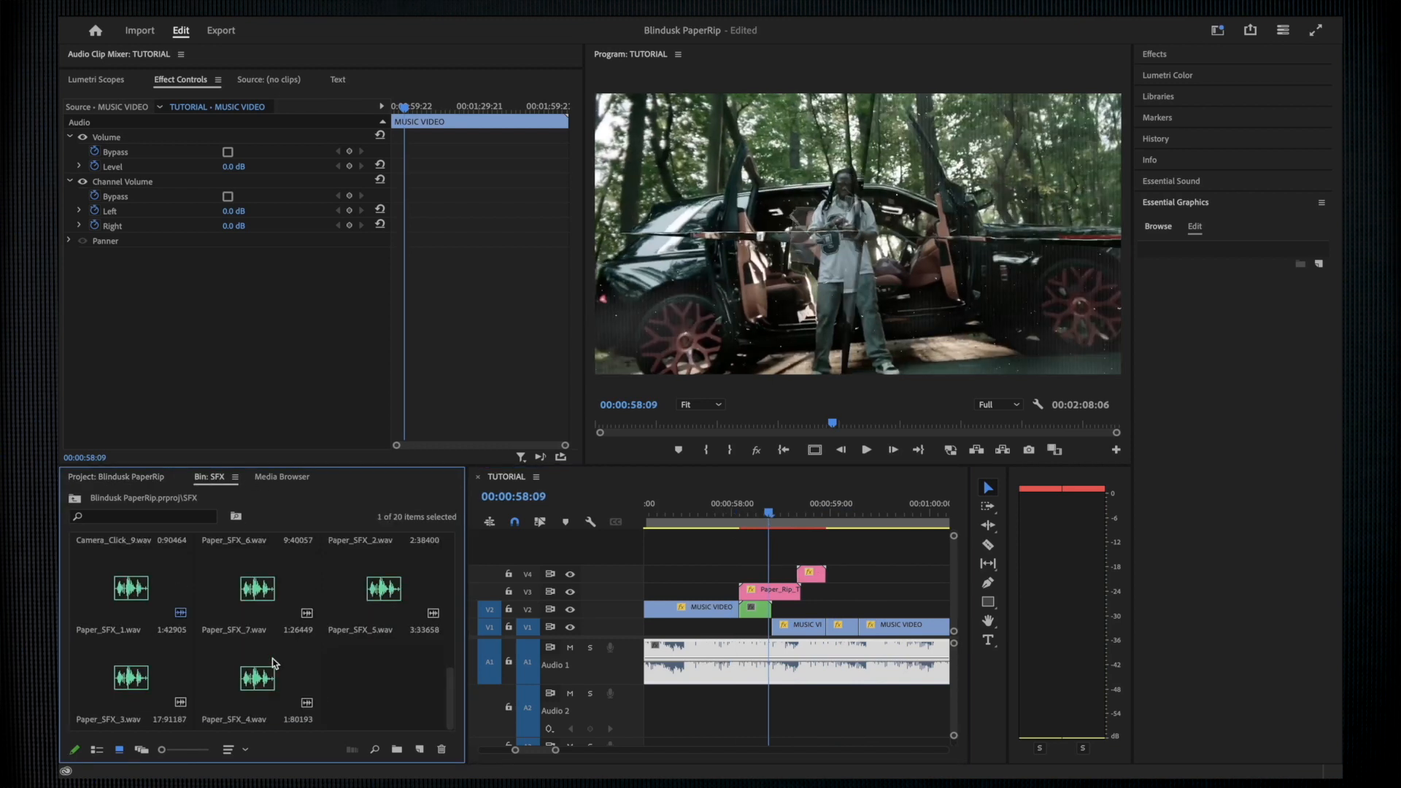
left_click_drag(124, 682, 737, 711)
key("c")
key("v")
left_click(847, 704)
key("Delete")
Apply the default audio fades to both ends of the A2 paper sound and play back the result.
left_click(795, 703)
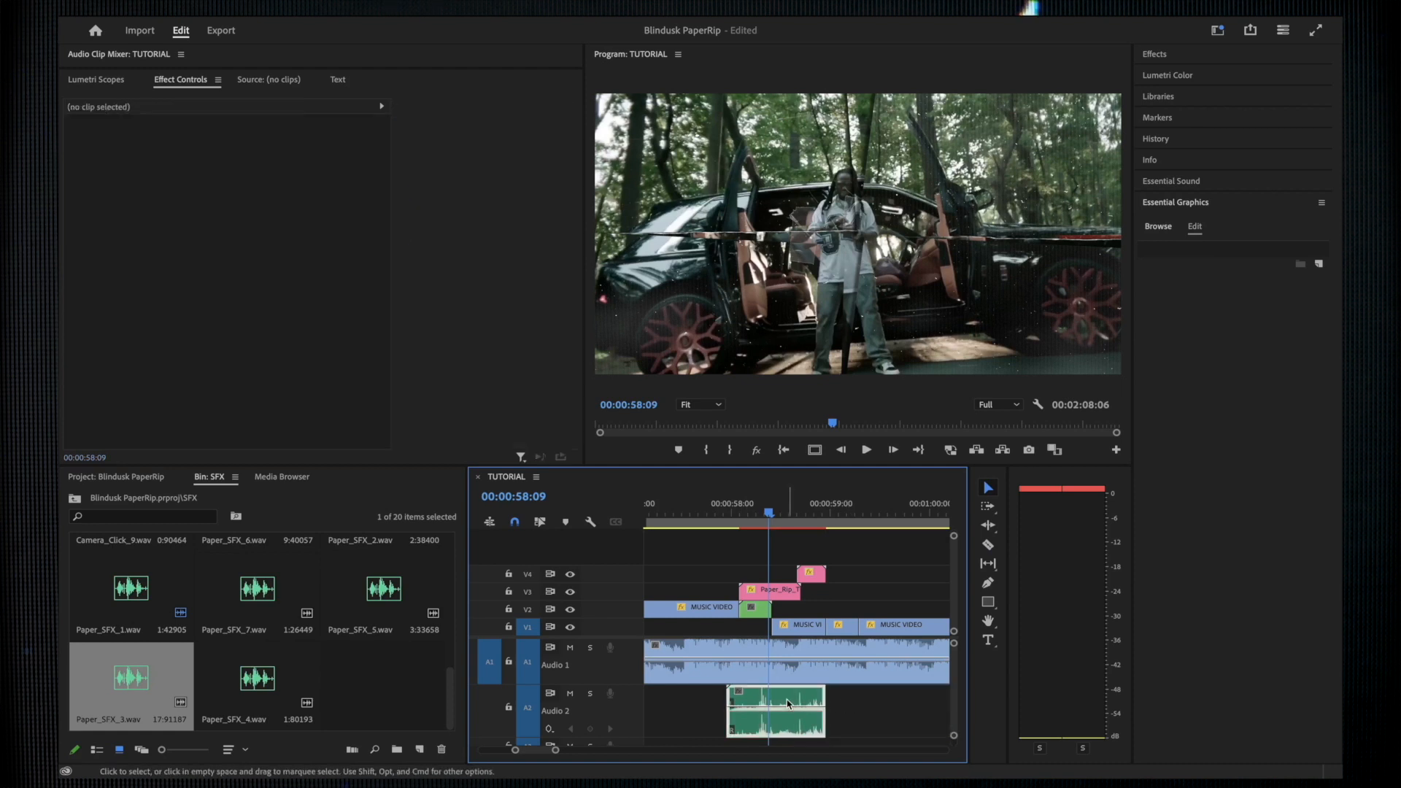
key("shift+d")
left_click(701, 520)
key("space")
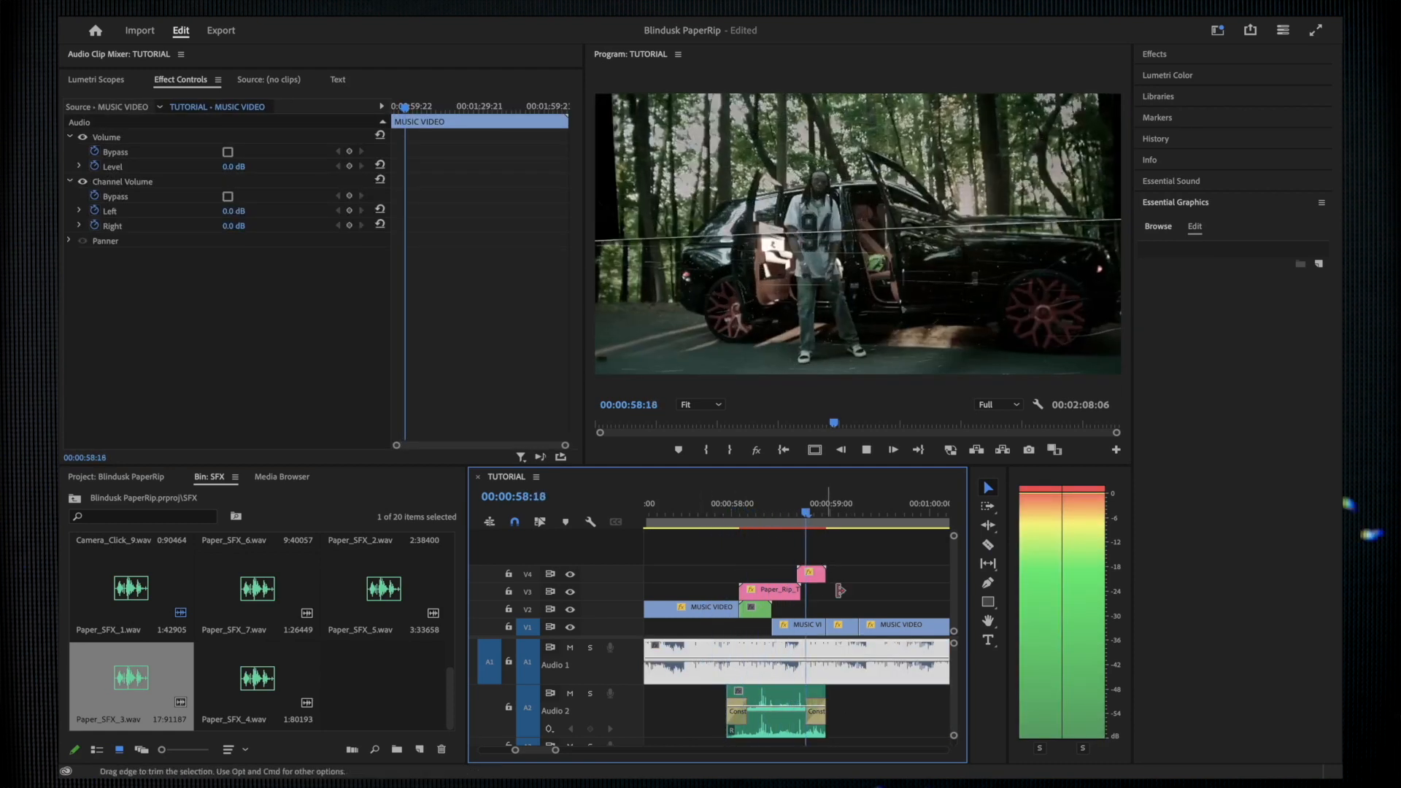
key("space")
Split the A1 music at the double transition's start and end, and apply the Lowpass effect to the middle segment.
key("c")
left_click(740, 654)
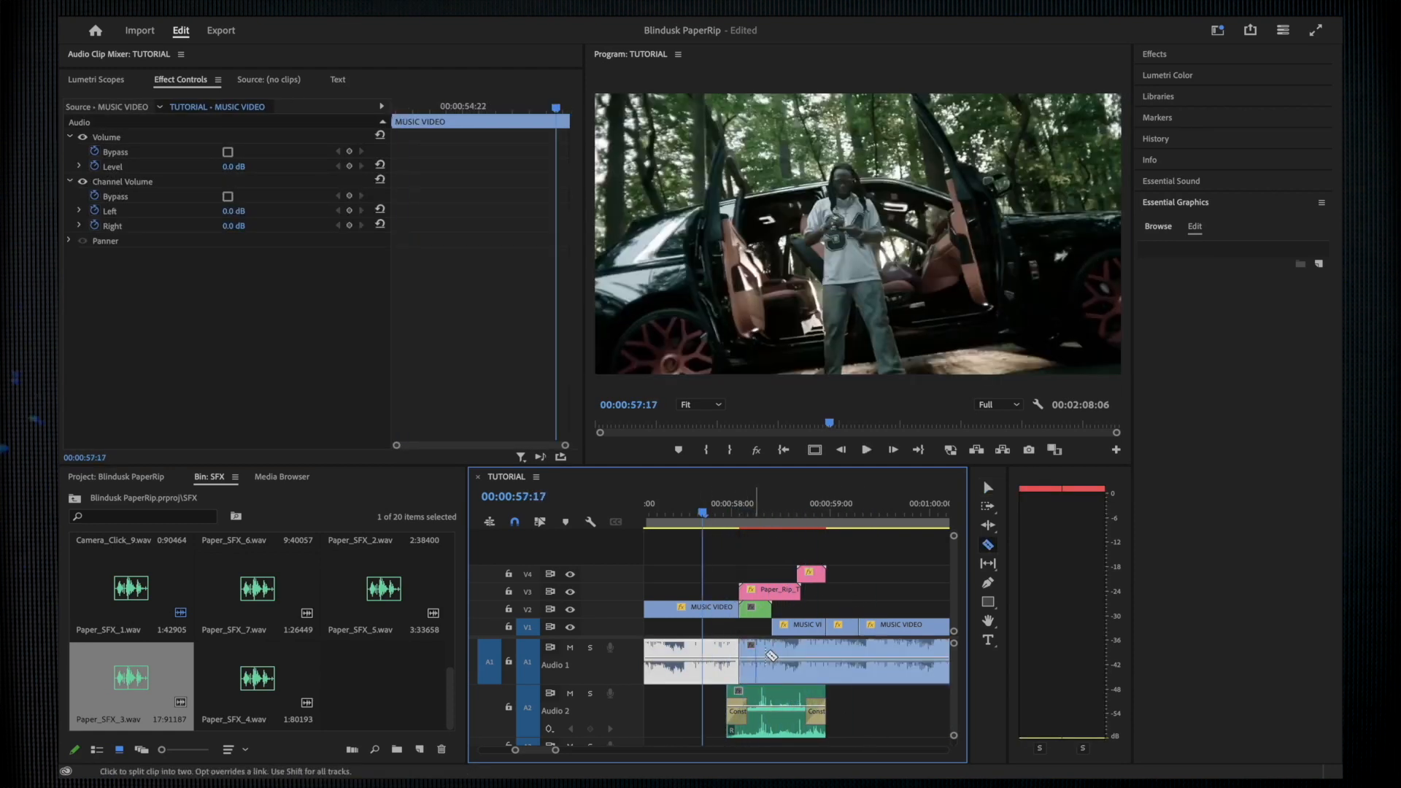
key("c")
left_click(826, 652)
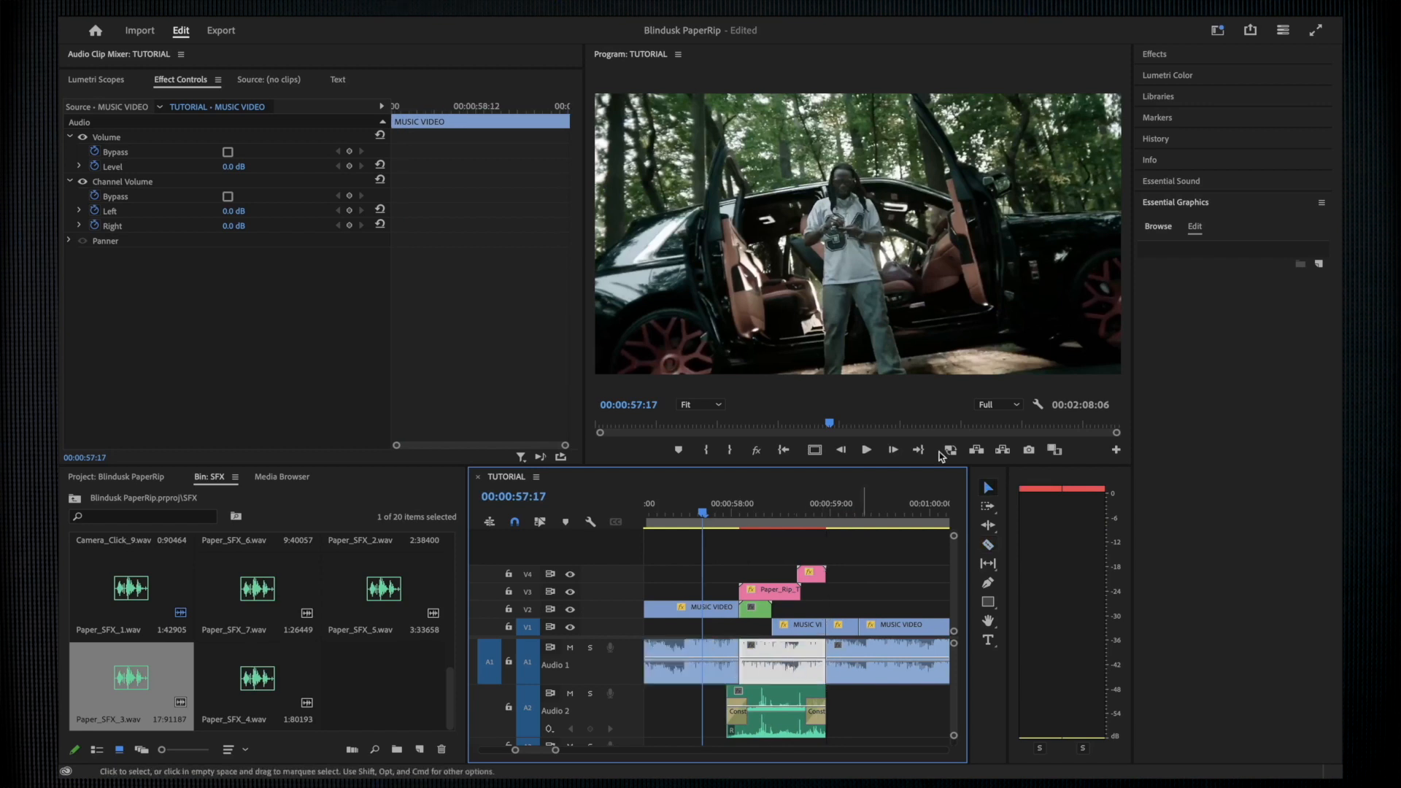
left_click(1164, 54)
left_click_drag(1206, 152, 762, 660)
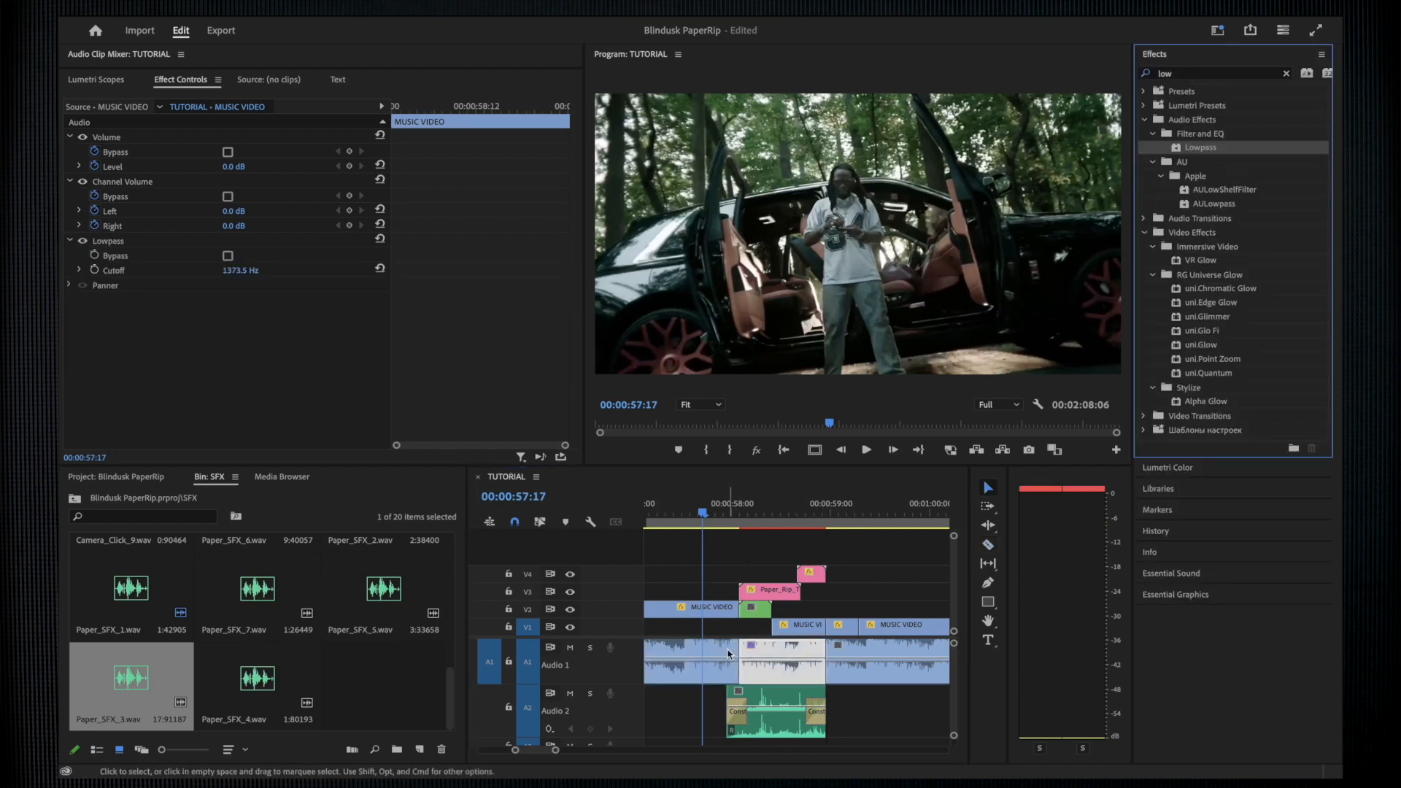
Add audio crossfades at both cuts around the lowpassed music segment on A1.
left_click(824, 650)
double_click(823, 649)
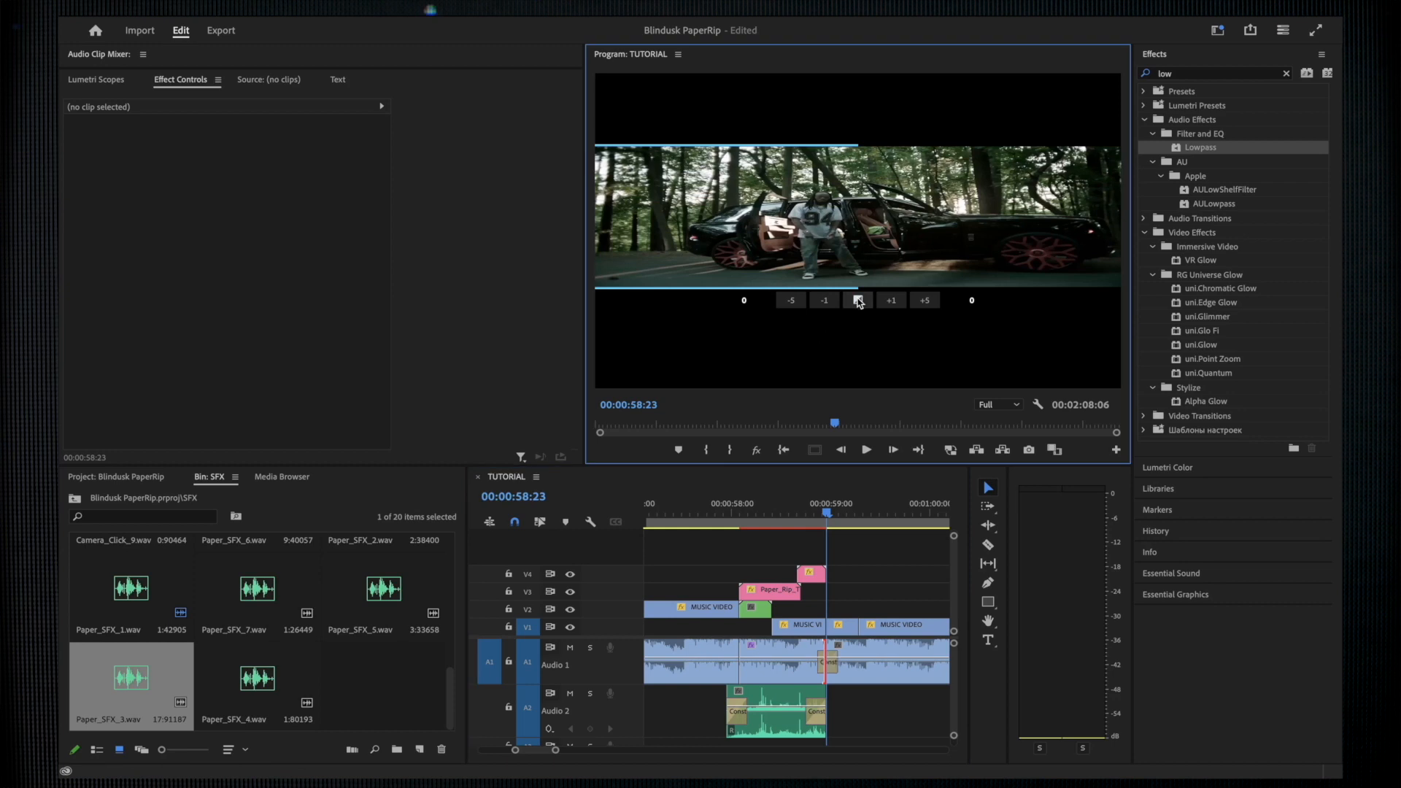
left_click(742, 649)
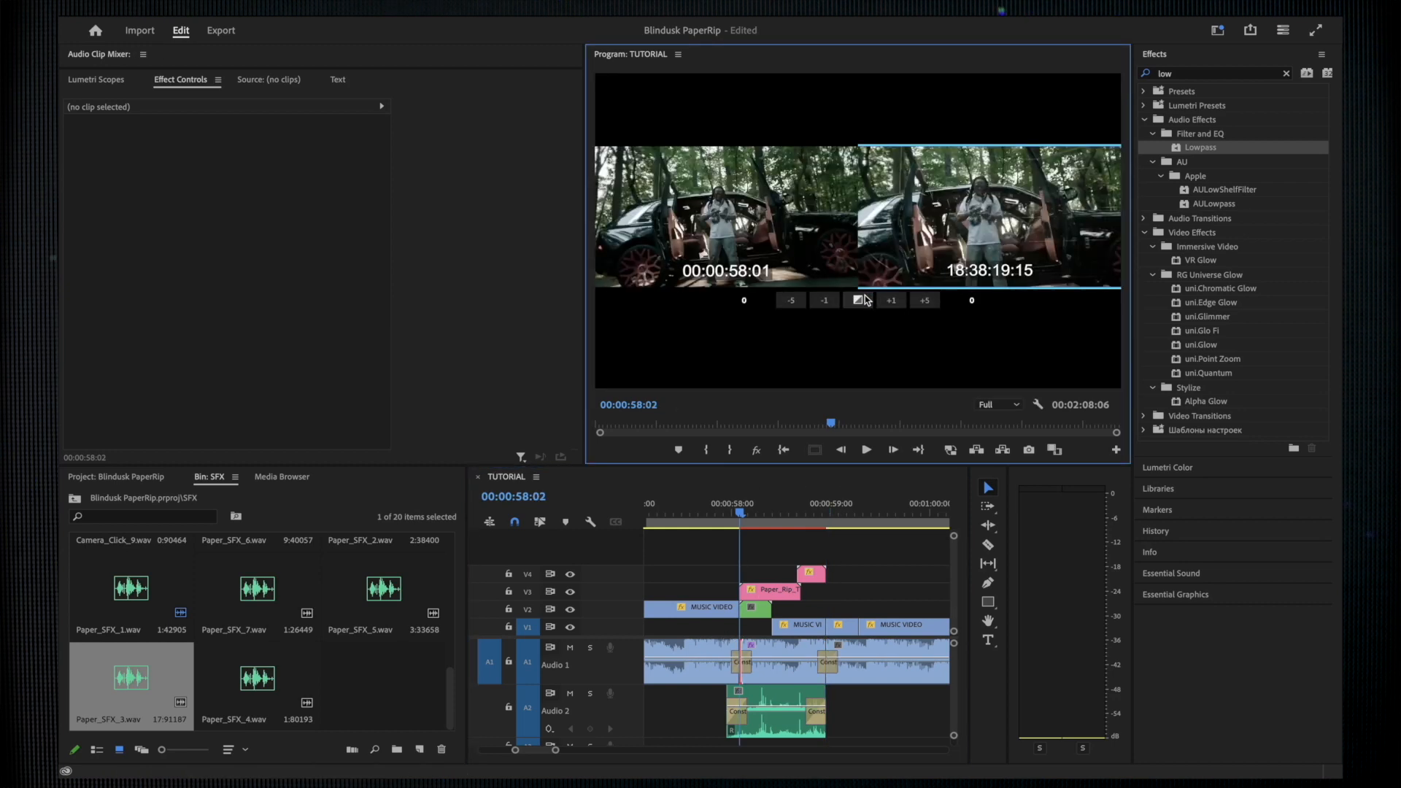
Play back the double transition to review its paper sound and the lowpassed music beneath it.
key("=")
left_click(738, 664)
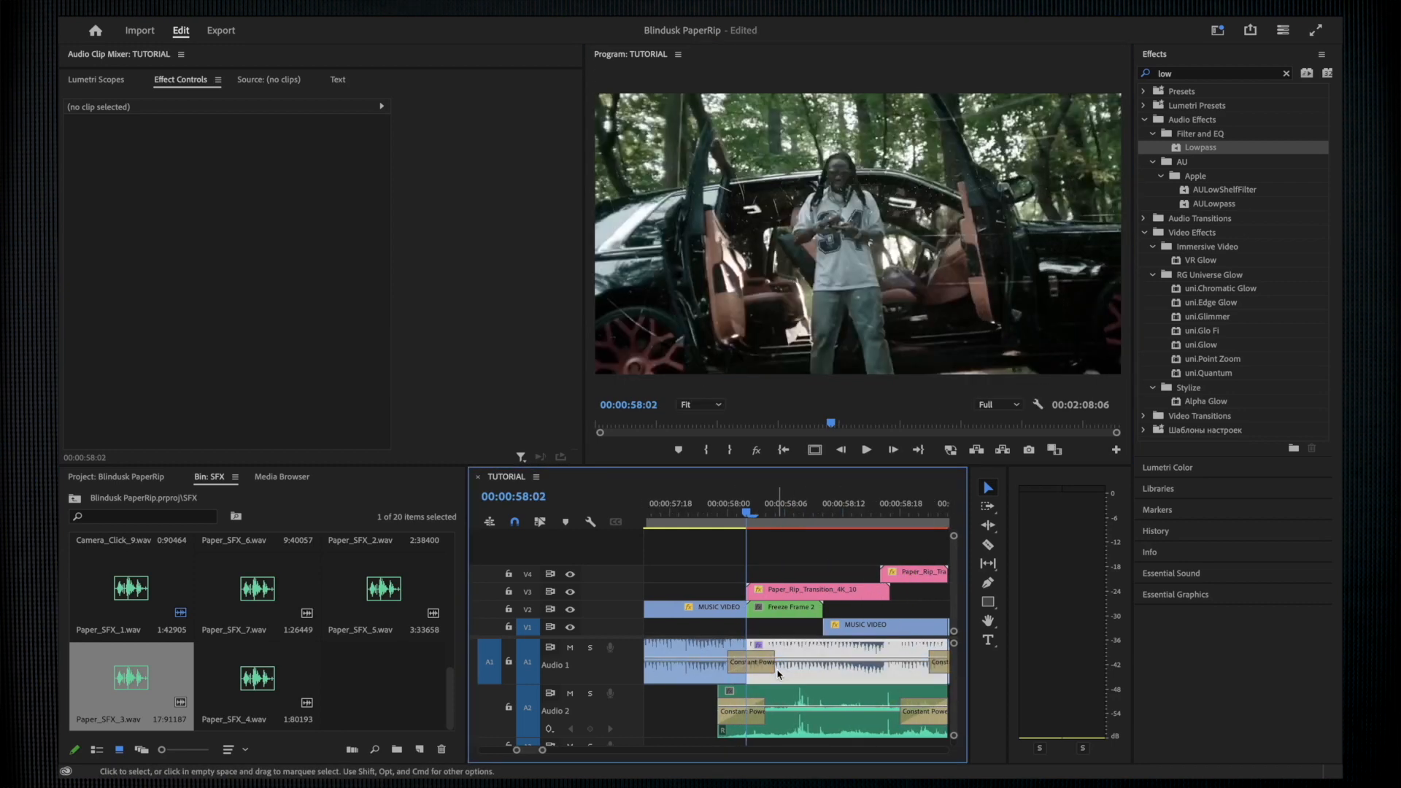
scroll(759, 670, "down", 3)
left_click_drag(790, 665, 799, 665)
scroll(799, 664, "down", 3)
scroll(799, 665, "up", 2)
left_click(766, 511)
key("space")
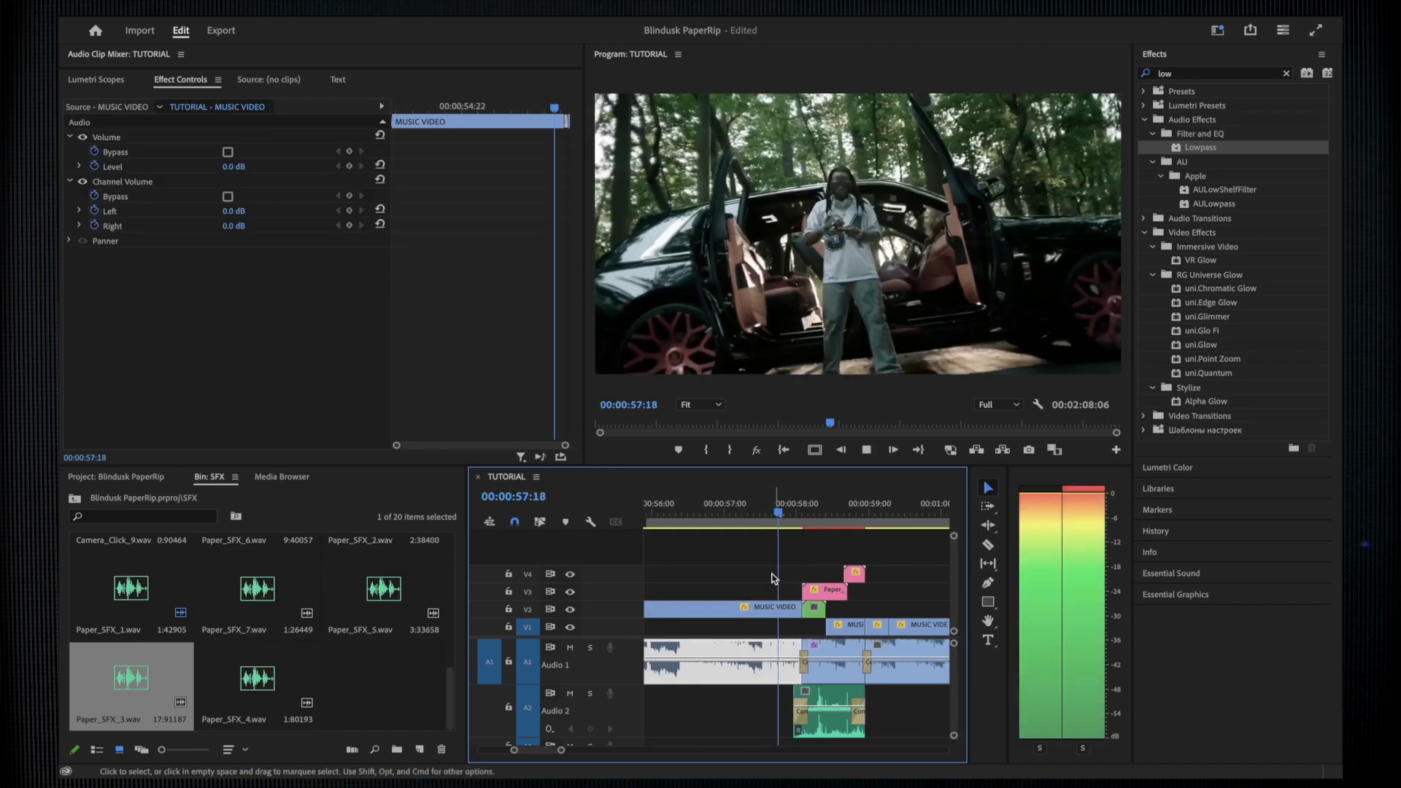
scroll(803, 580, "down", 1)
left_click(759, 515)
key("space")
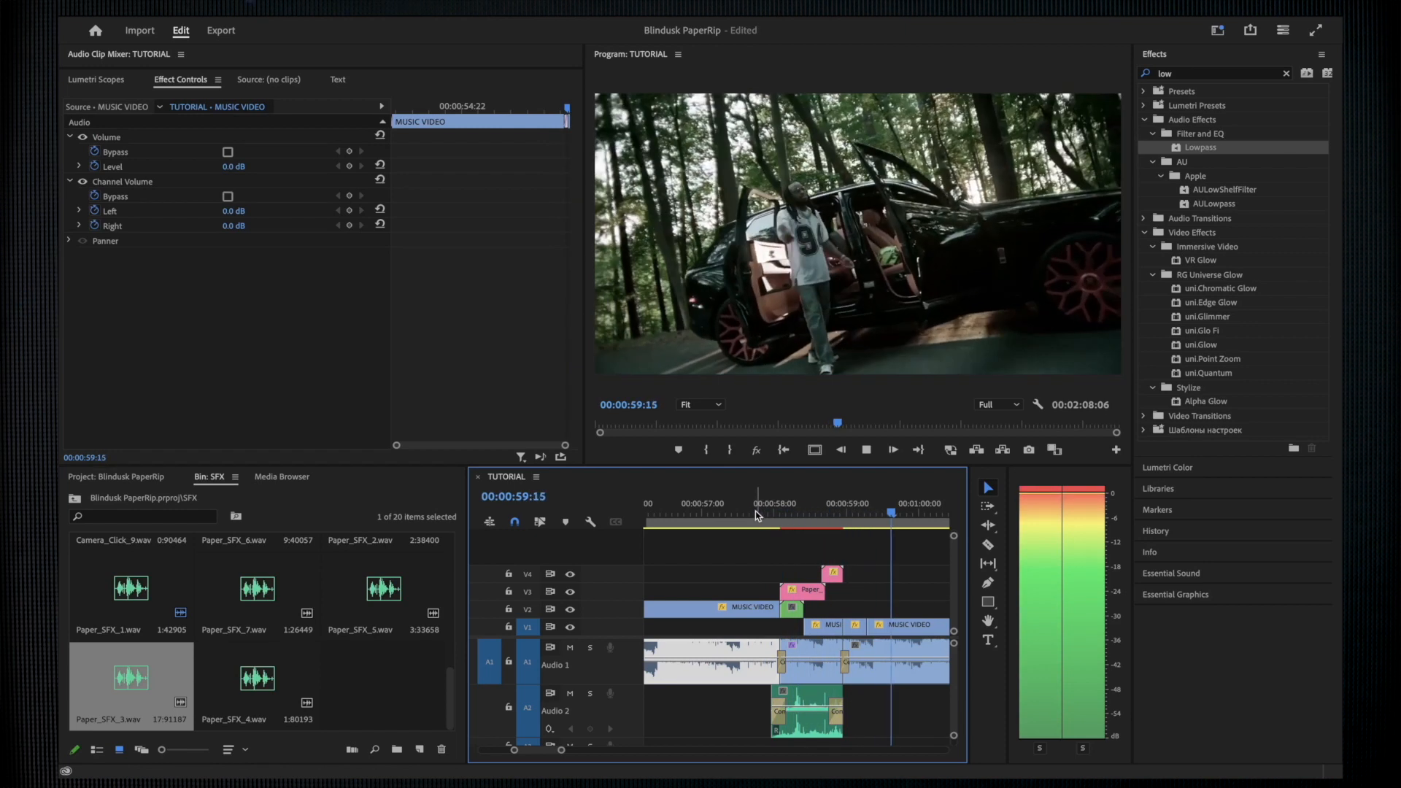
left_click(755, 511)
scroll(781, 575, "down", 3)
scroll(781, 575, "up", 2)
Set the playhead to 00:00:58:02 at the V3 paper rip's start and look through the WIPE&BRIGHT bin for an overlay.
left_click(813, 511)
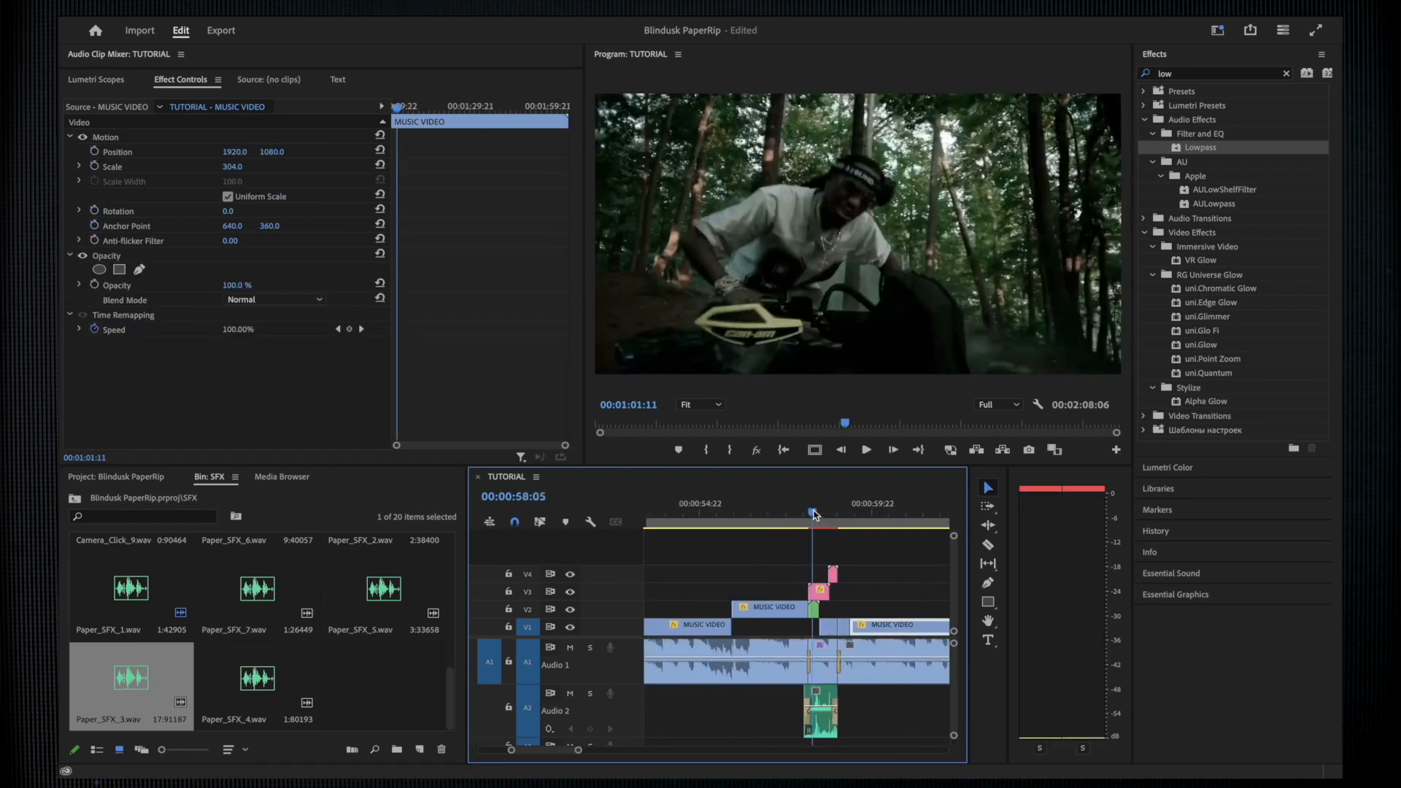
scroll(816, 539, "up", 3)
key("Left")
key("Left")
key("Left")
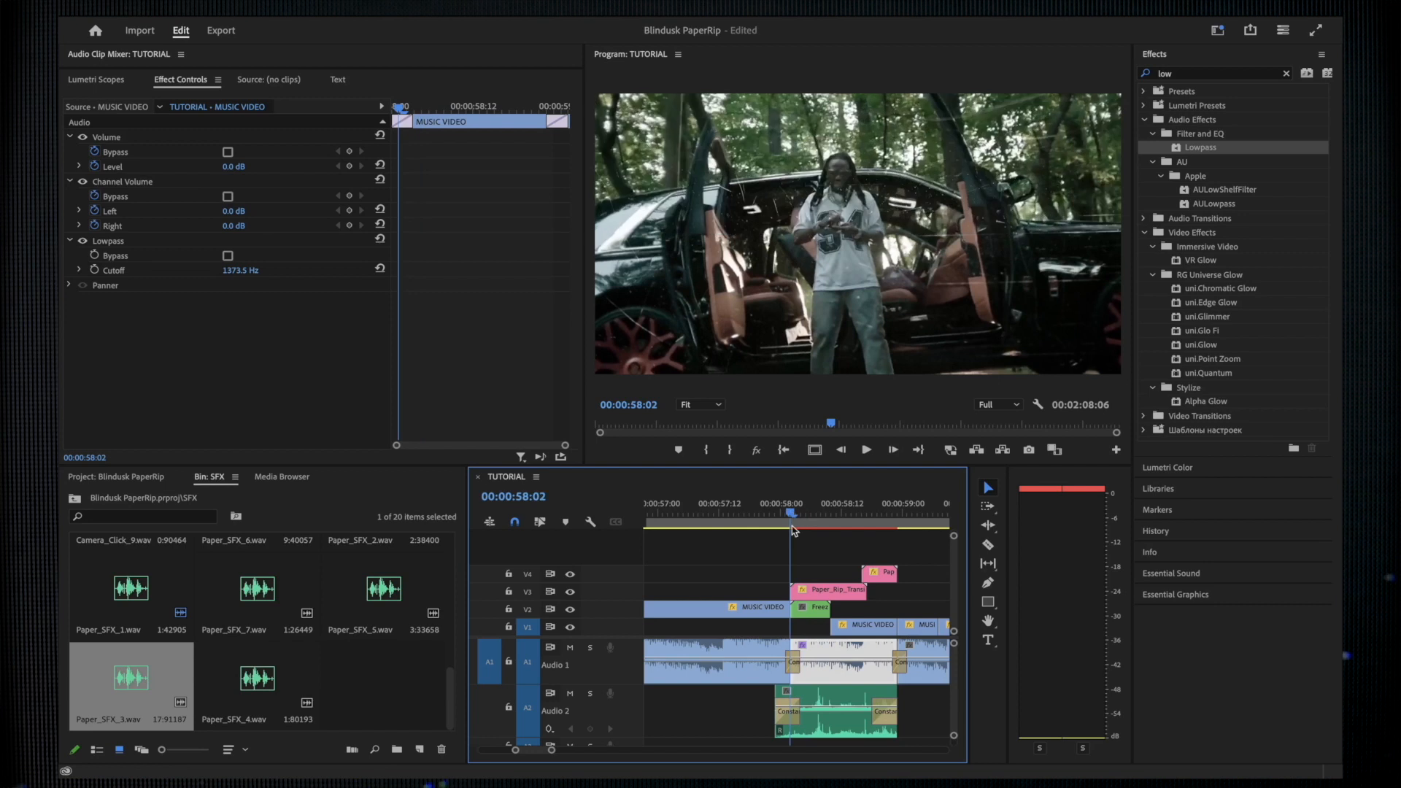
left_click(106, 479)
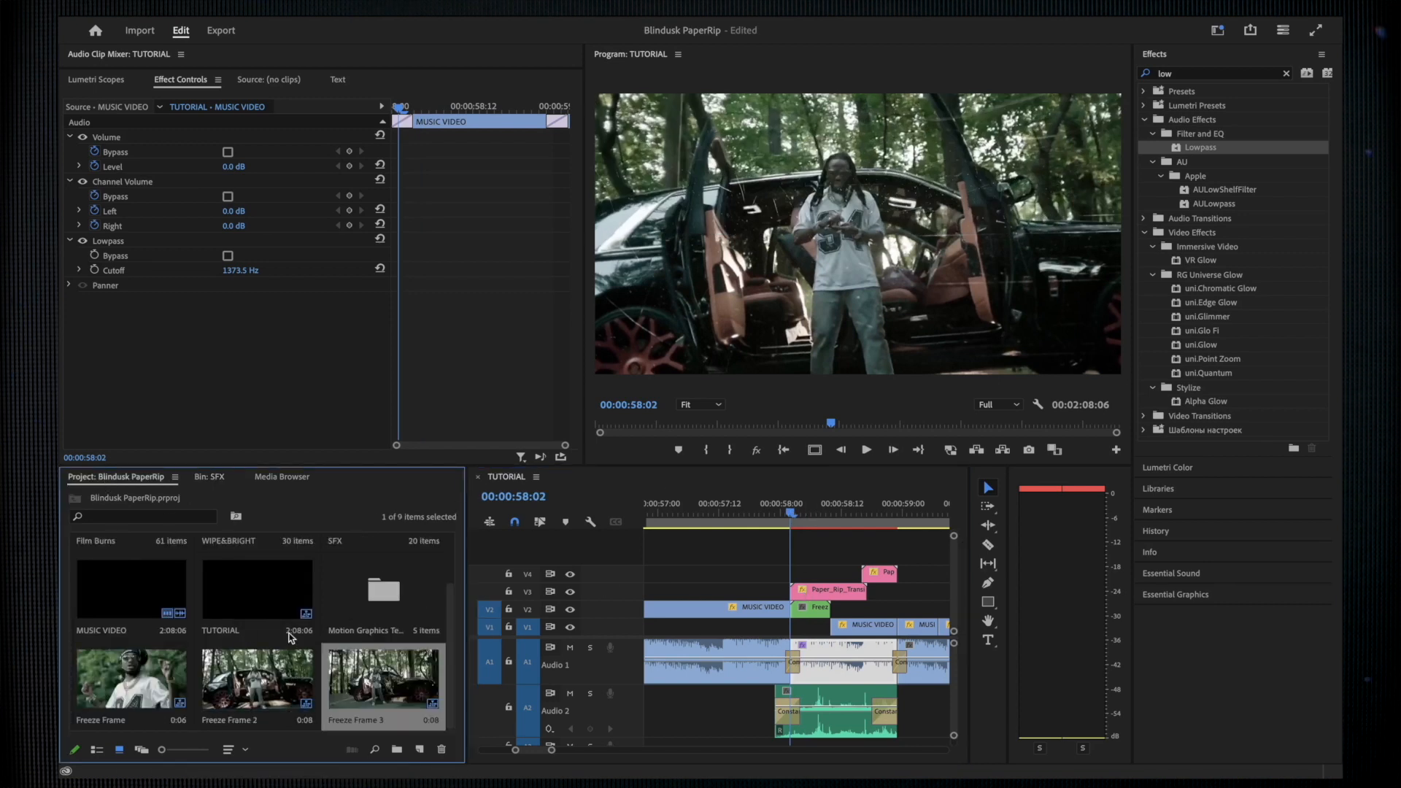
scroll(313, 637, "up", 2)
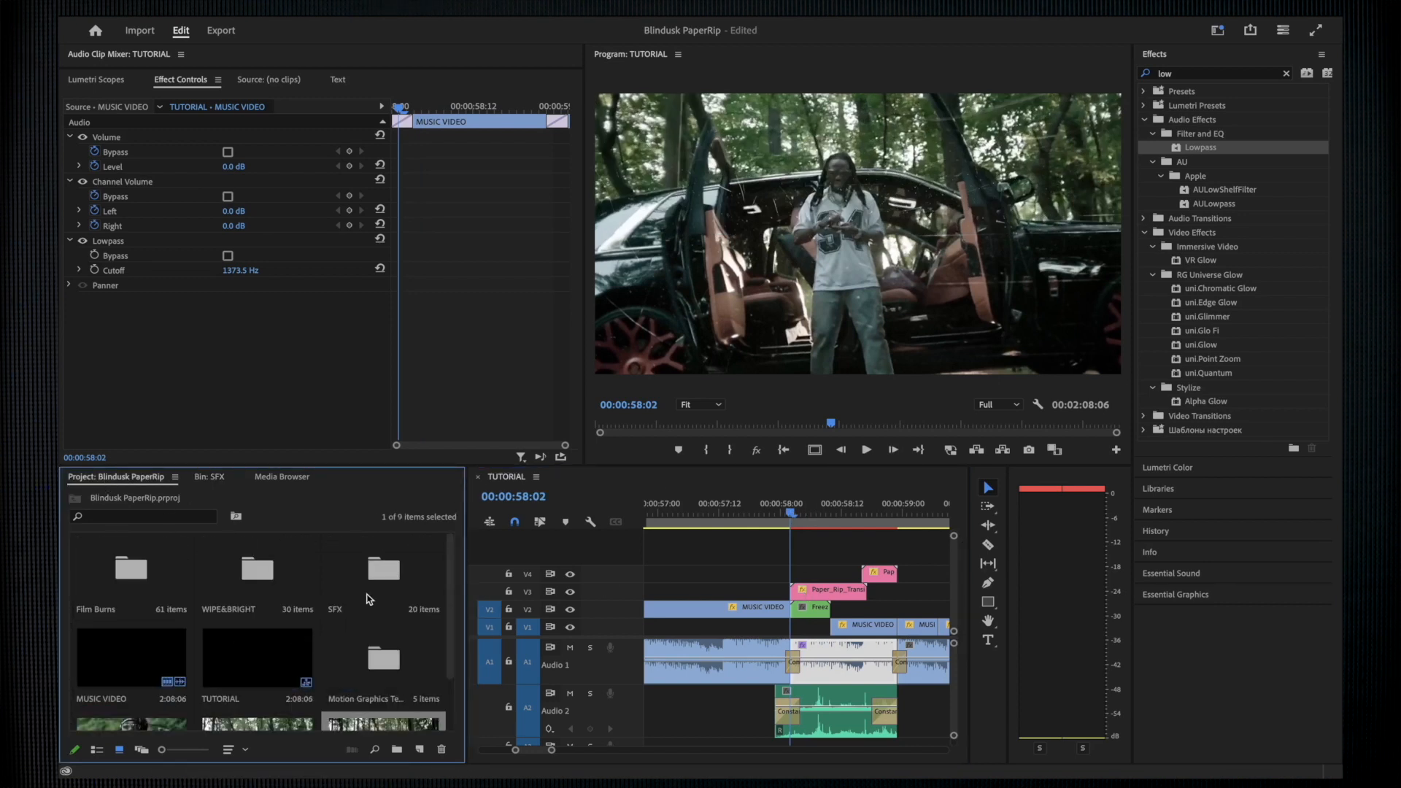
double_click(251, 577)
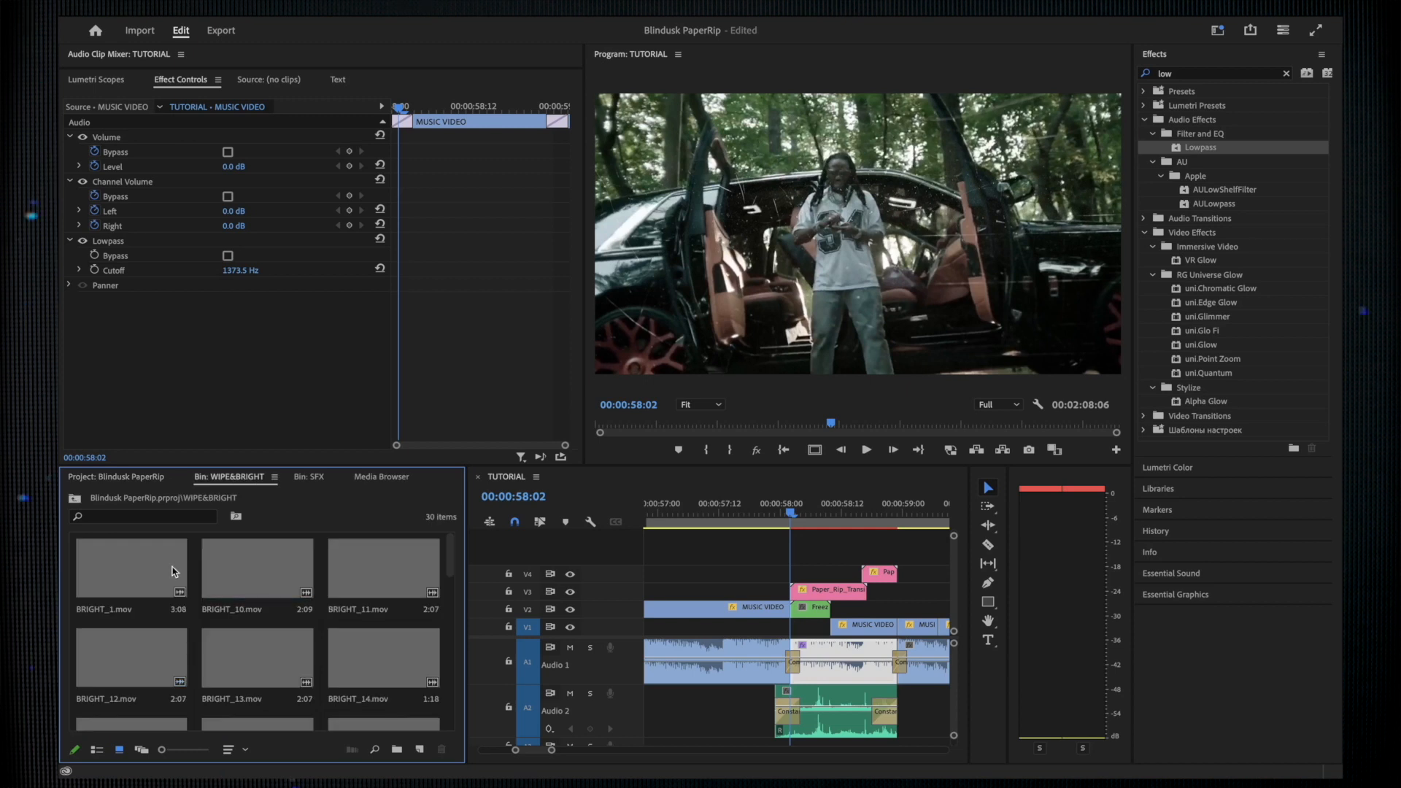
scroll(179, 573, "down", 2)
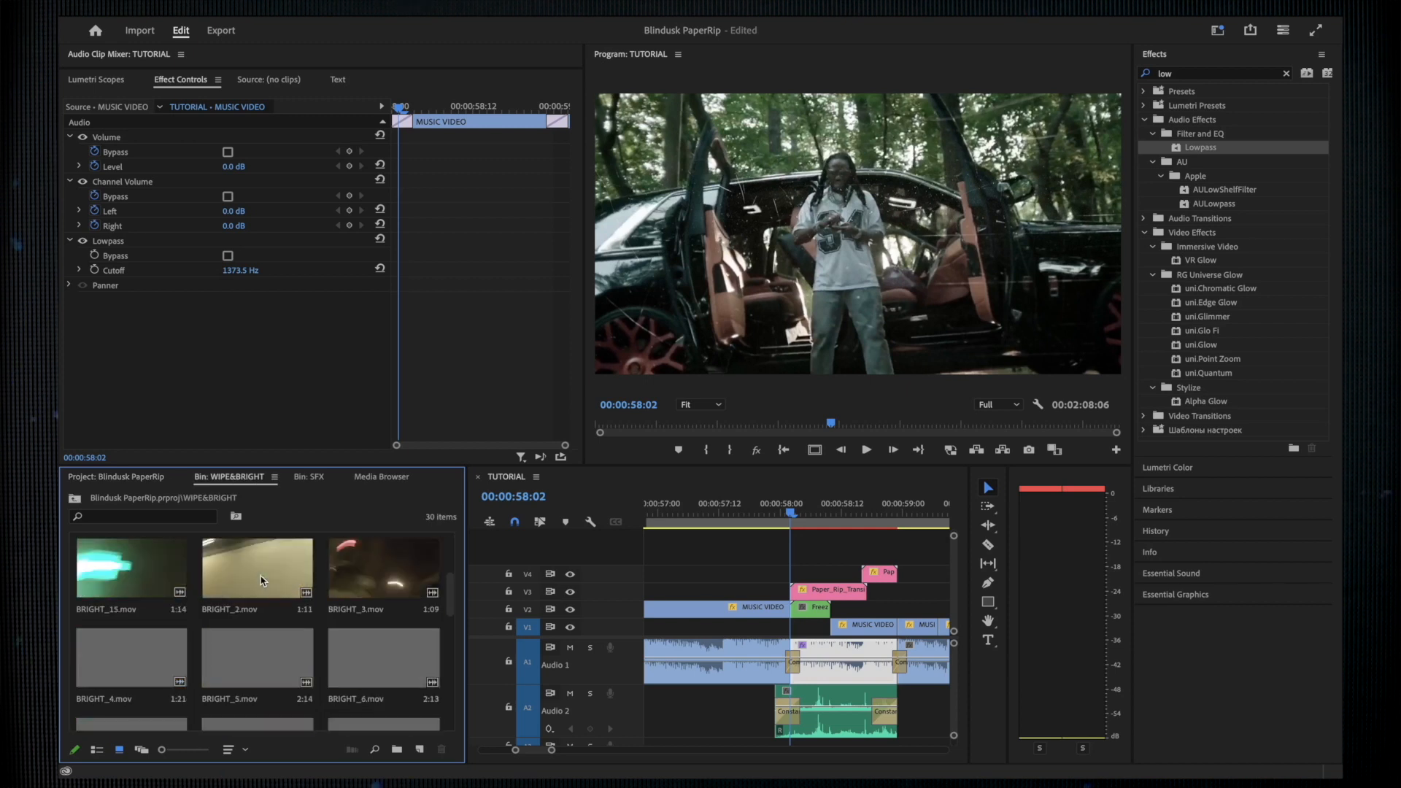
scroll(270, 588, "down", 4)
scroll(361, 634, "down", 2)
scroll(281, 619, "up", 5)
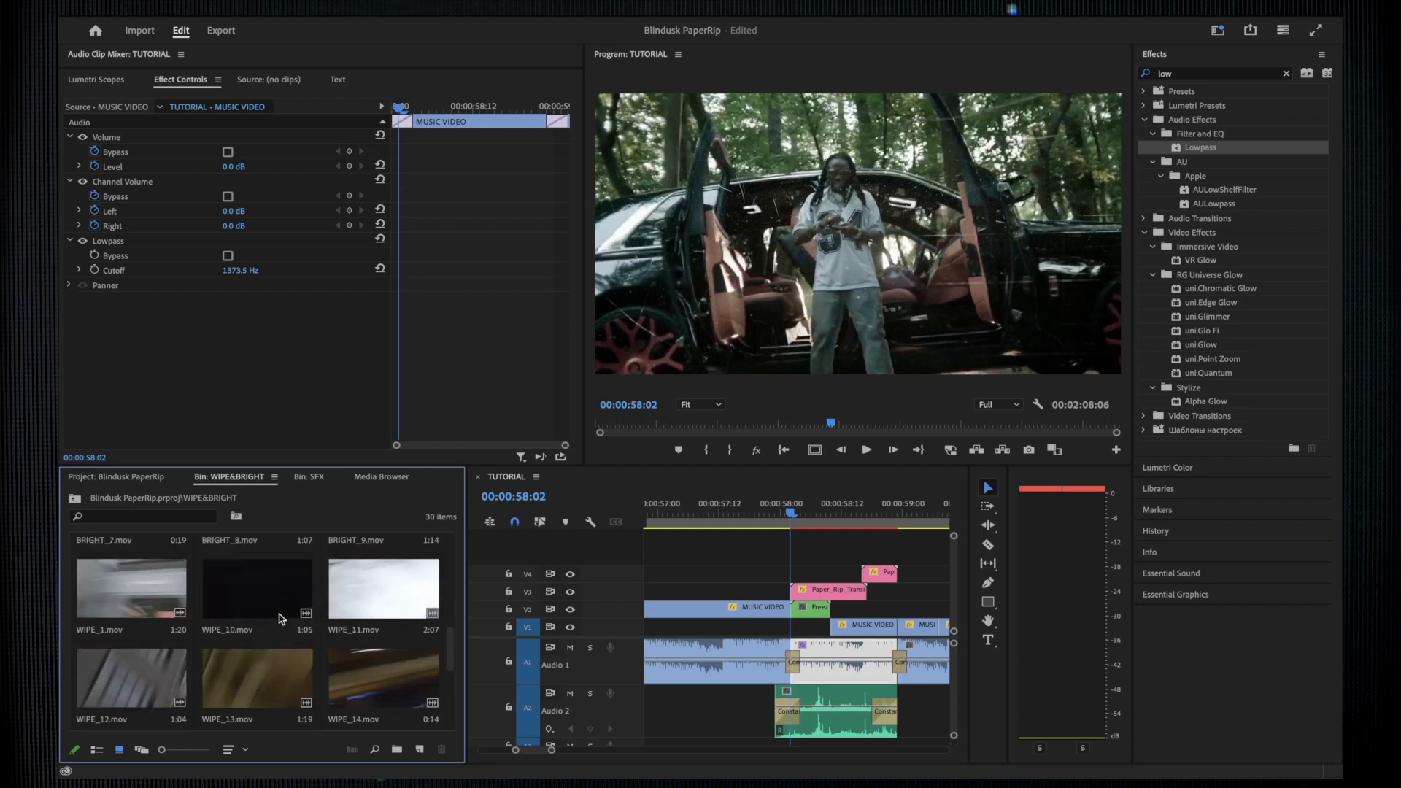
Preview BRIGHT_6.mov and place it on V5 so it overlaps the start of the first paper rip.
double_click(348, 597)
left_click_drag(100, 426, 159, 425)
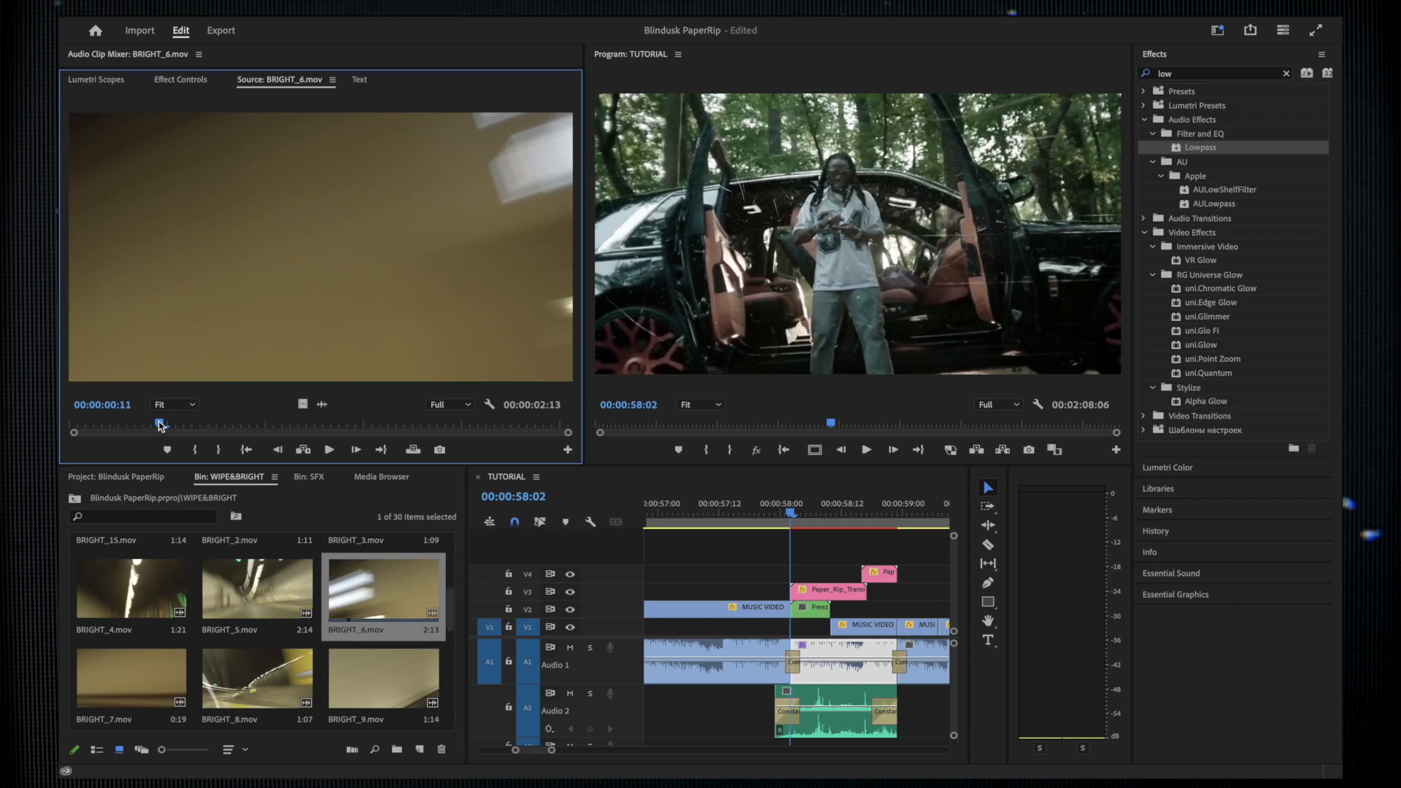
left_click_drag(308, 410, 764, 556)
key("minus")
key("minus")
key("minus")
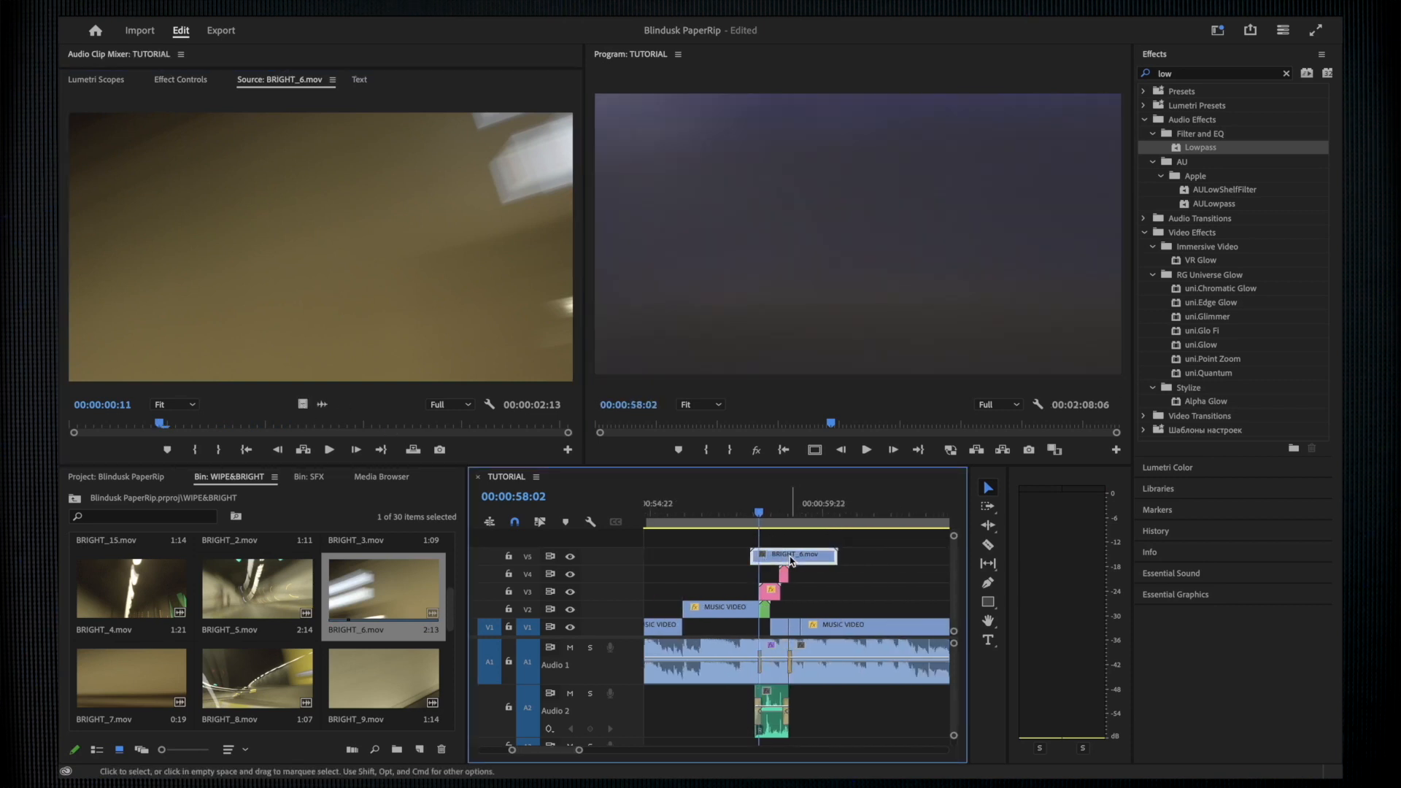
Set the BRIGHT_6.mov clip's blend mode to Screen and play back the overlay.
left_click(210, 79)
left_click(270, 300)
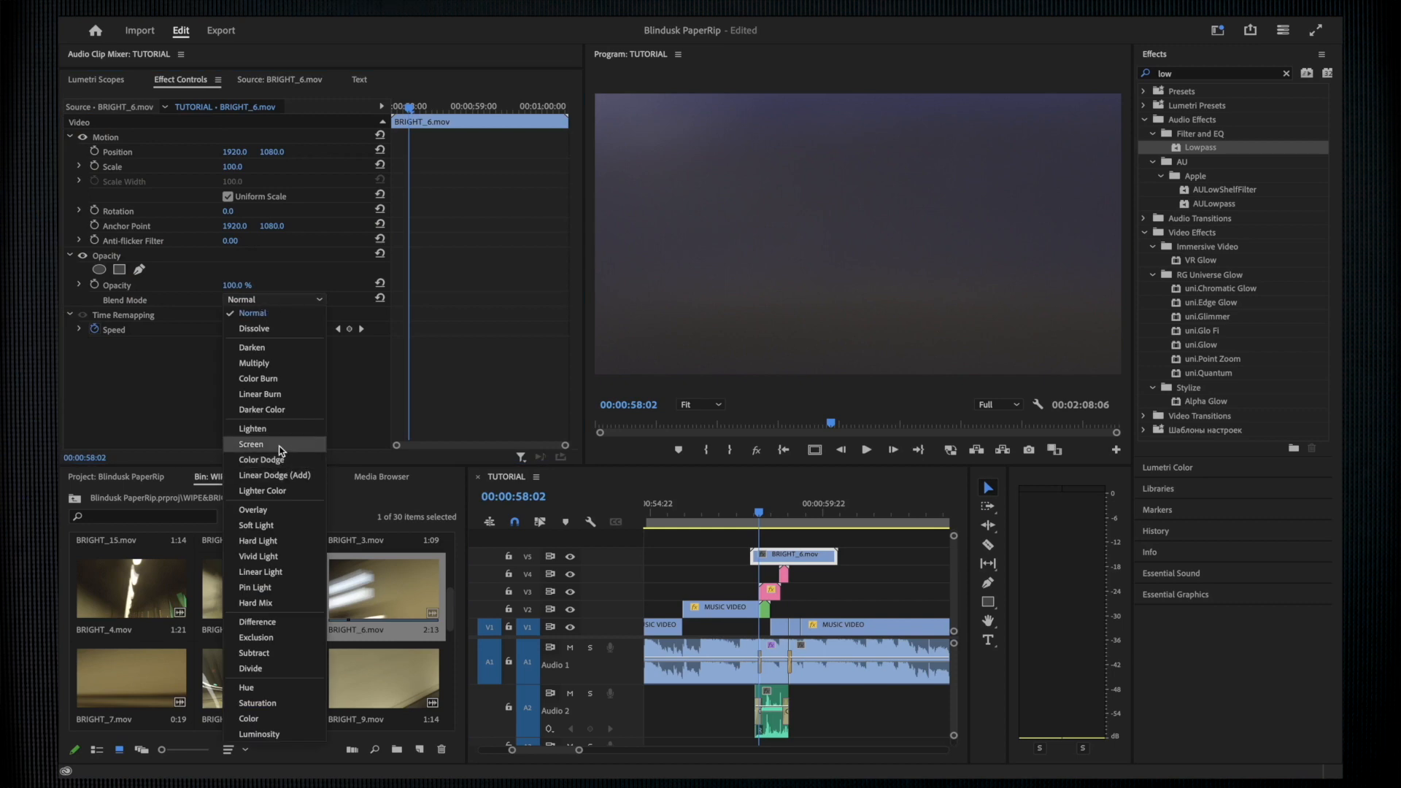
left_click(280, 445)
left_click(747, 509)
scroll(775, 569, "up", 2)
key("space")
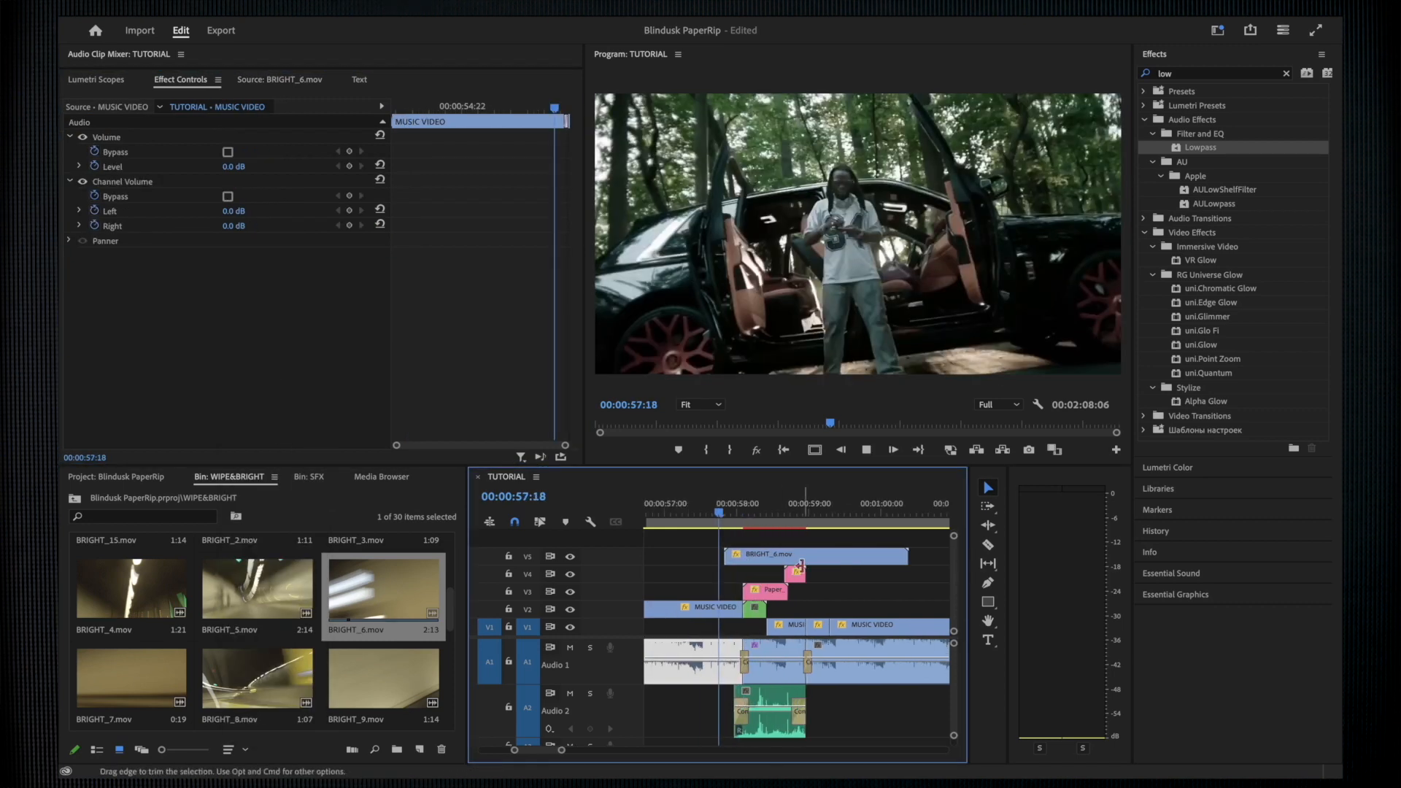
key("space")
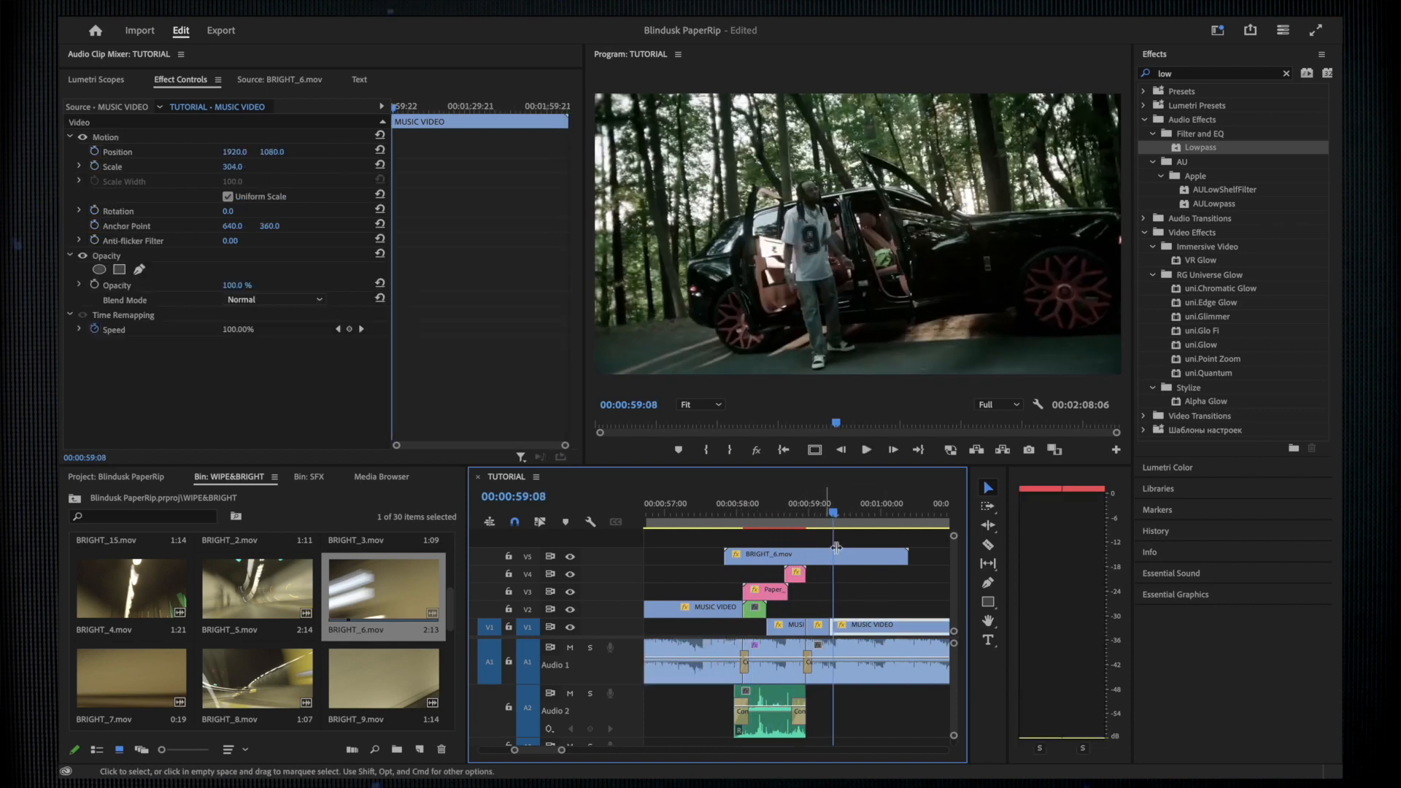
Speed up the BRIGHT_6.mov clip on V5 with the Speed/Duration command.
left_click_drag(907, 556, 832, 554)
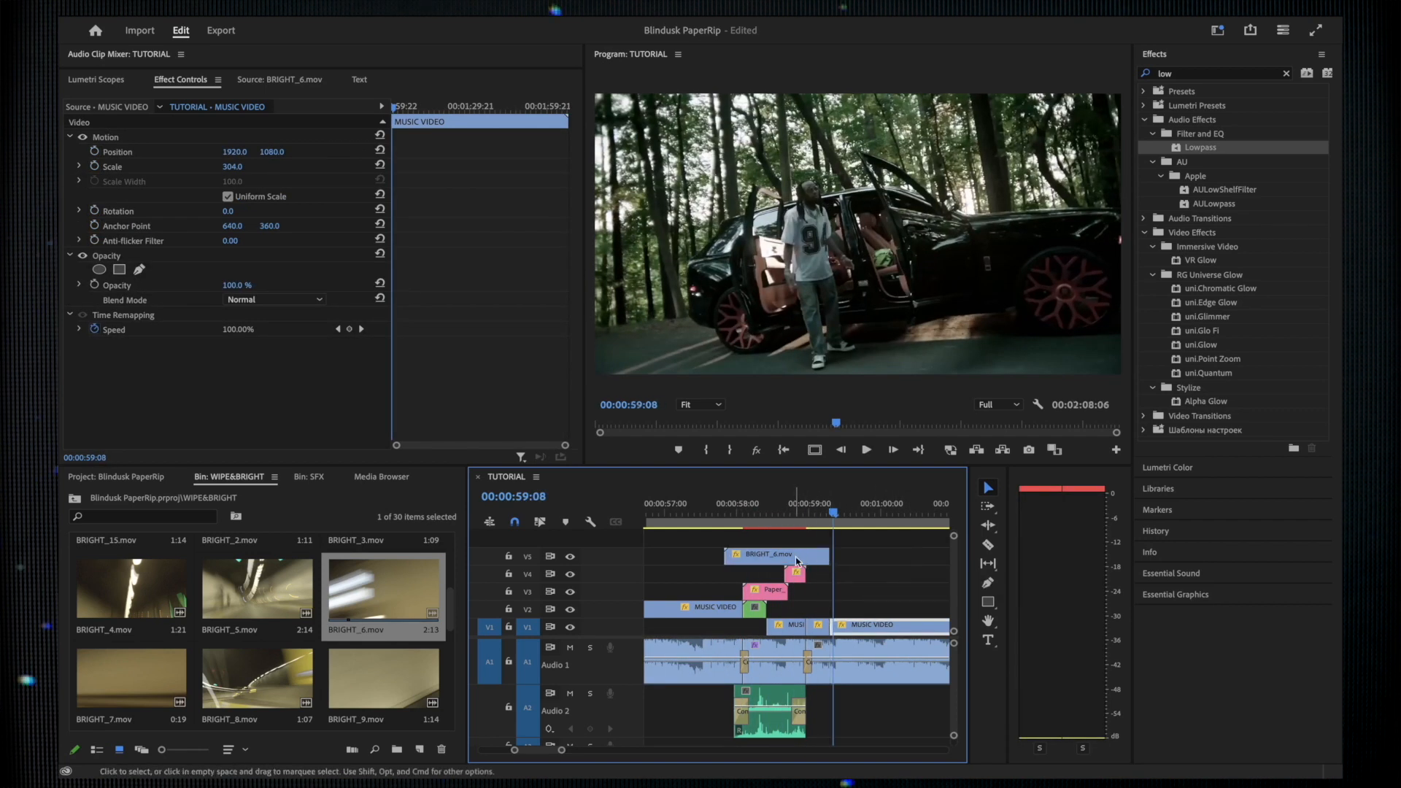
right_click(854, 555)
left_click(911, 483)
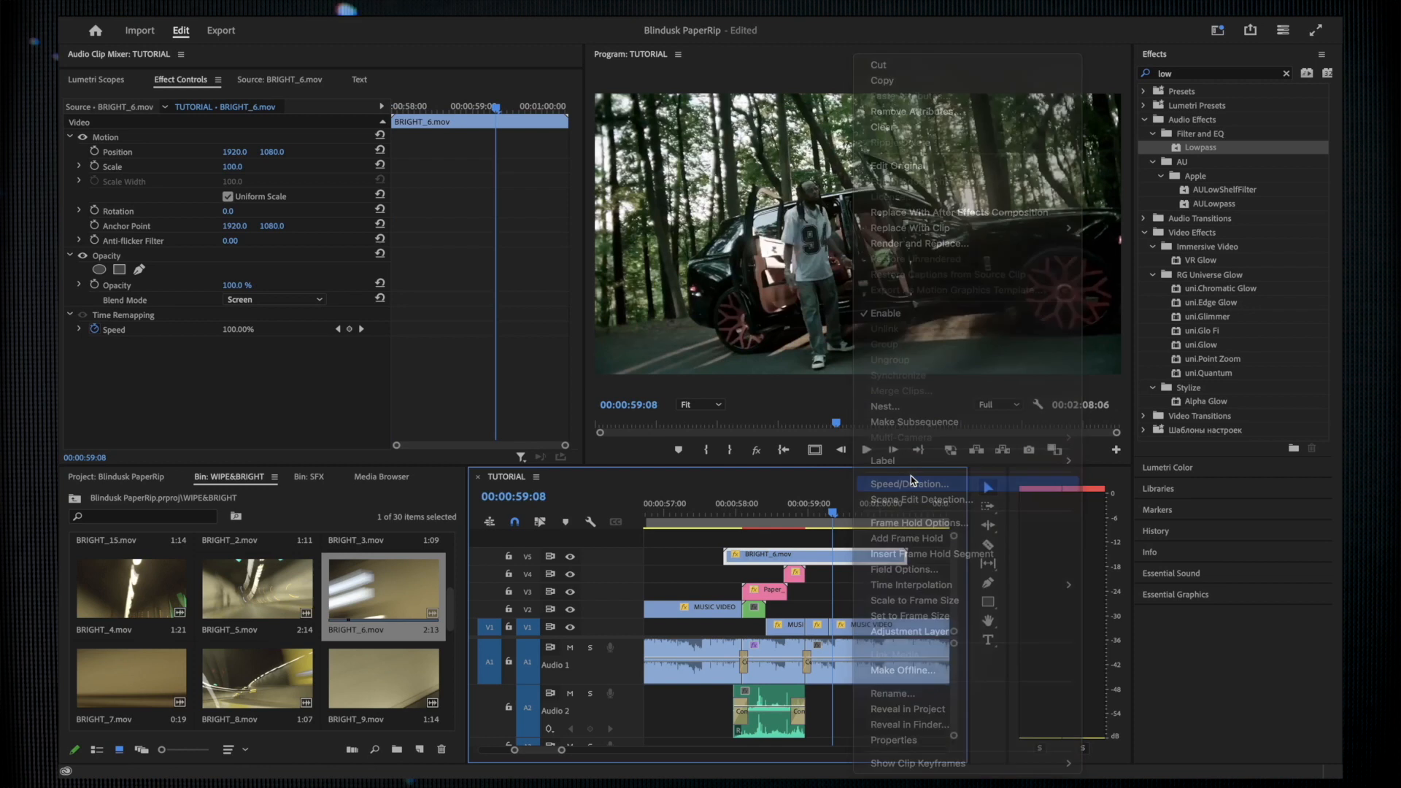
key("Return")
key("Return")
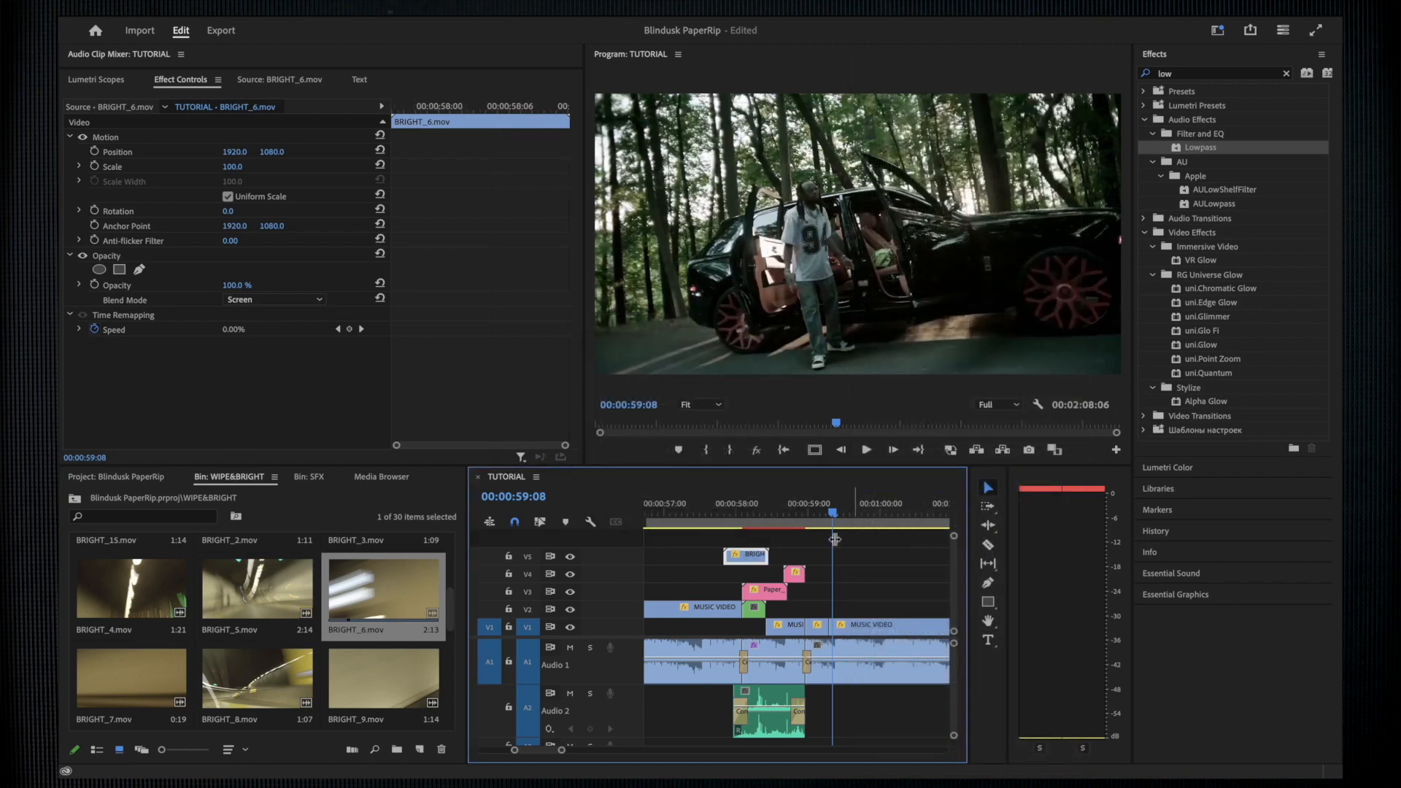
Trim the BRIGHT_6.mov clip to a short flash over the first paper rip's start and play back the result.
left_click(705, 505)
scroll(721, 552, "up", 3)
left_click(778, 557)
left_click_drag(746, 515, 808, 518)
left_click_drag(729, 556, 795, 556)
left_click_drag(854, 556, 825, 556)
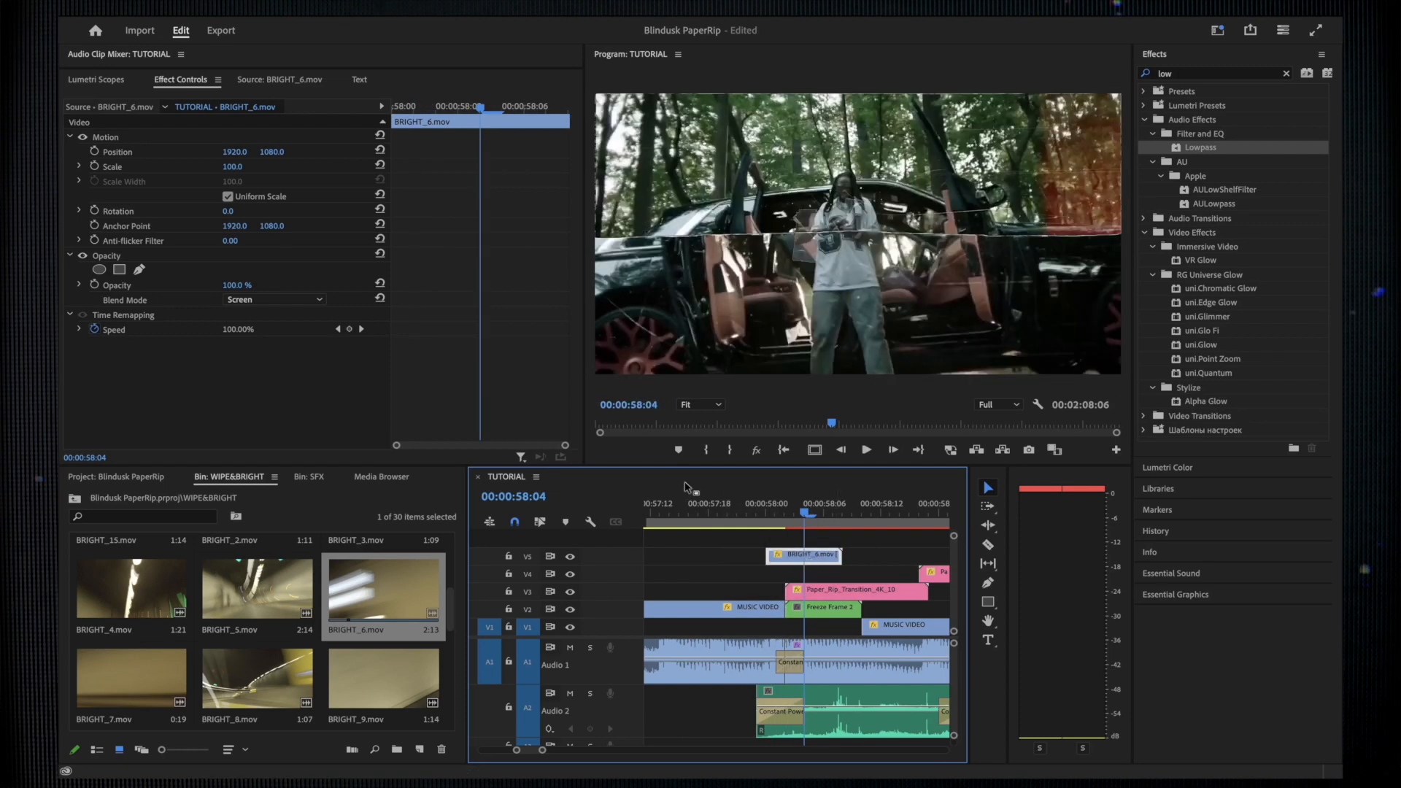
left_click(709, 509)
key("space")
scroll(771, 583, "down", 2)
scroll(785, 553, "right", 1)
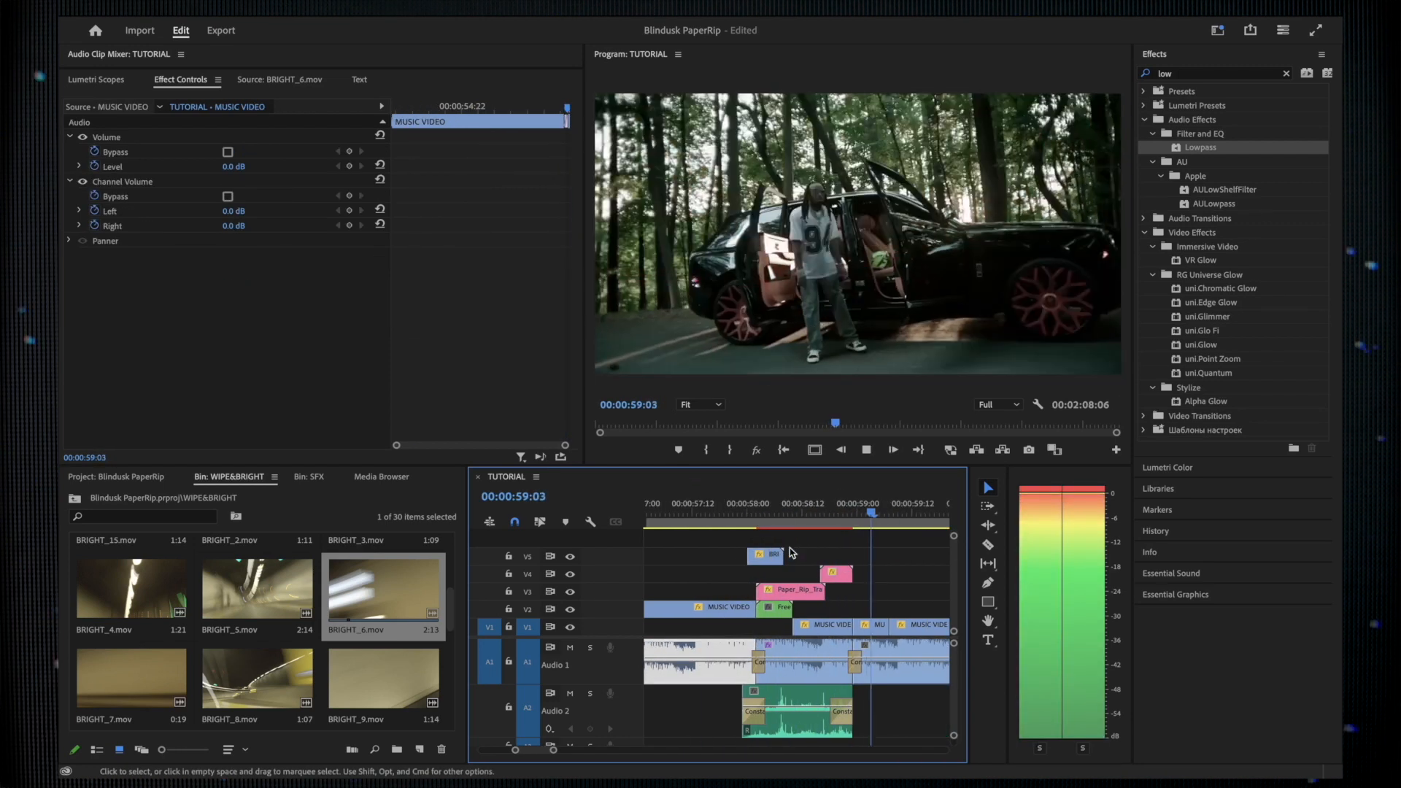
Set the playhead to 00:00:58:22 near the V4 transition's end and preview 8mm_Burns_02.mov from the Film Burns bin.
left_click(844, 508)
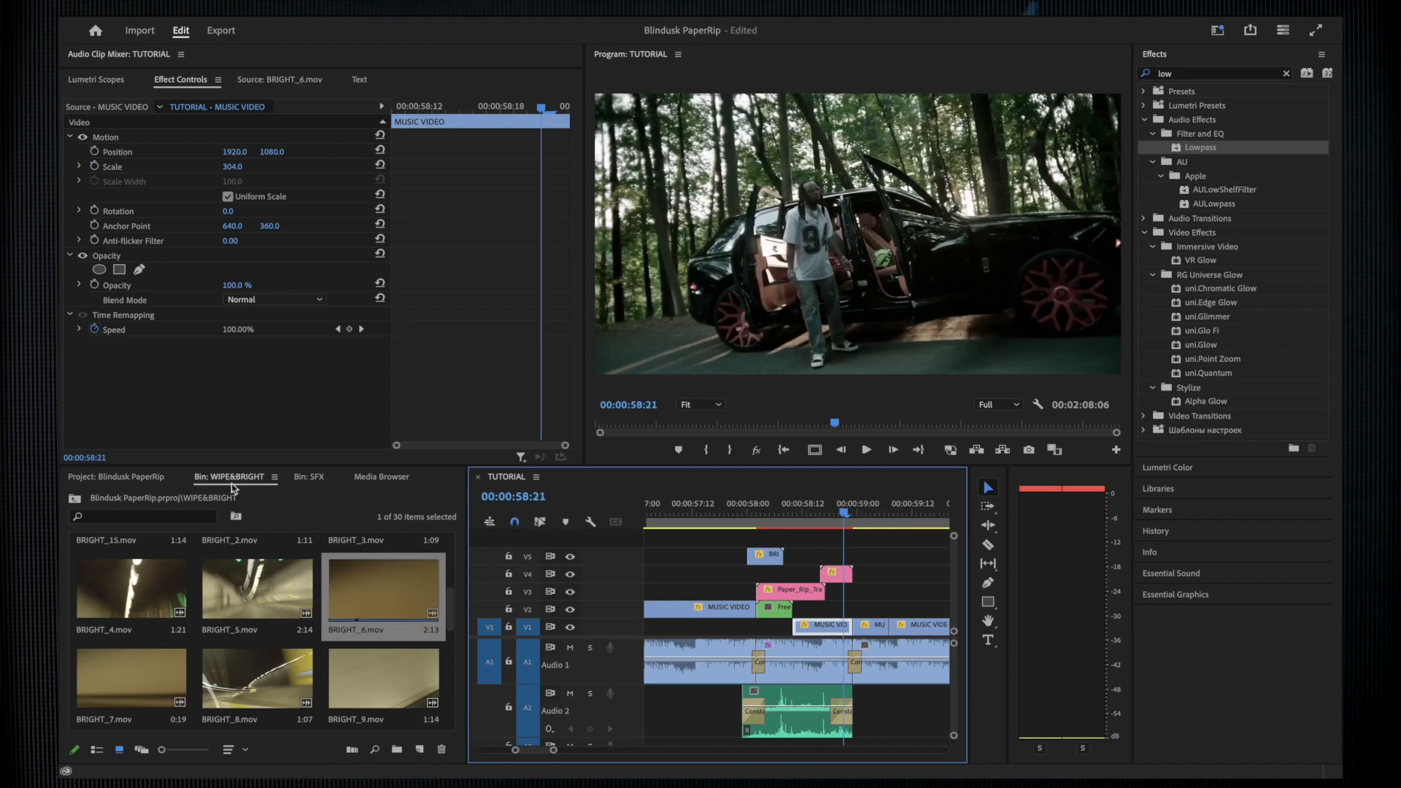
left_click(116, 477)
left_click(144, 586)
double_click(143, 586)
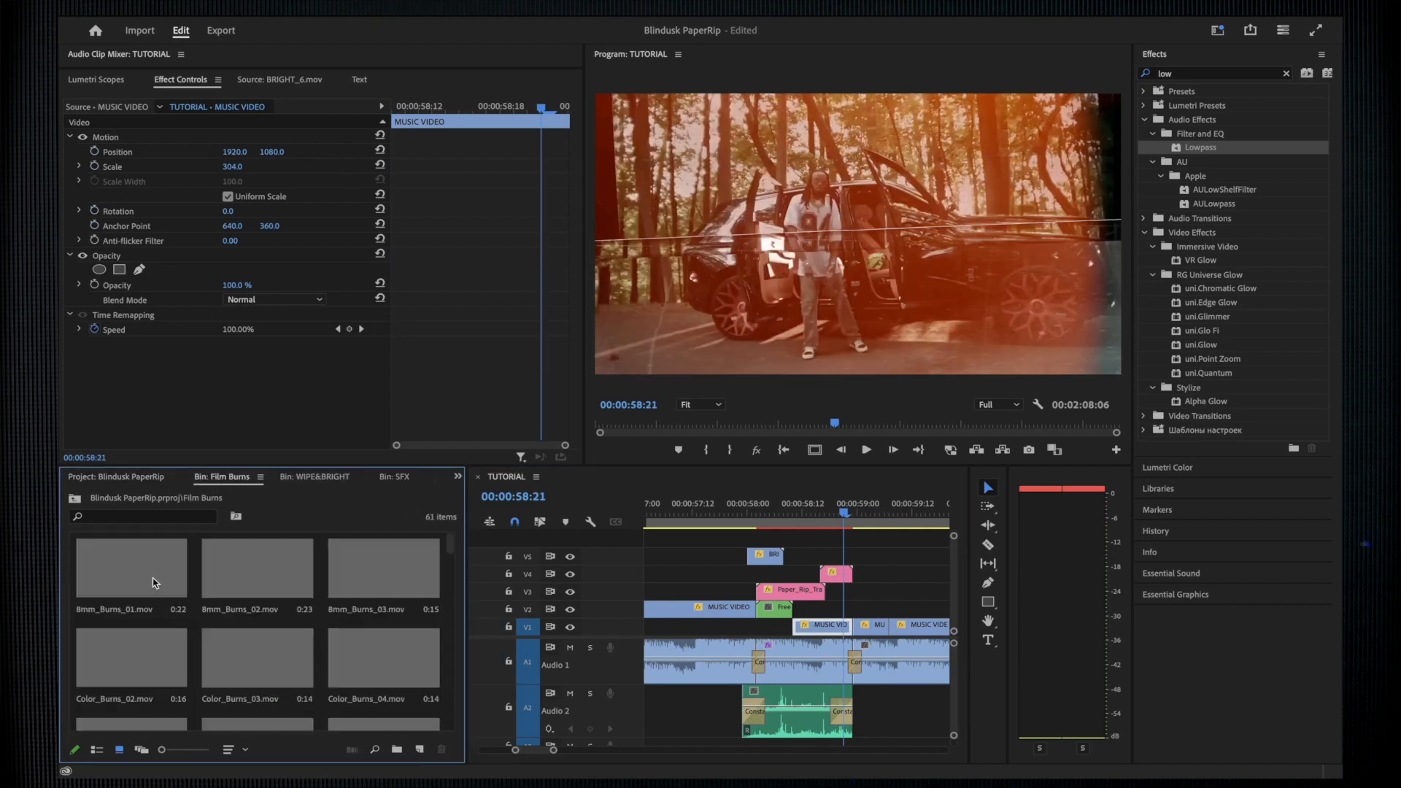
scroll(840, 559, "up", 2)
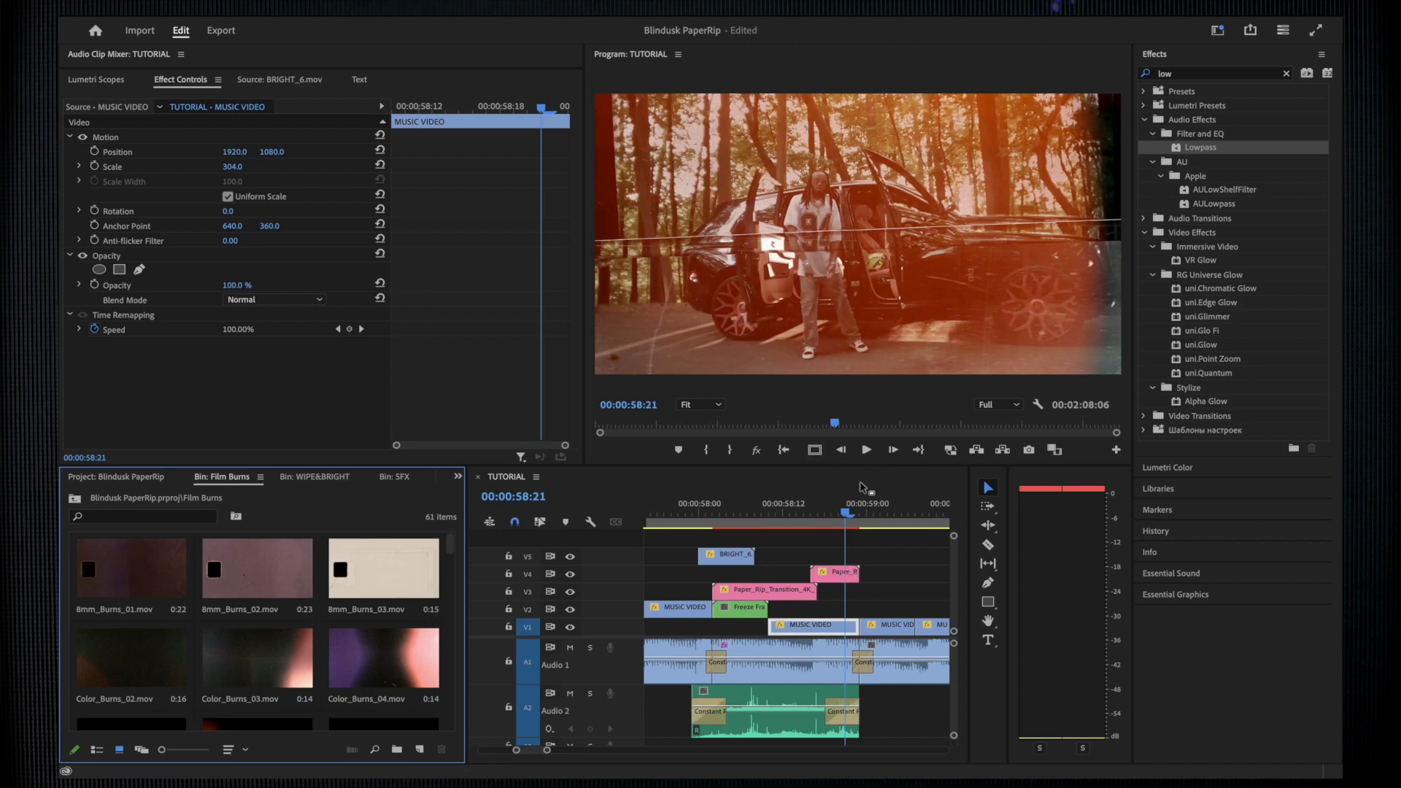
left_click(855, 516)
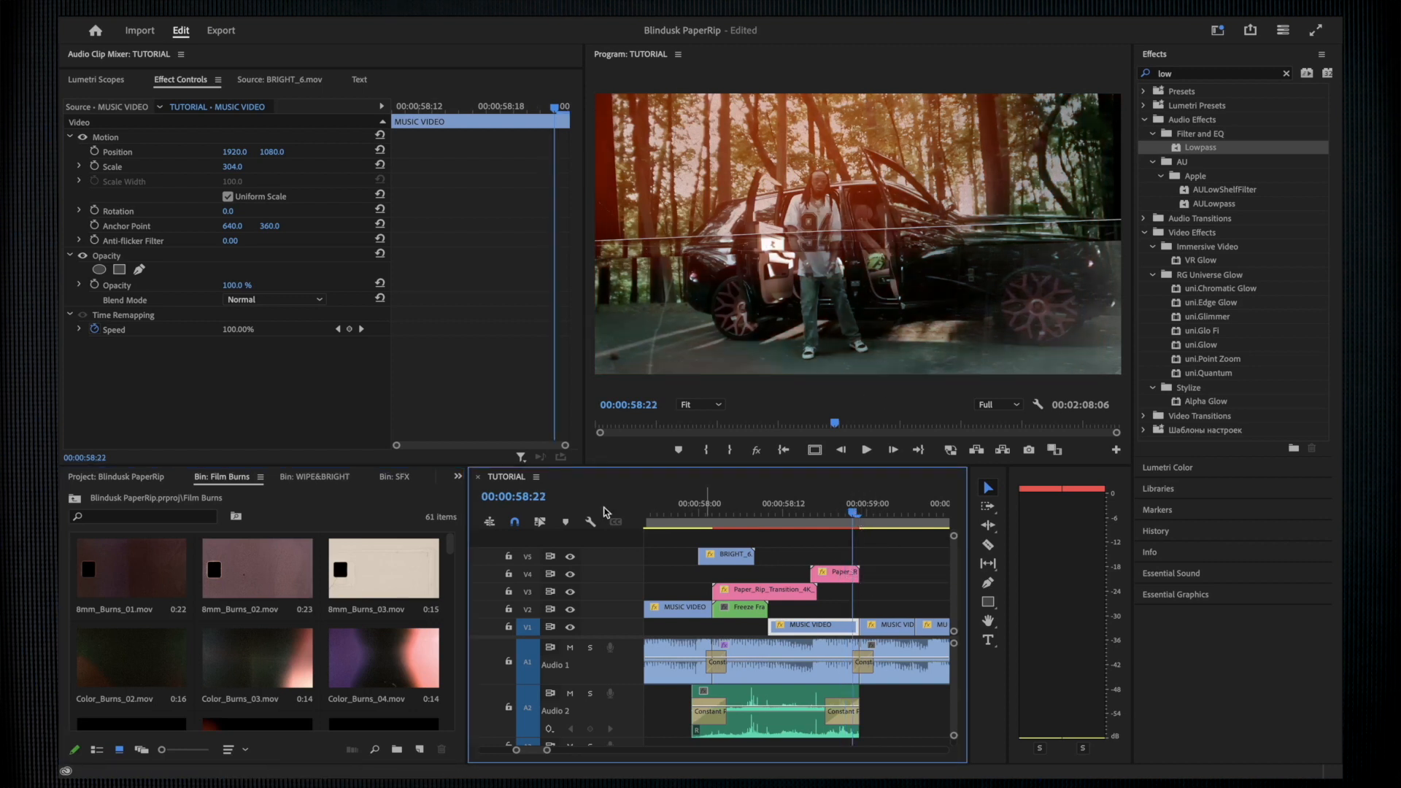
double_click(244, 574)
left_click_drag(110, 422, 241, 433)
Mark the first seven frames of Color_Burns_04.mov and place that range on V5 at 00:00:58:22.
double_click(347, 656)
left_click_drag(131, 429, 60, 431)
key("i")
key("Right")
key("Right")
key("Right")
key("Right")
key("Right")
key("Right")
key("o")
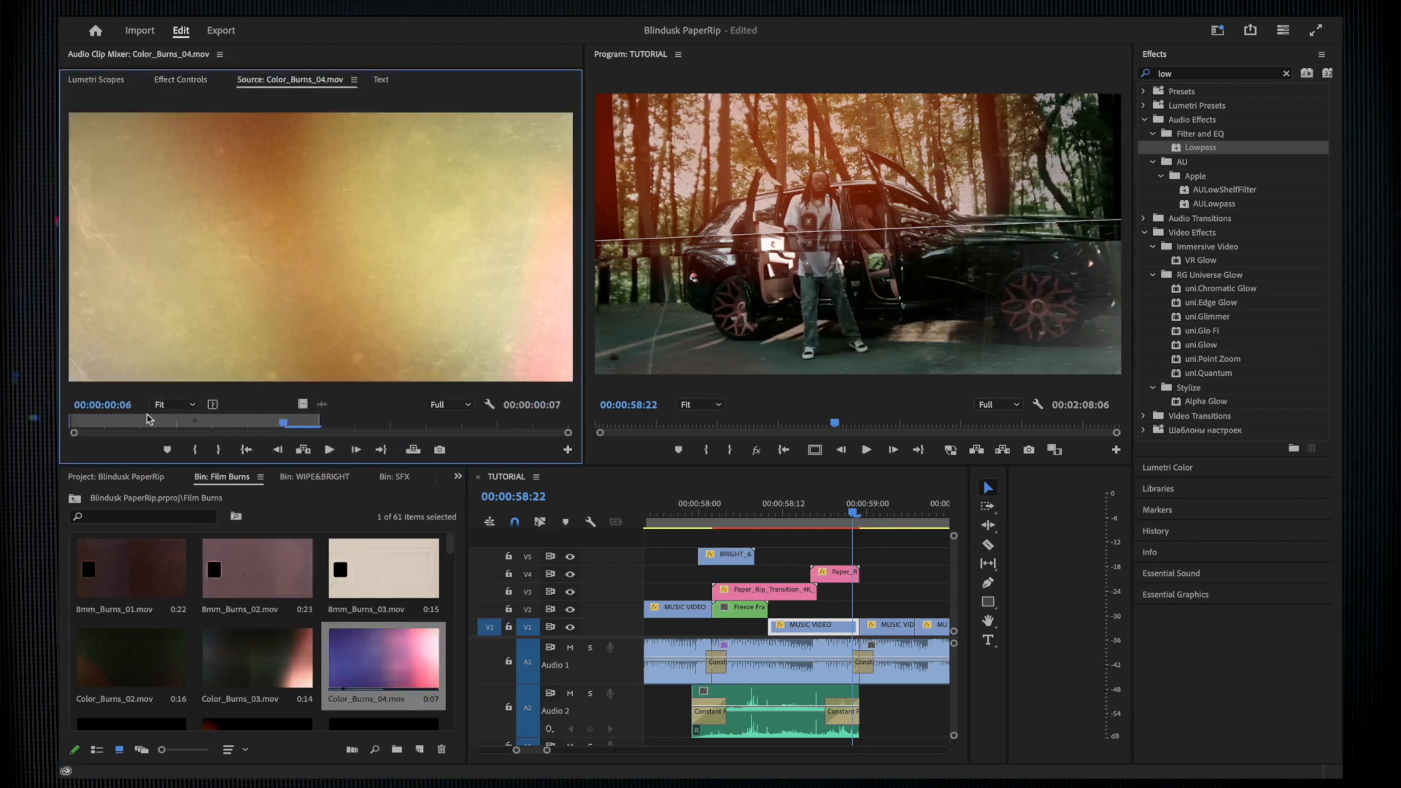
left_click_drag(321, 411, 876, 556)
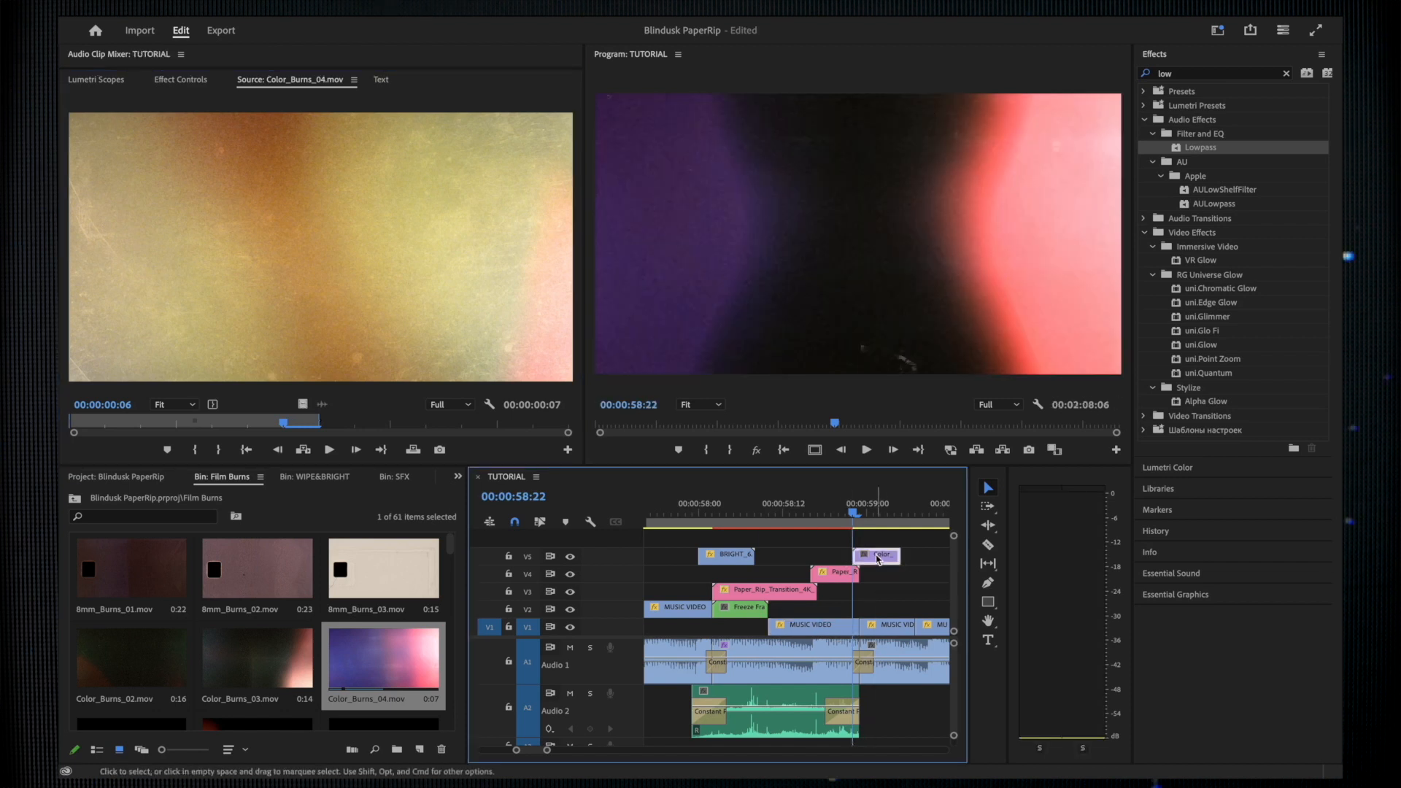
Set the Color_Burns_04.mov clip's blend mode to Screen and shorten its end to a few frames.
left_click(181, 80)
left_click(274, 299)
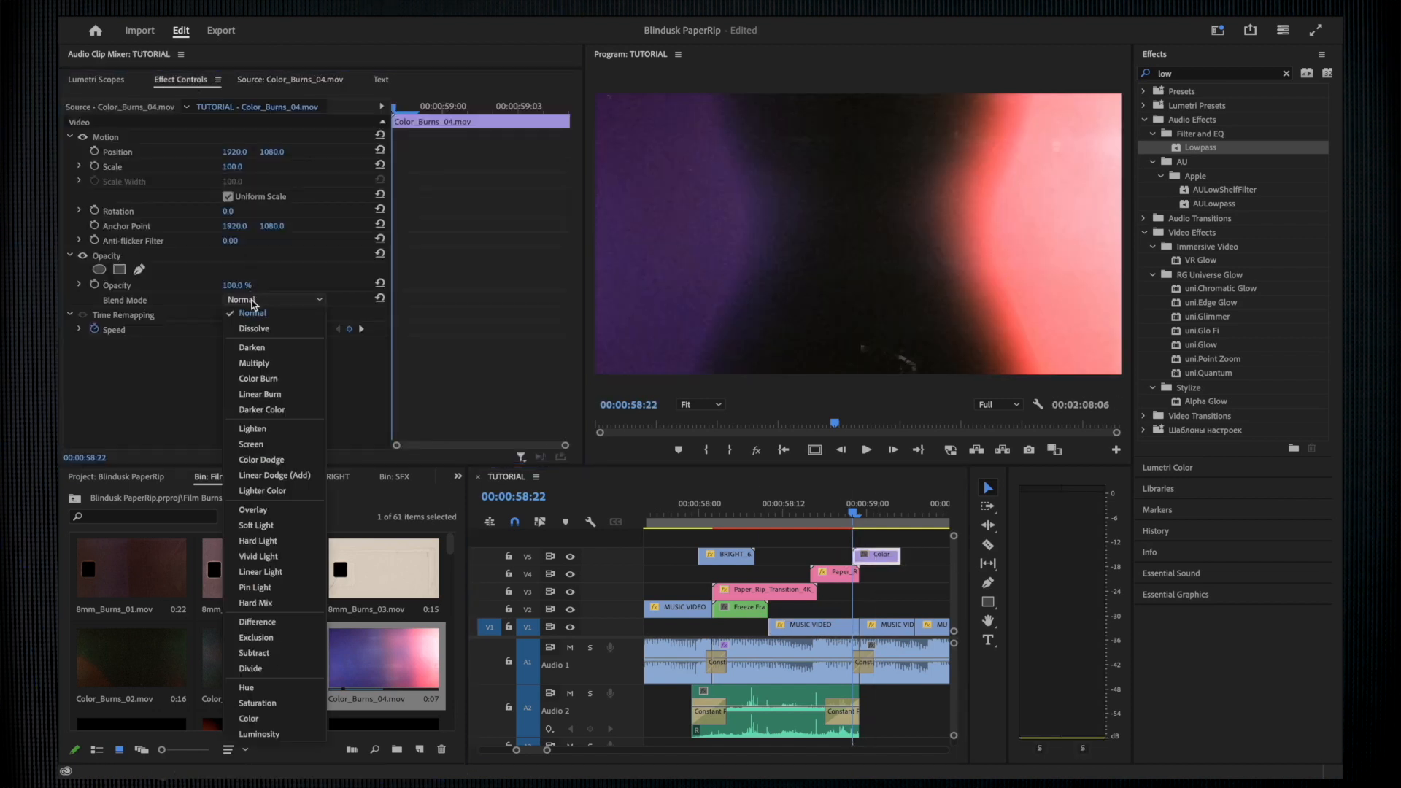
left_click(270, 443)
left_click_drag(899, 555, 868, 553)
Play back the double transition to review the light flash and film burn overlays.
left_click(831, 514)
key("space")
scroll(868, 562, "down", 3)
key("space")
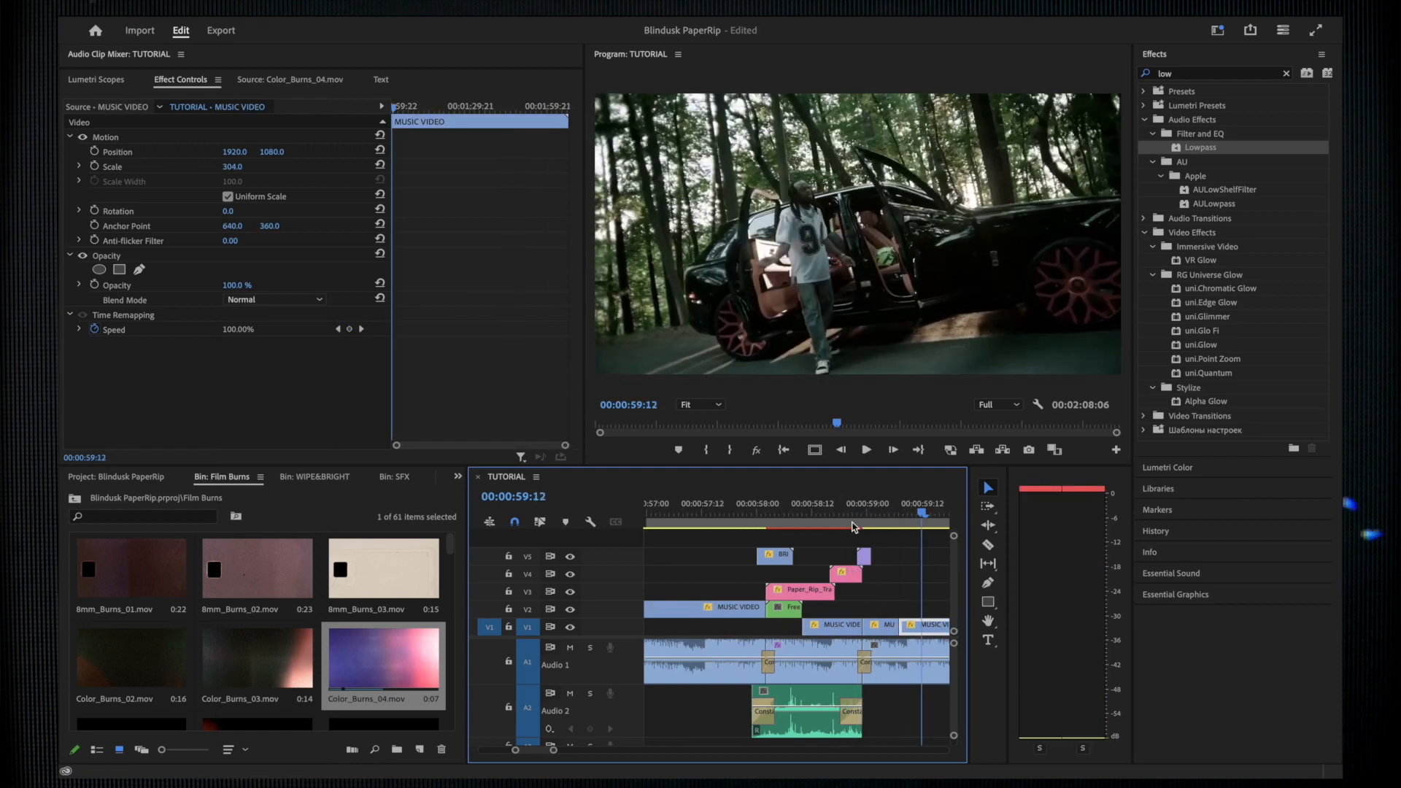
left_click(727, 517)
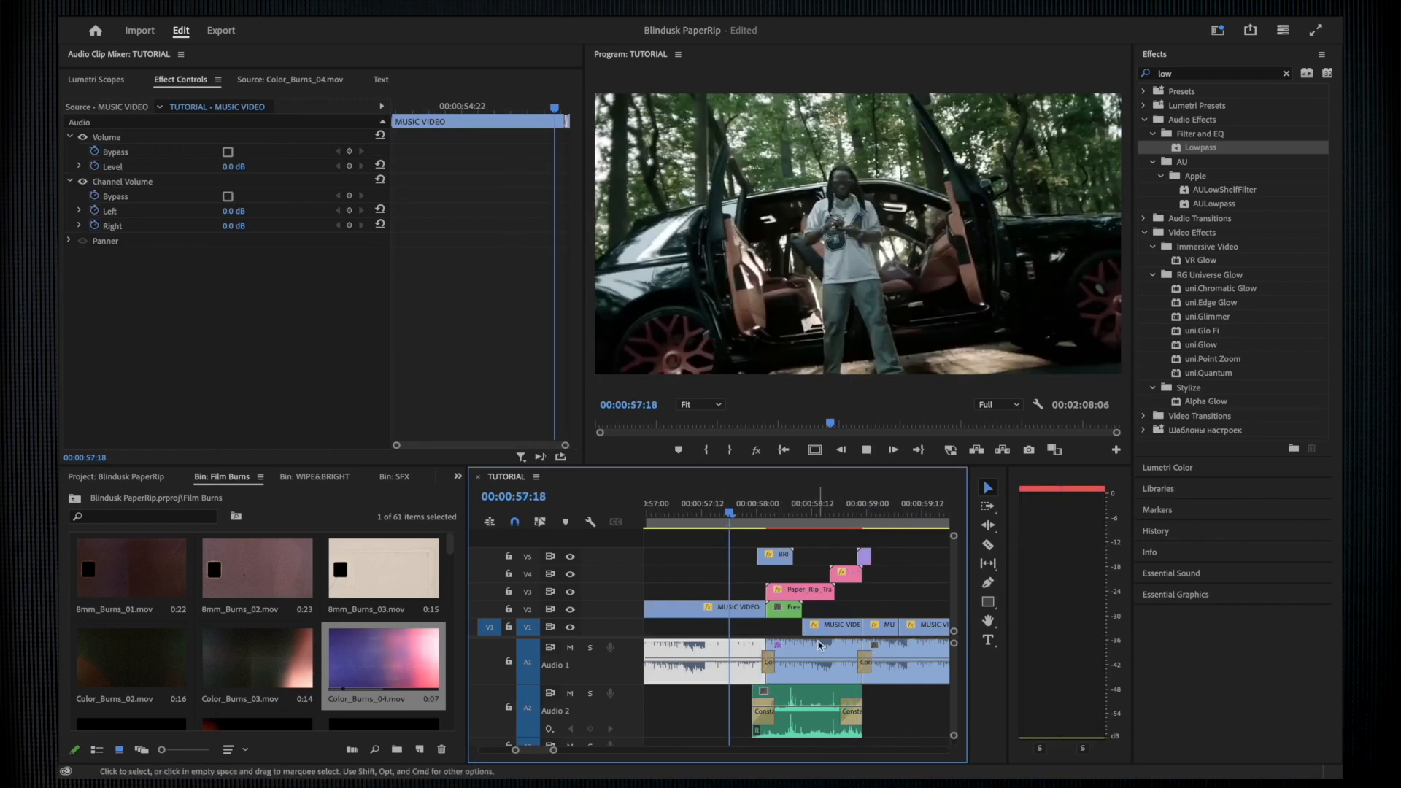
key("space")
key("space")
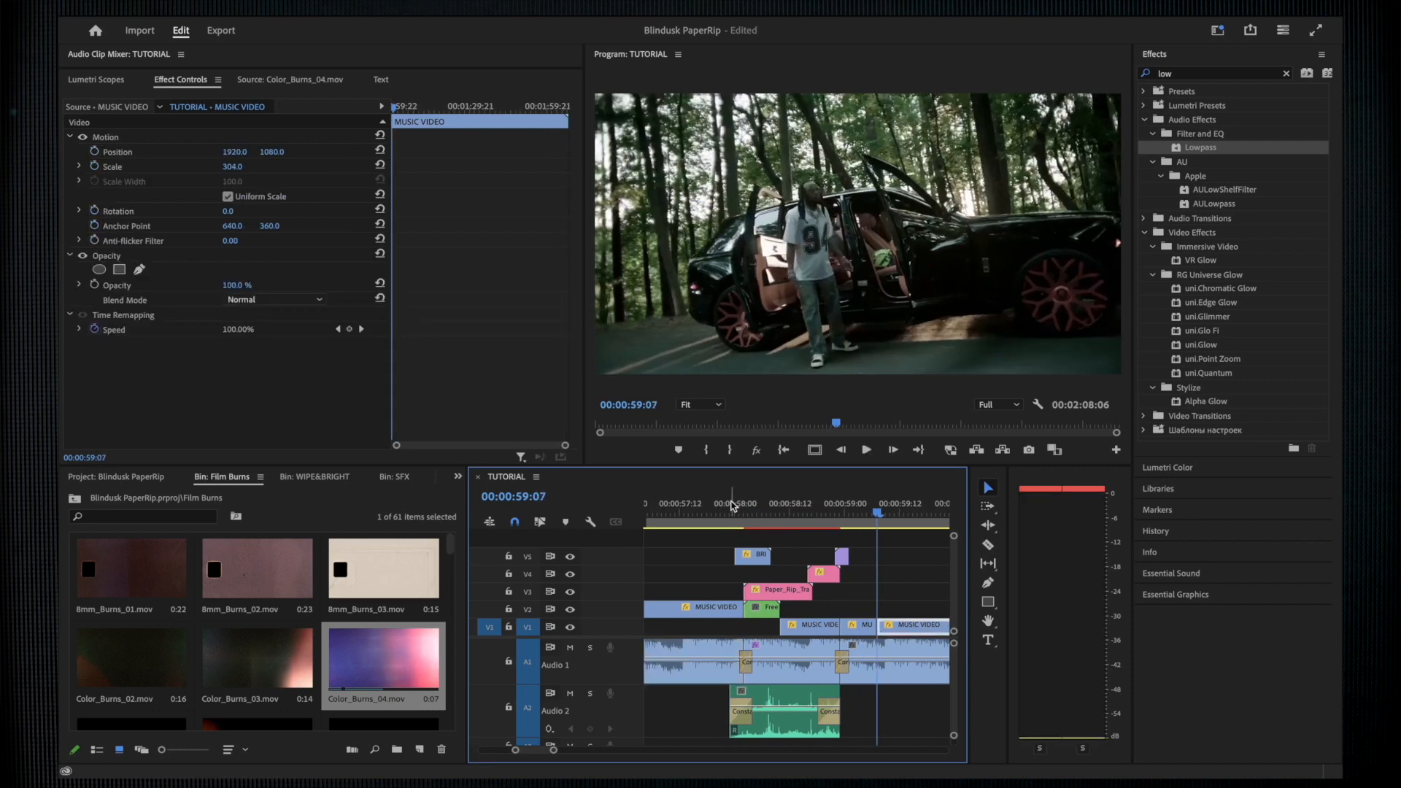
key("space")
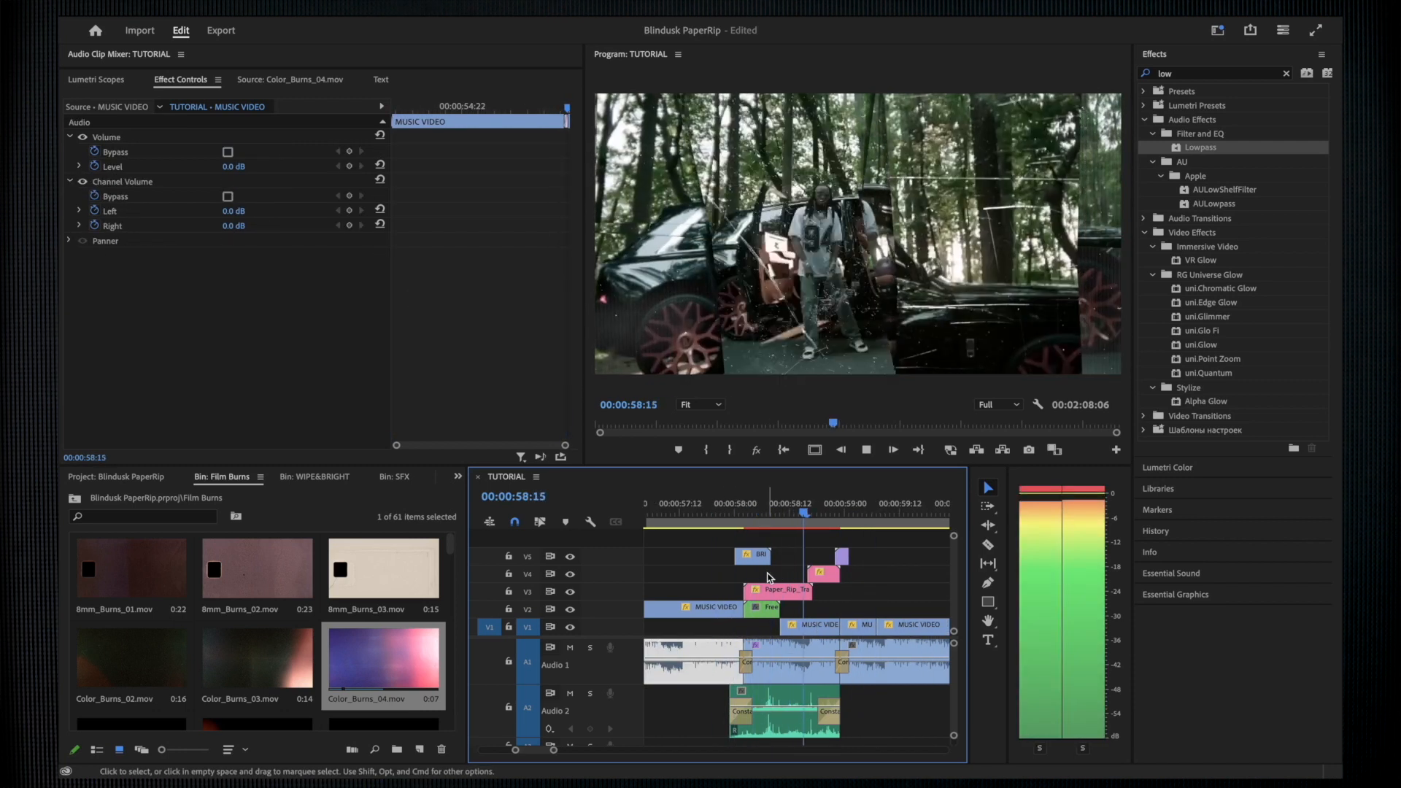
key("space")
scroll(839, 730, "down", 2)
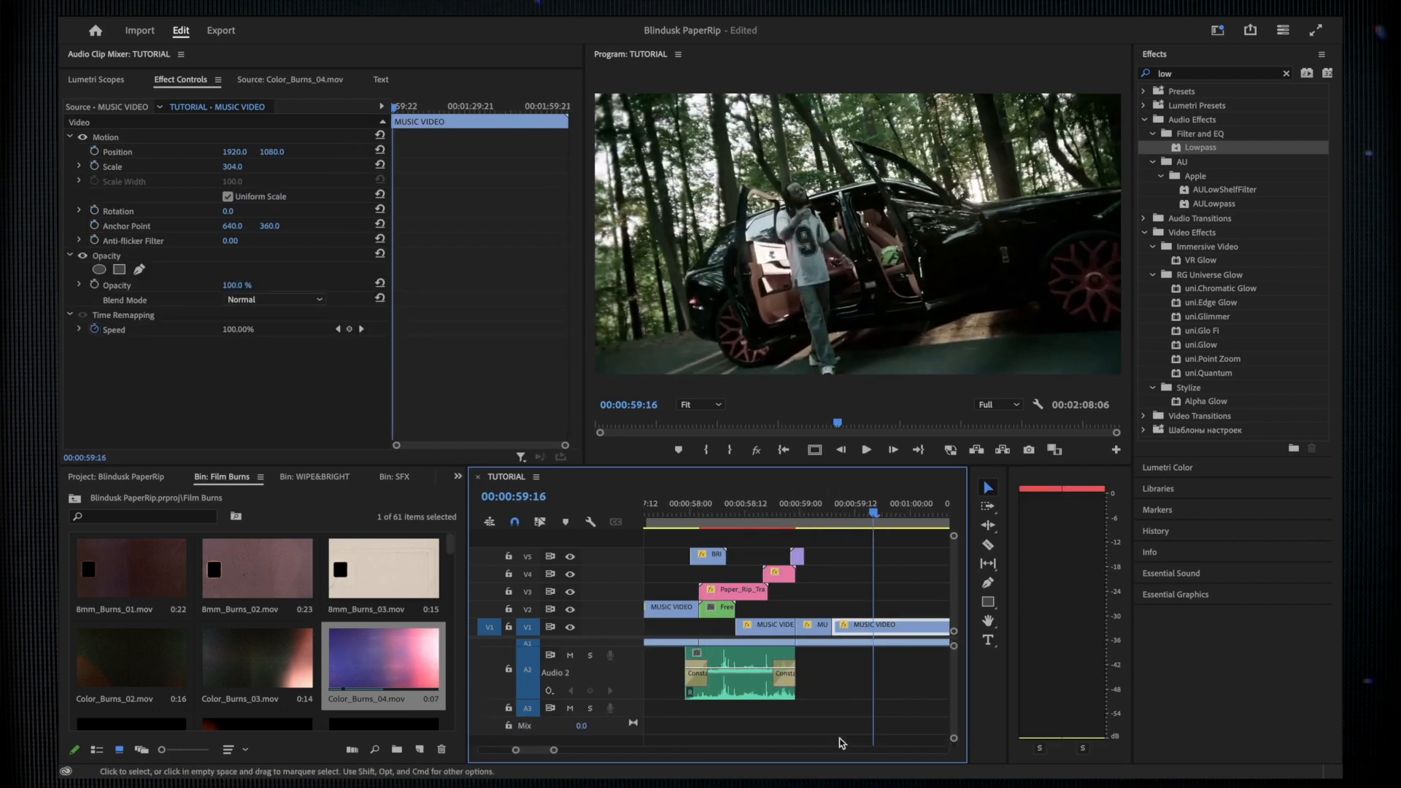
Open the project's SFX bin and preview the Camera_Click_11.wav sound.
left_click(135, 478)
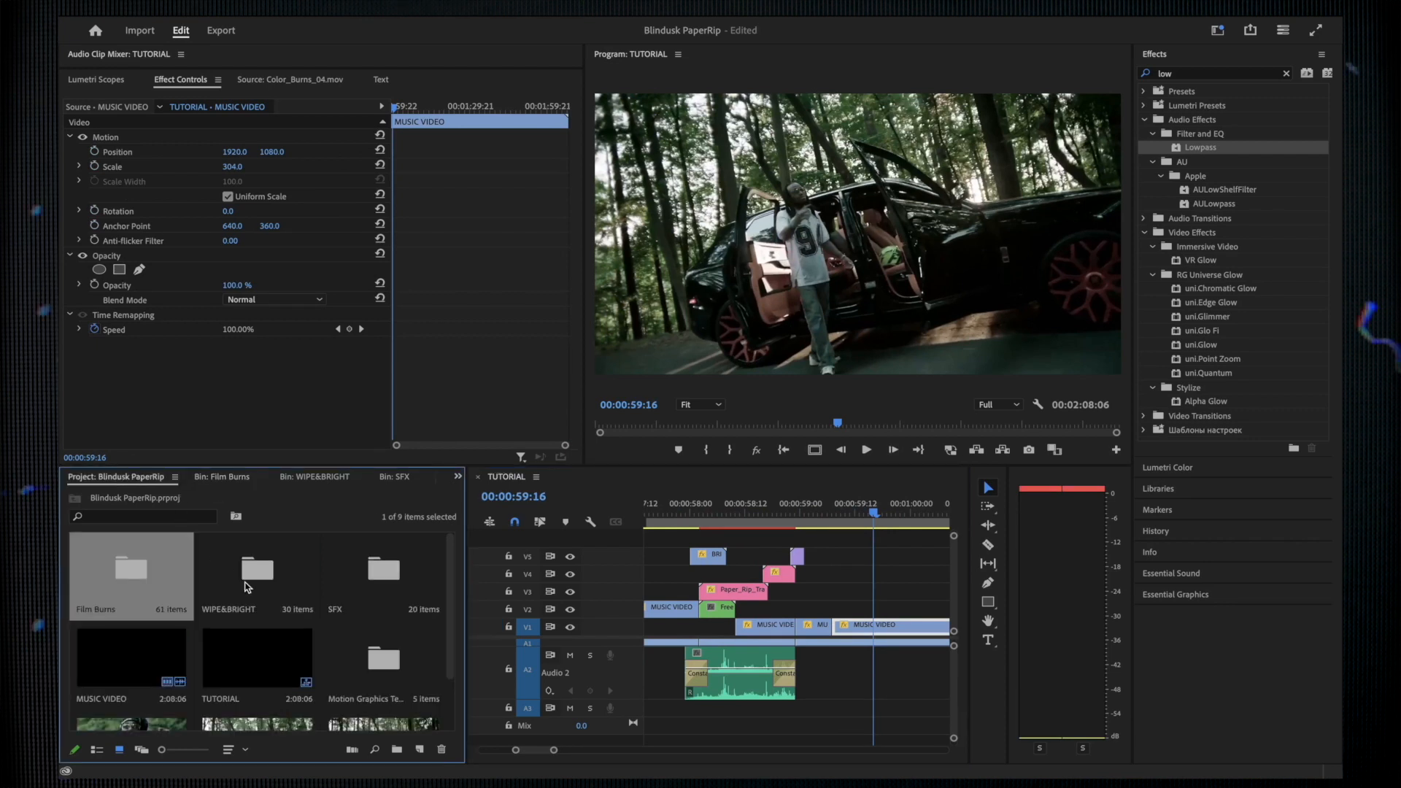
double_click(378, 578)
scroll(282, 630, "up", 5)
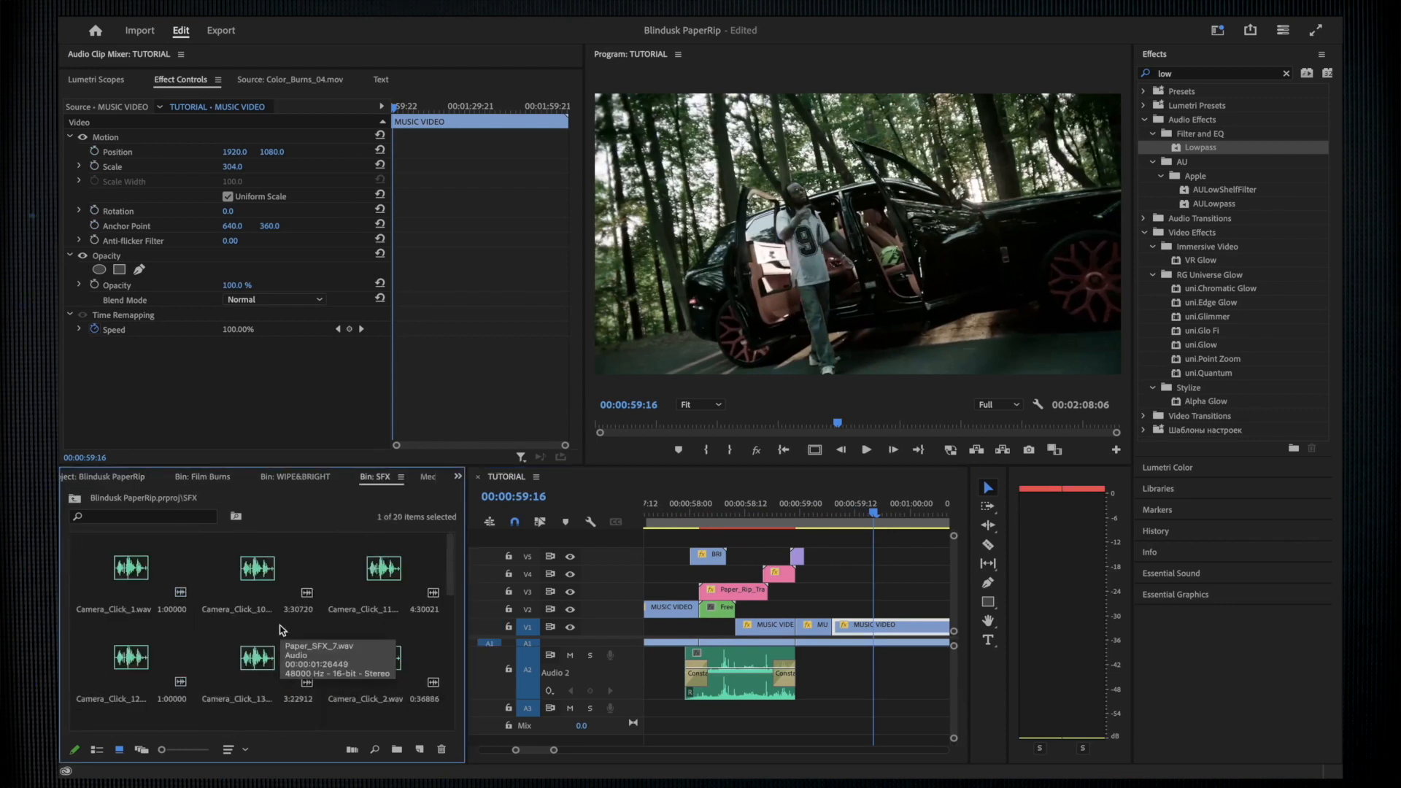
double_click(372, 588)
key("space")
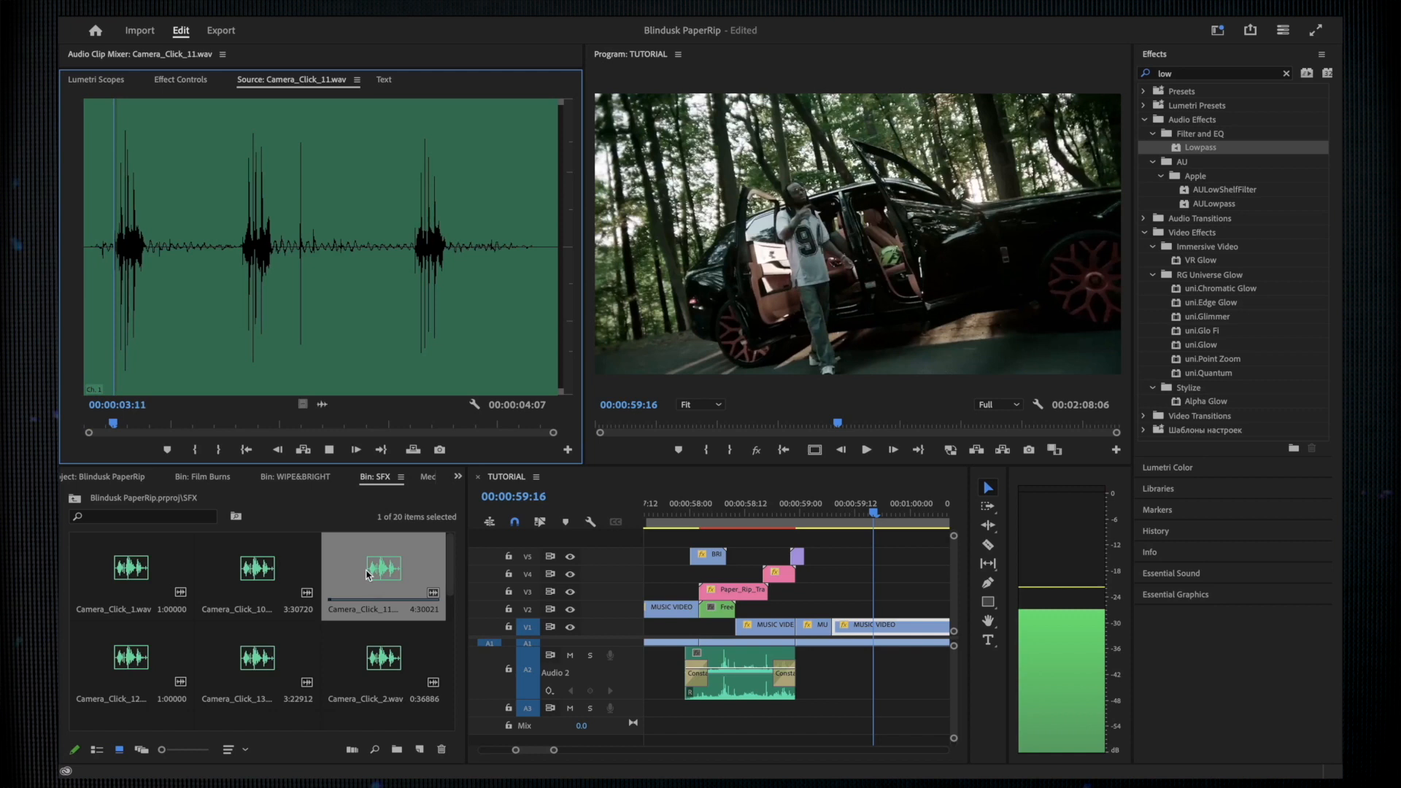
Mark the first click of Camera_Click_10.wav with in and out points and place that range on A3 at 00:00:58:18.
double_click(257, 579)
key("space")
key("space")
left_click(94, 425)
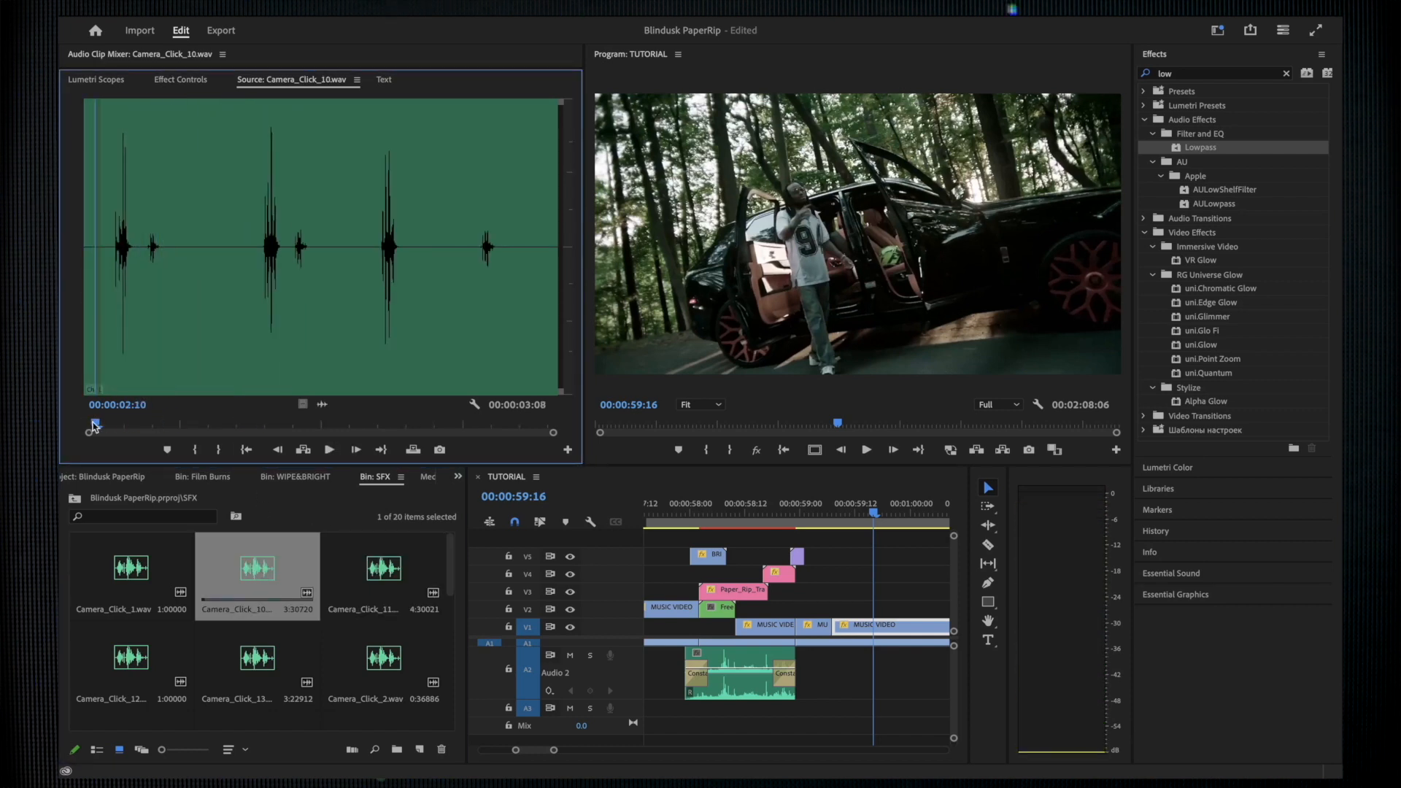
key("i")
key("space")
key("space")
key("o")
left_click_drag(322, 404, 743, 711)
Play back the second paper rip with the camera click sound on A3.
scroll(806, 715, "up", 3)
left_click(674, 509)
key("space")
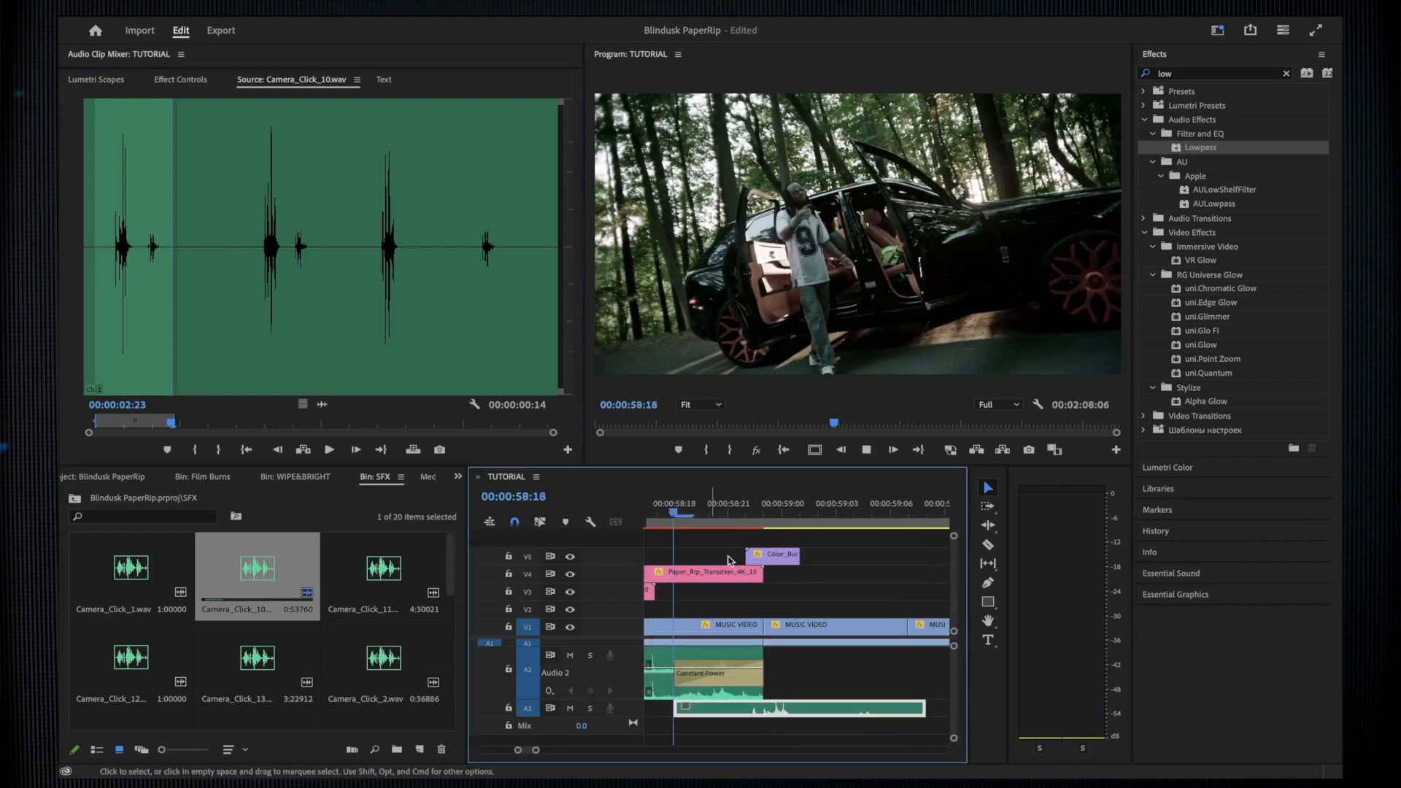
scroll(751, 573, "down", 2)
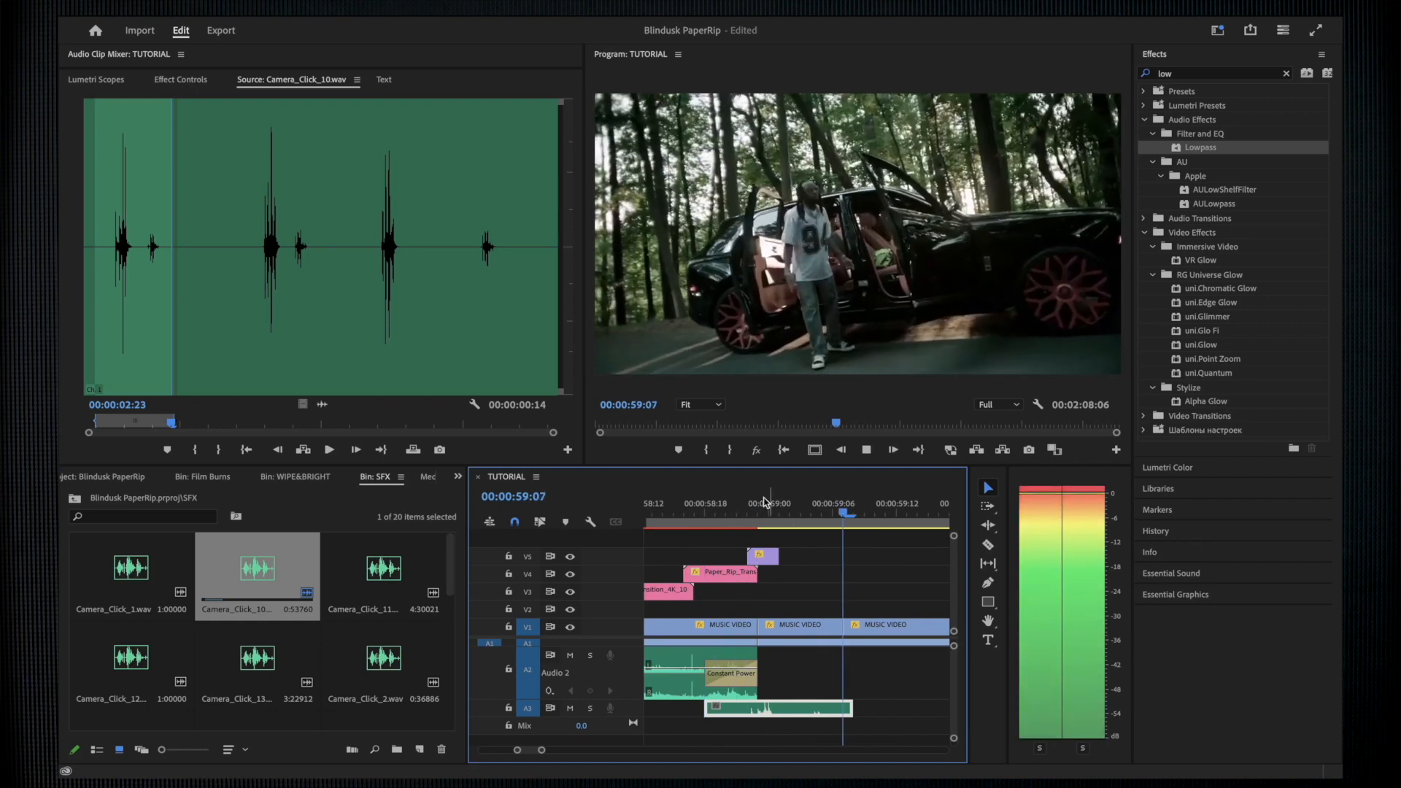
key("space")
scroll(757, 555, "down", 1)
key("j")
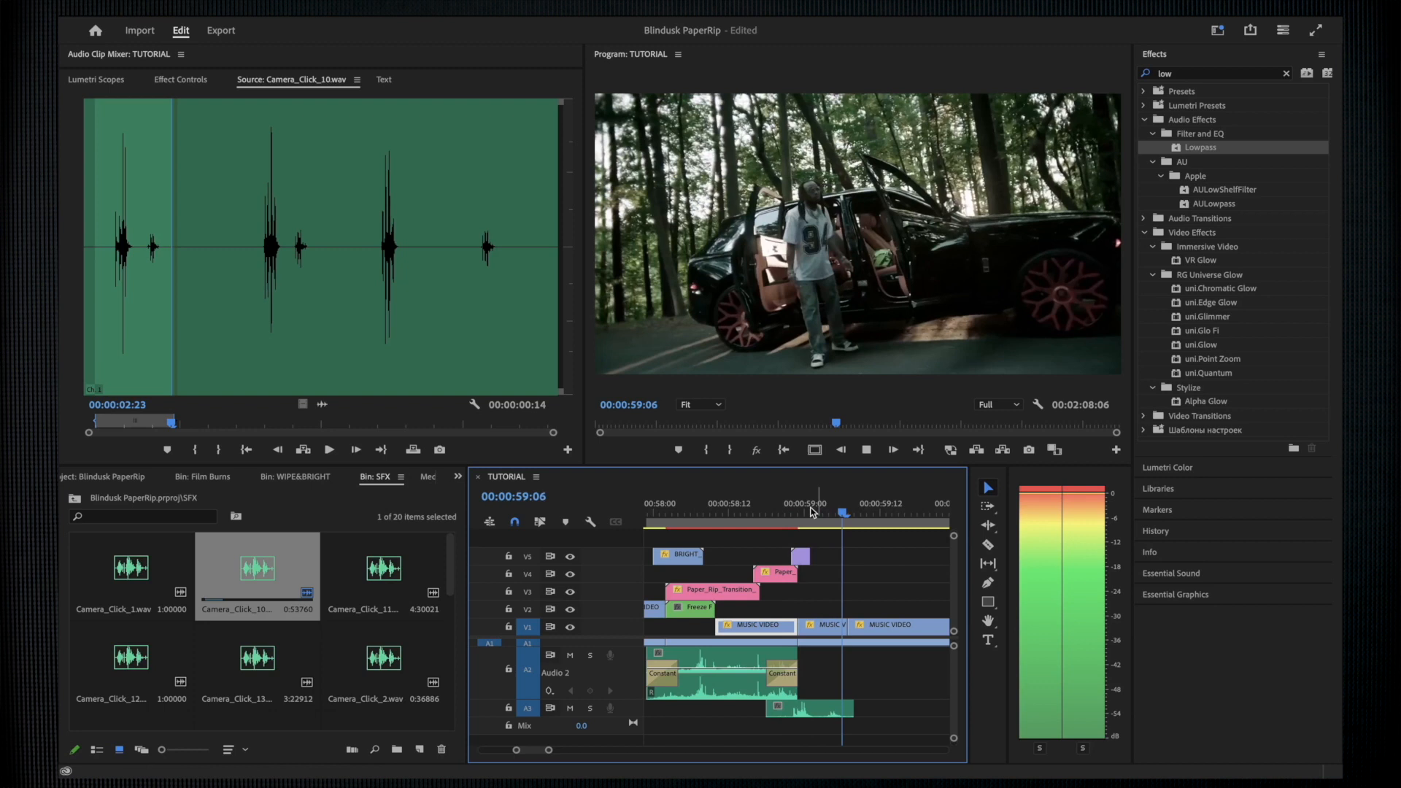
Create an adjustment layer and fit it on V2 over the short MUSIC VIDEO clip that follows the double transition.
left_click(761, 513)
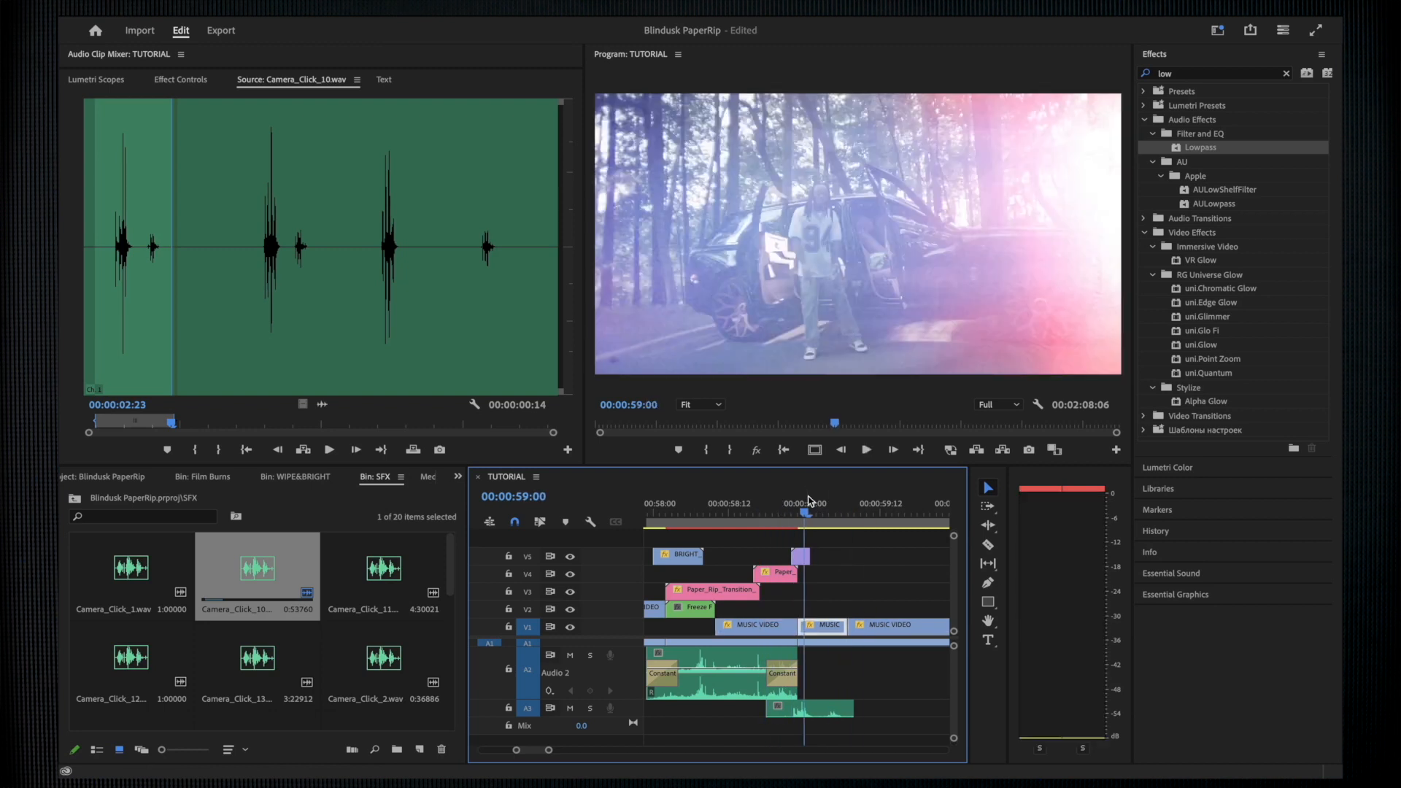
left_click(819, 508)
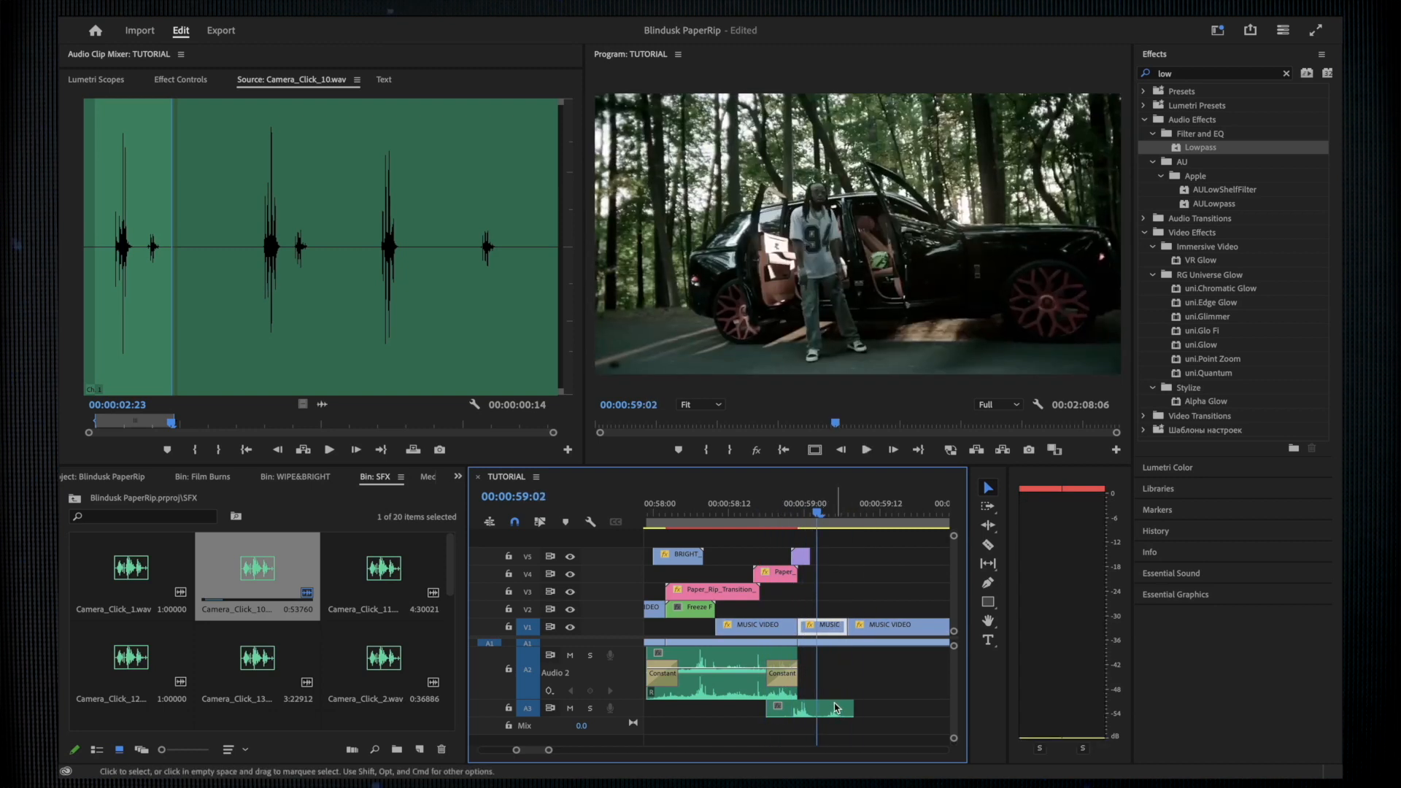
double_click(577, 629)
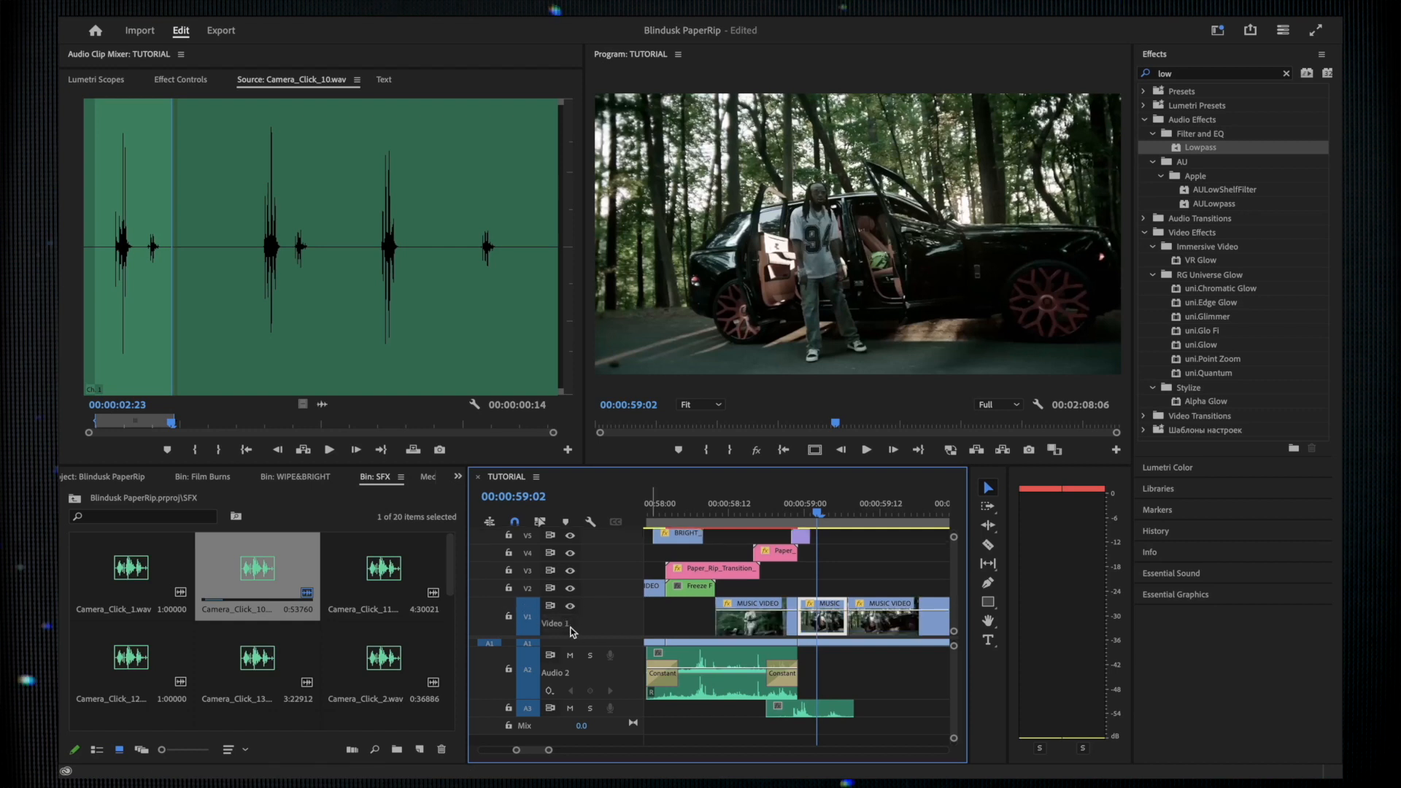
left_click(420, 750)
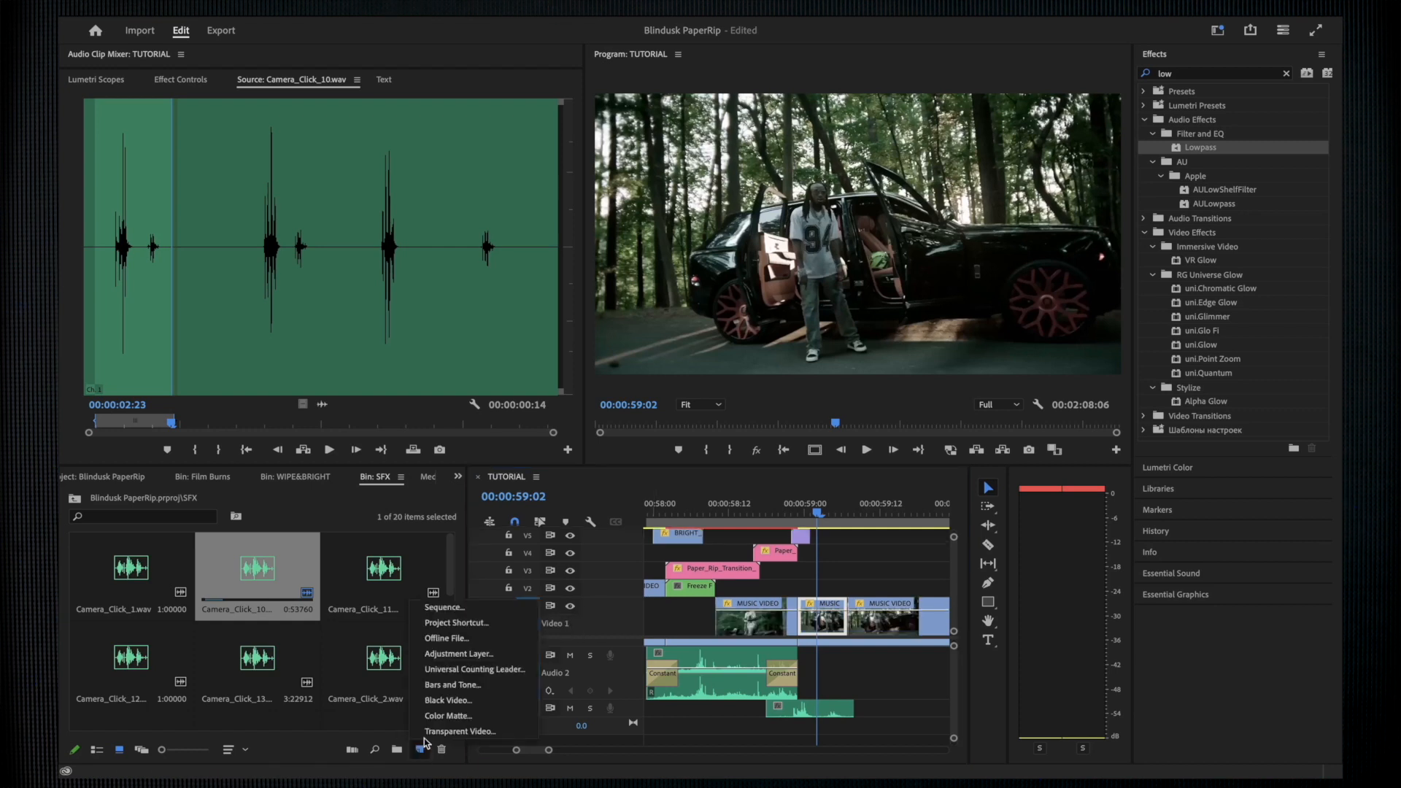
left_click(467, 655)
left_click(787, 467)
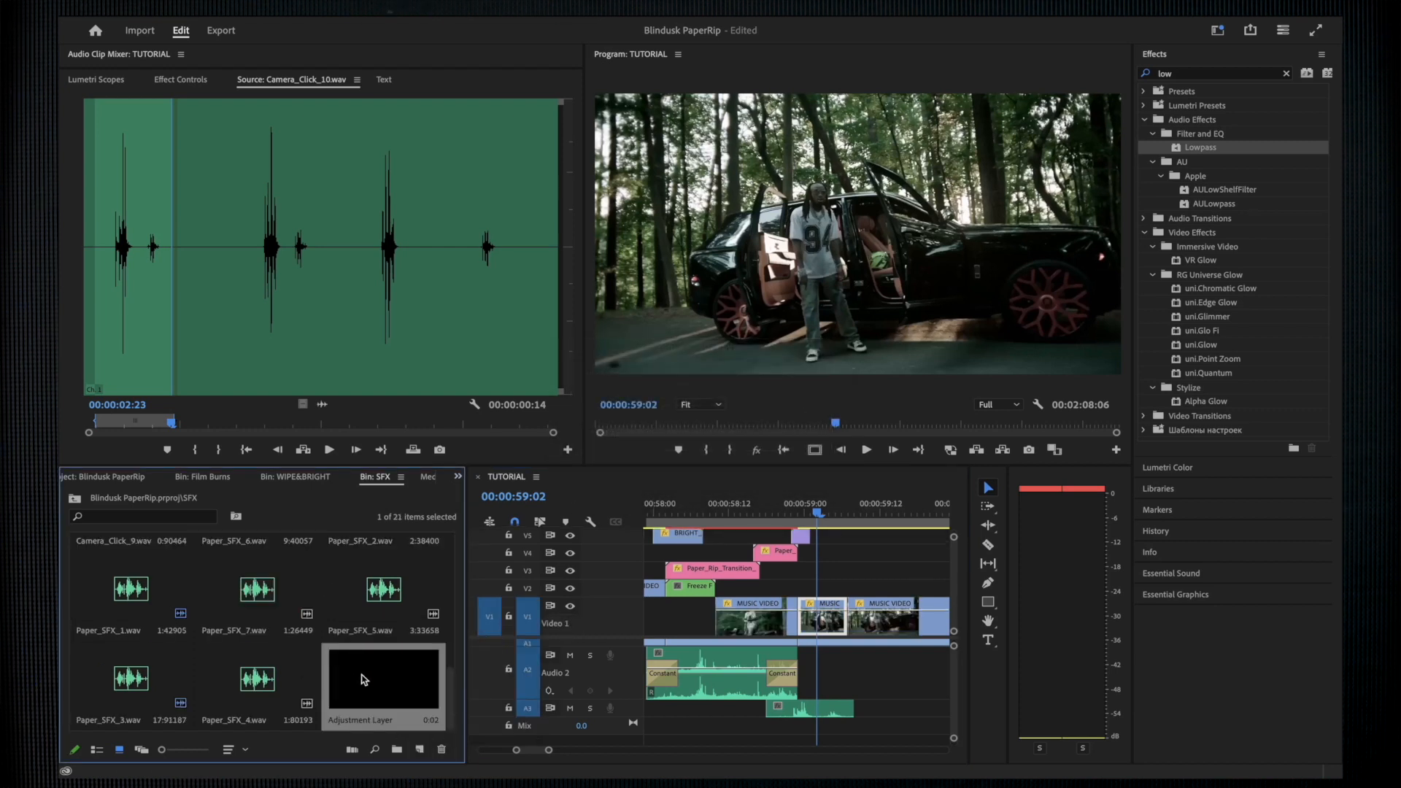
left_click_drag(507, 666, 852, 589)
Keyframe the adjustment layer's Lumetri Exposure from 5.0 at its start down to 0.0 a few frames on.
left_click(1168, 467)
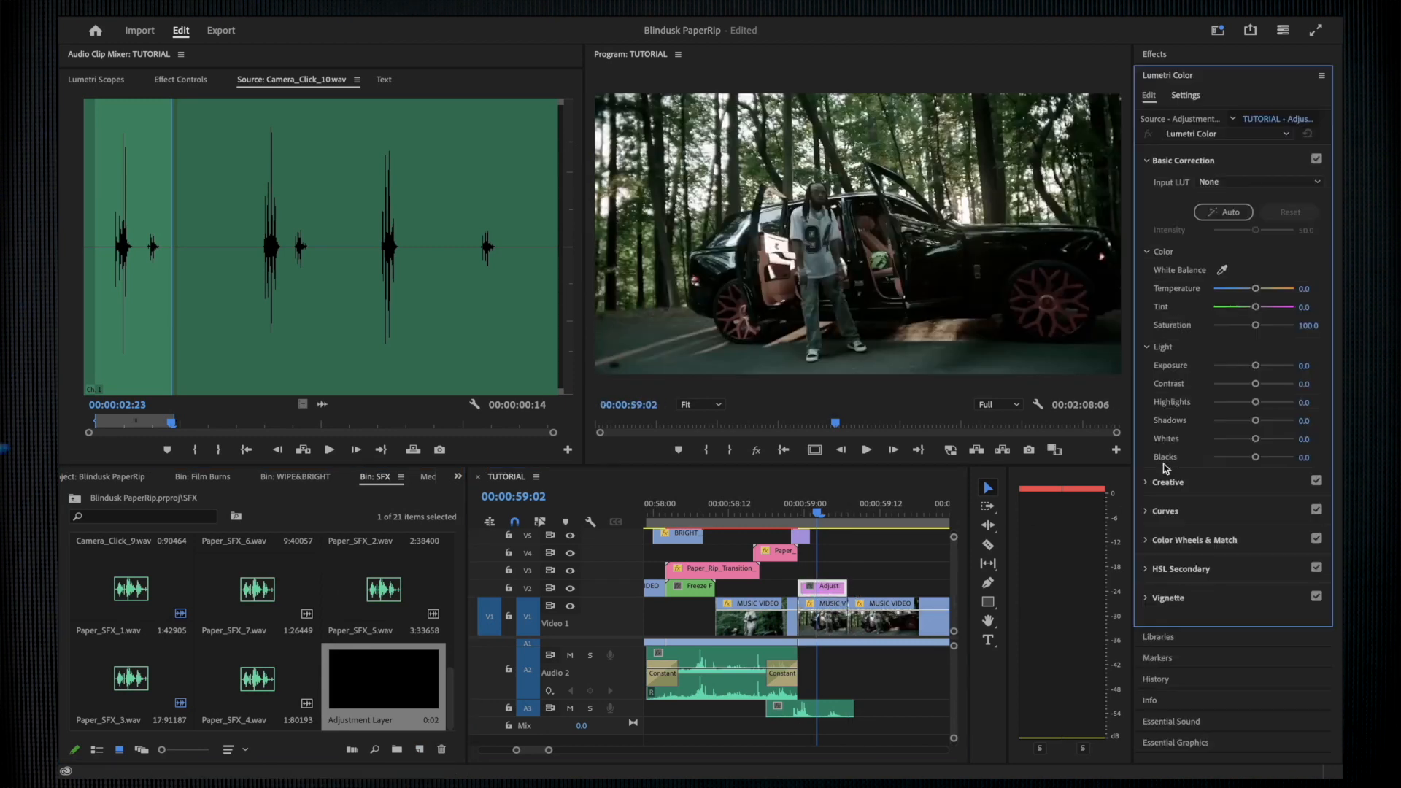
left_click_drag(1256, 367, 1296, 365)
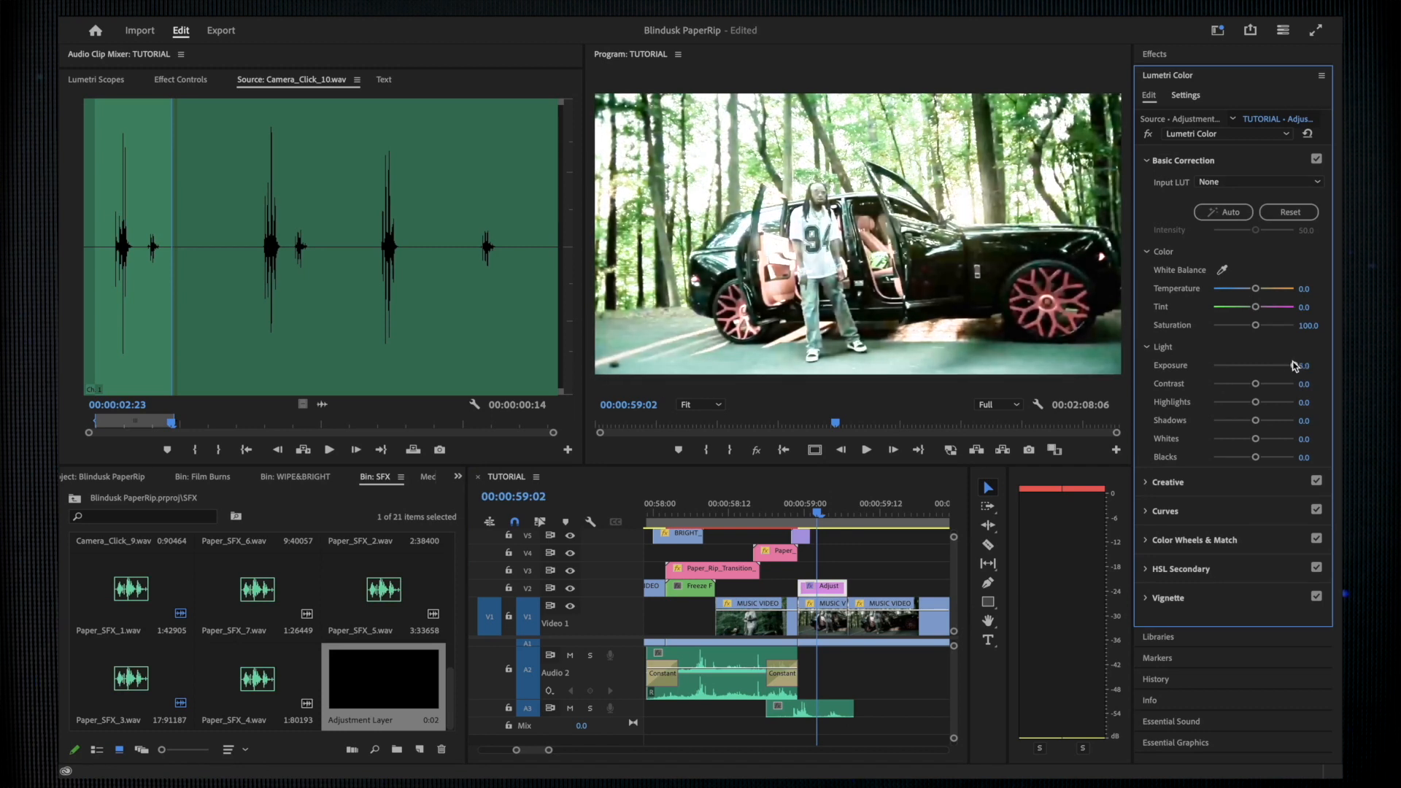
left_click(182, 80)
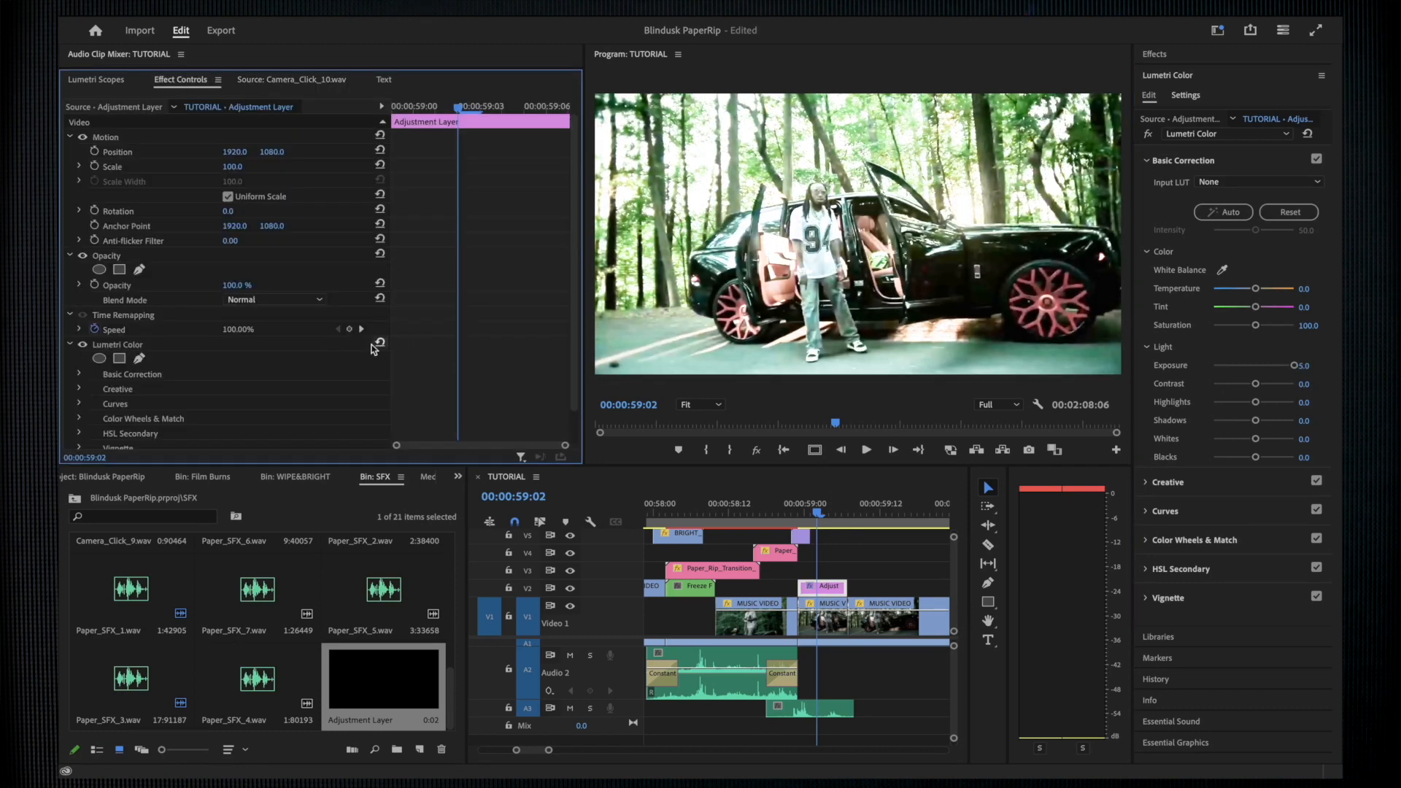
left_click(80, 375)
scroll(422, 347, "down", 5)
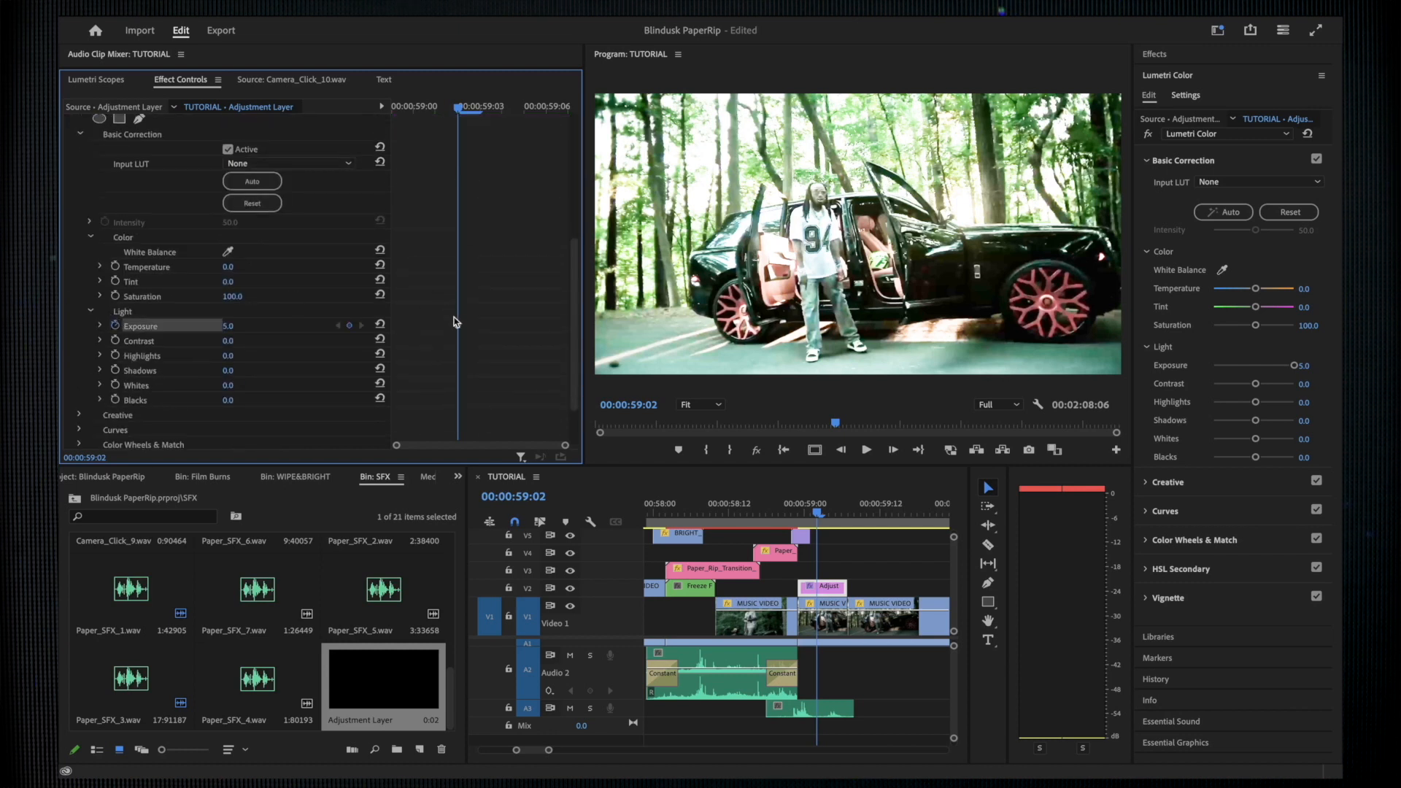
left_click(380, 326)
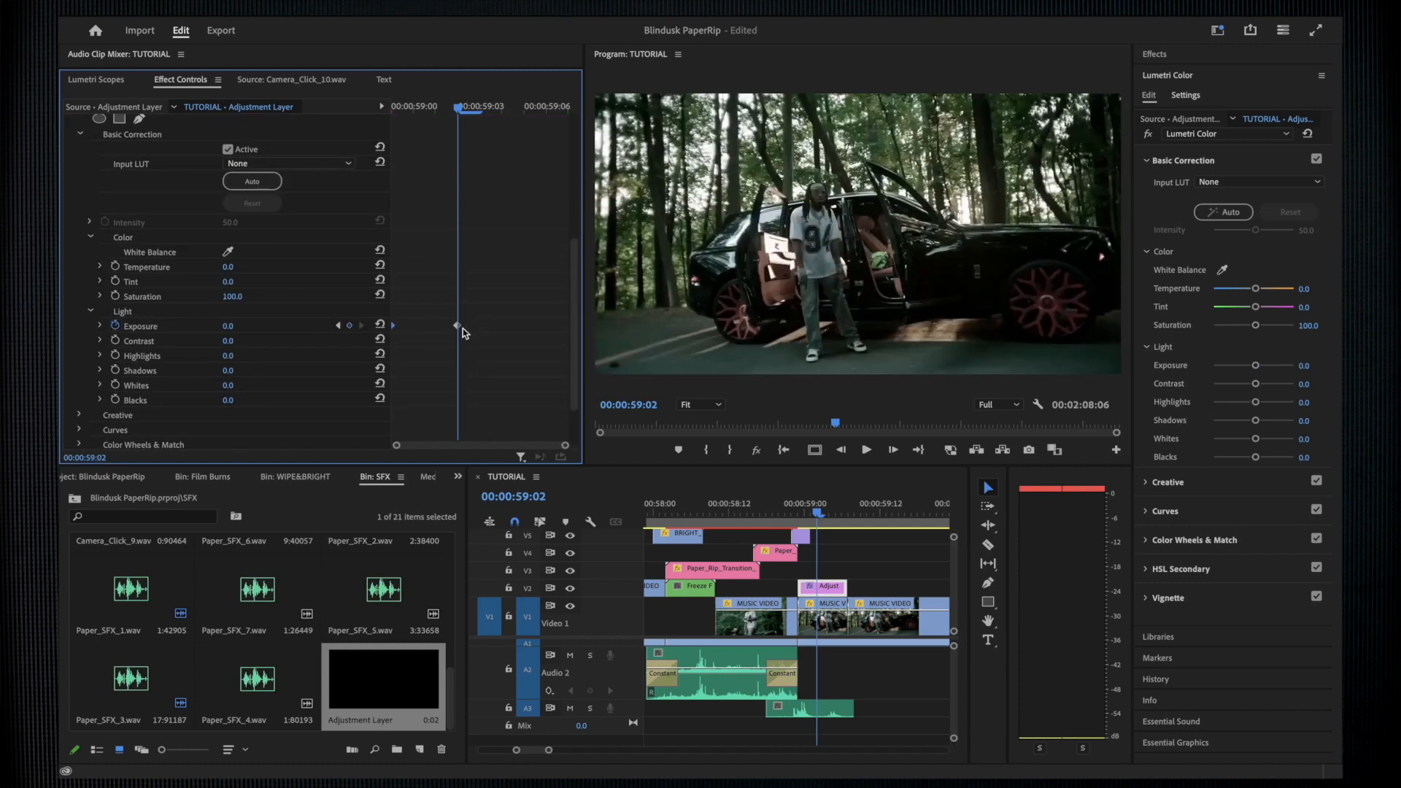
left_click_drag(459, 326, 707, 347)
Play back the double transition from before the first rip to review the exposure flash and click sound.
left_click(767, 510)
key("space")
key("space")
left_click(753, 511)
key("space")
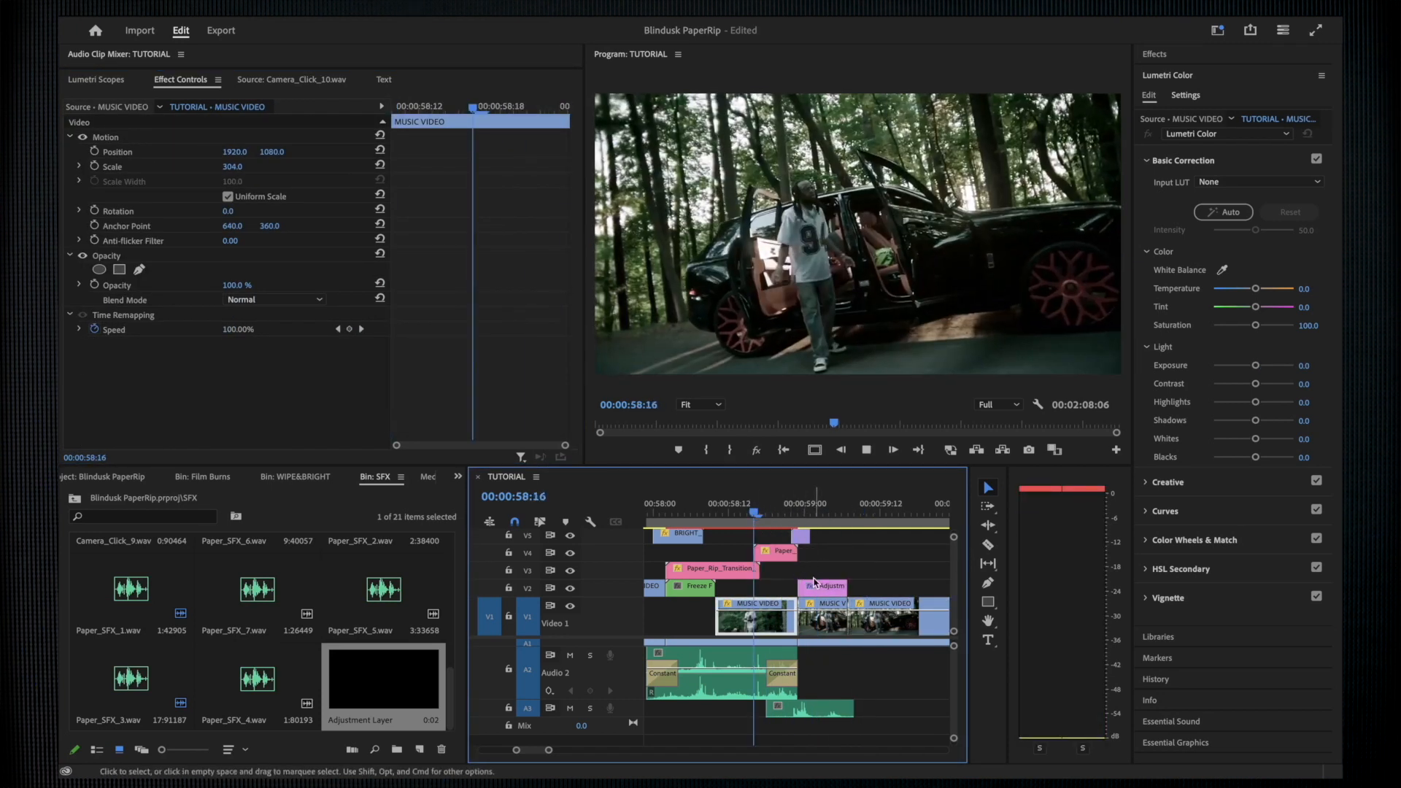
scroll(814, 582, "down", 2)
scroll(815, 579, "right", 2)
left_click(728, 510)
key("space")
scroll(768, 573, "down", 3)
left_click_drag(740, 515, 689, 516)
key("space")
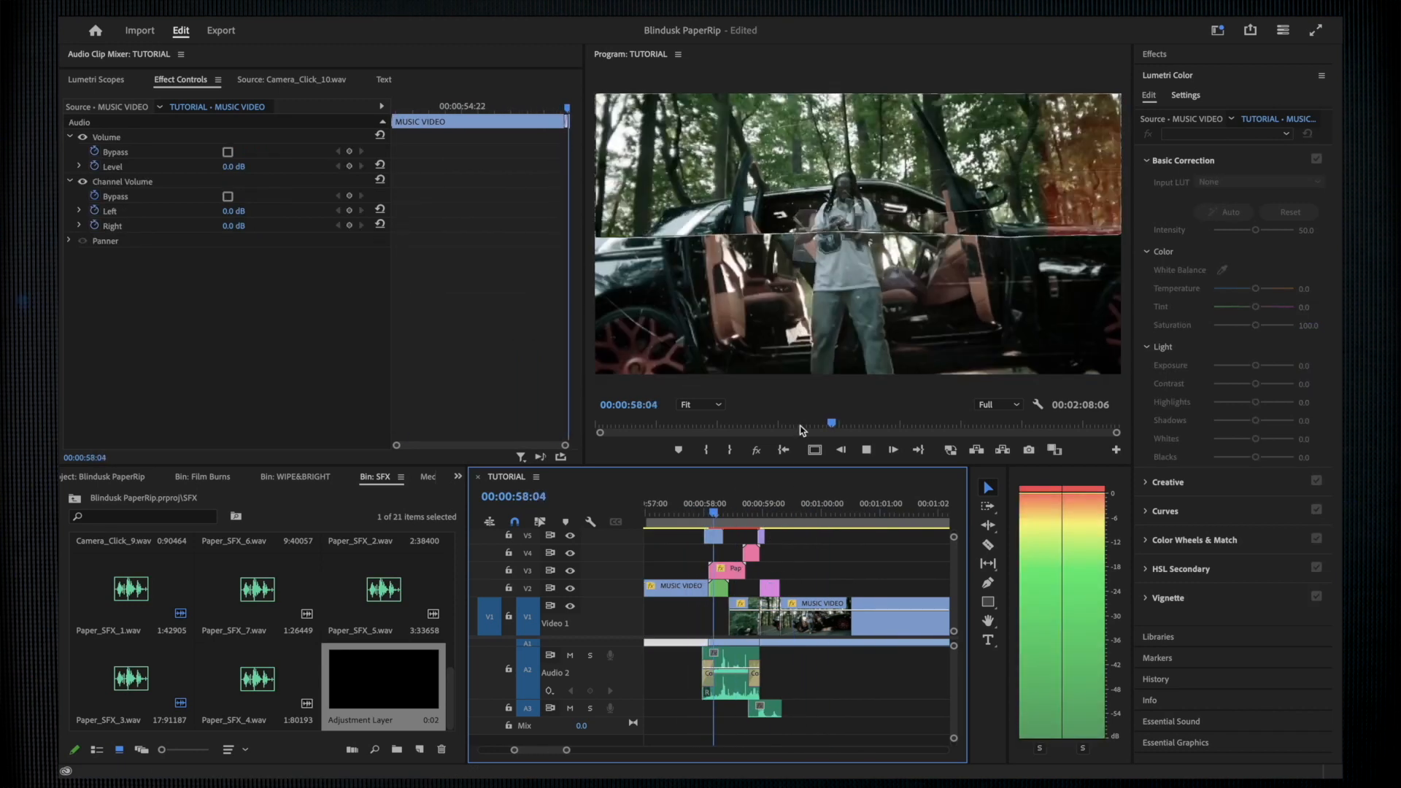
scroll(857, 543, "right", 1)
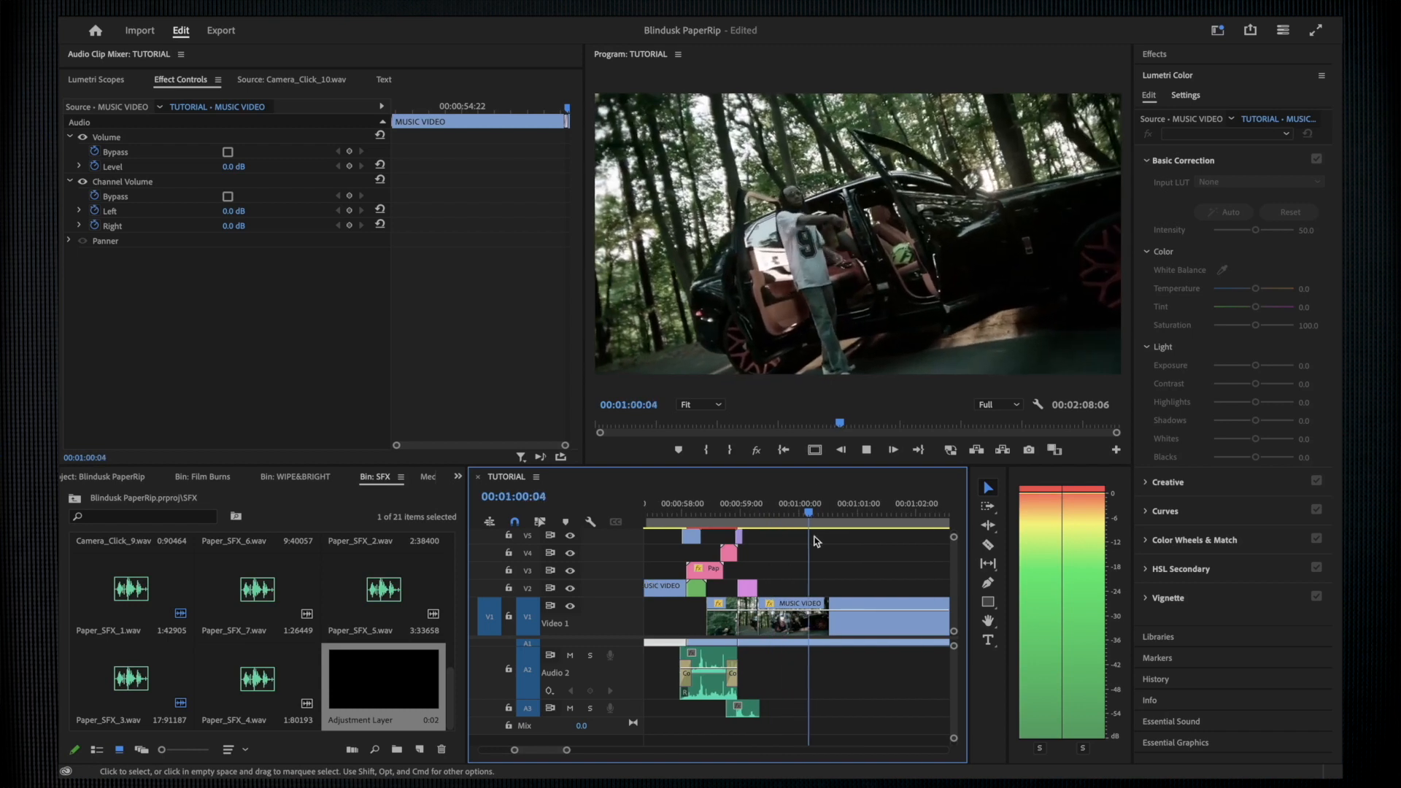
key("space")
Set the playhead to 00:00:58:12 and examine the double transition's layers, including the Paper_Rip_Transition_4K_10 clip.
scroll(832, 580, "down", 3)
scroll(833, 580, "up", 2)
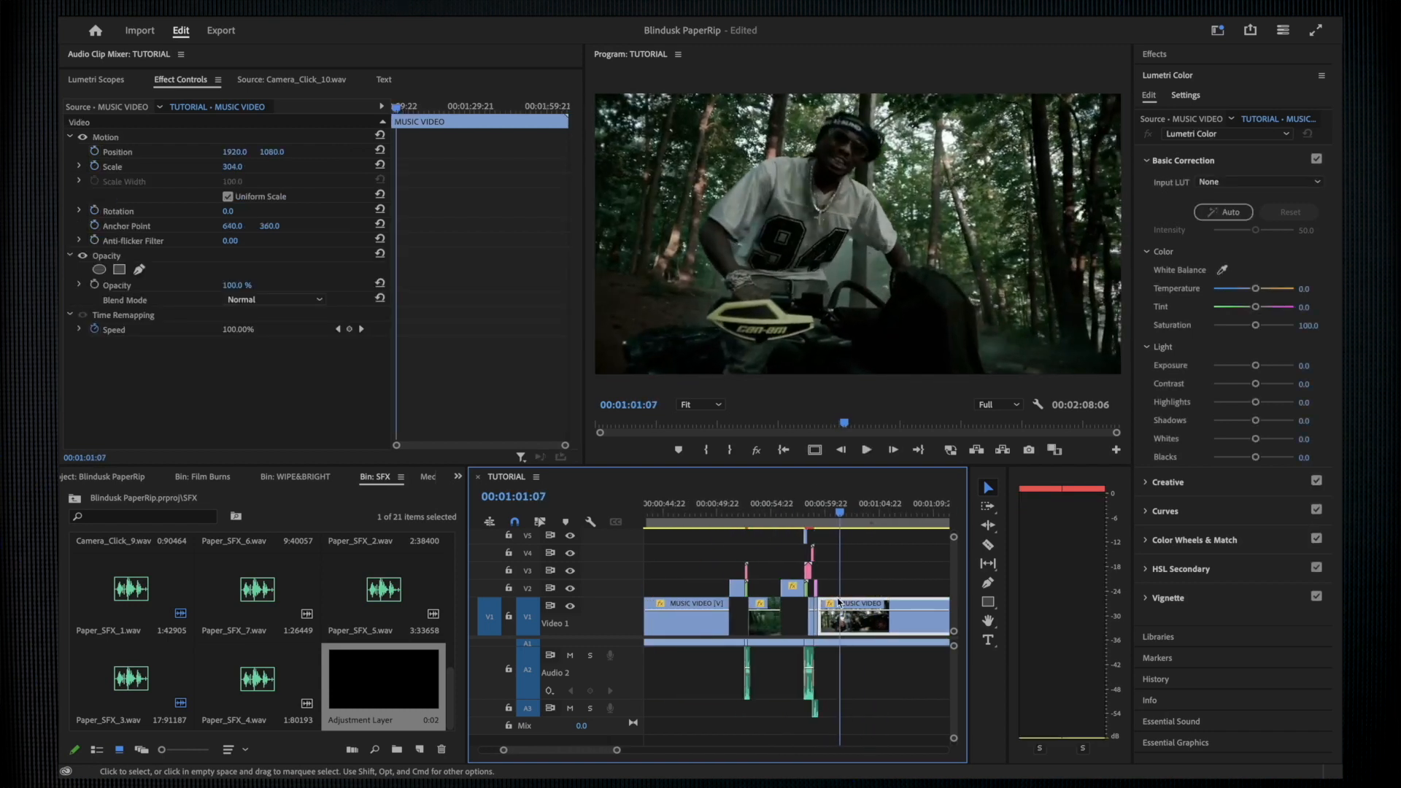
scroll(799, 606, "right", 2)
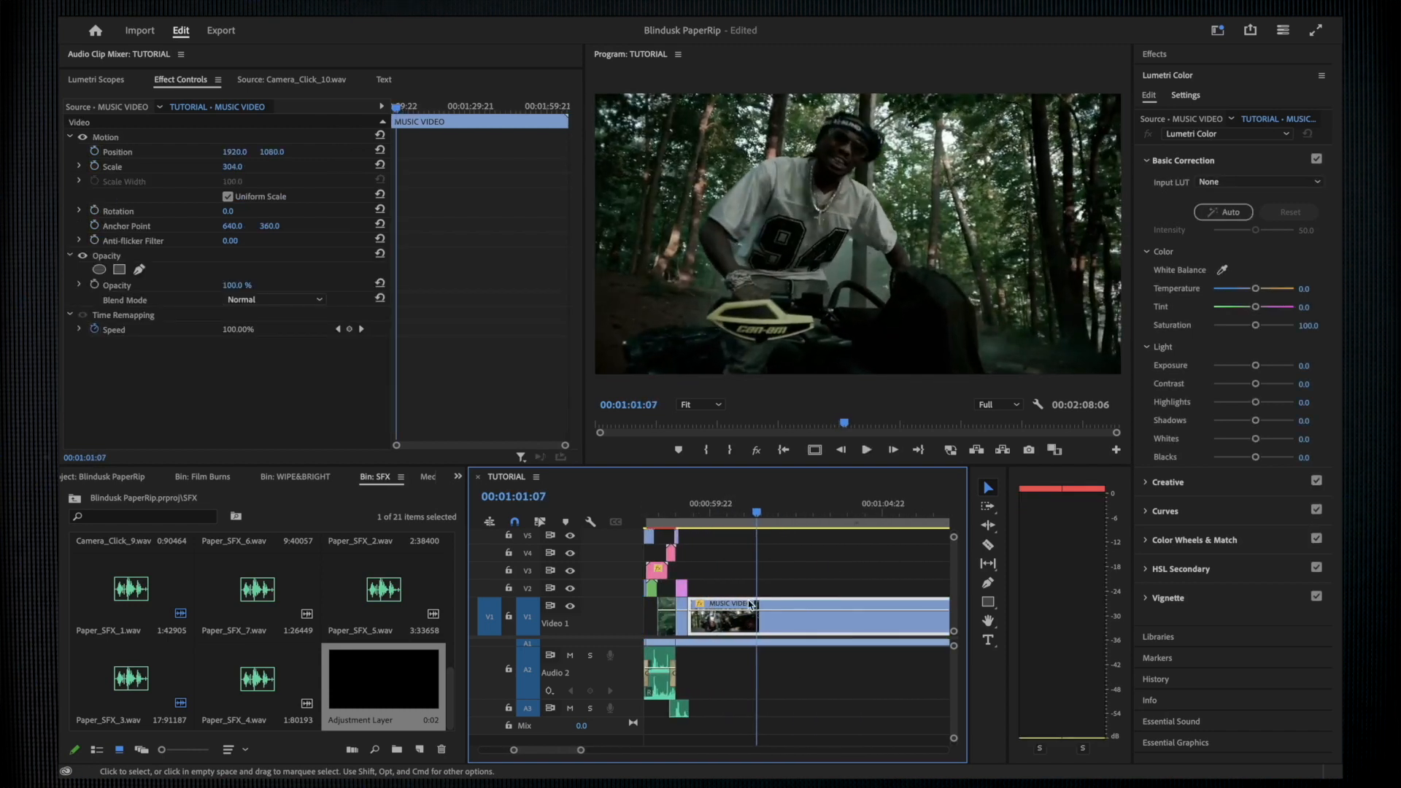
scroll(750, 604, "up", 5)
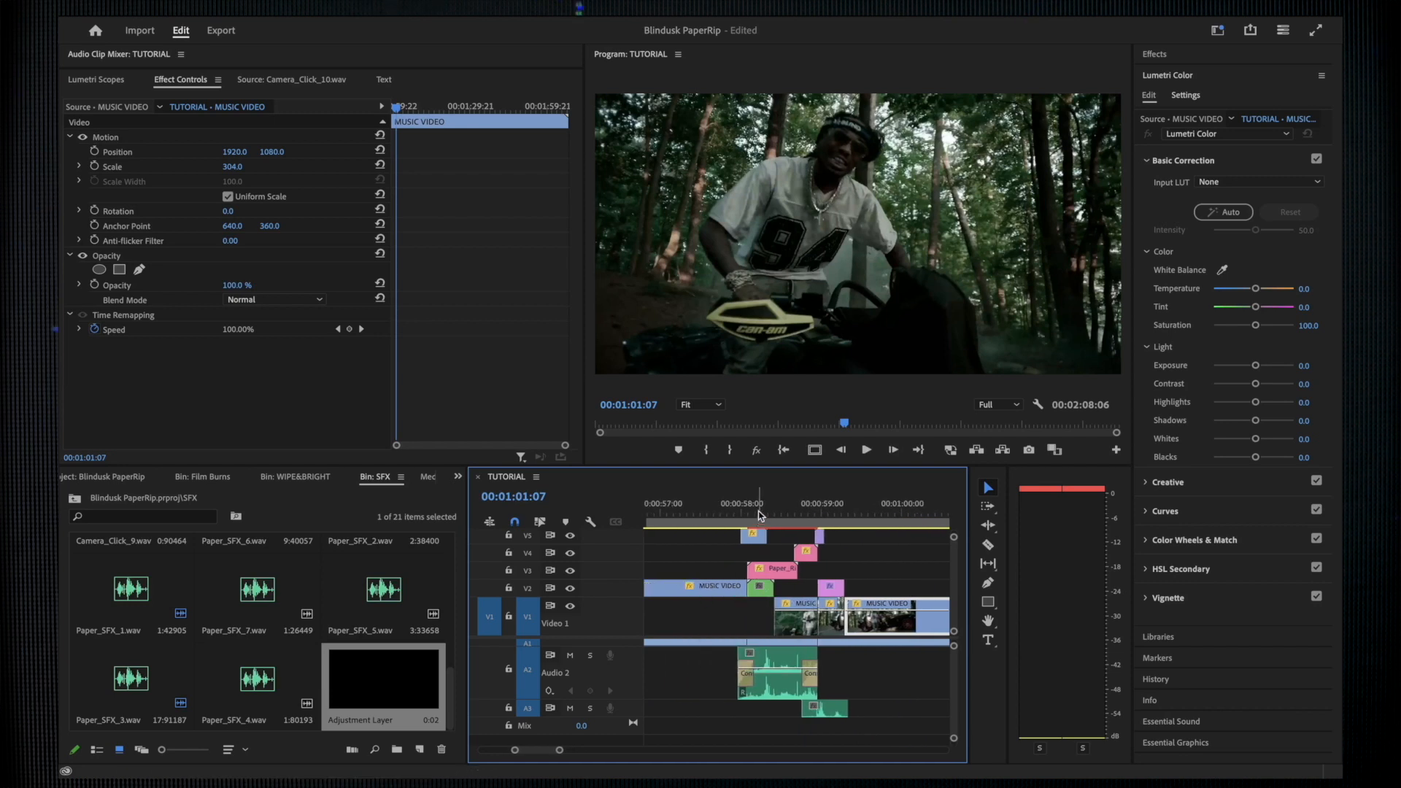
left_click(781, 513)
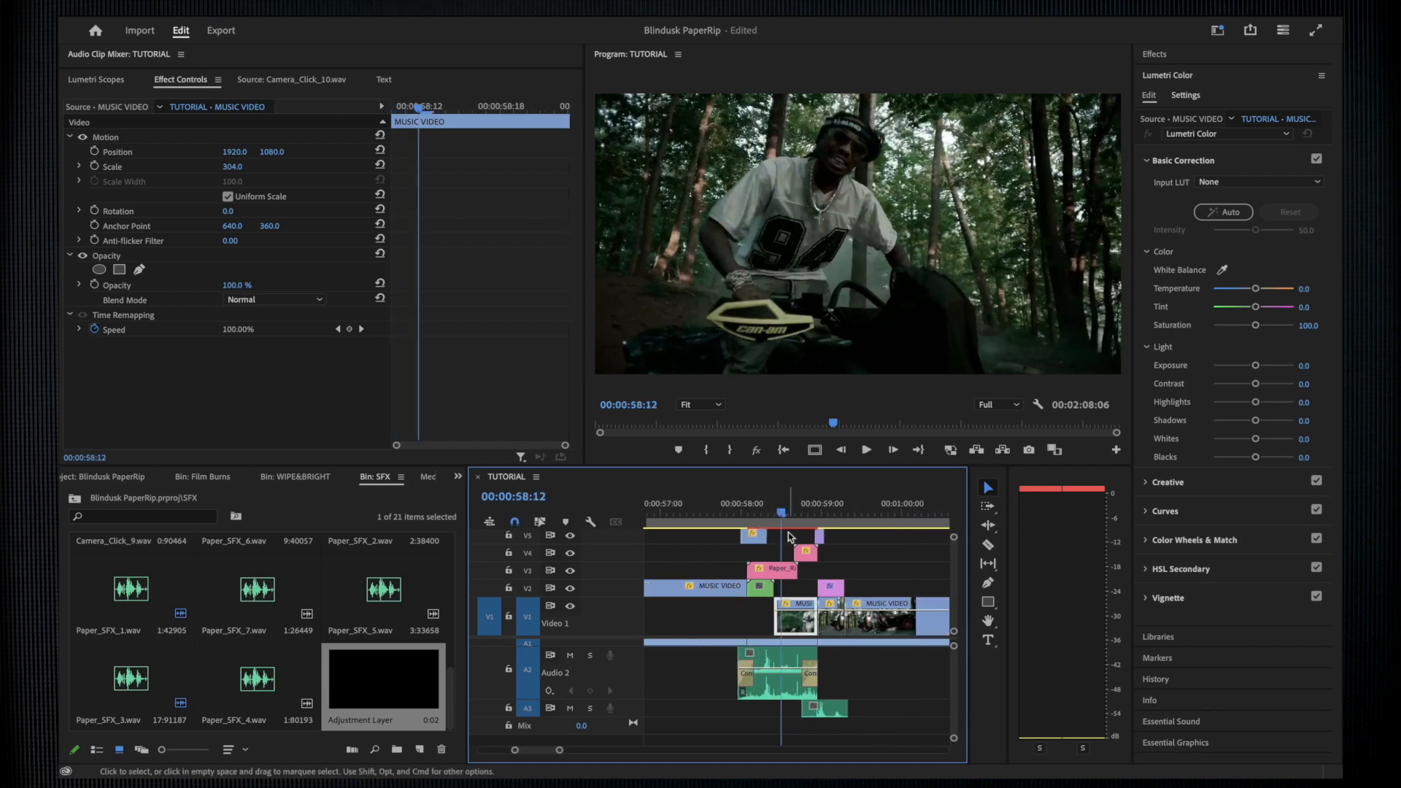
left_click(786, 571)
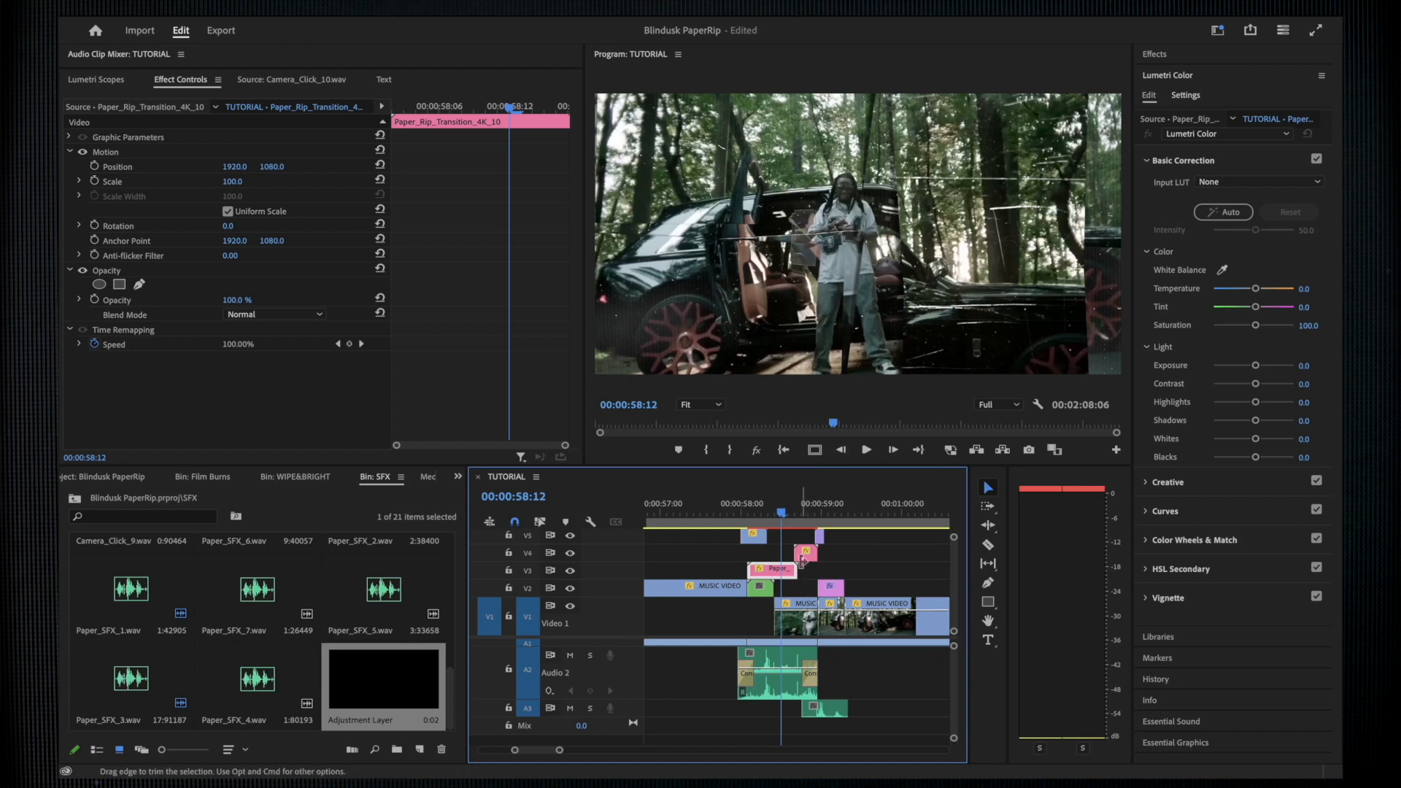
scroll(802, 576, "right", 2)
scroll(748, 531, "down", 4)
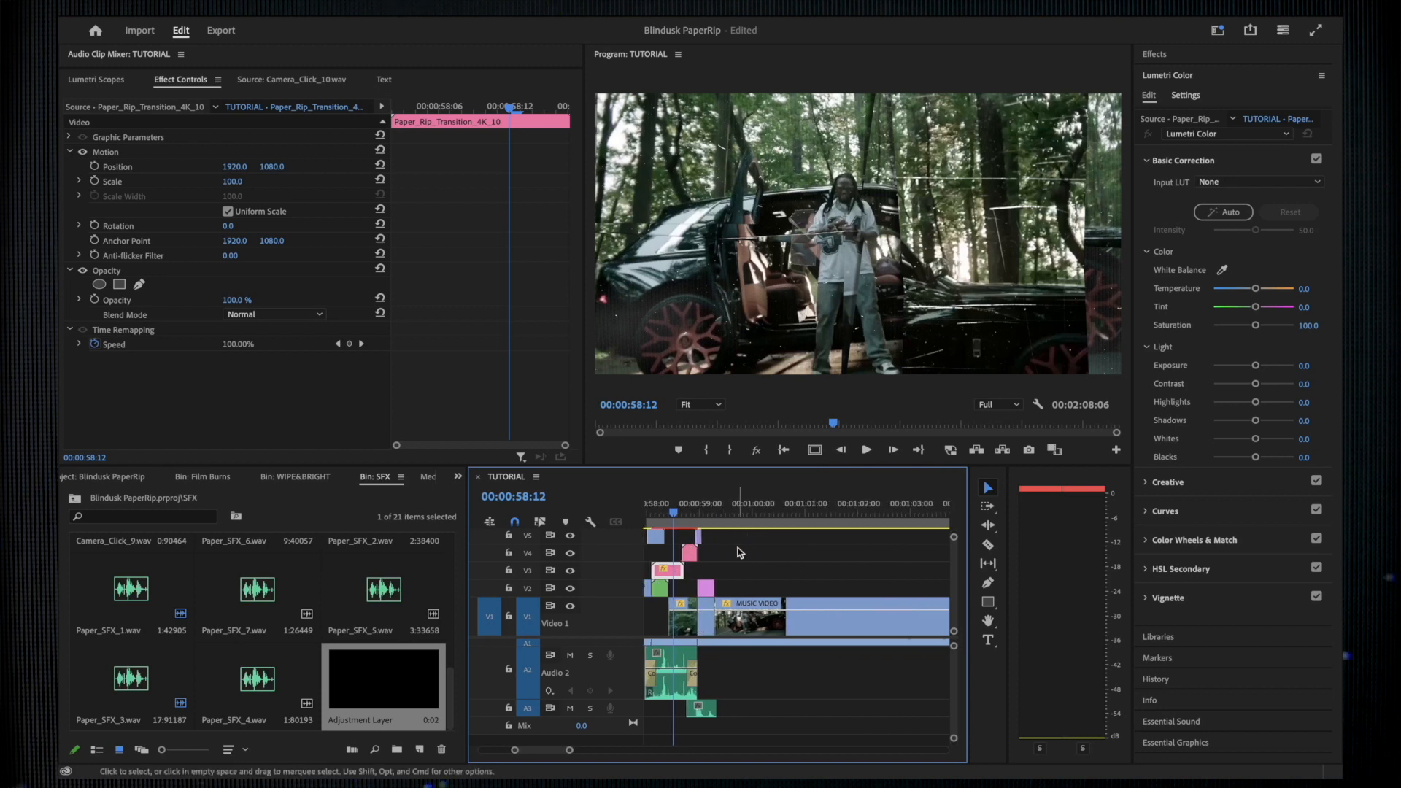
scroll(705, 582, "down", 2)
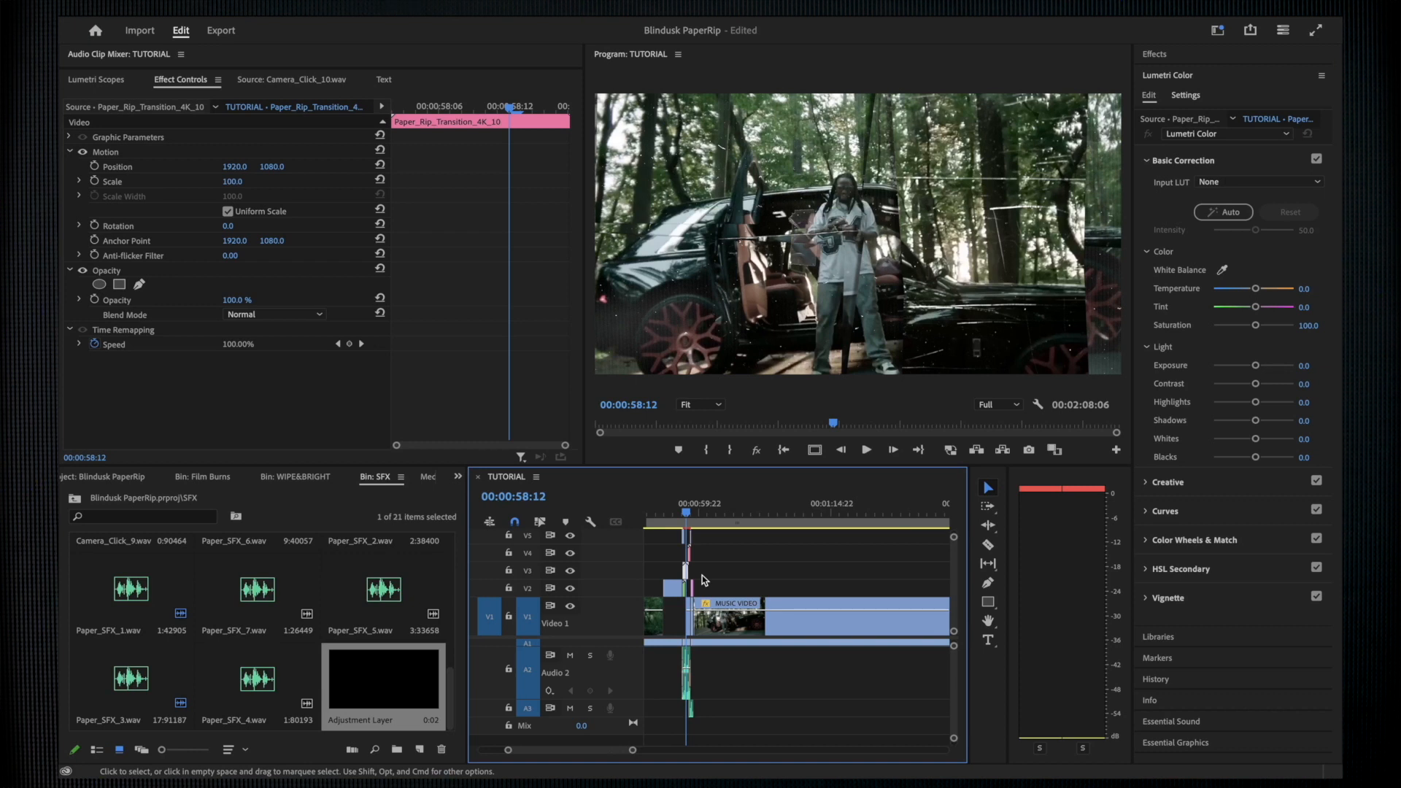
Add a text graphic reading "TUTORIAL" at 00:02:29:10, in the empty area after the music video.
scroll(702, 580, "down", 5)
scroll(678, 588, "up", 4)
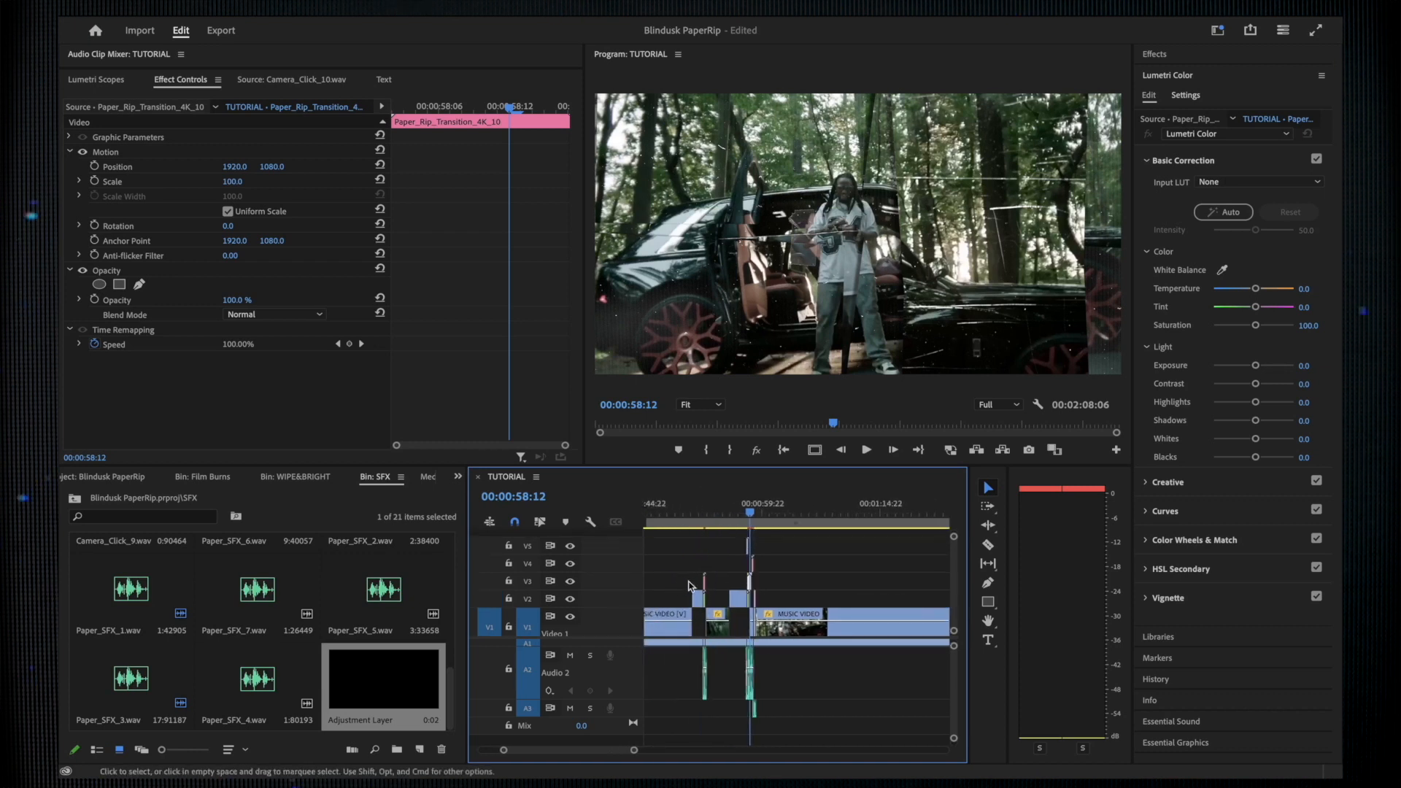
scroll(759, 604, "down", 4)
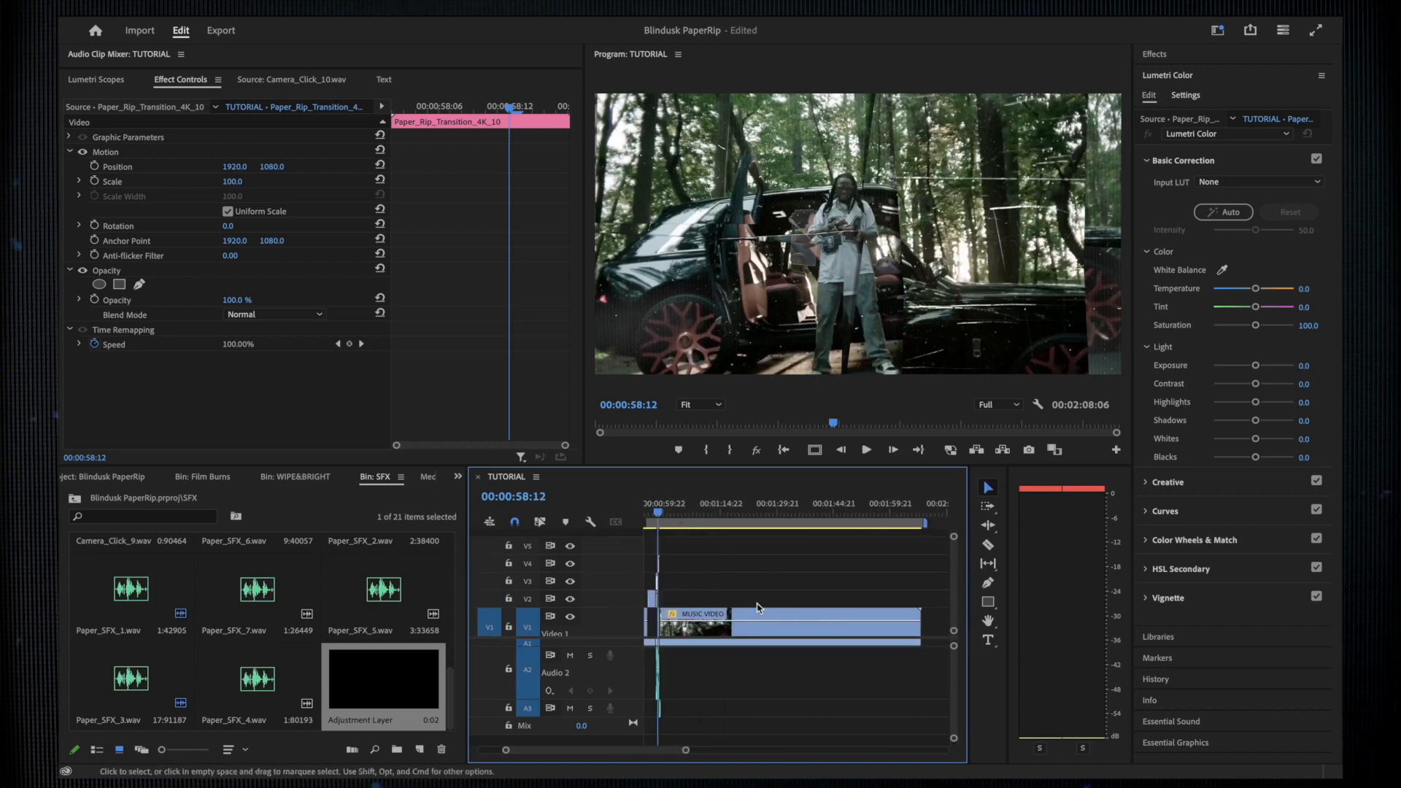
scroll(759, 584, "down", 3)
left_click(761, 513)
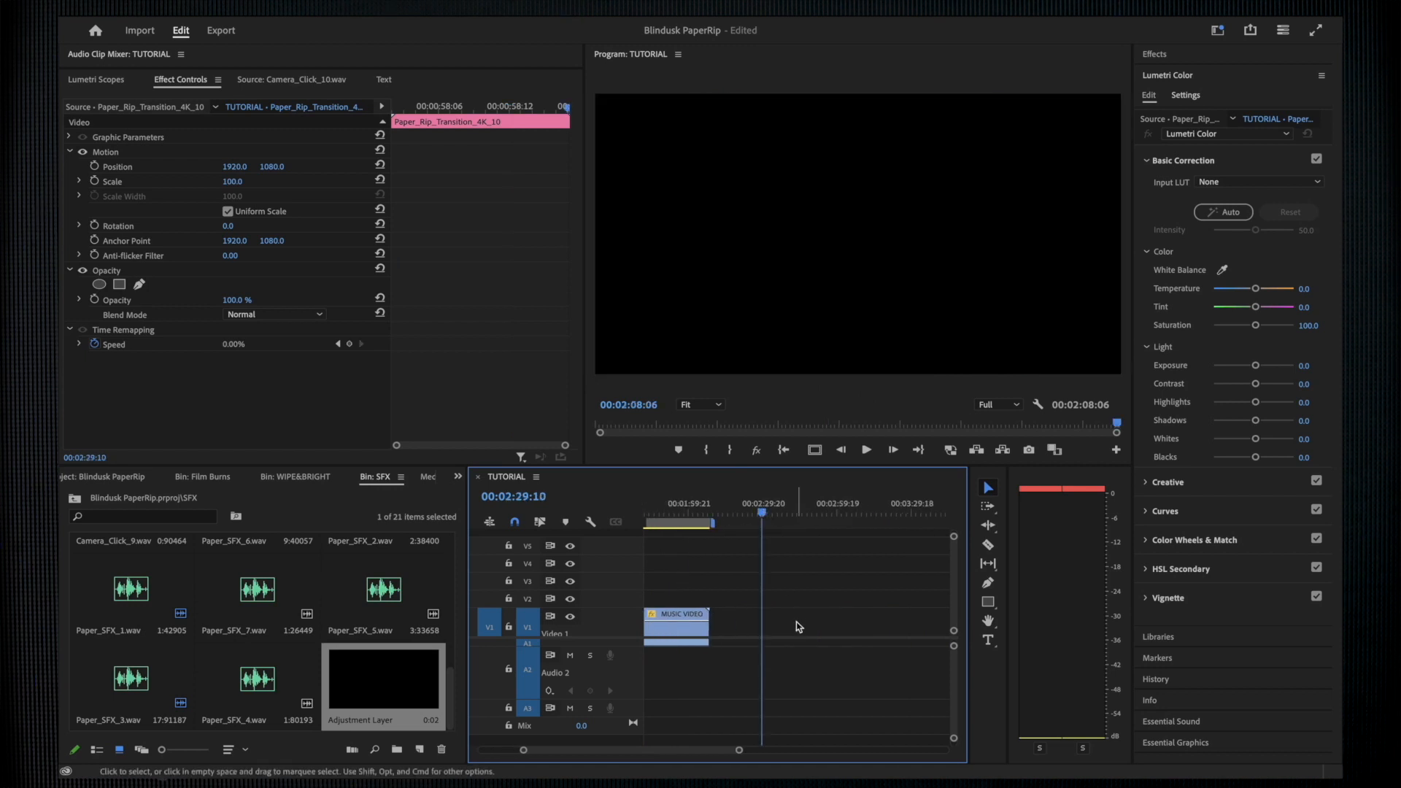
key("super+t")
left_click_drag(914, 232, 727, 239)
double_click(727, 239)
type("TUTORIA")
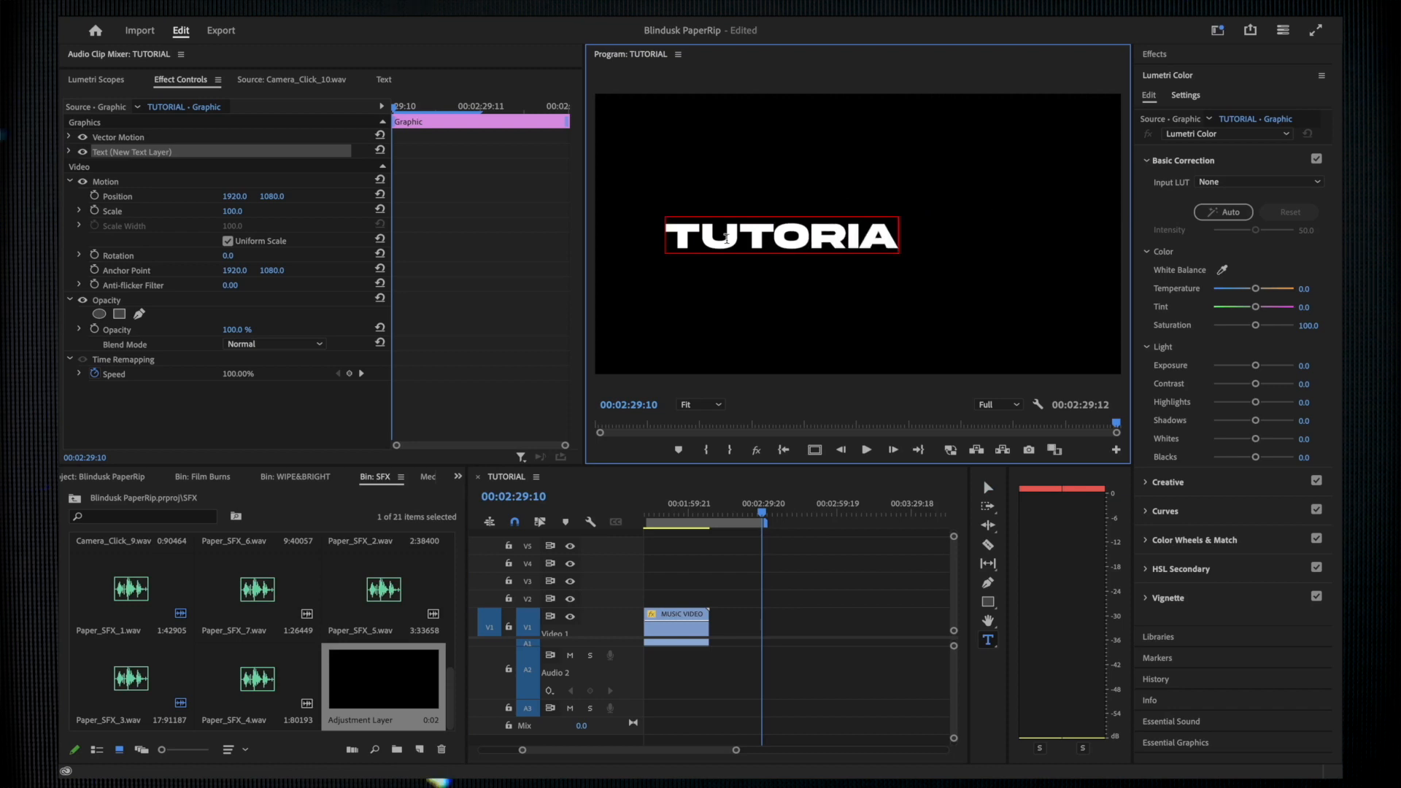
left_click(764, 510)
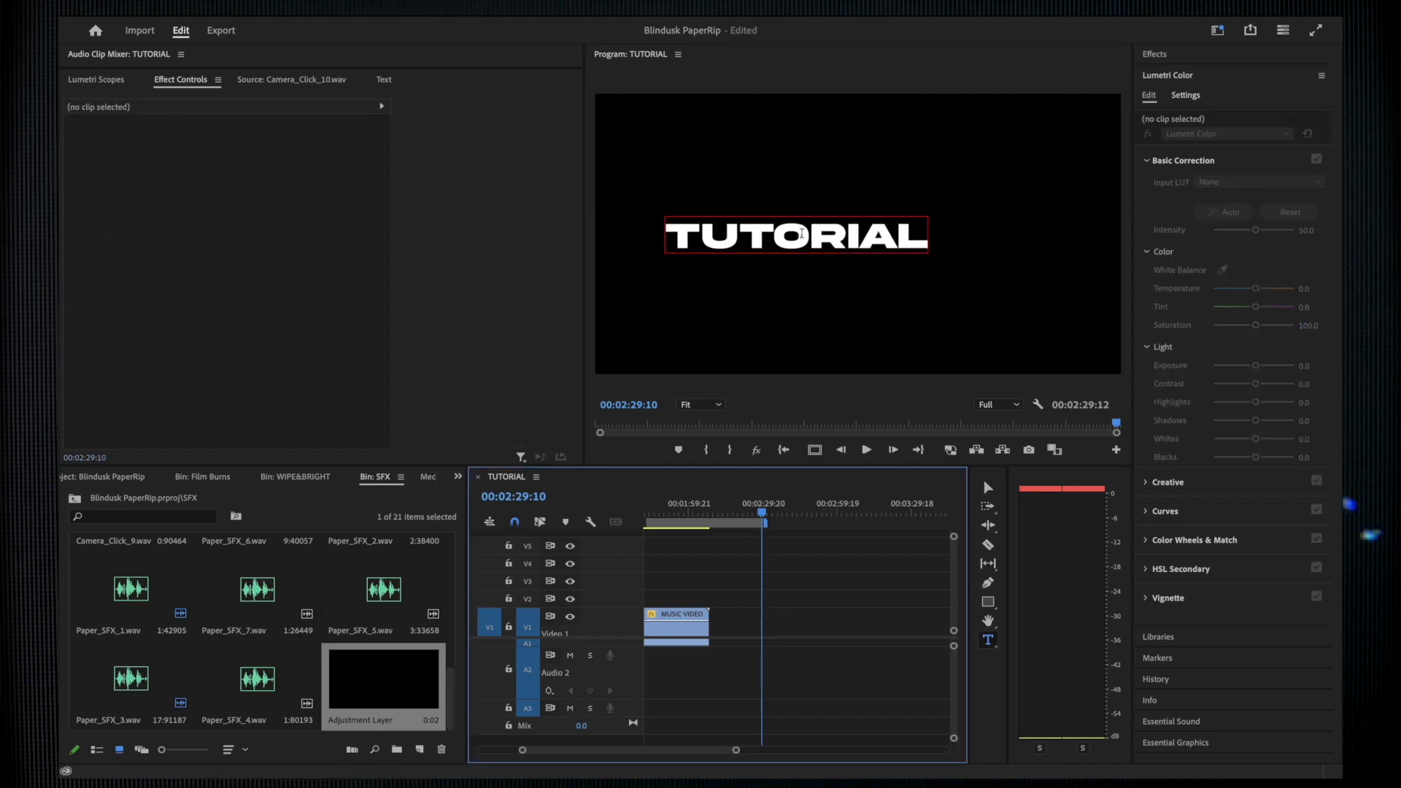
Select the TUTORIAL text and open its Essential Graphics properties for editing.
key("v")
left_click(799, 245)
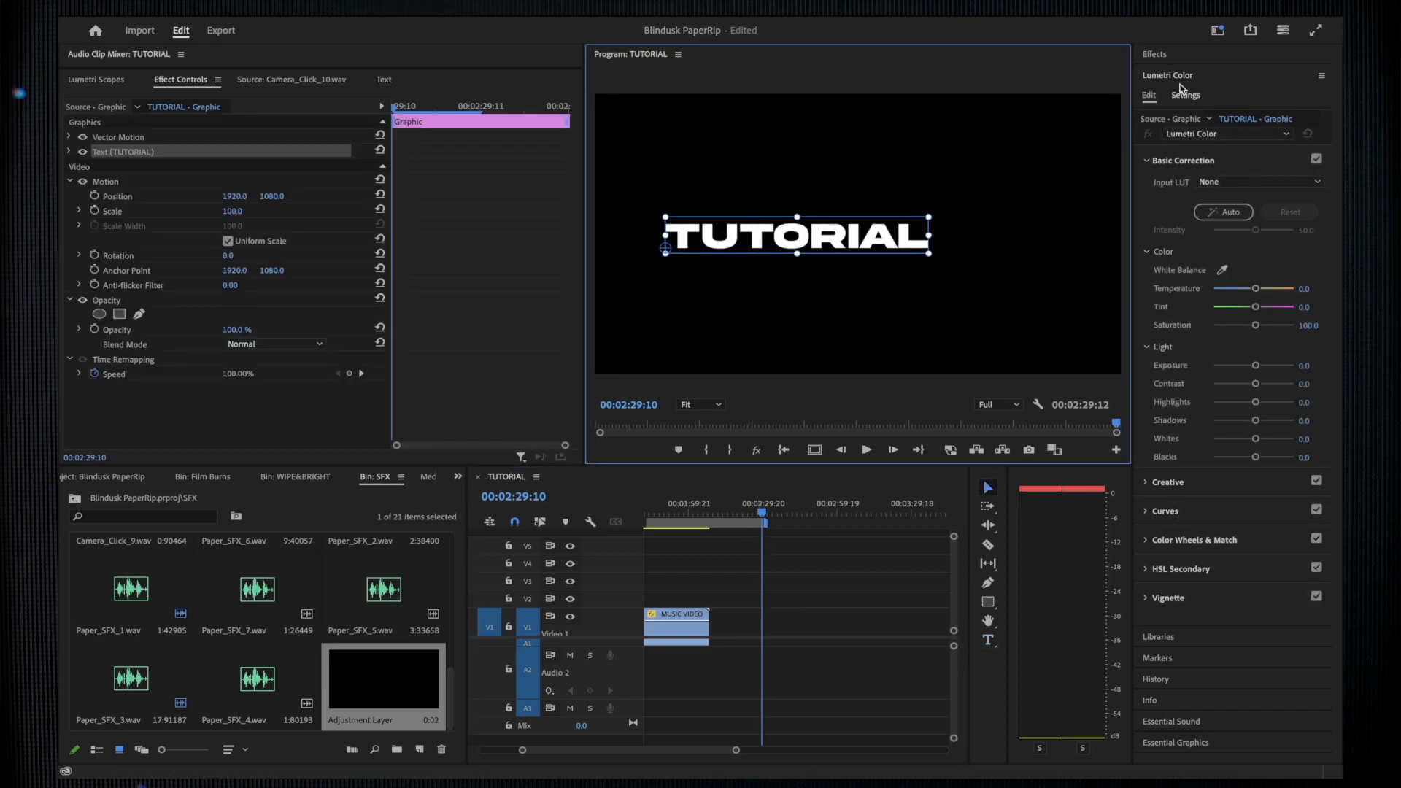
left_click(1180, 97)
left_click(1151, 98)
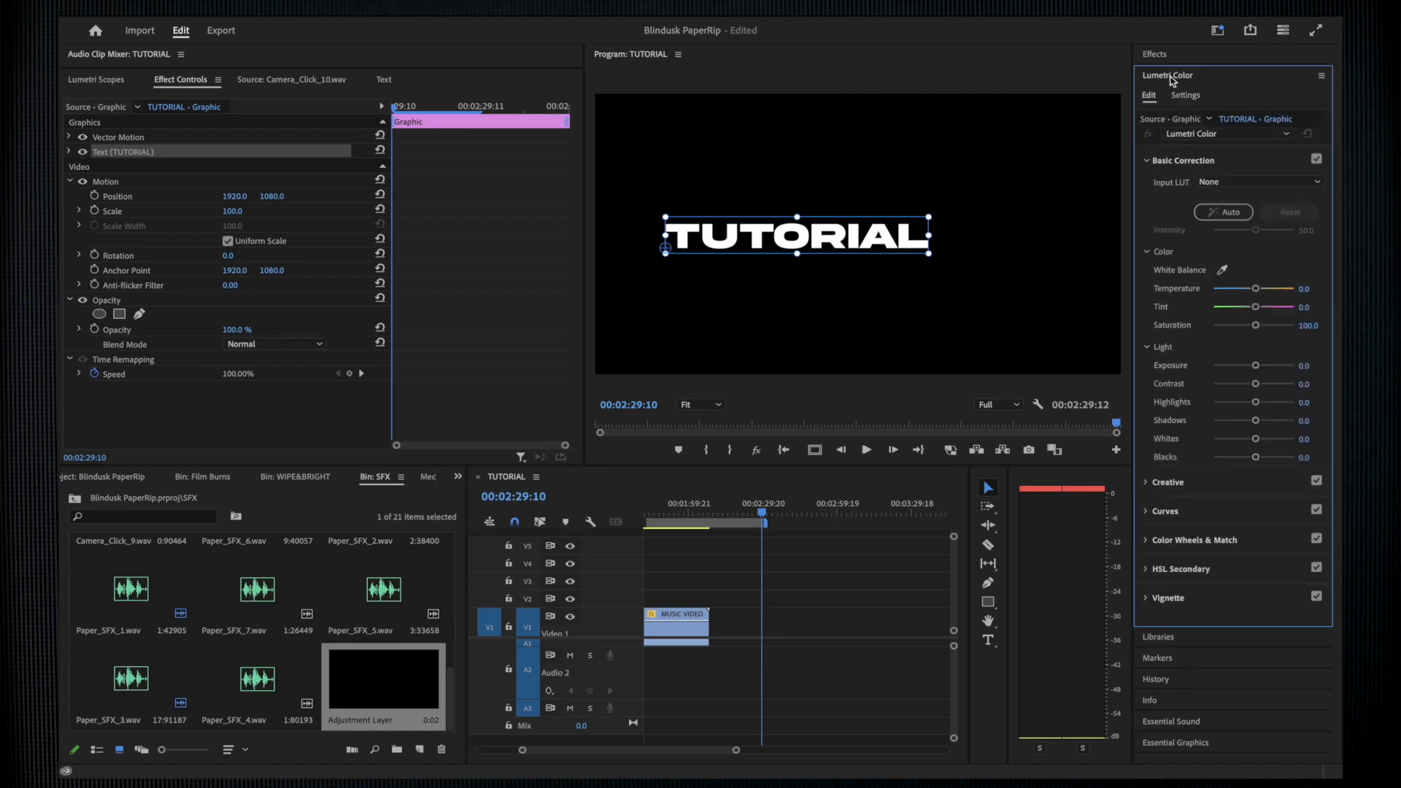
left_click(1171, 77)
left_click(1176, 202)
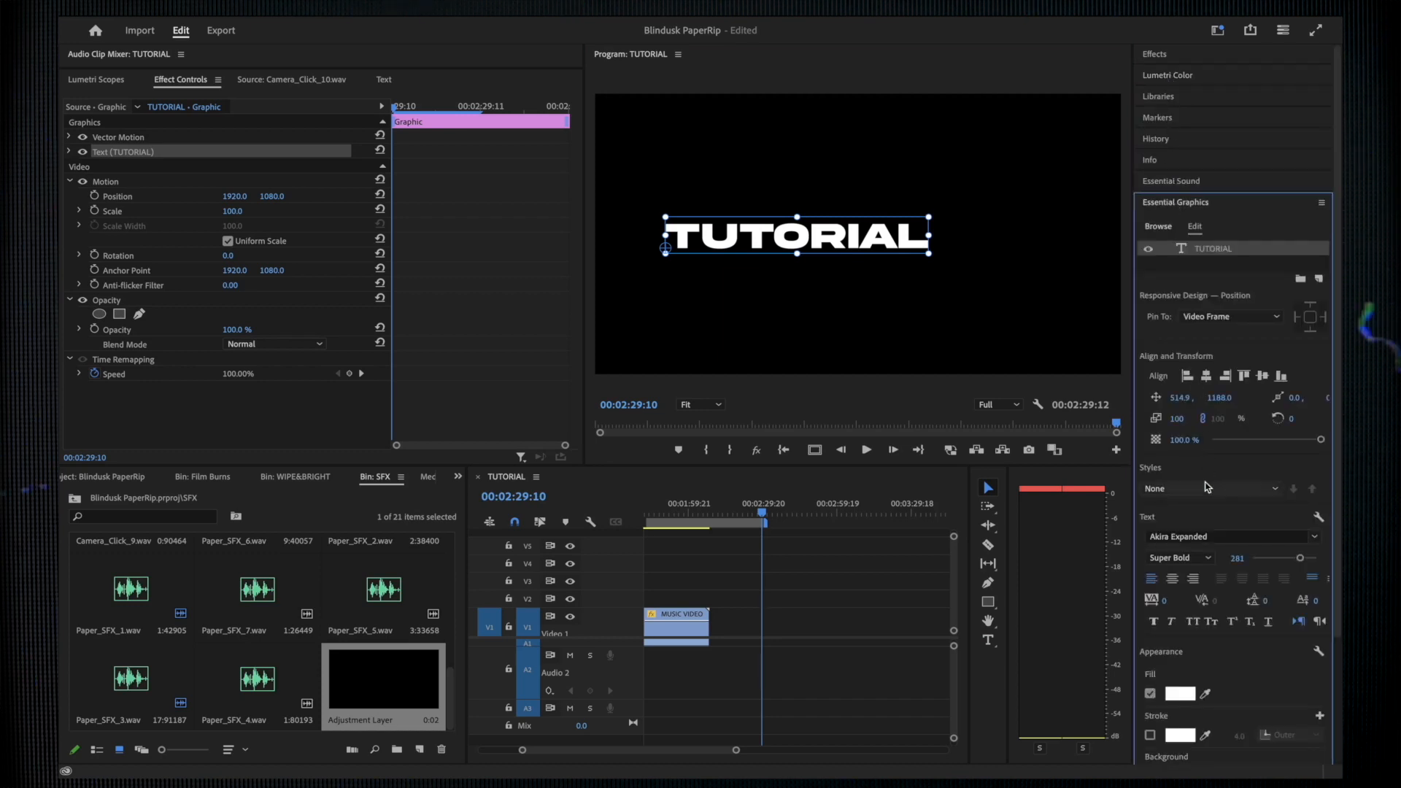
Centre-align the TUTORIAL text and centre it horizontally in the frame, then extend its clip to end at 00:02:31:01.
left_click(1174, 579)
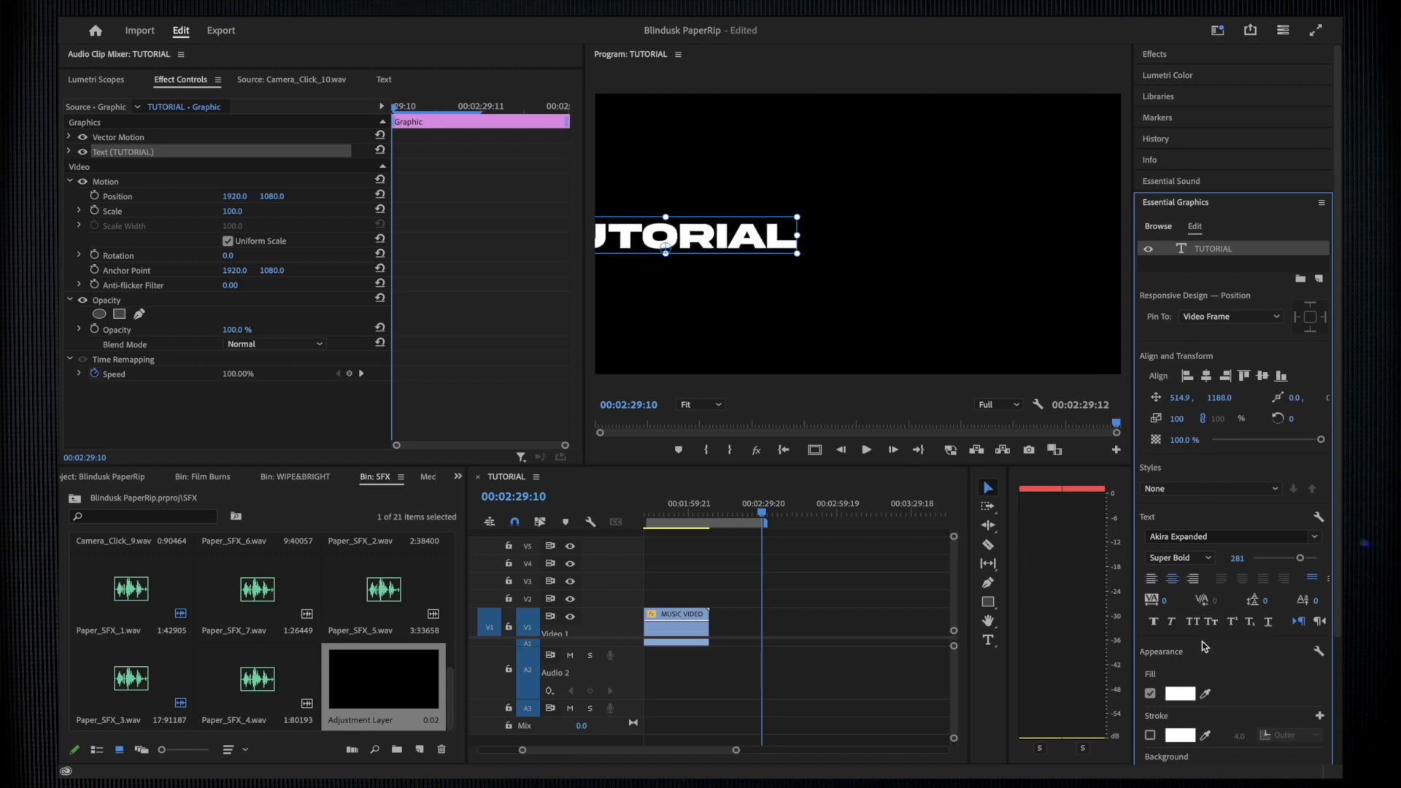
left_click(1206, 375)
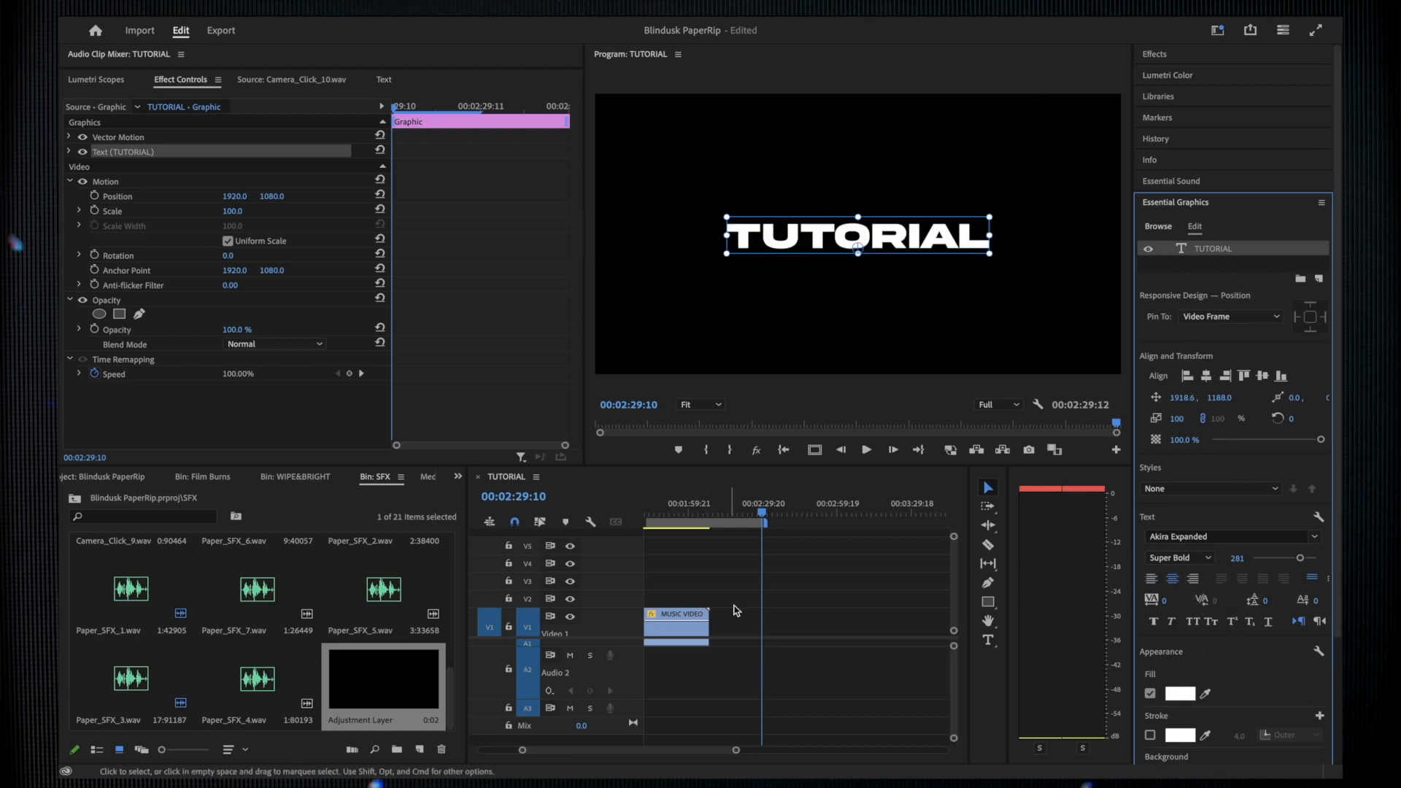
scroll(772, 588, "up", 5)
scroll(773, 589, "up", 3)
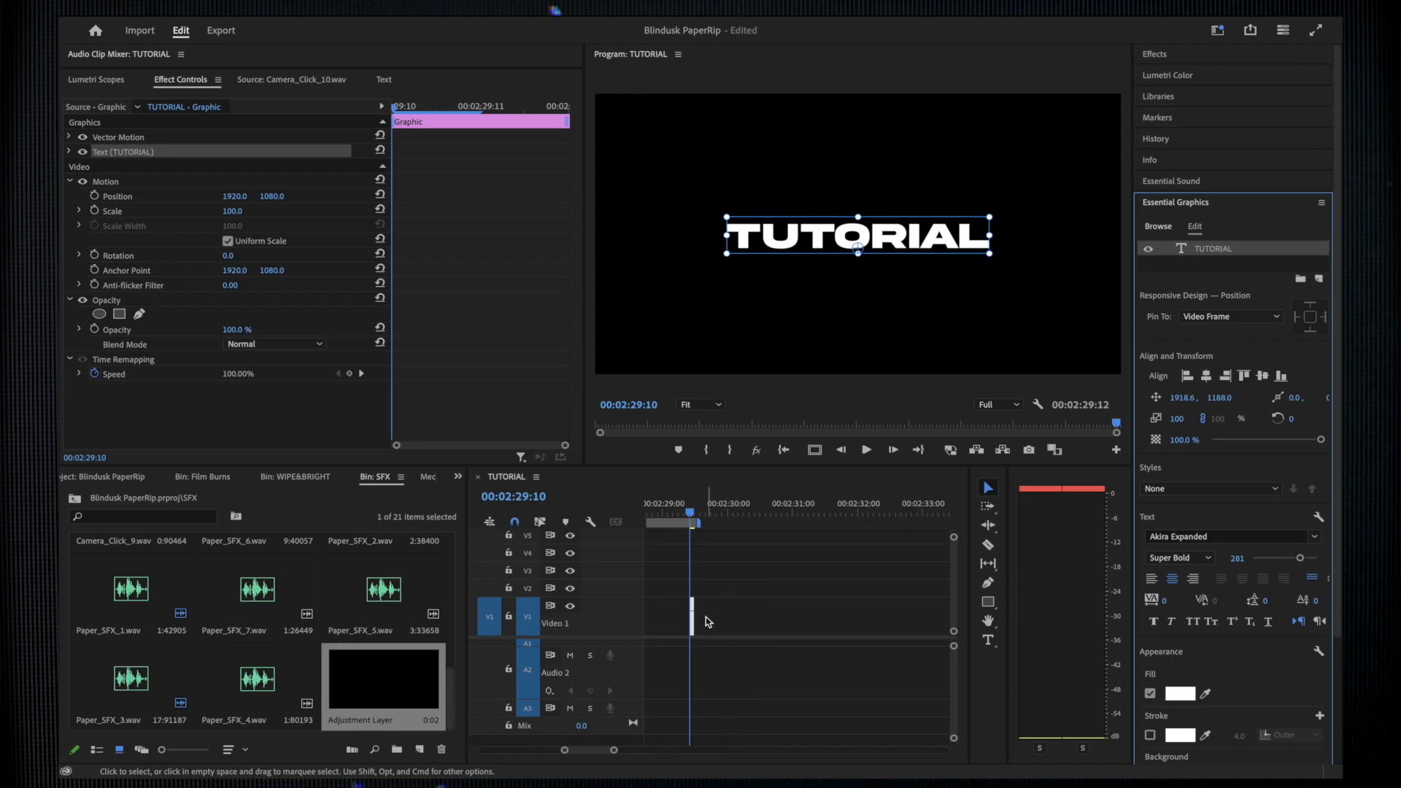
scroll(707, 621, "down", 6)
scroll(703, 544, "up", 2)
key("space")
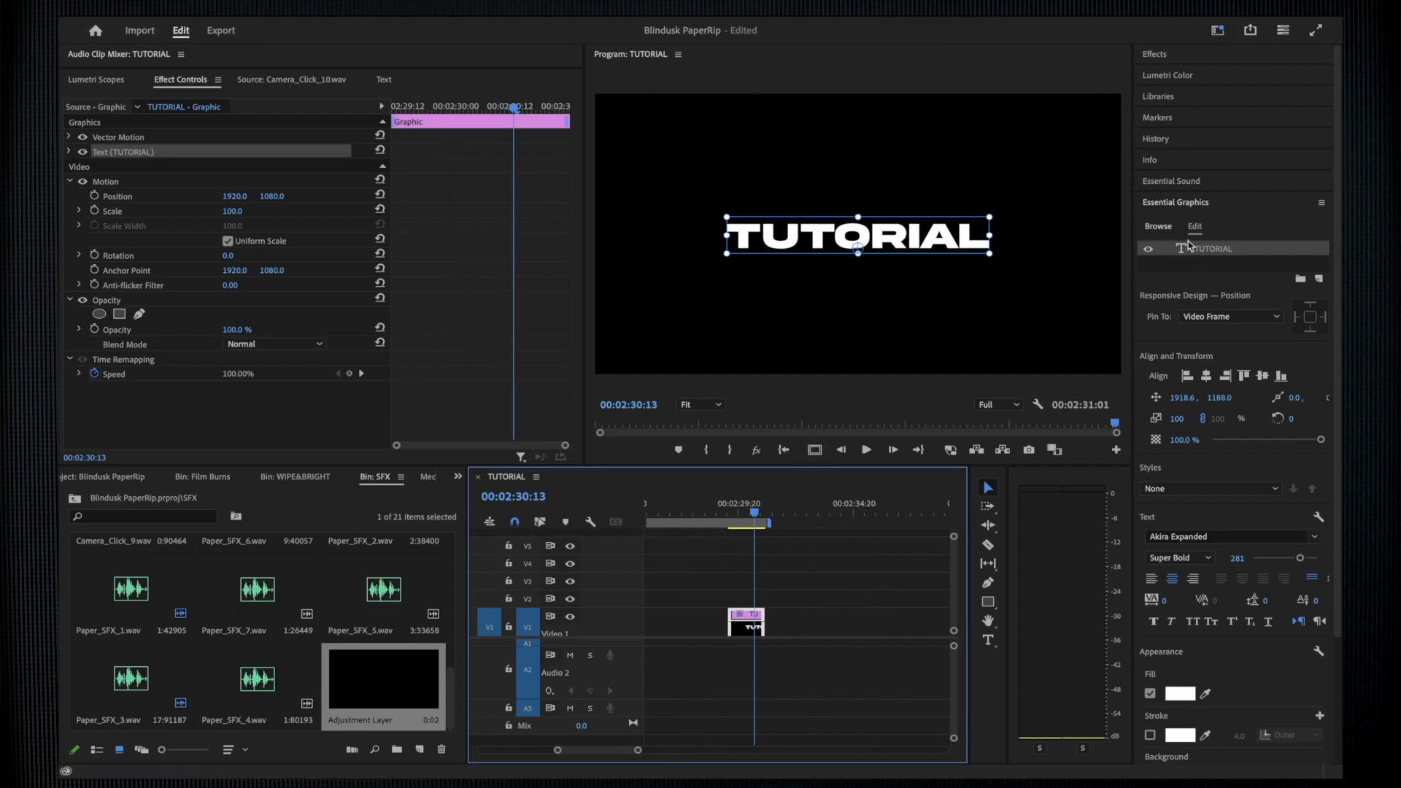
Place the Paper_Rip_Transition_4K_14 and Paper_Rip_Transition_4K_20 templates back to back on V1, after the nested Text clip.
left_click(1197, 203)
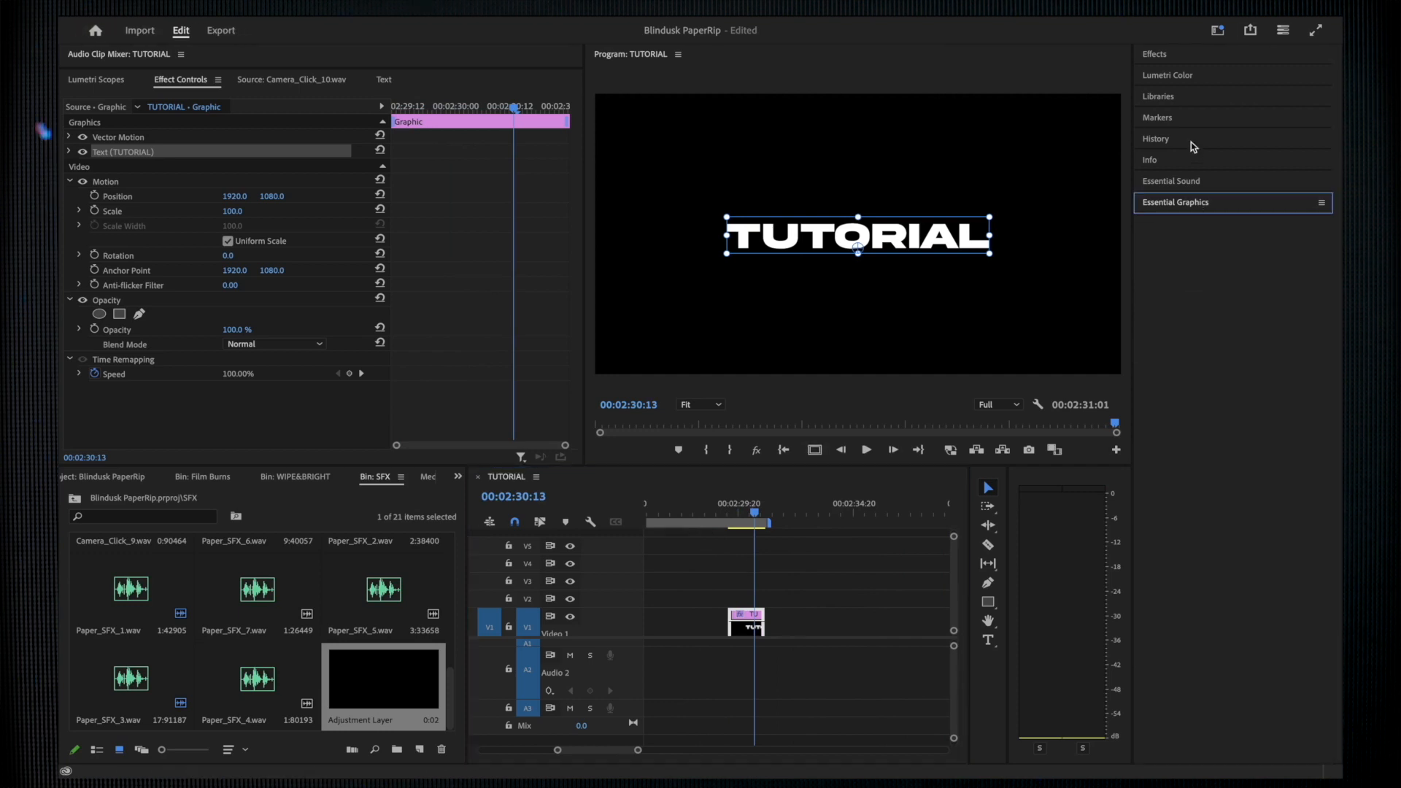
left_click(1184, 202)
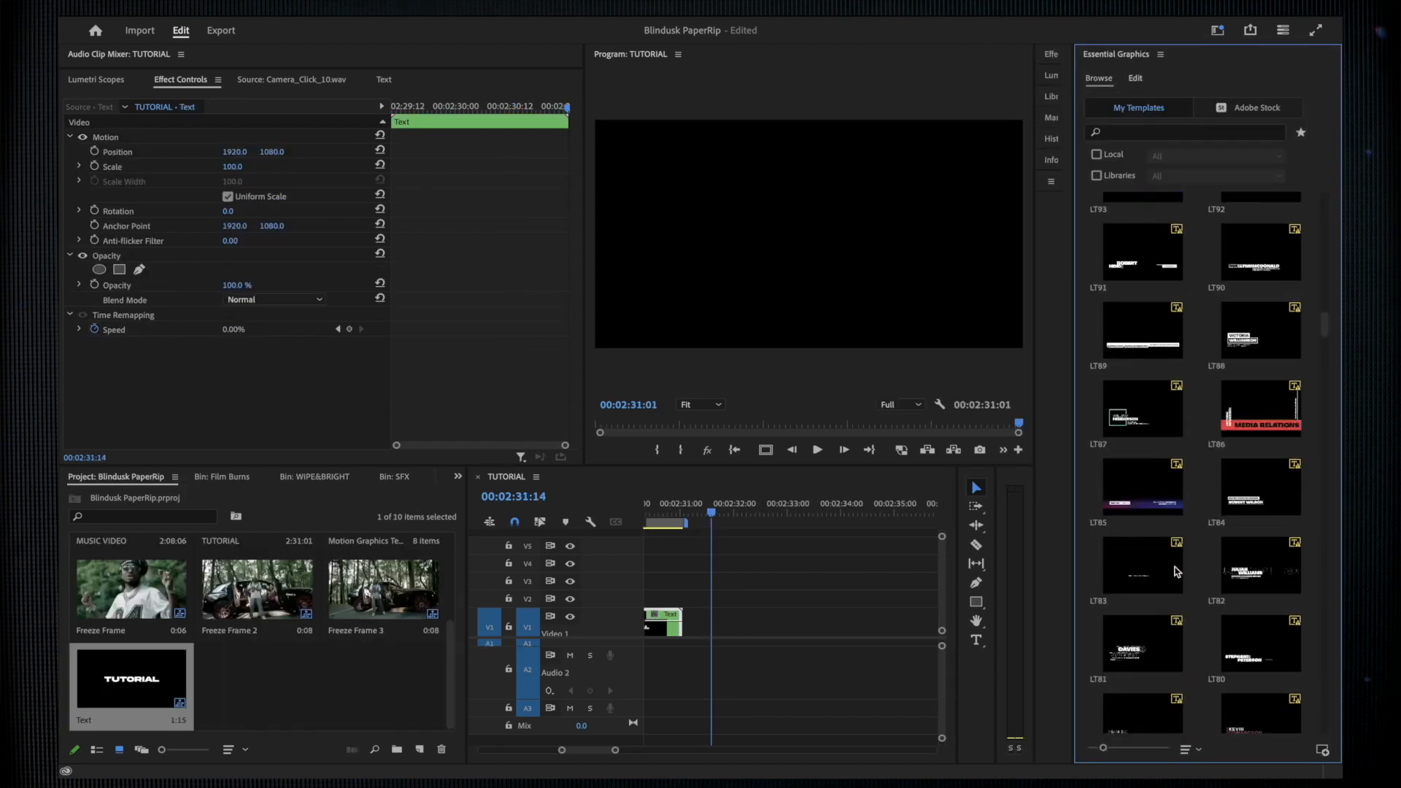
scroll(1176, 572, "up", 5)
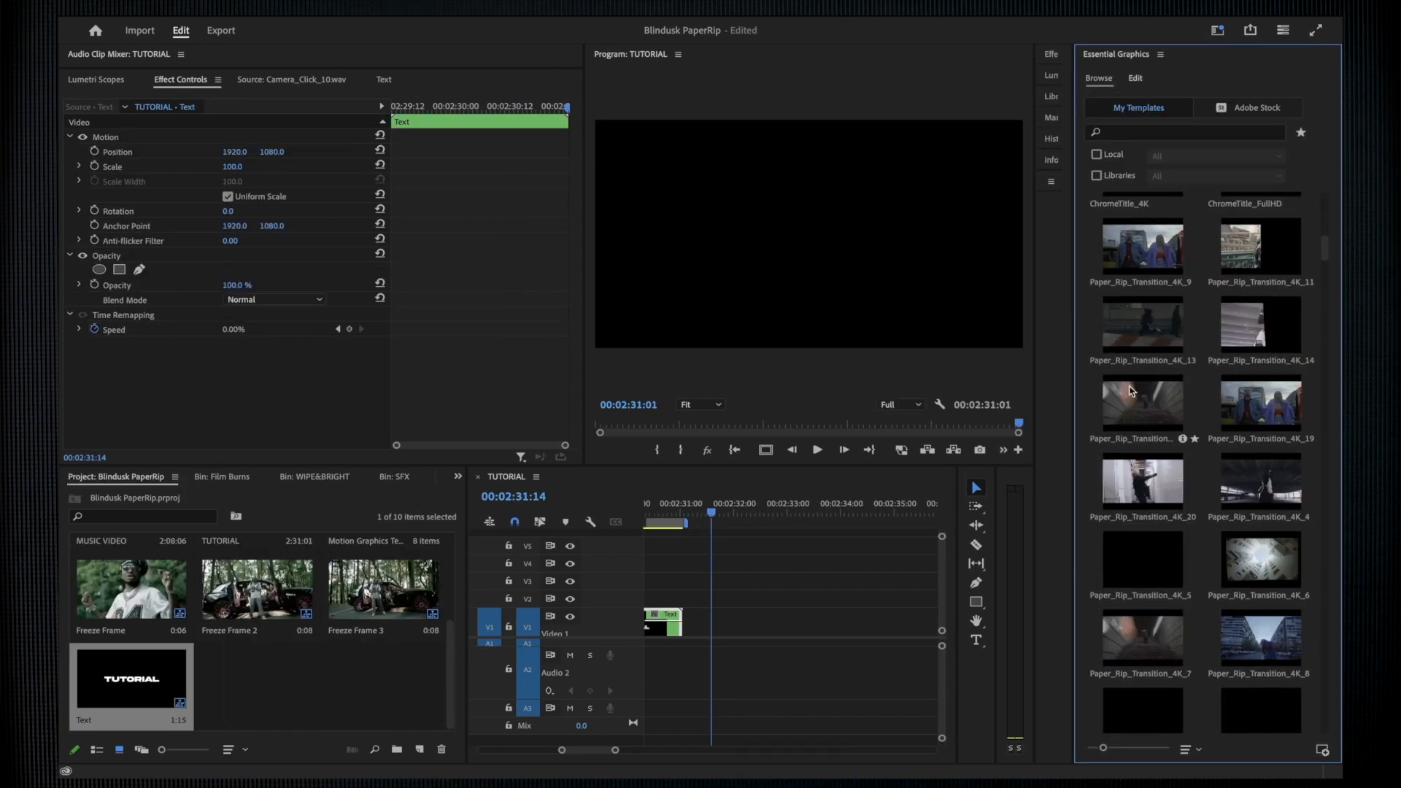
left_click_drag(721, 647, 1145, 339)
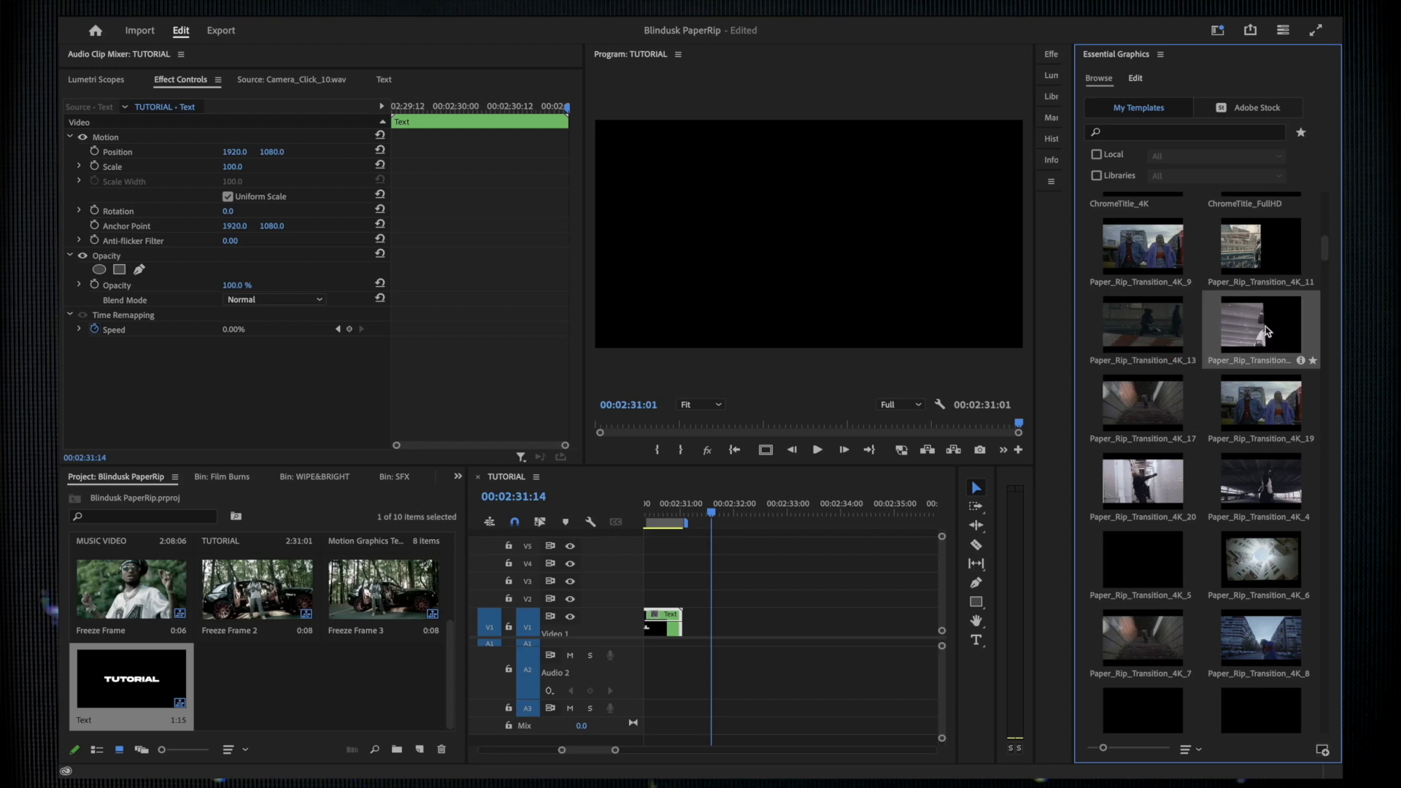
left_click_drag(766, 637, 759, 624)
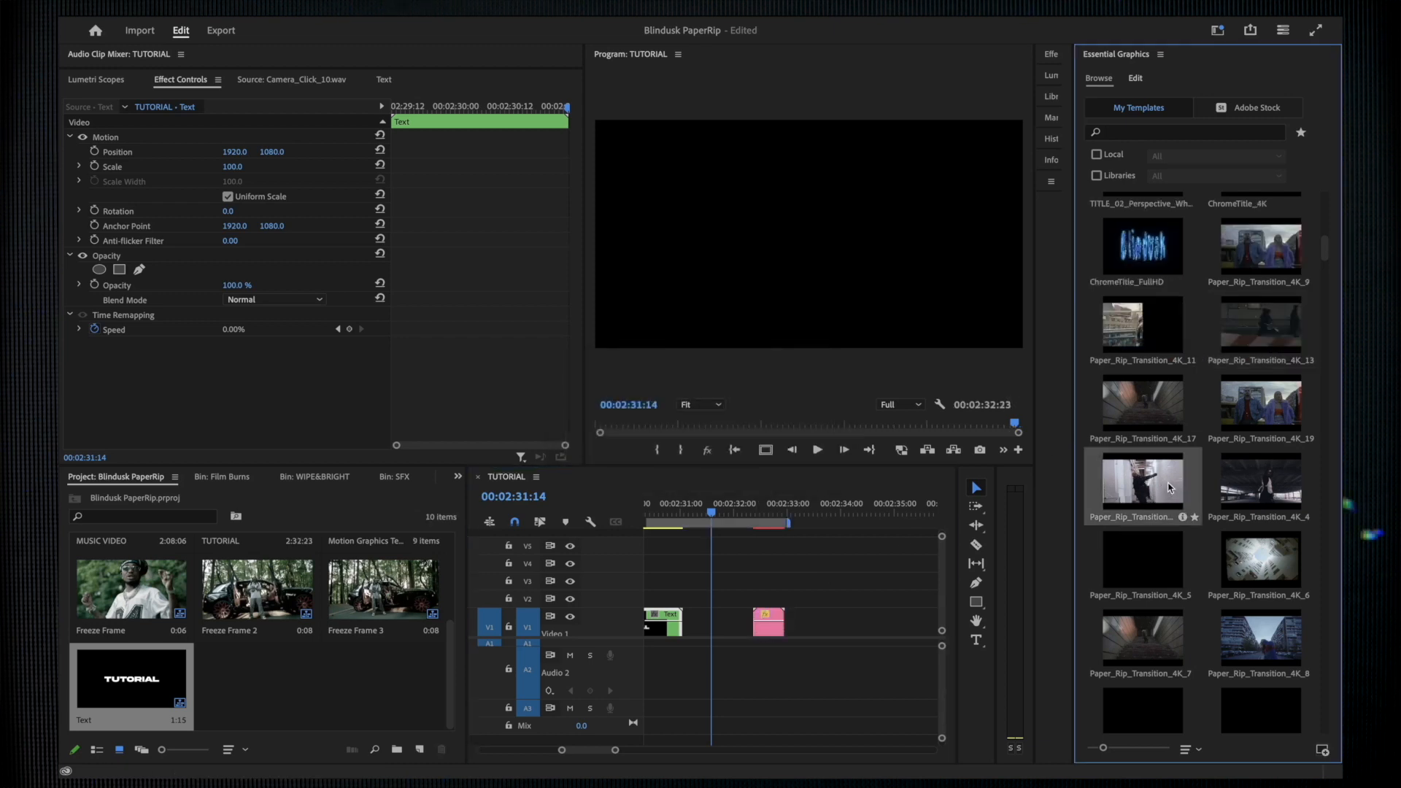
left_click_drag(813, 607, 787, 626)
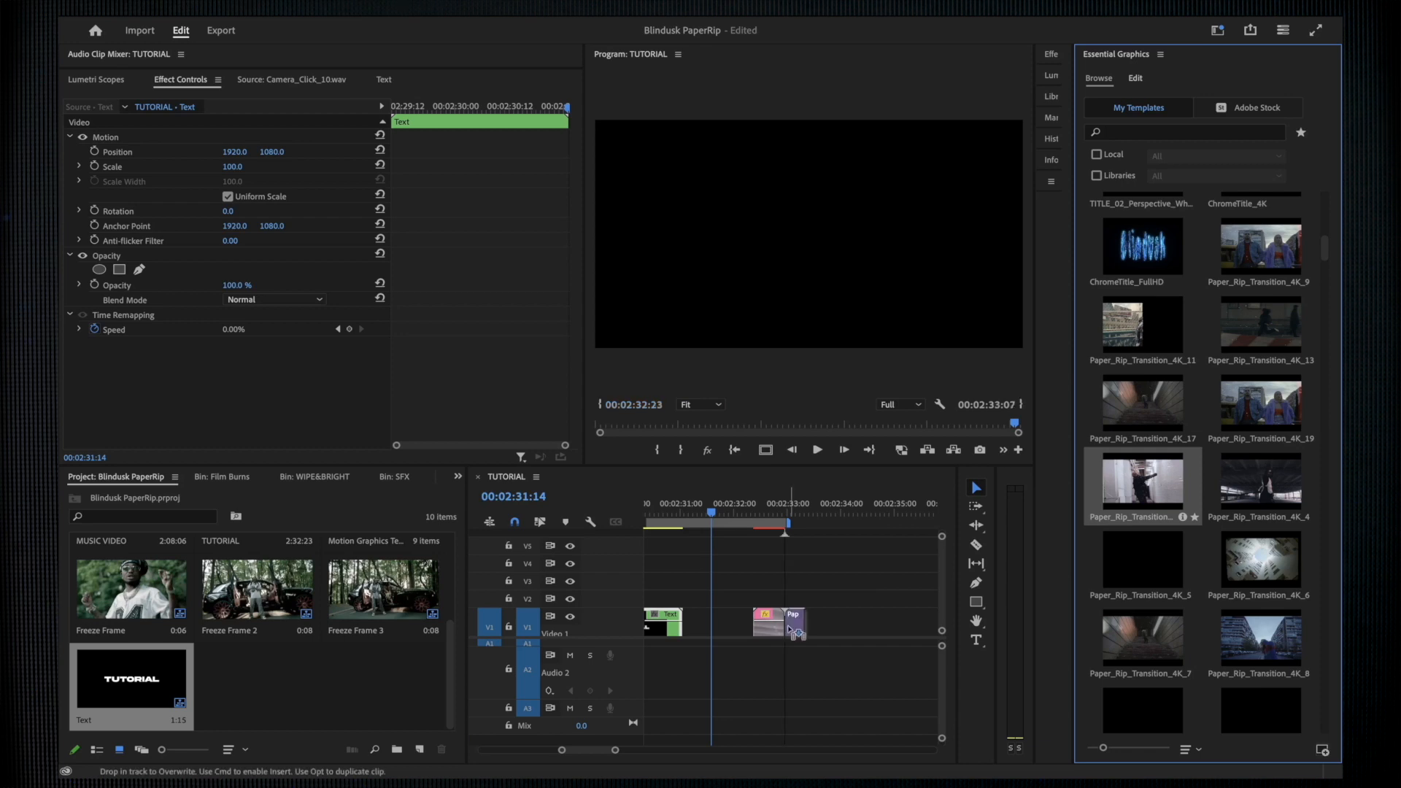
Fill the PH 21, PH 23 and PH 24 placeholders of Paper_Rip_Transition_4K_14 with the nested Text sequence.
left_click(774, 515)
left_click(773, 620)
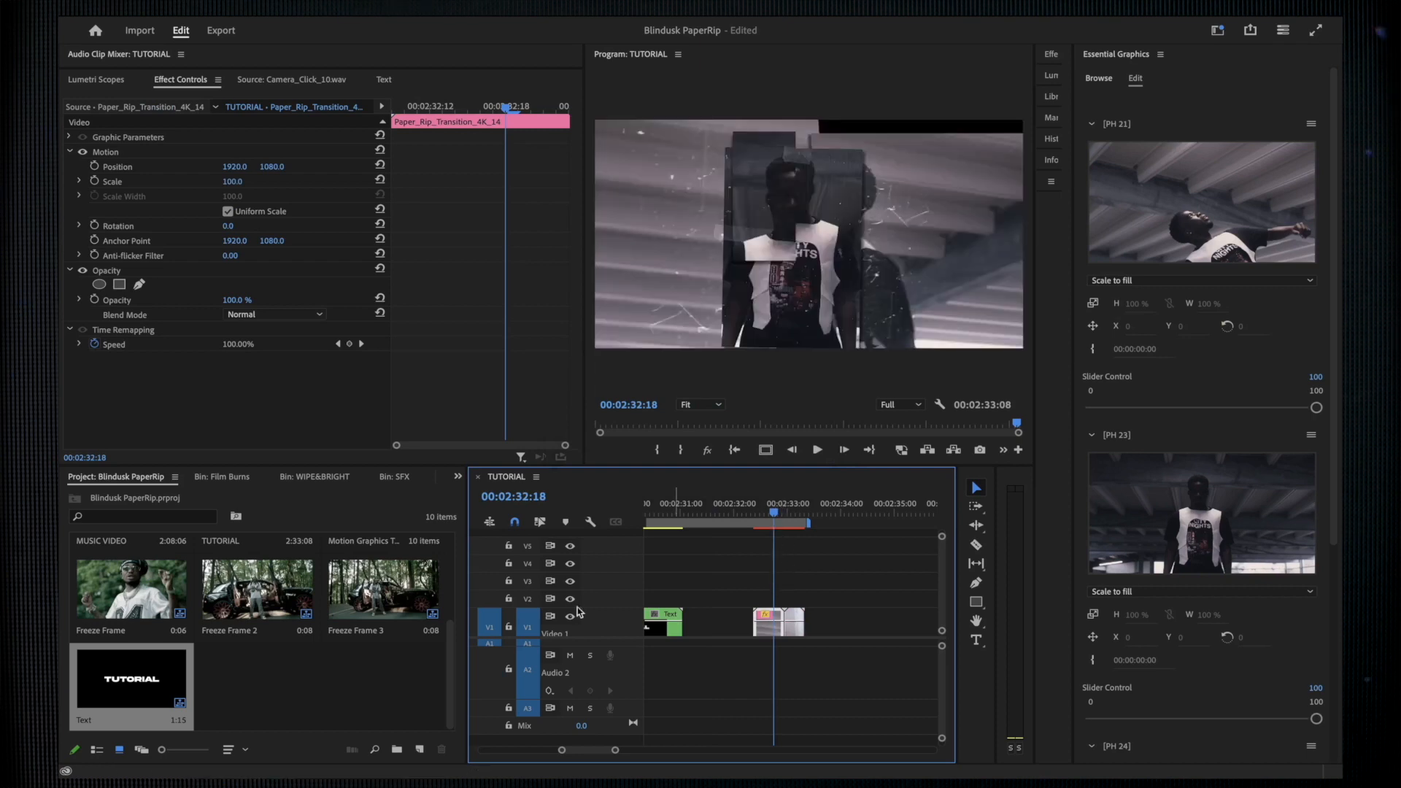
left_click(175, 679)
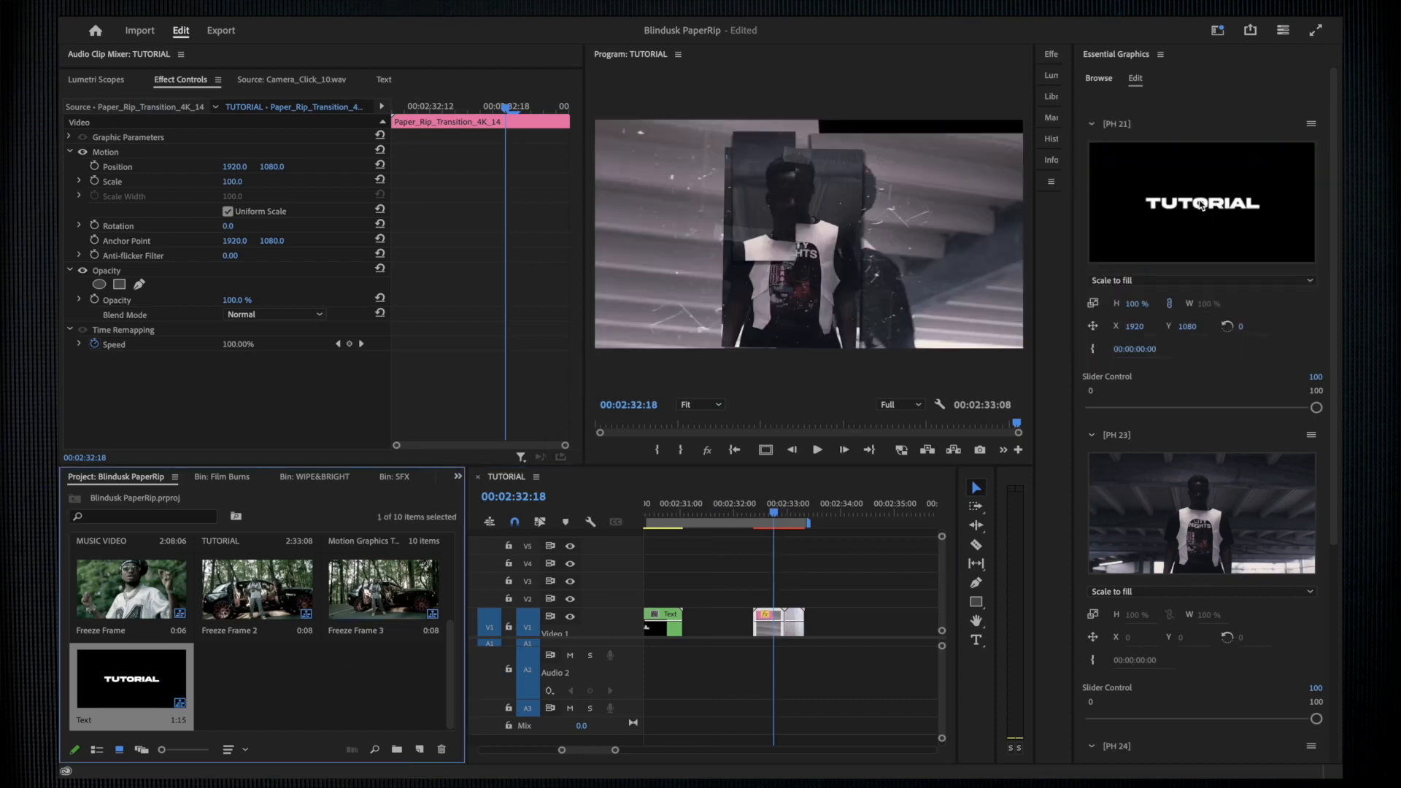
left_click_drag(144, 689, 1219, 538)
left_click_drag(1333, 353, 1334, 538)
left_click_drag(126, 702, 1194, 515)
left_click(1334, 306)
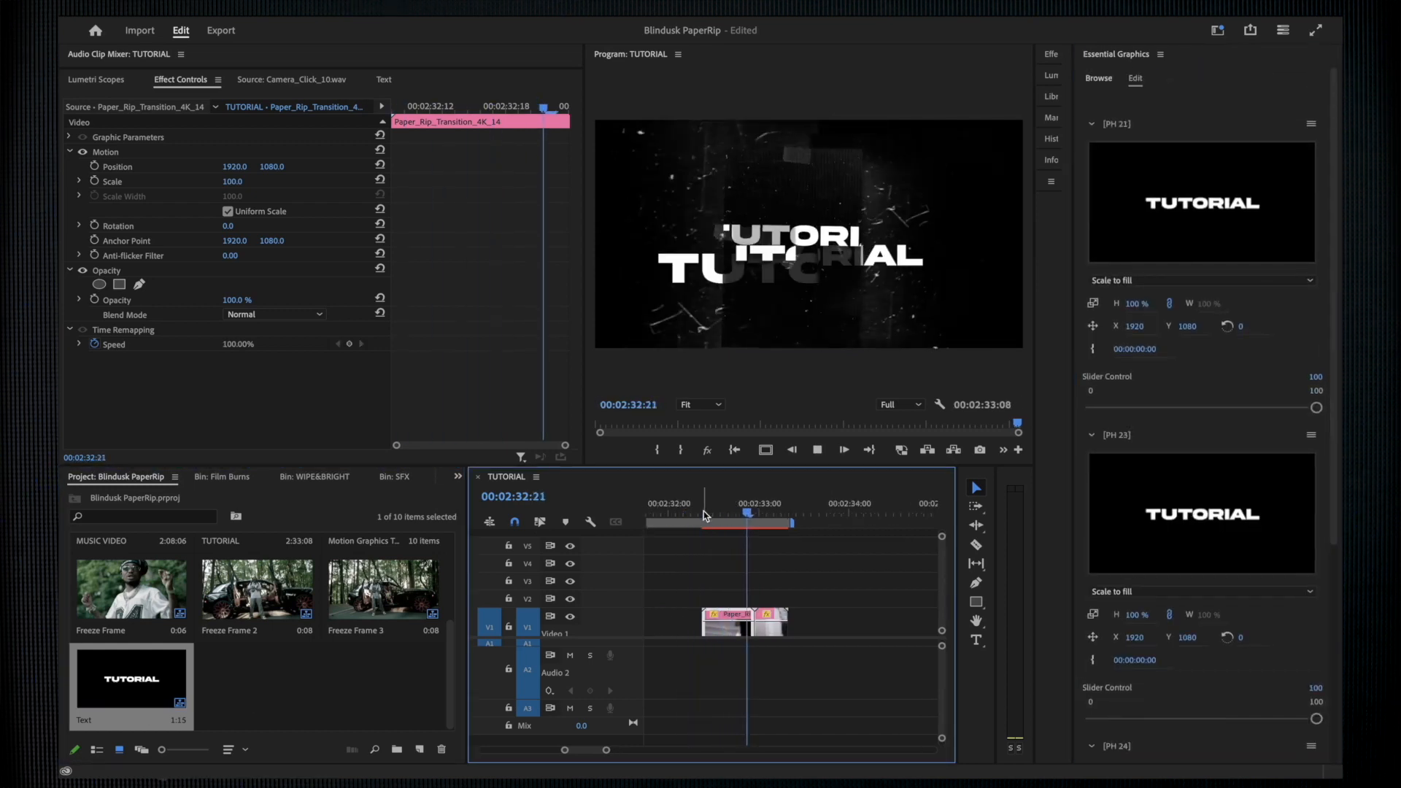
Play back the text-filled paper rip transitions and set the playhead to 00:02:32:15.
left_click(704, 511)
left_click(688, 503)
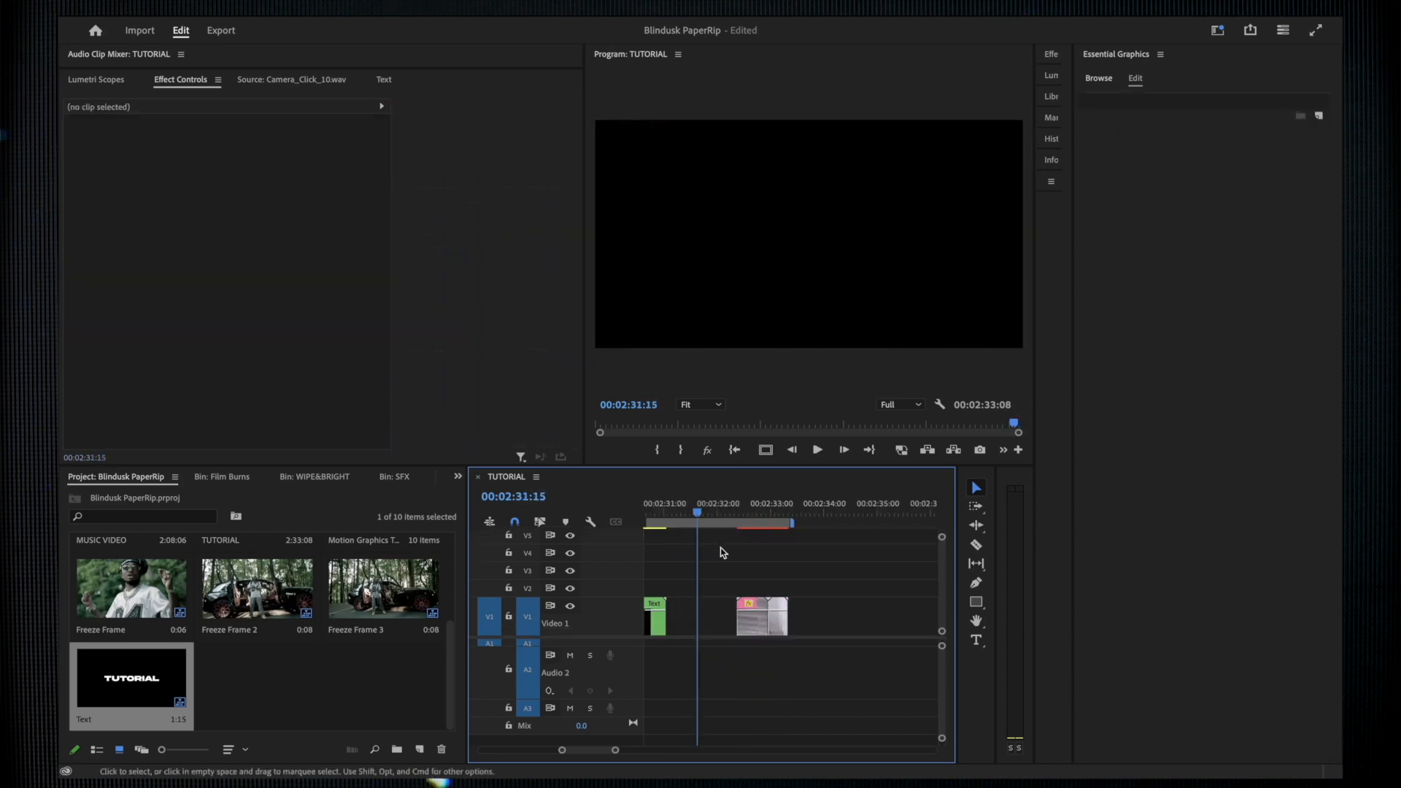
key("=")
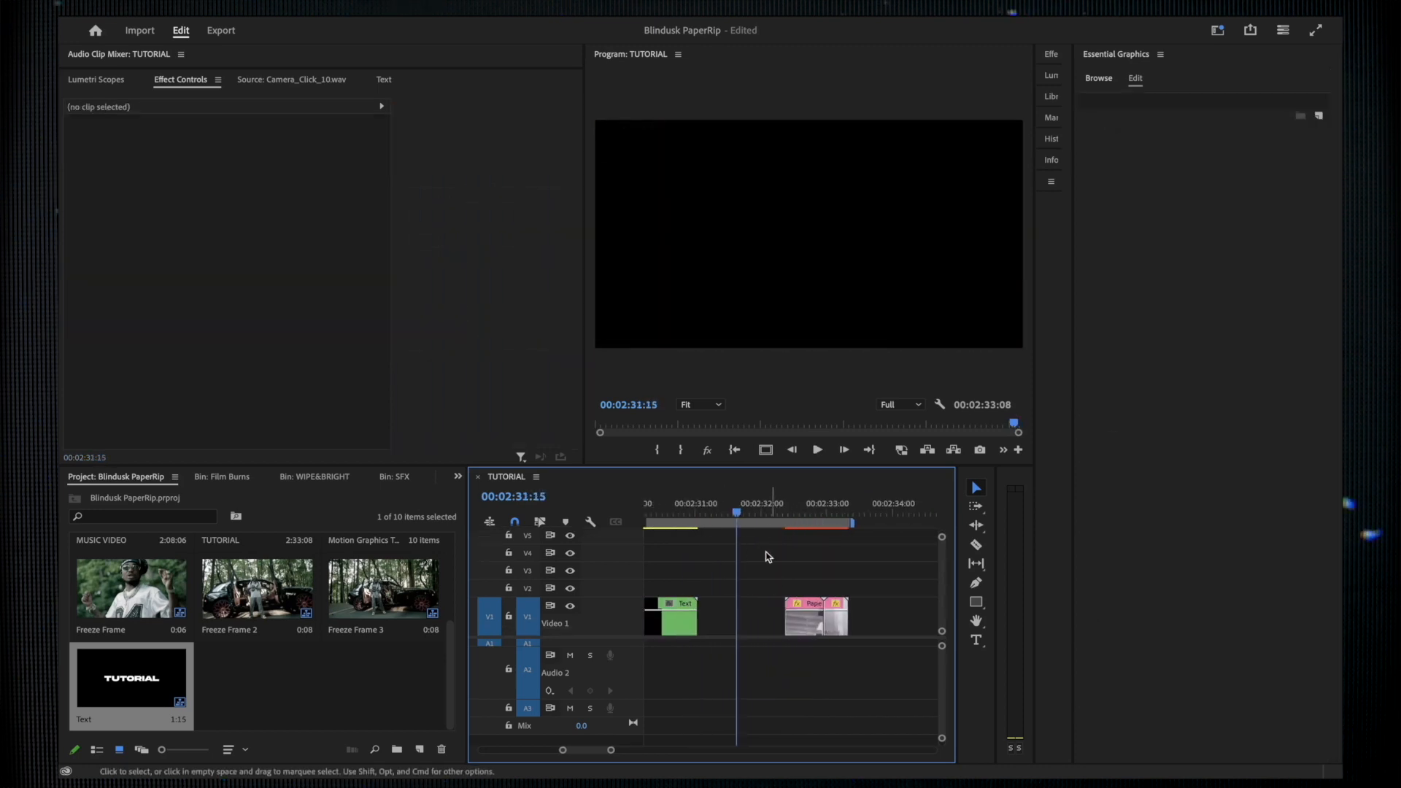
left_click(803, 512)
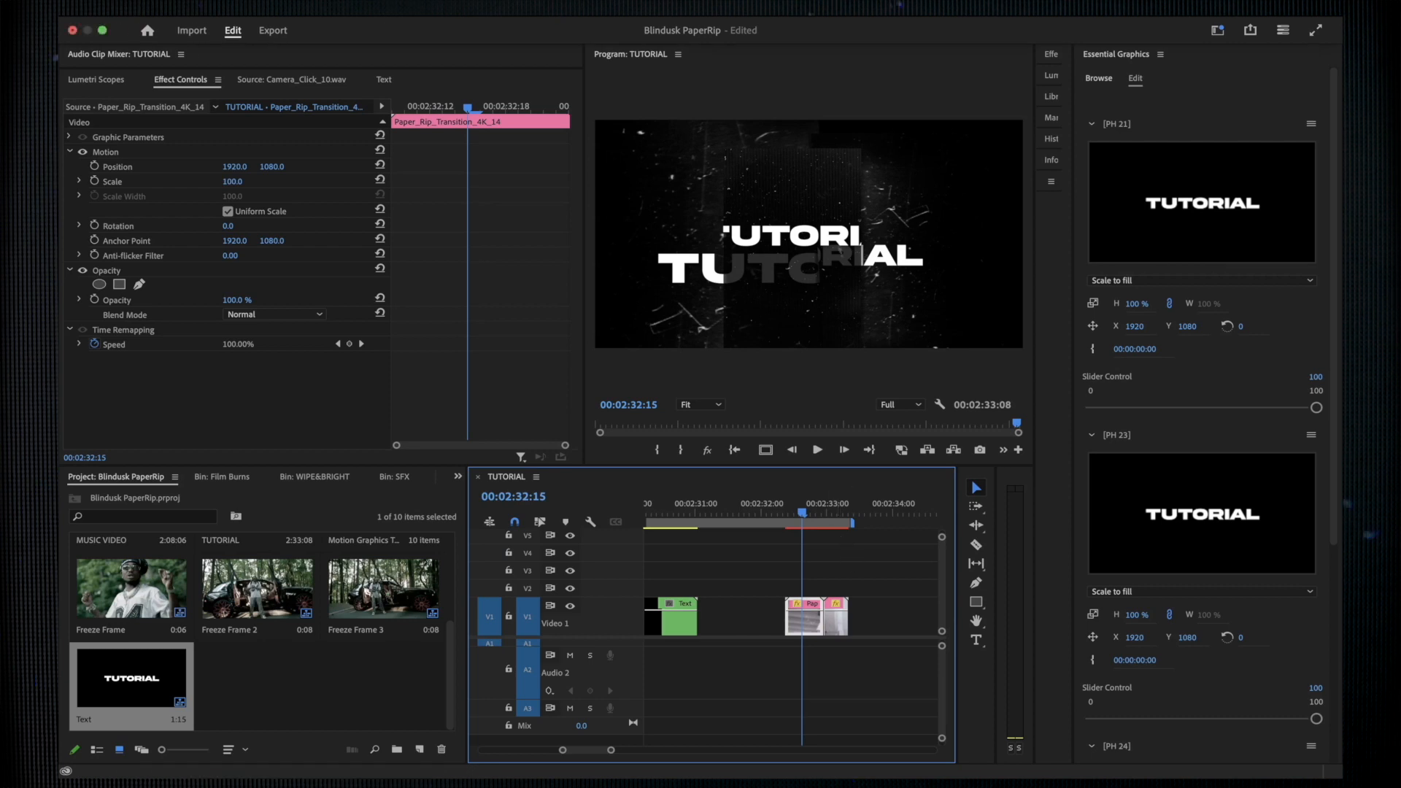
Change the sequence frame size to a vertical 2160 horizontal by 3840 vertical in Sequence Settings.
left_click(295, 11)
left_click(319, 27)
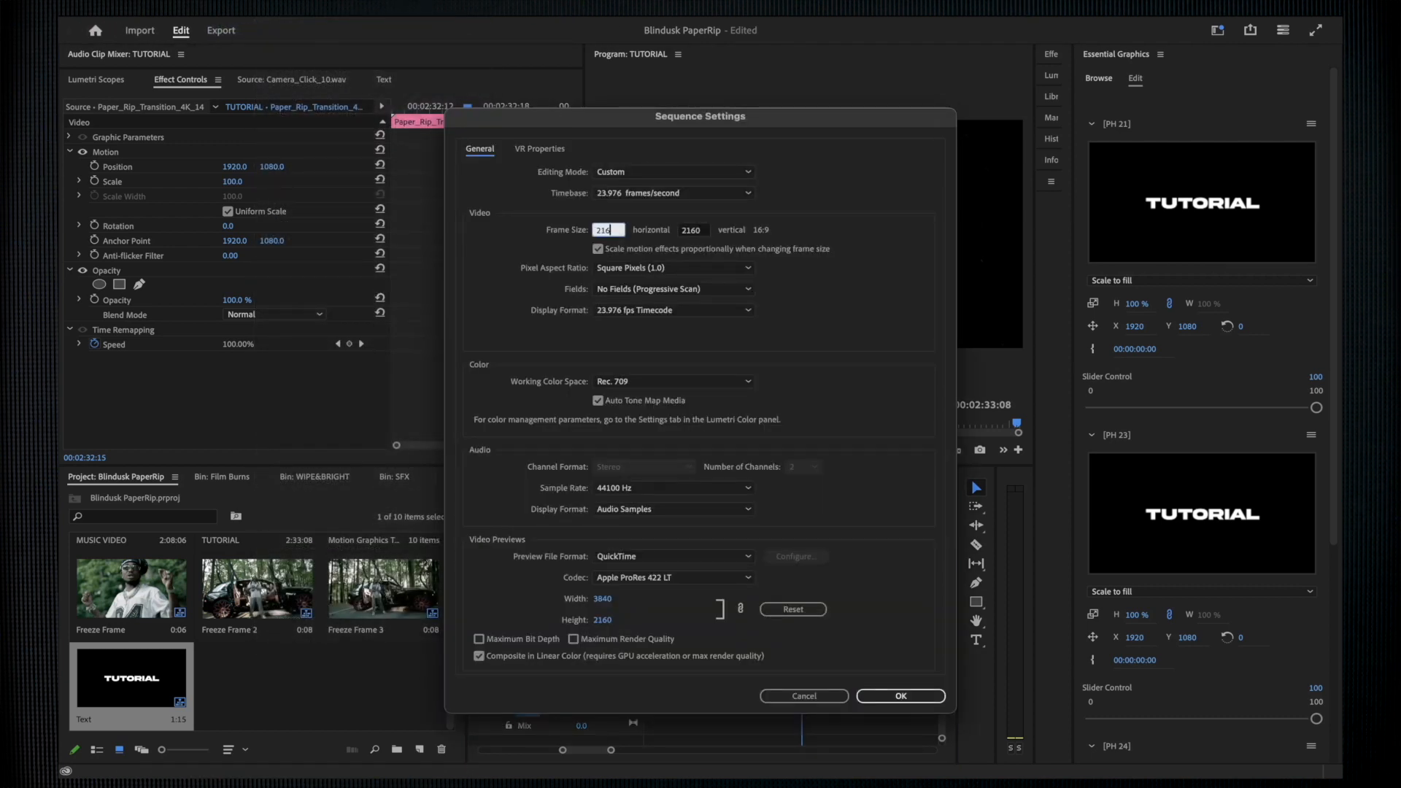
left_click(693, 231)
type("3840")
key("Return")
key("Return")
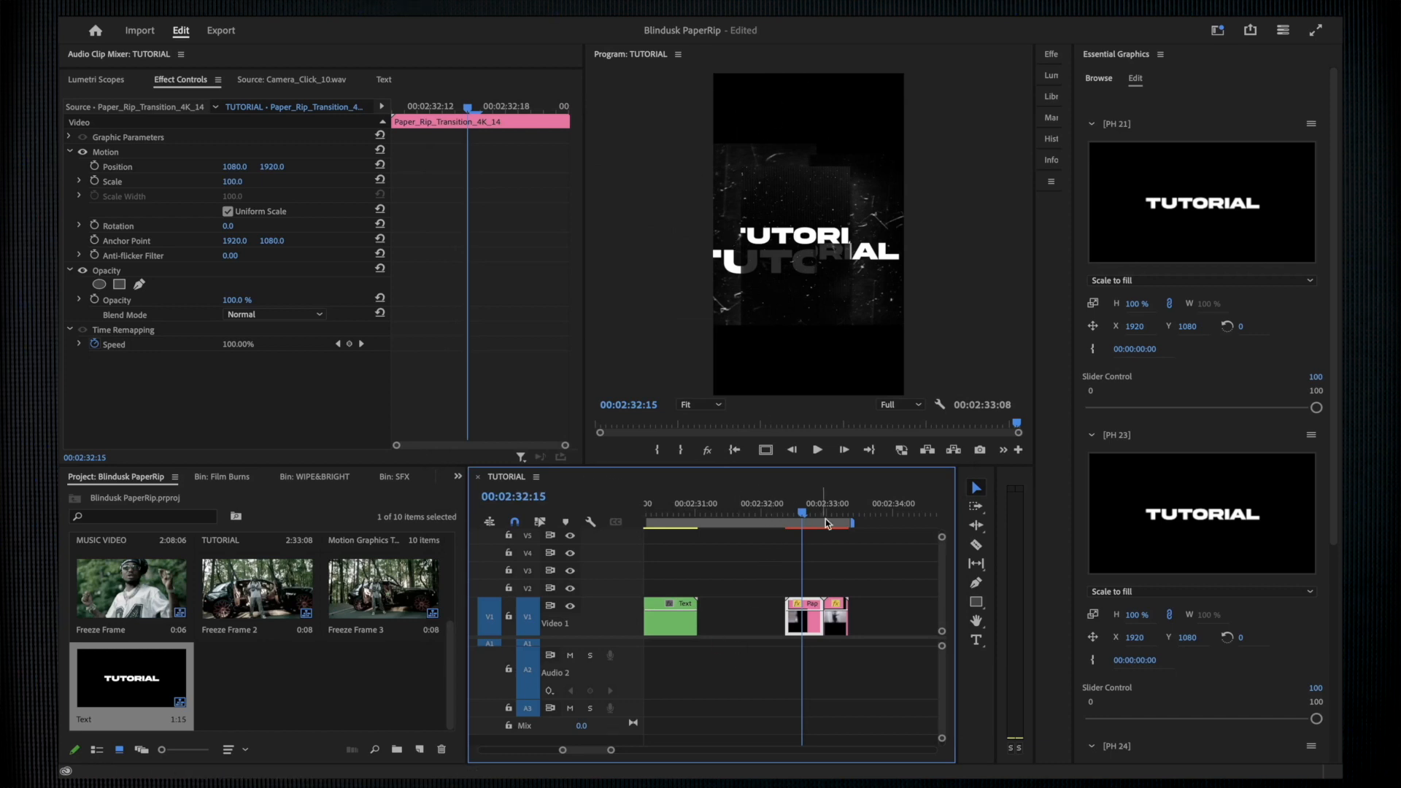
Set the Rotation of both the Paper_Rip_Transition_4K_14 and Paper_Rip_Transition_4K_20 clips to -90°.
left_click(820, 587)
left_click(808, 614)
left_click_drag(230, 226, 165, 226)
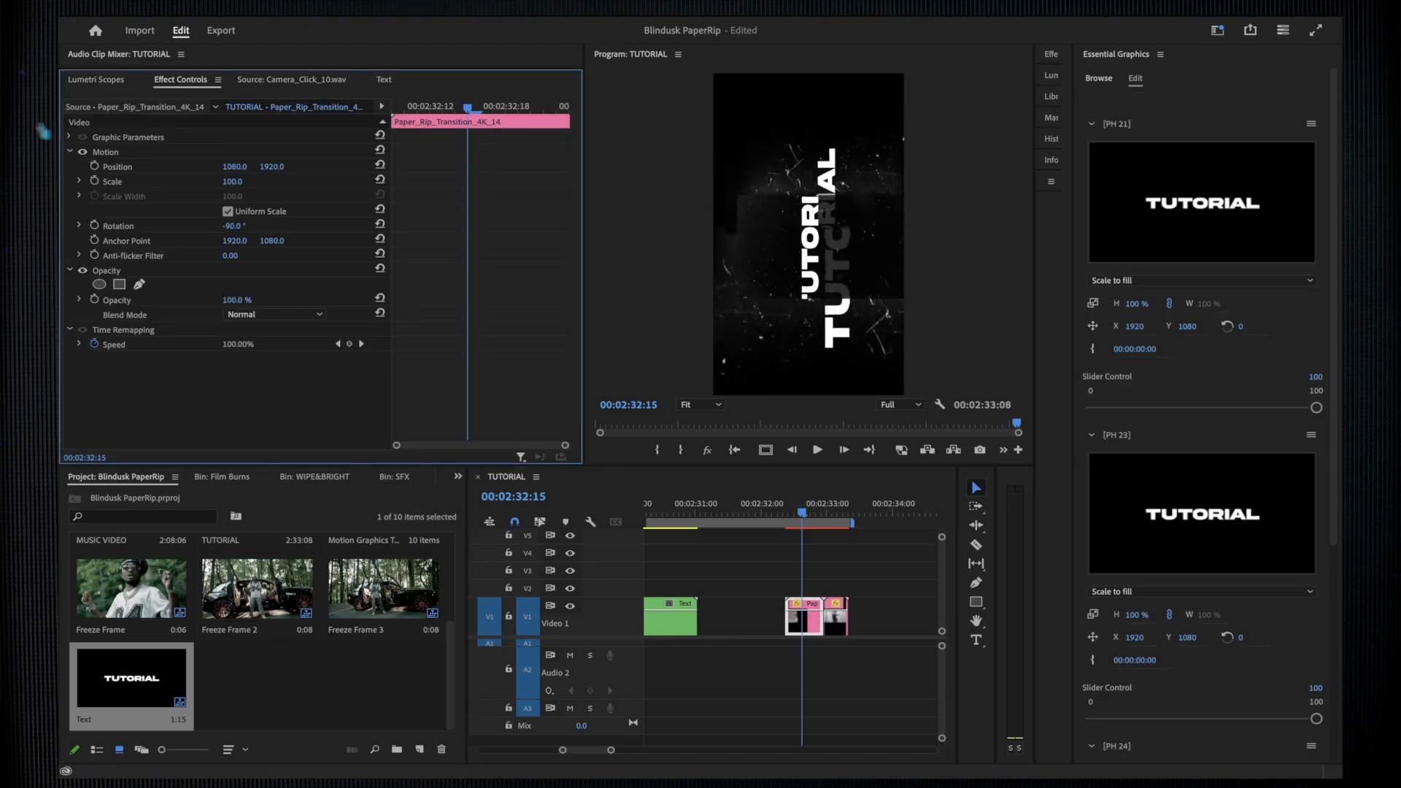
left_click(834, 515)
left_click(234, 227)
type("-90")
Set the placeholder media rotation in Paper_Rip_Transition_4K_14 to 90 so the TUTORIAL text reads horizontally in the vertical frame.
left_click(806, 514)
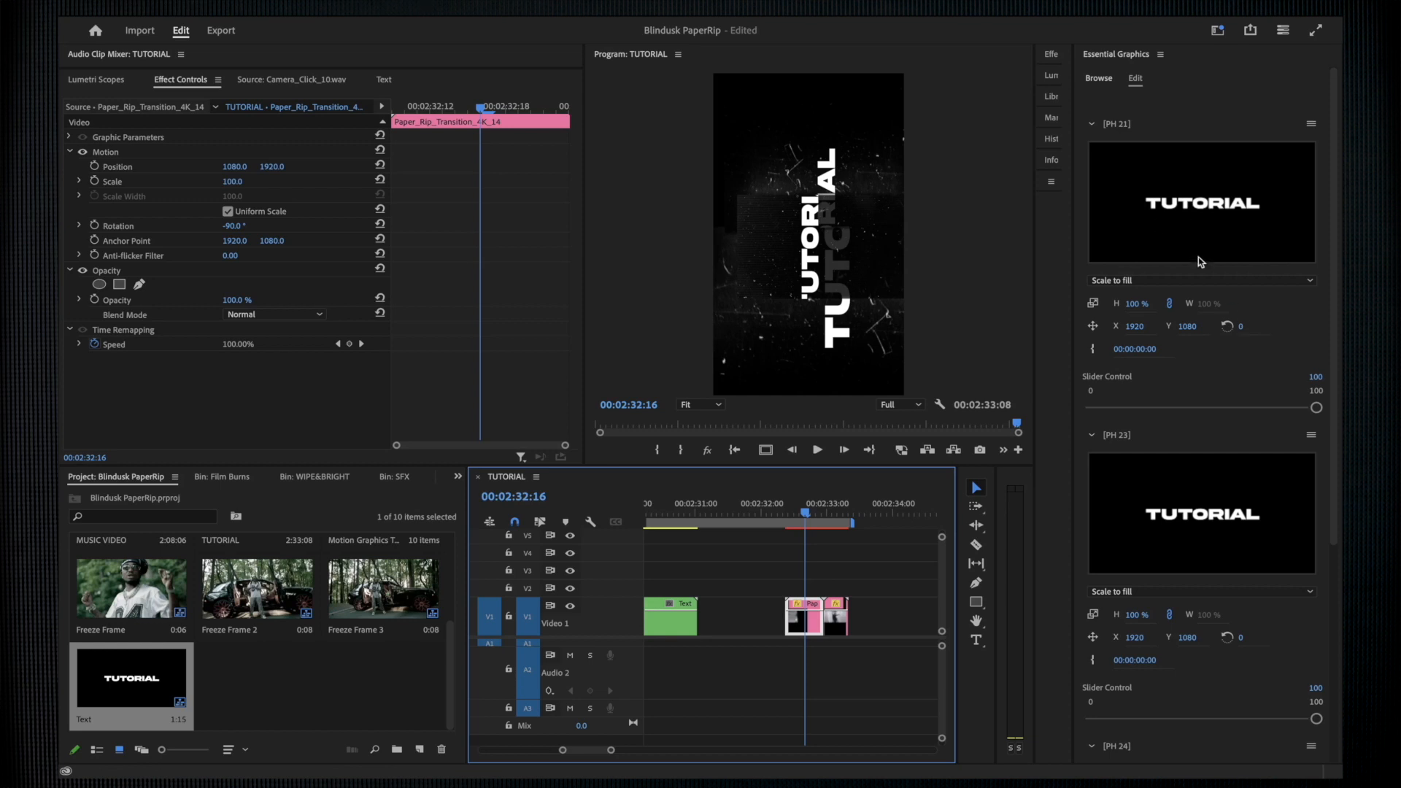
scroll(1325, 292, "down", 4)
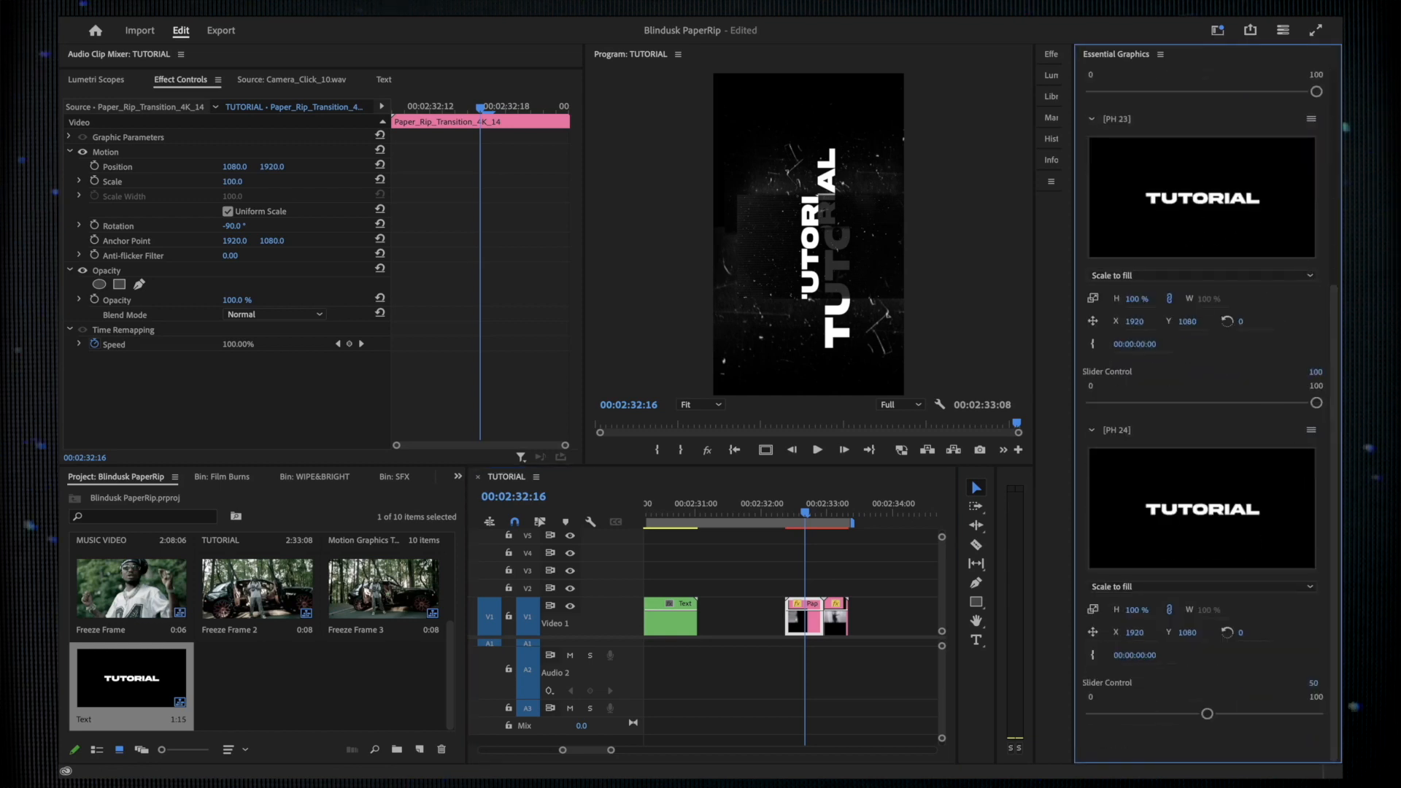
scroll(1340, 433, "up", 4)
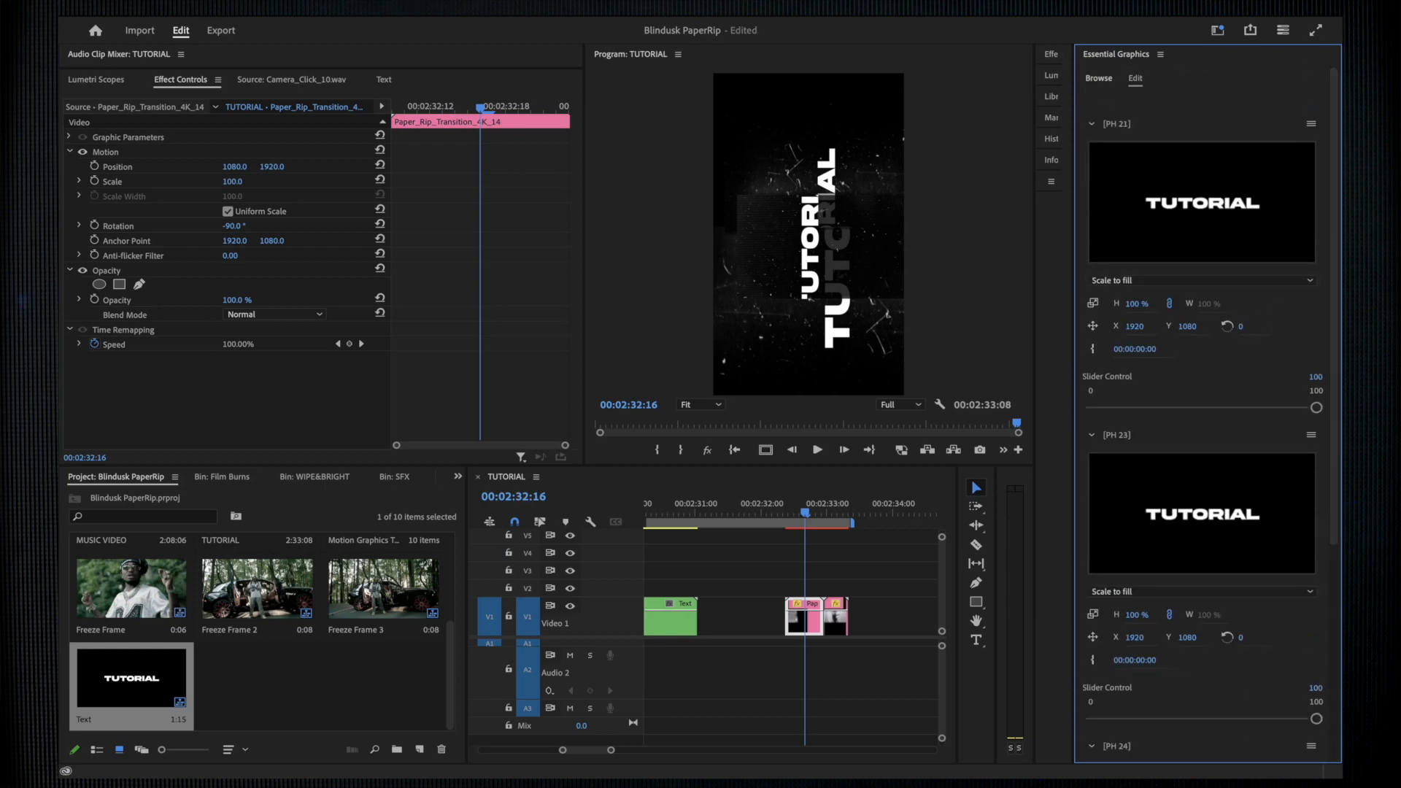
left_click(1255, 325)
type("90")
key("Return")
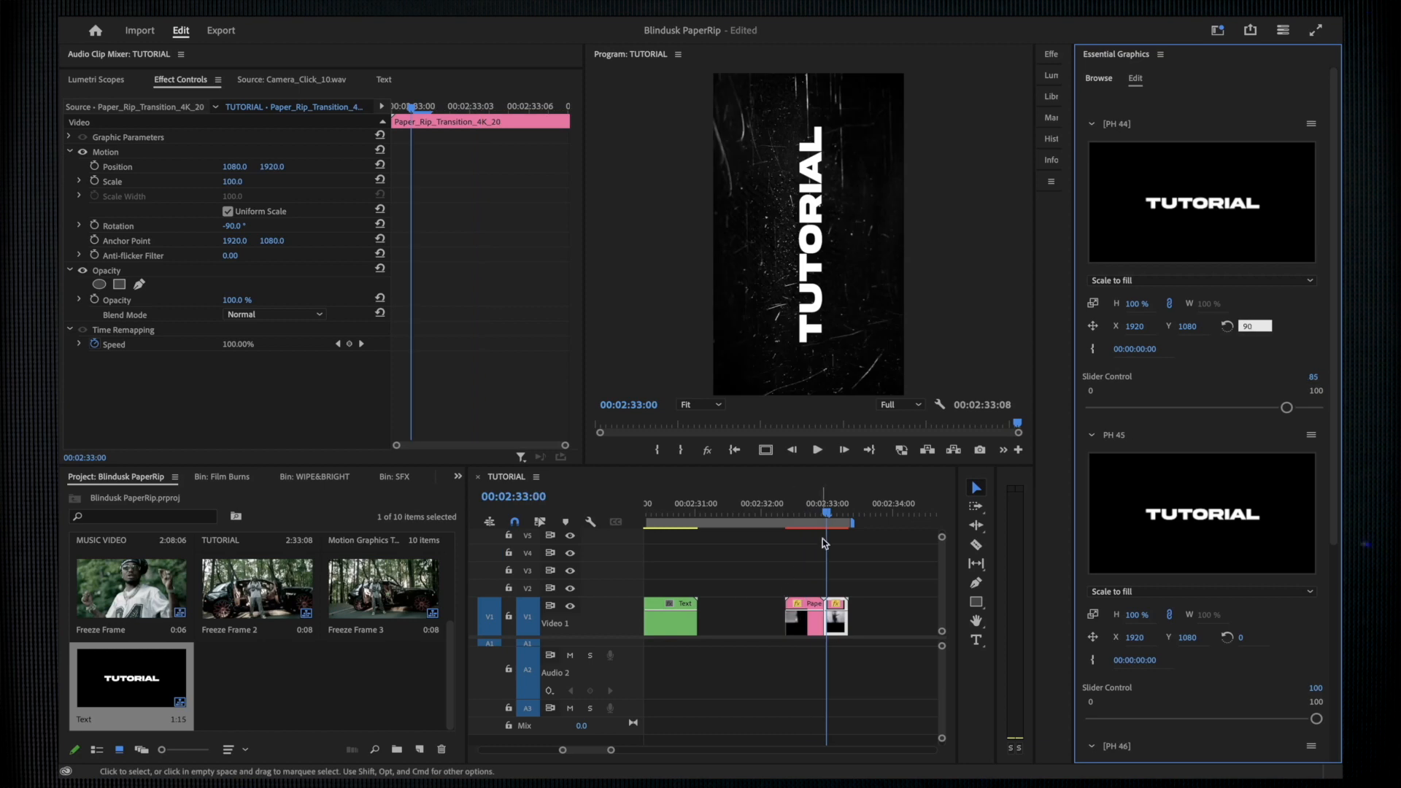
Set the rotation of the PH 44, PH 45 and PH 46 placeholders in Paper_Rip_Transition_4K_20 to 90.
left_click(820, 517)
left_click(825, 517)
left_click(1241, 637)
type("90")
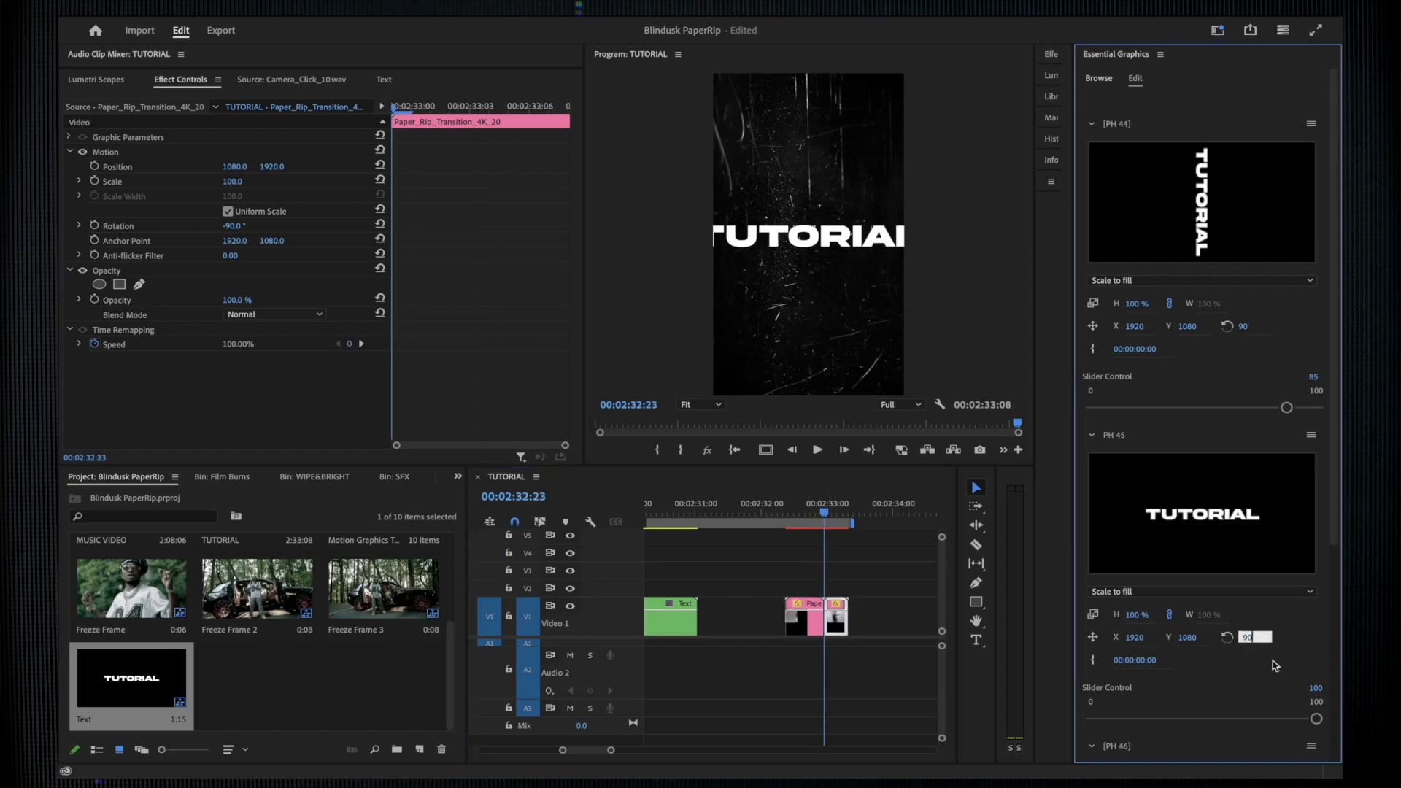
key("Return")
scroll(1285, 660, "down", 4)
left_click(1241, 633)
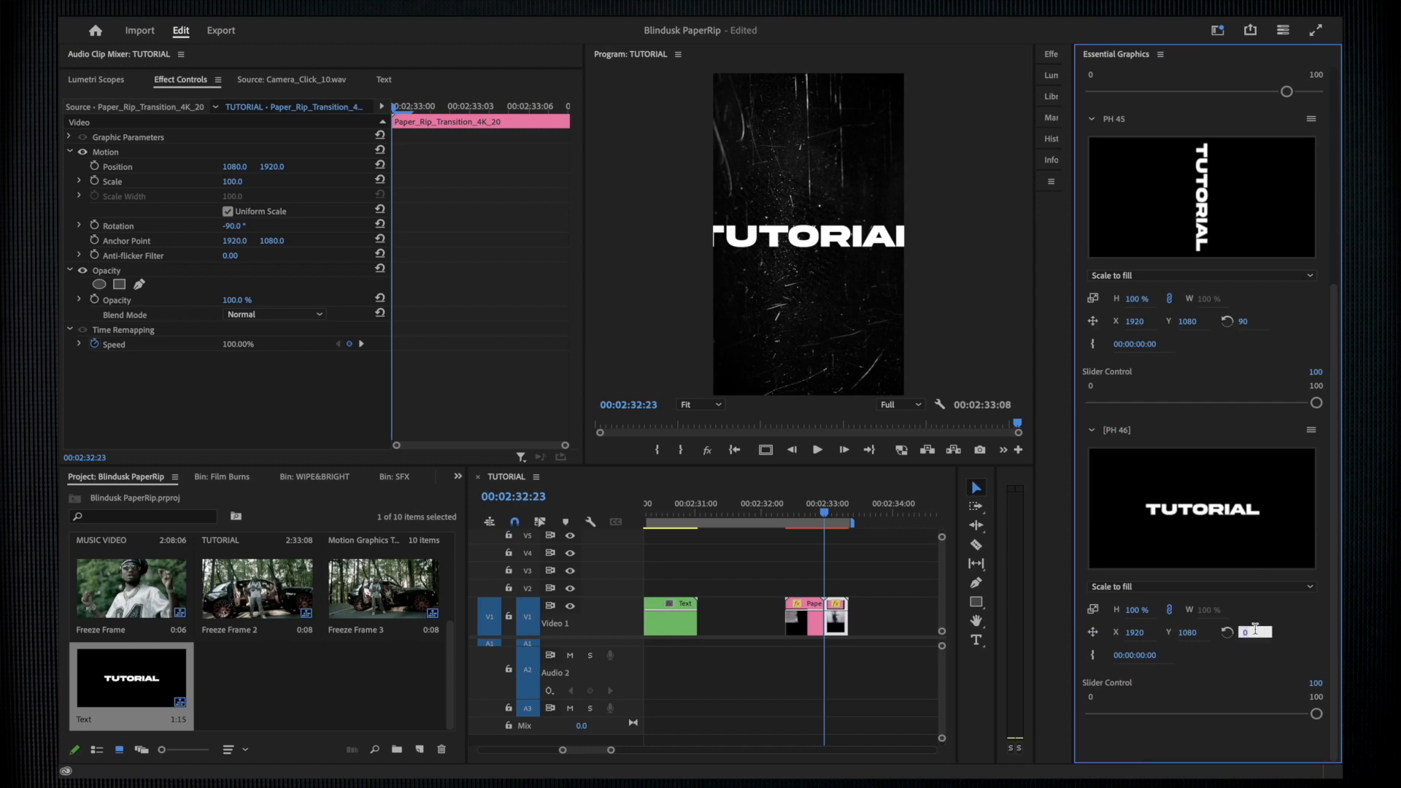
Play back both vertical paper rip transitions from 00:02:32:08 to review the rotated text.
left_click(784, 505)
scroll(803, 565, "up", 1)
scroll(809, 575, "left", 2)
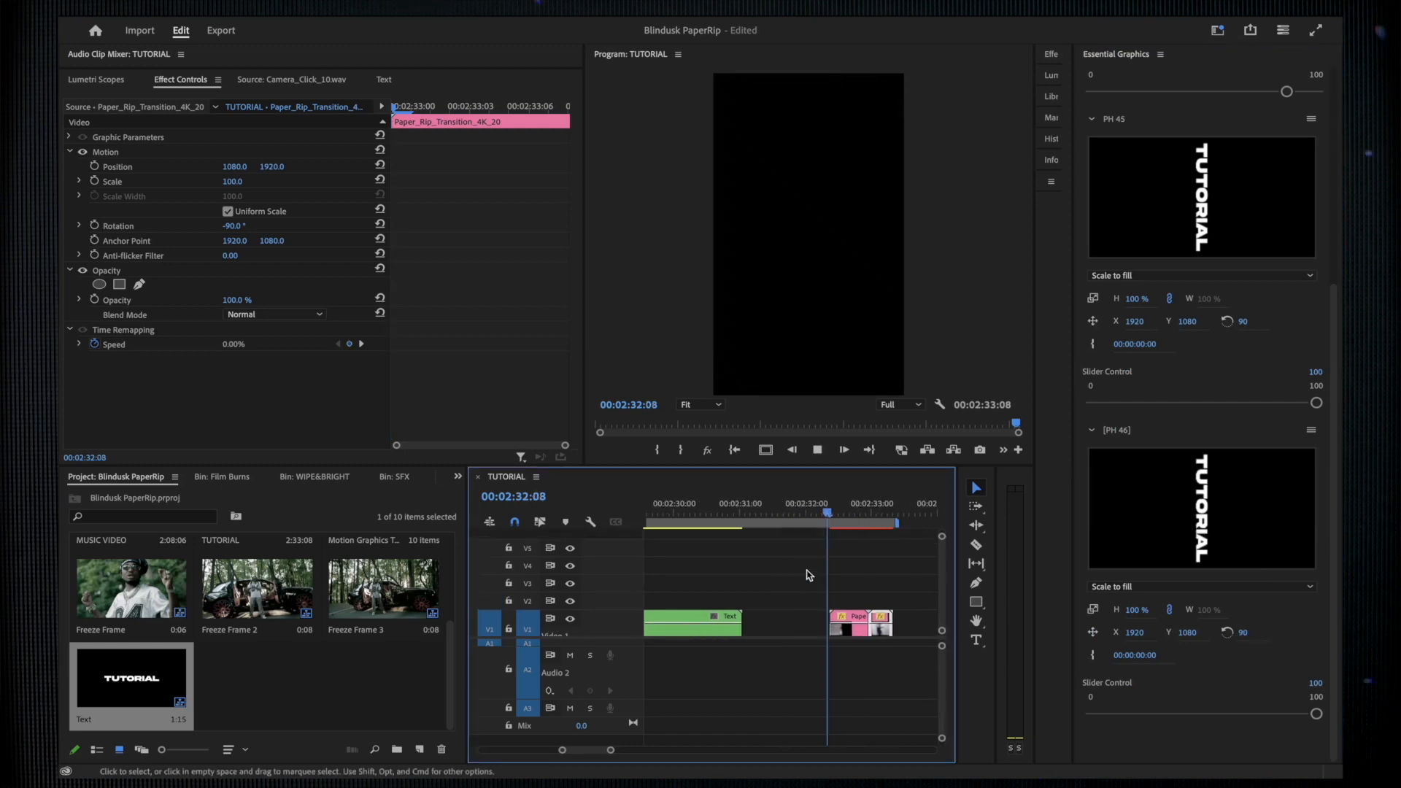
scroll(808, 576, "right", 2)
key("space")
scroll(807, 575, "up", 2)
left_click(738, 508)
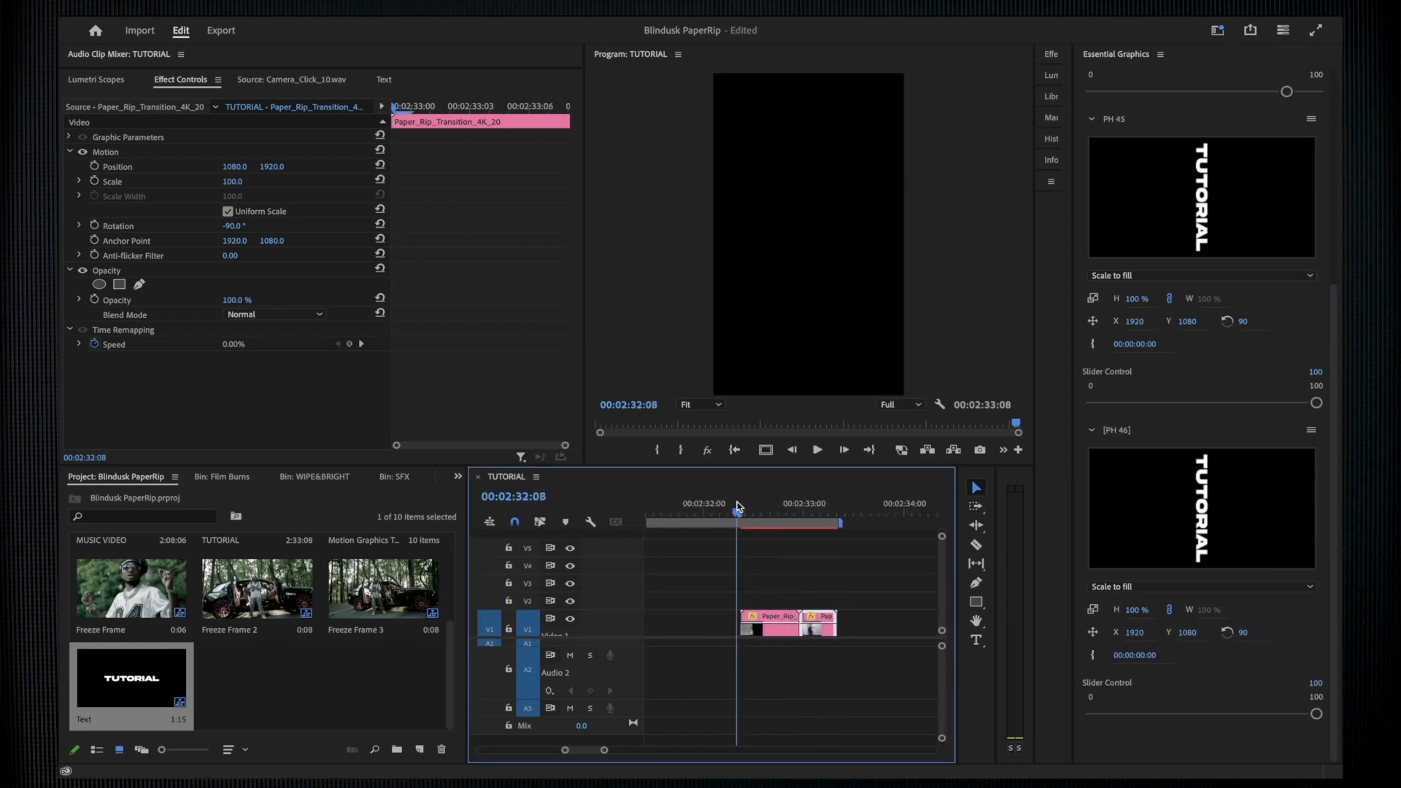
key("space")
At 00:02:32:17, scale the text in Paper_Rip_Transition_4K_14 to 80% in PH 21 and 83% in PH 23.
left_click(774, 511)
left_click(1137, 303)
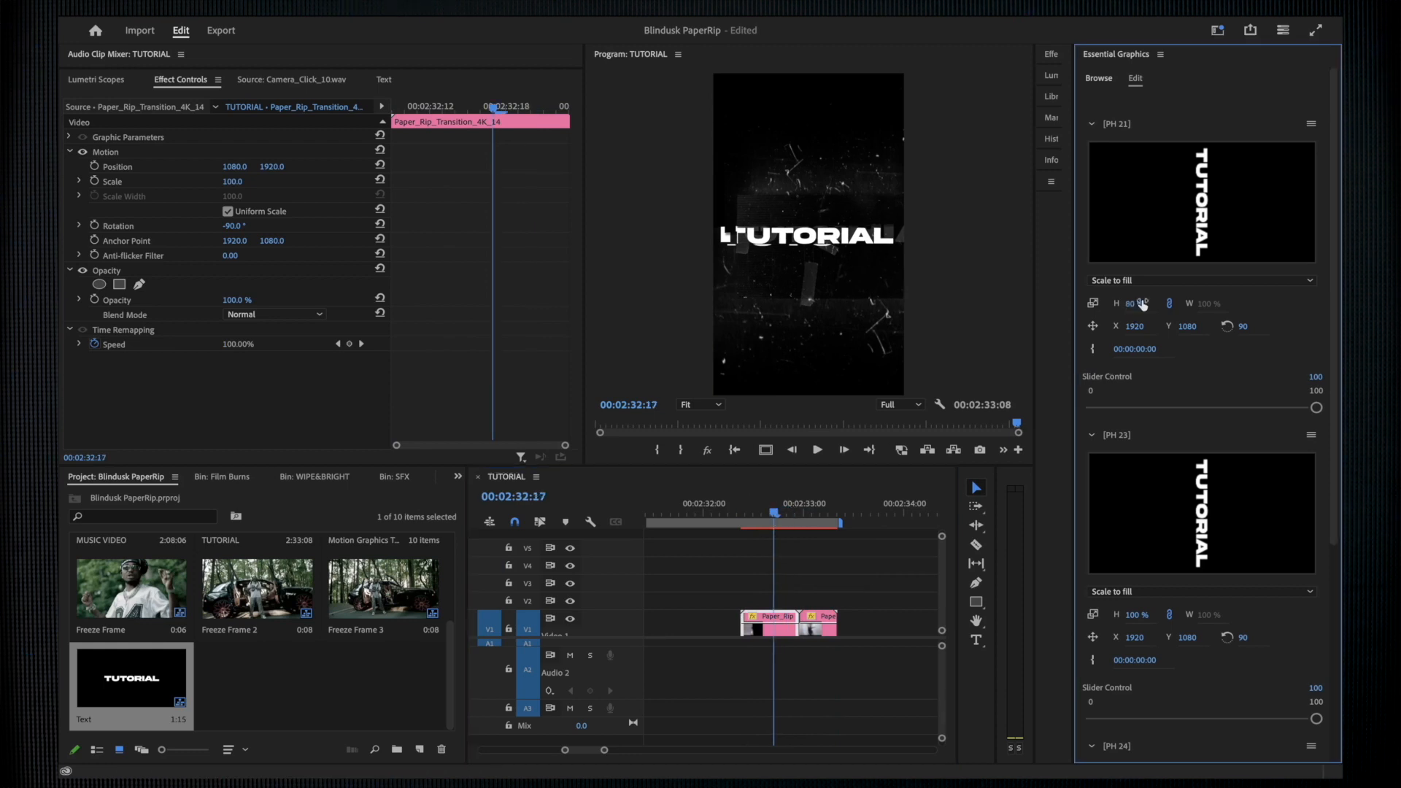
type("80")
key("Return")
left_click(1136, 615)
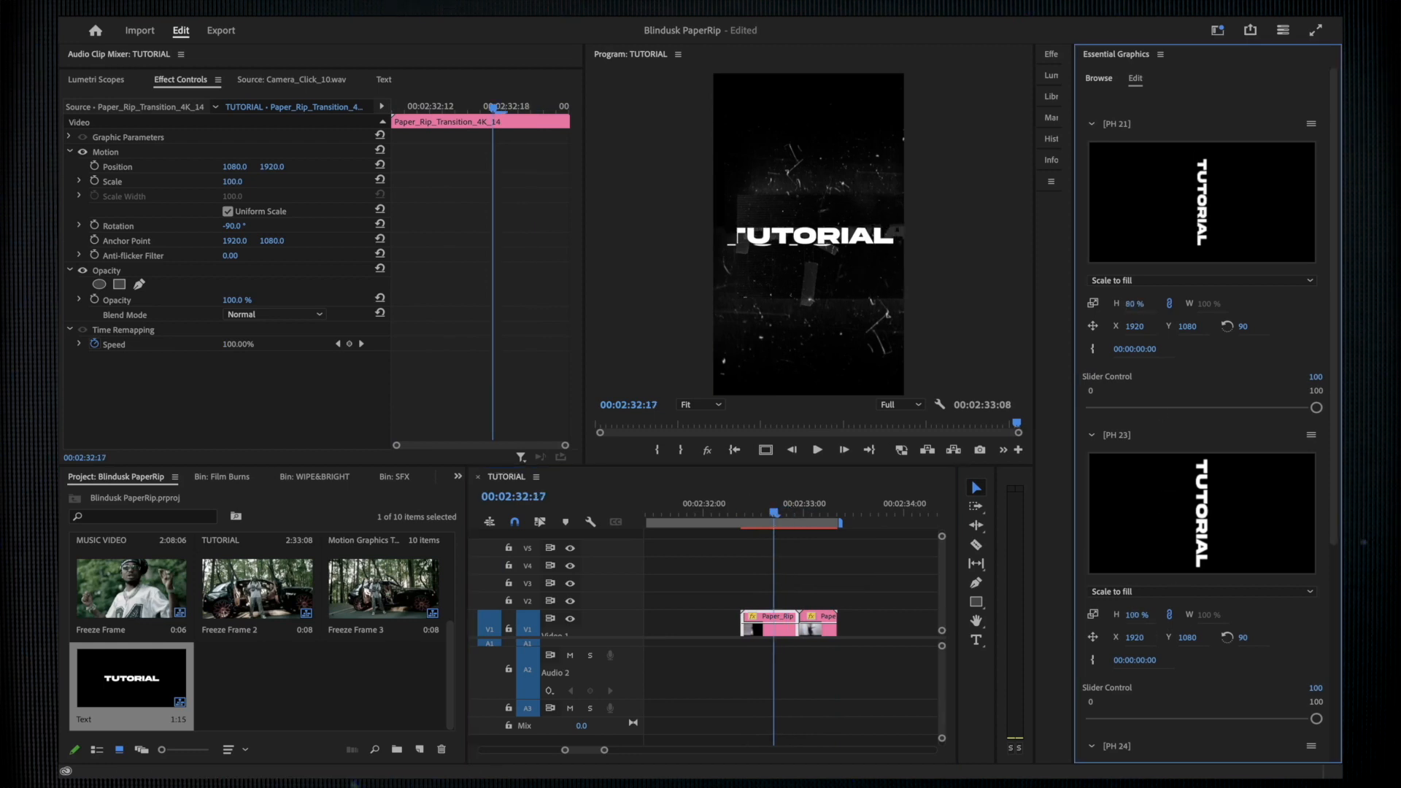
type("83")
key("Return")
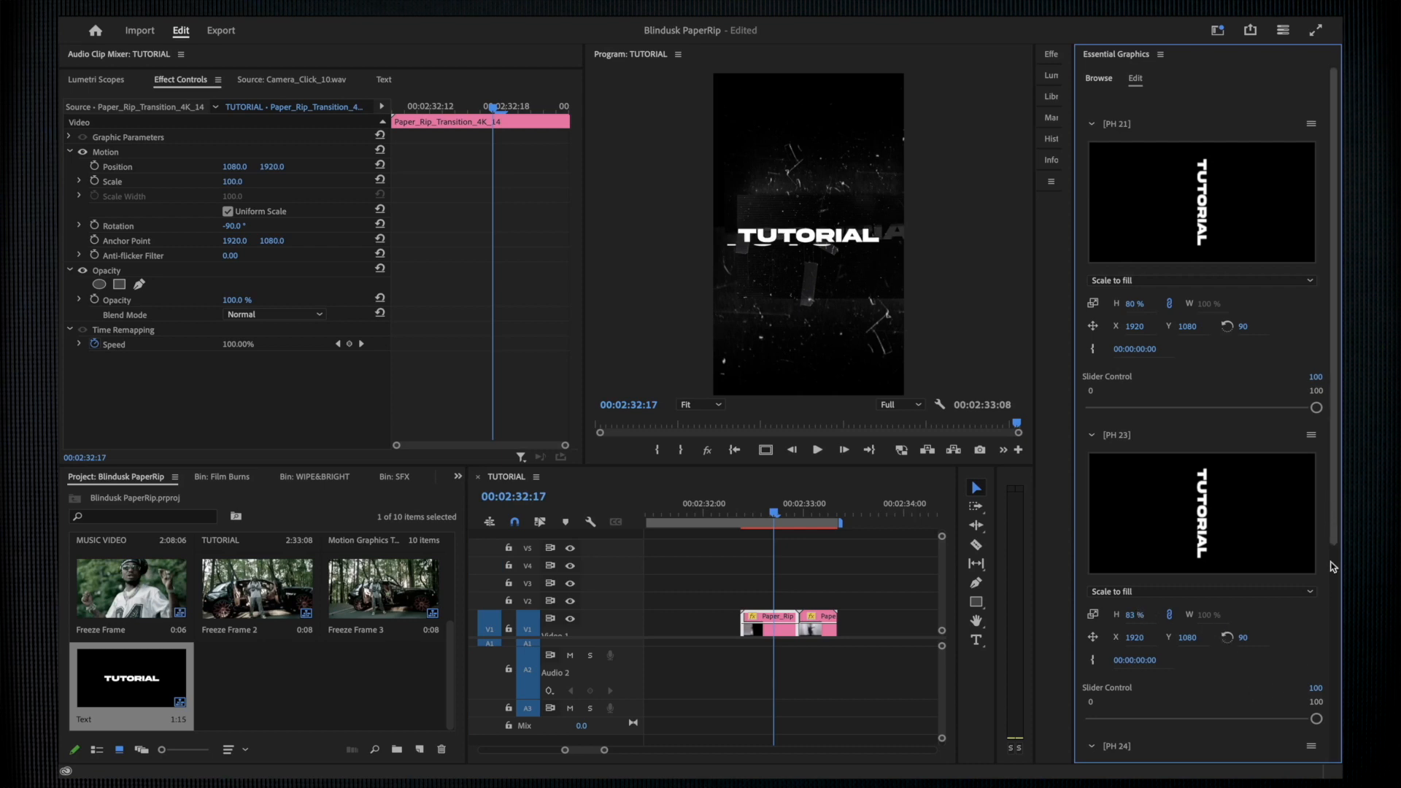
scroll(1331, 554, "down", 3)
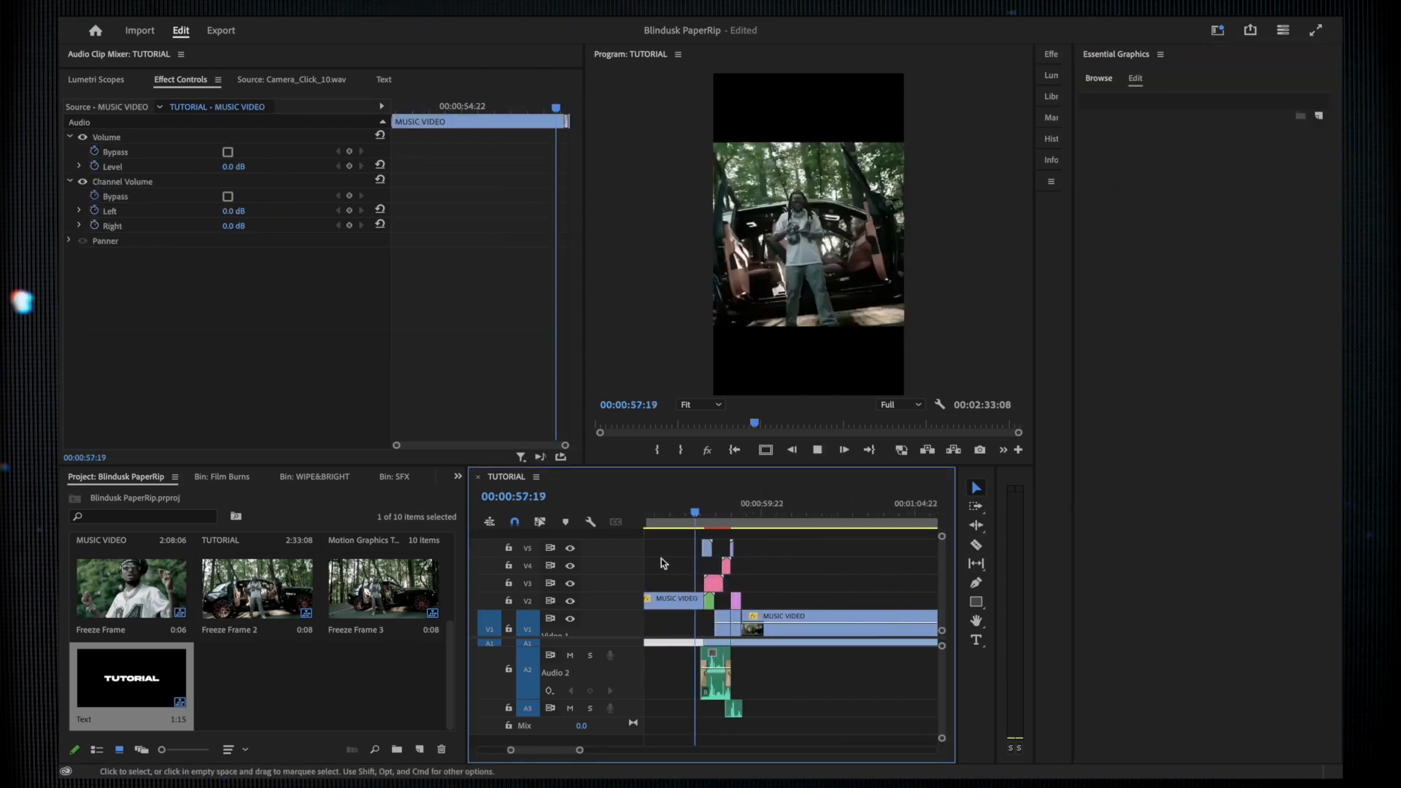
Examine the music video's double transition layers around 00:00:57:19 in the vertical sequence.
scroll(697, 583, "up", 4)
scroll(697, 583, "left", 2)
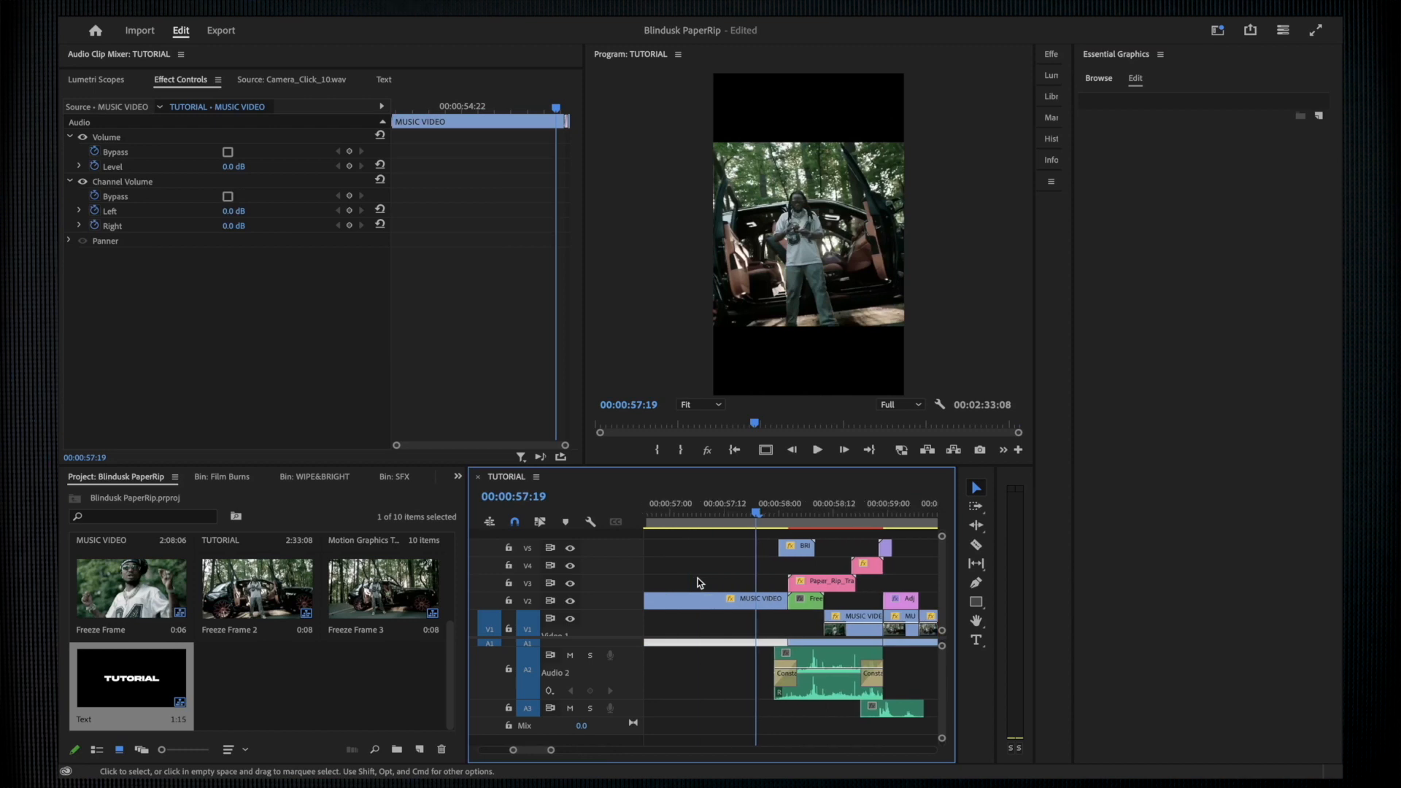